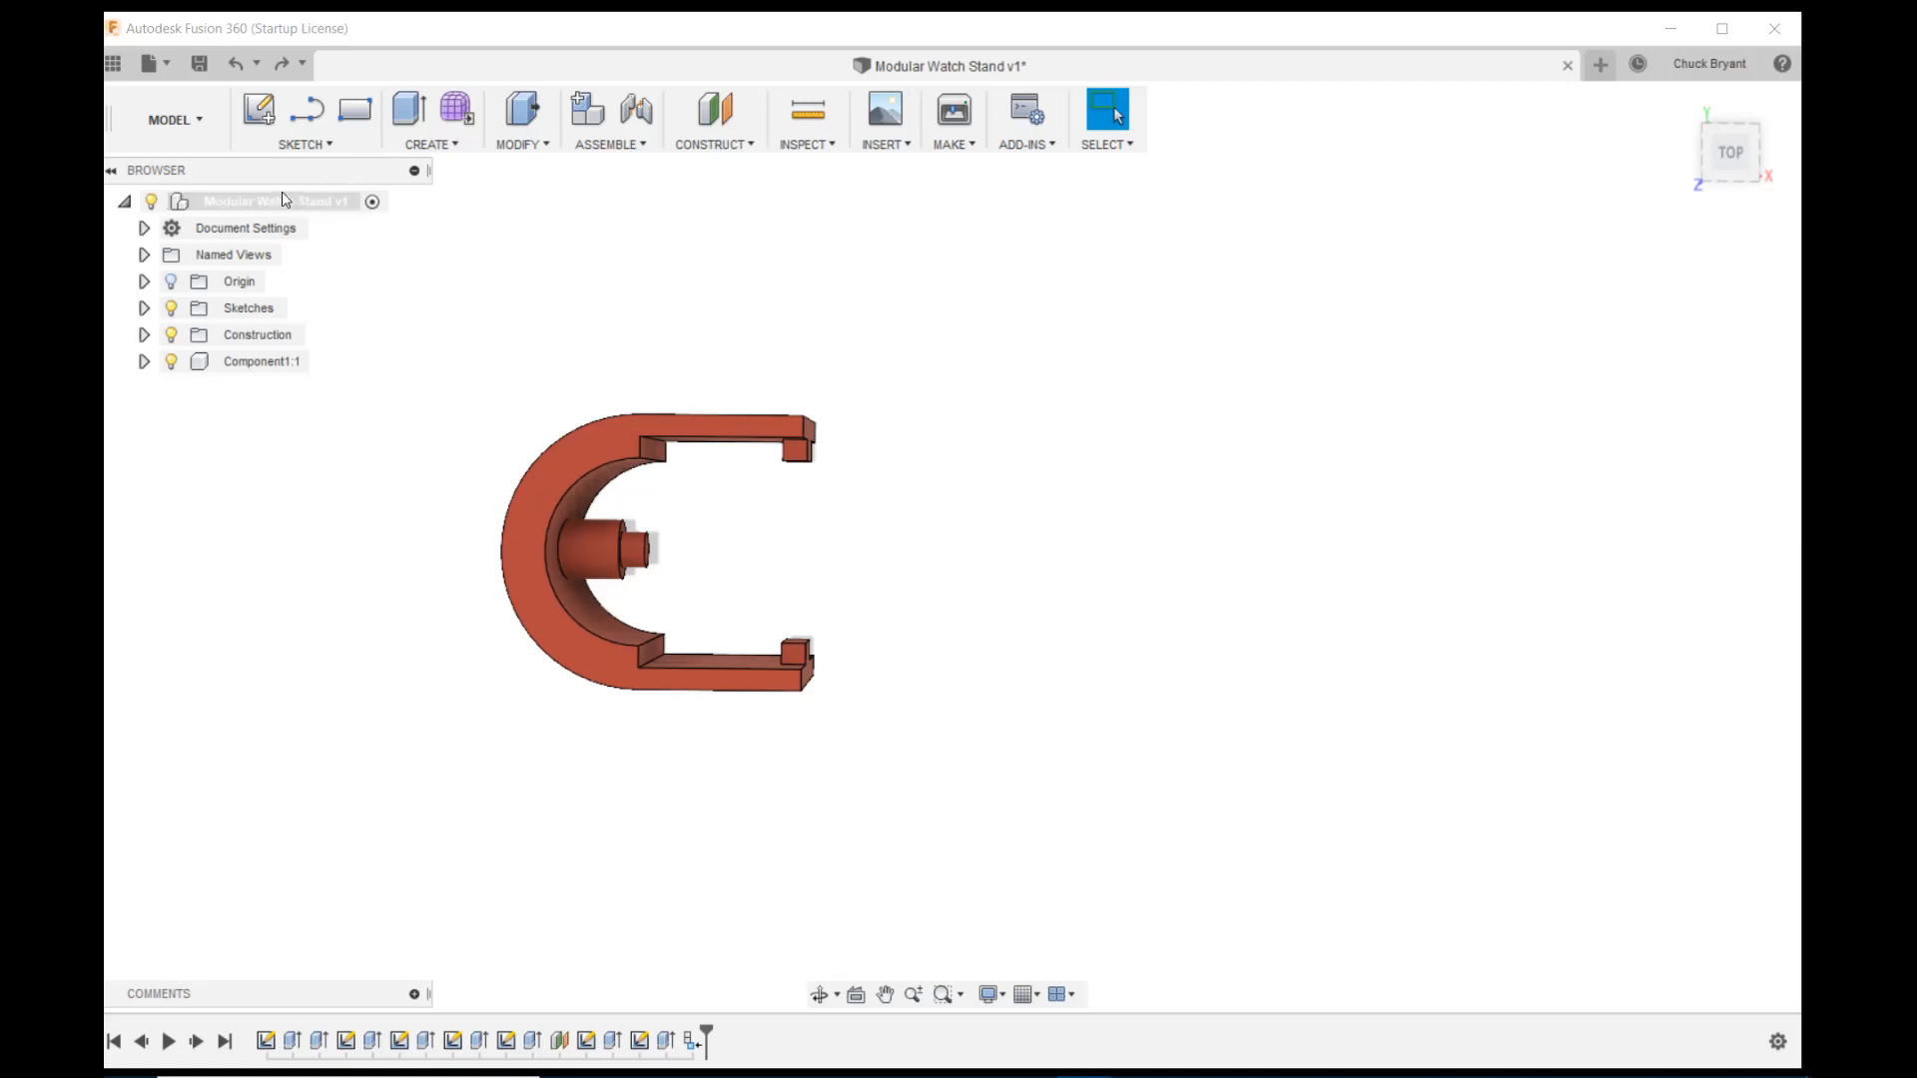
# Create a new component under the top-level Modular Watch Stand assembly
pyautogui.rightClick(233, 207)
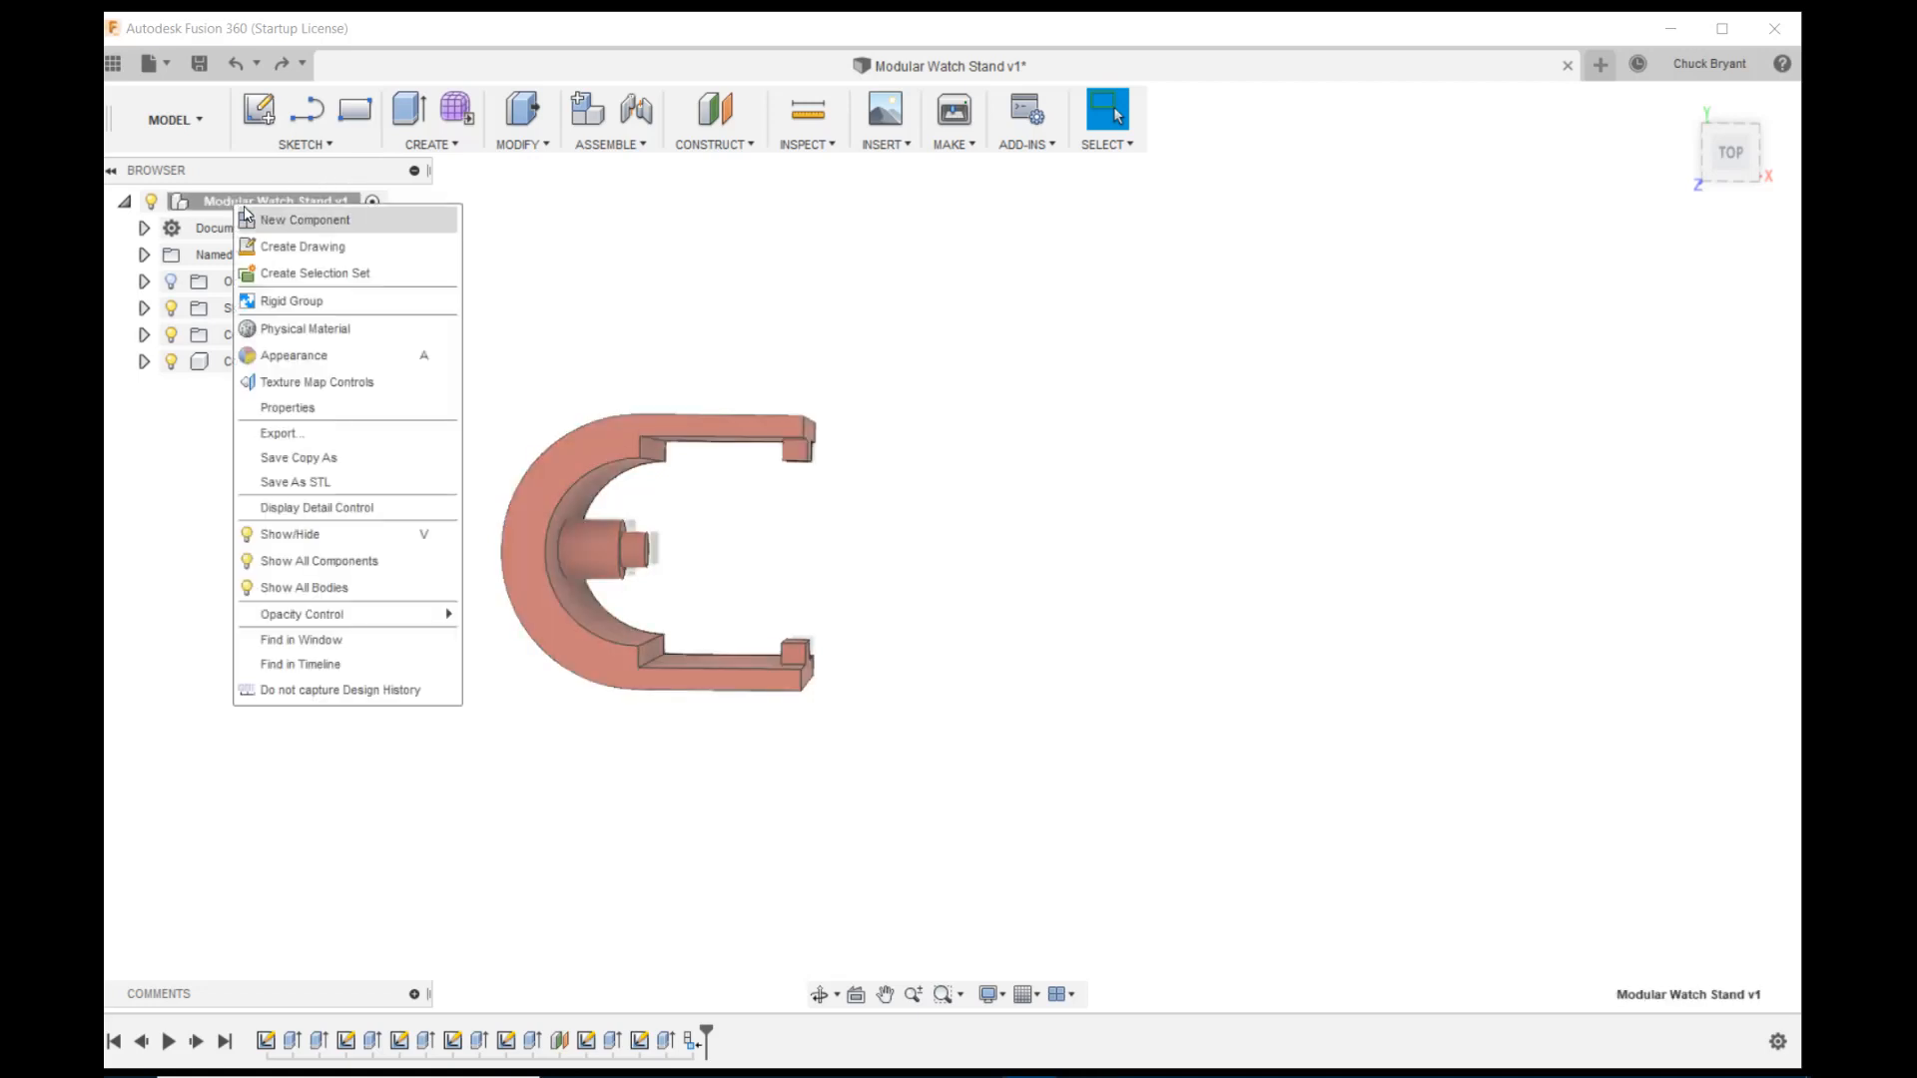
pyautogui.click(277, 214)
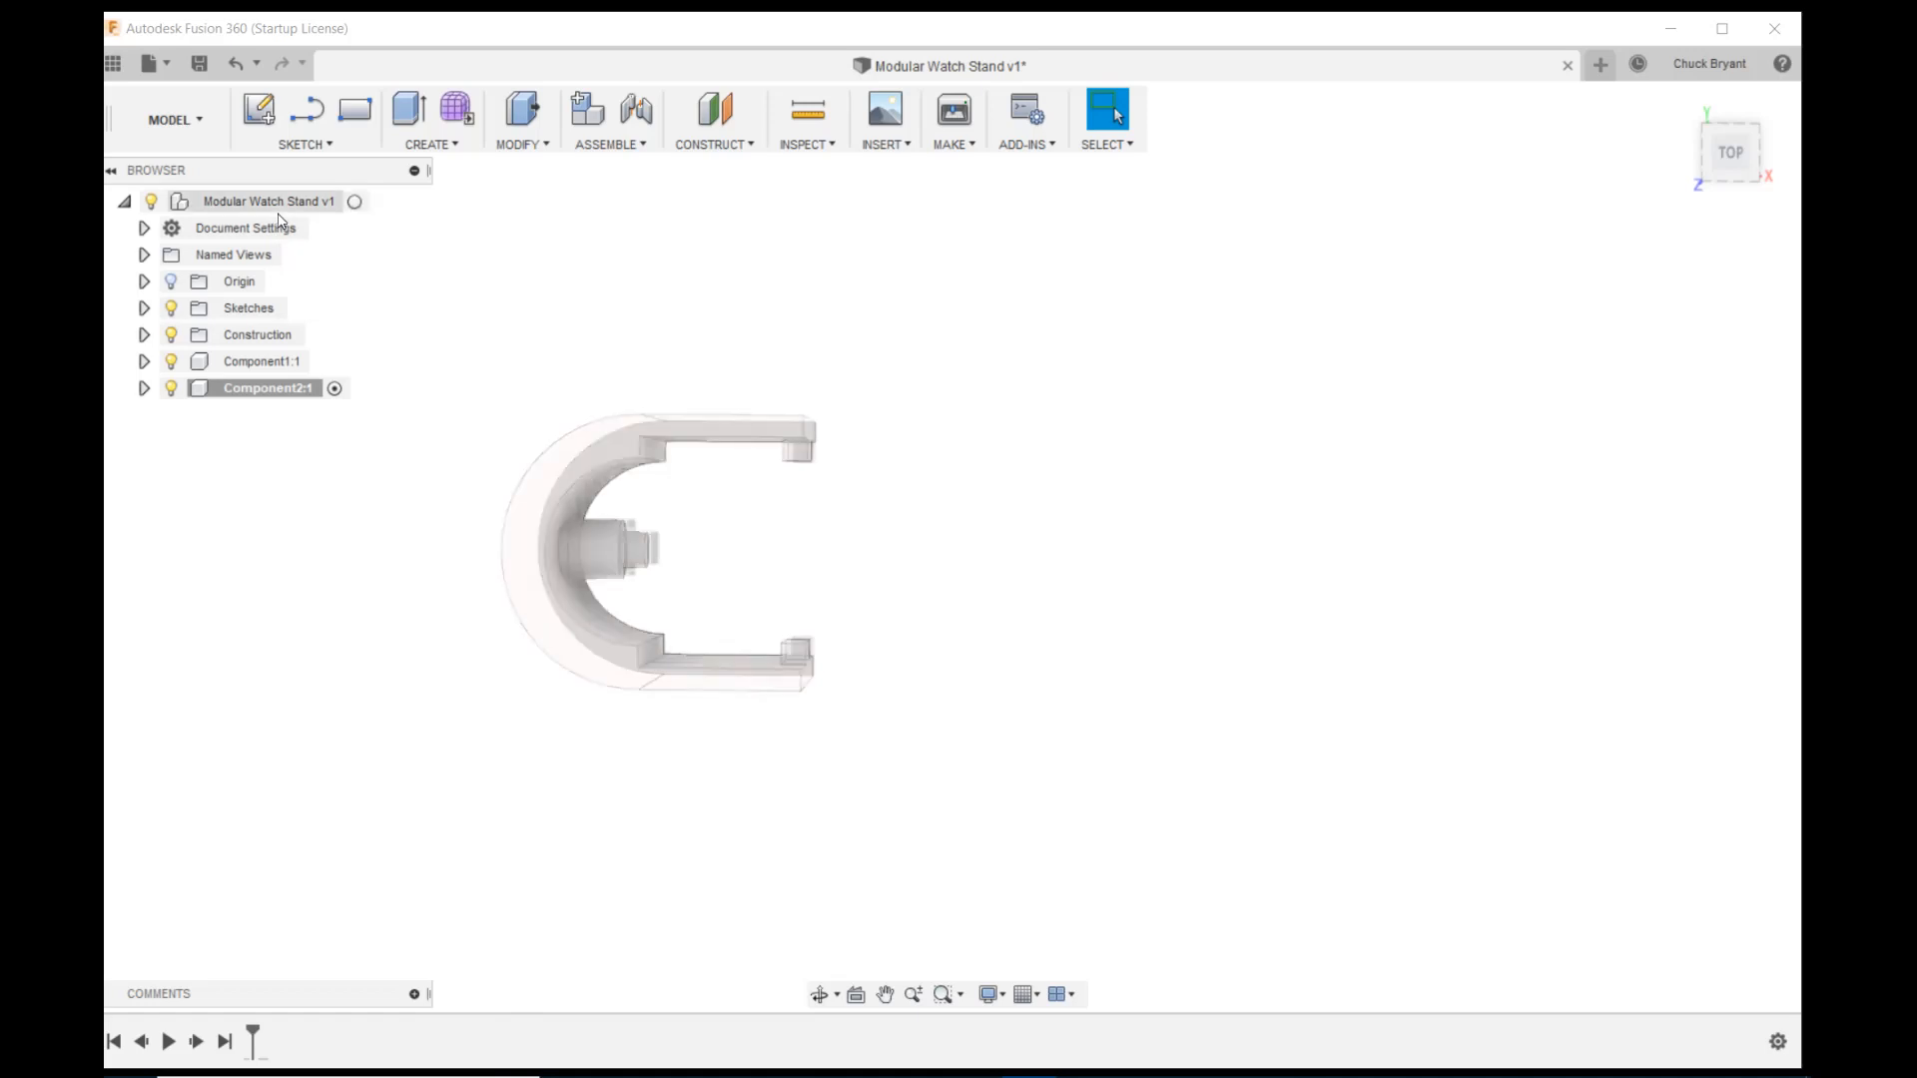
pyautogui.moveTo(1135, 428); pyautogui.dragTo(976, 497, button='middle')
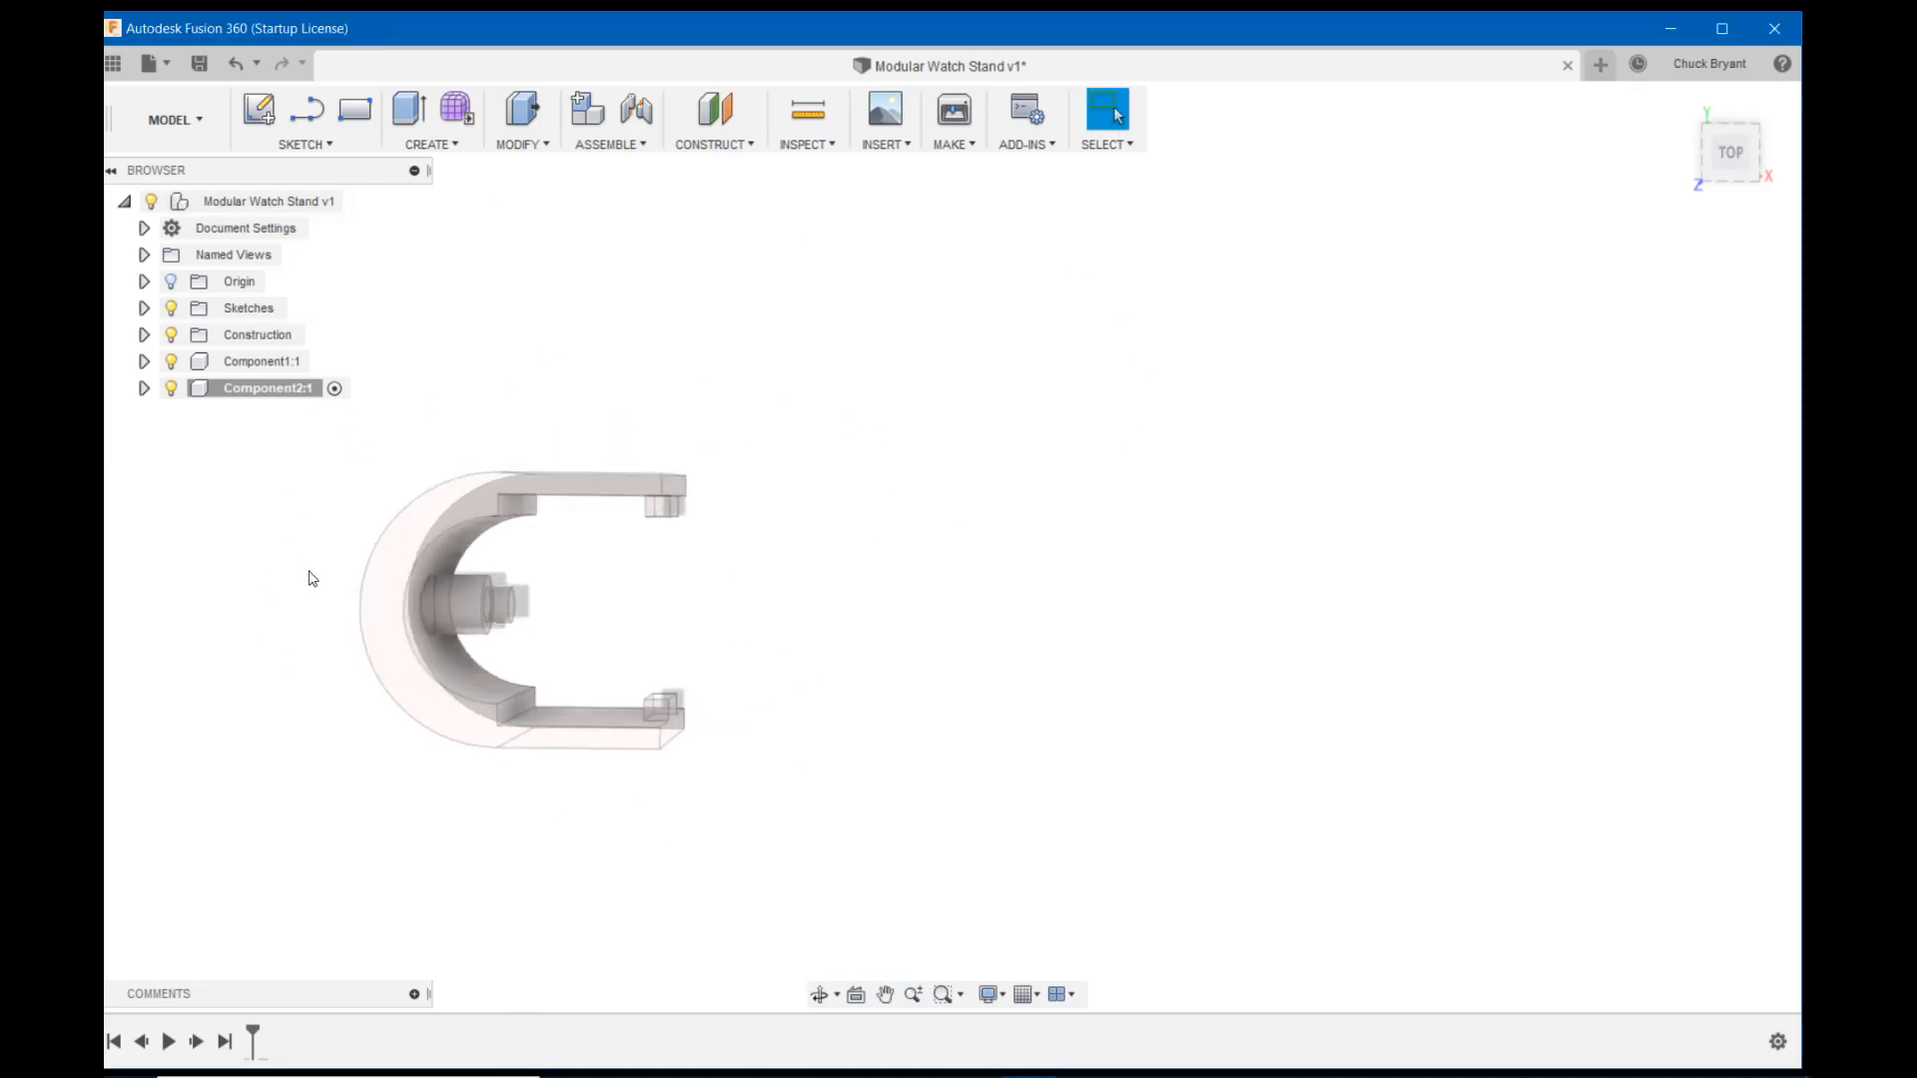
pyautogui.moveTo(1139, 479); pyautogui.dragTo(1083, 443, button='middle')
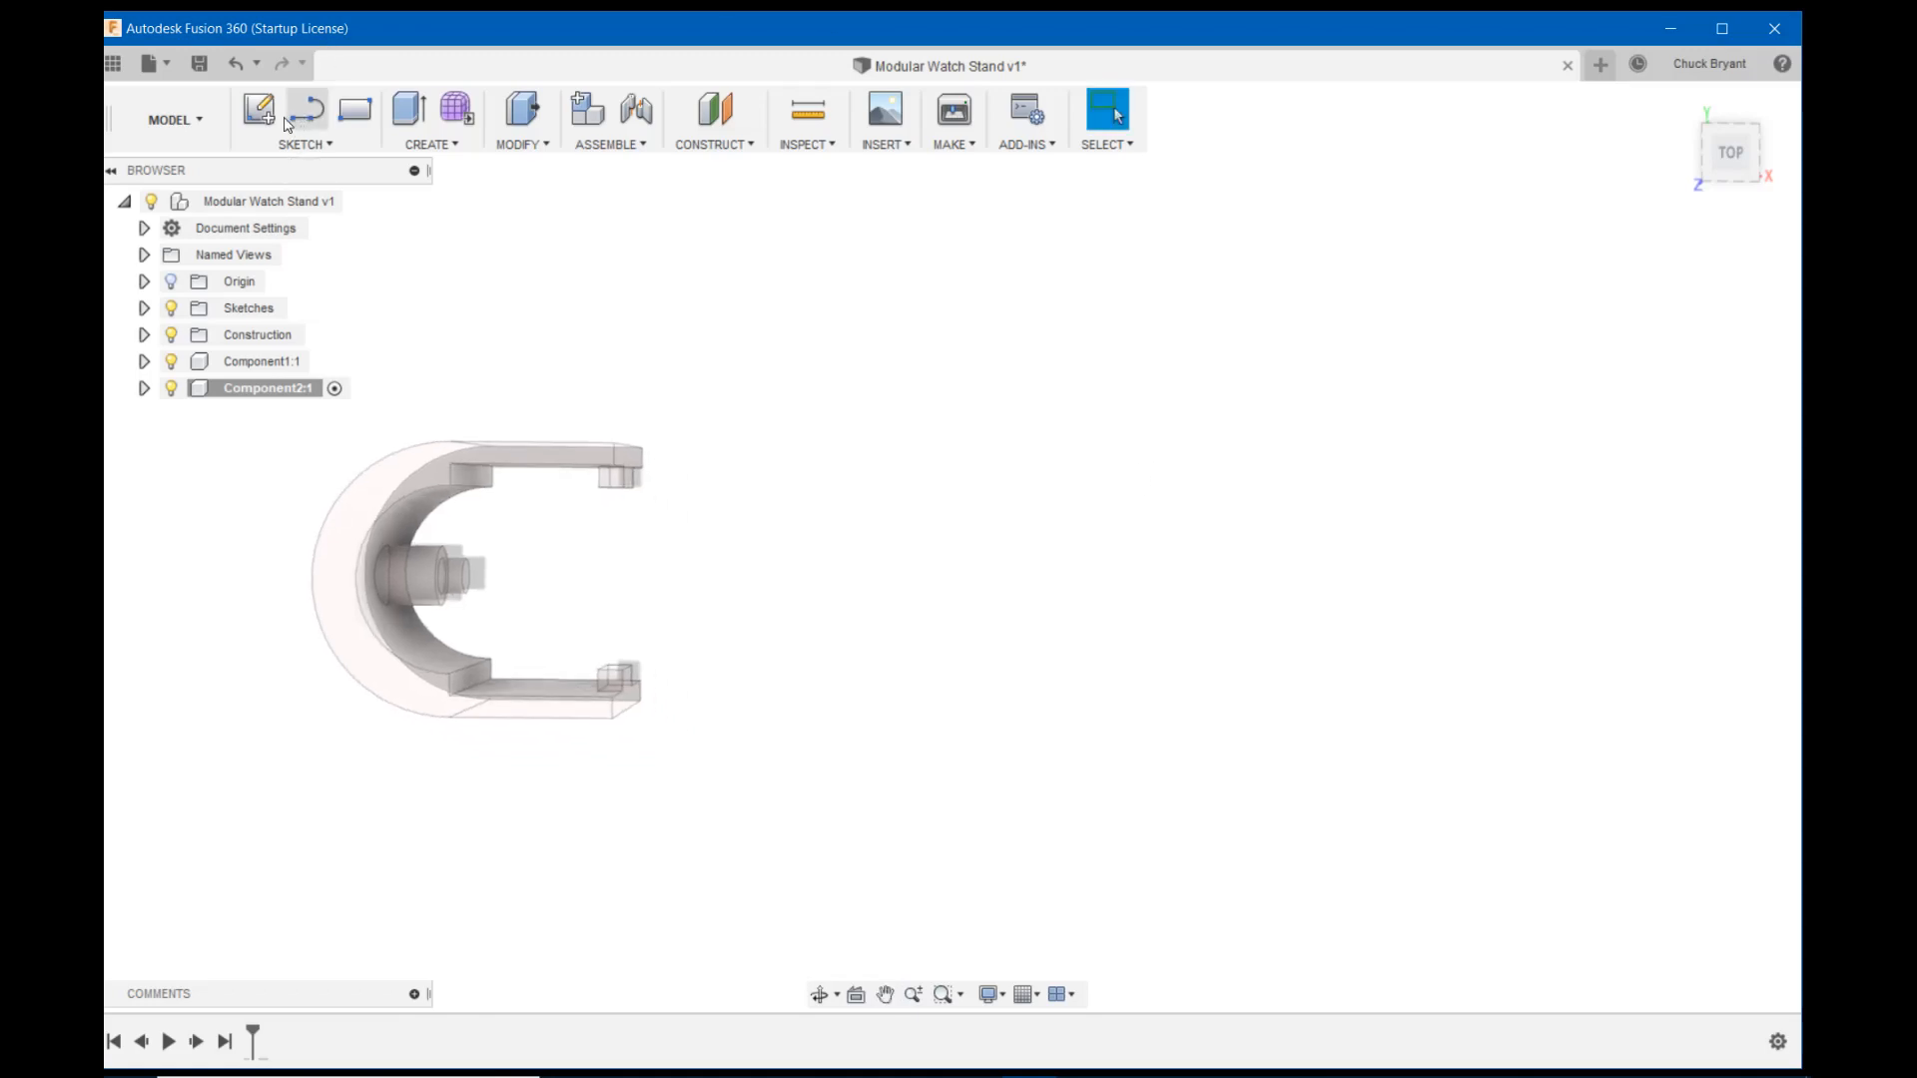
# Start a sketch on the horizontal origin plane and draw a circle on the red axis, clear of the existing part, with diameter CircleOD
pyautogui.click(259, 108)
pyautogui.click(564, 504)
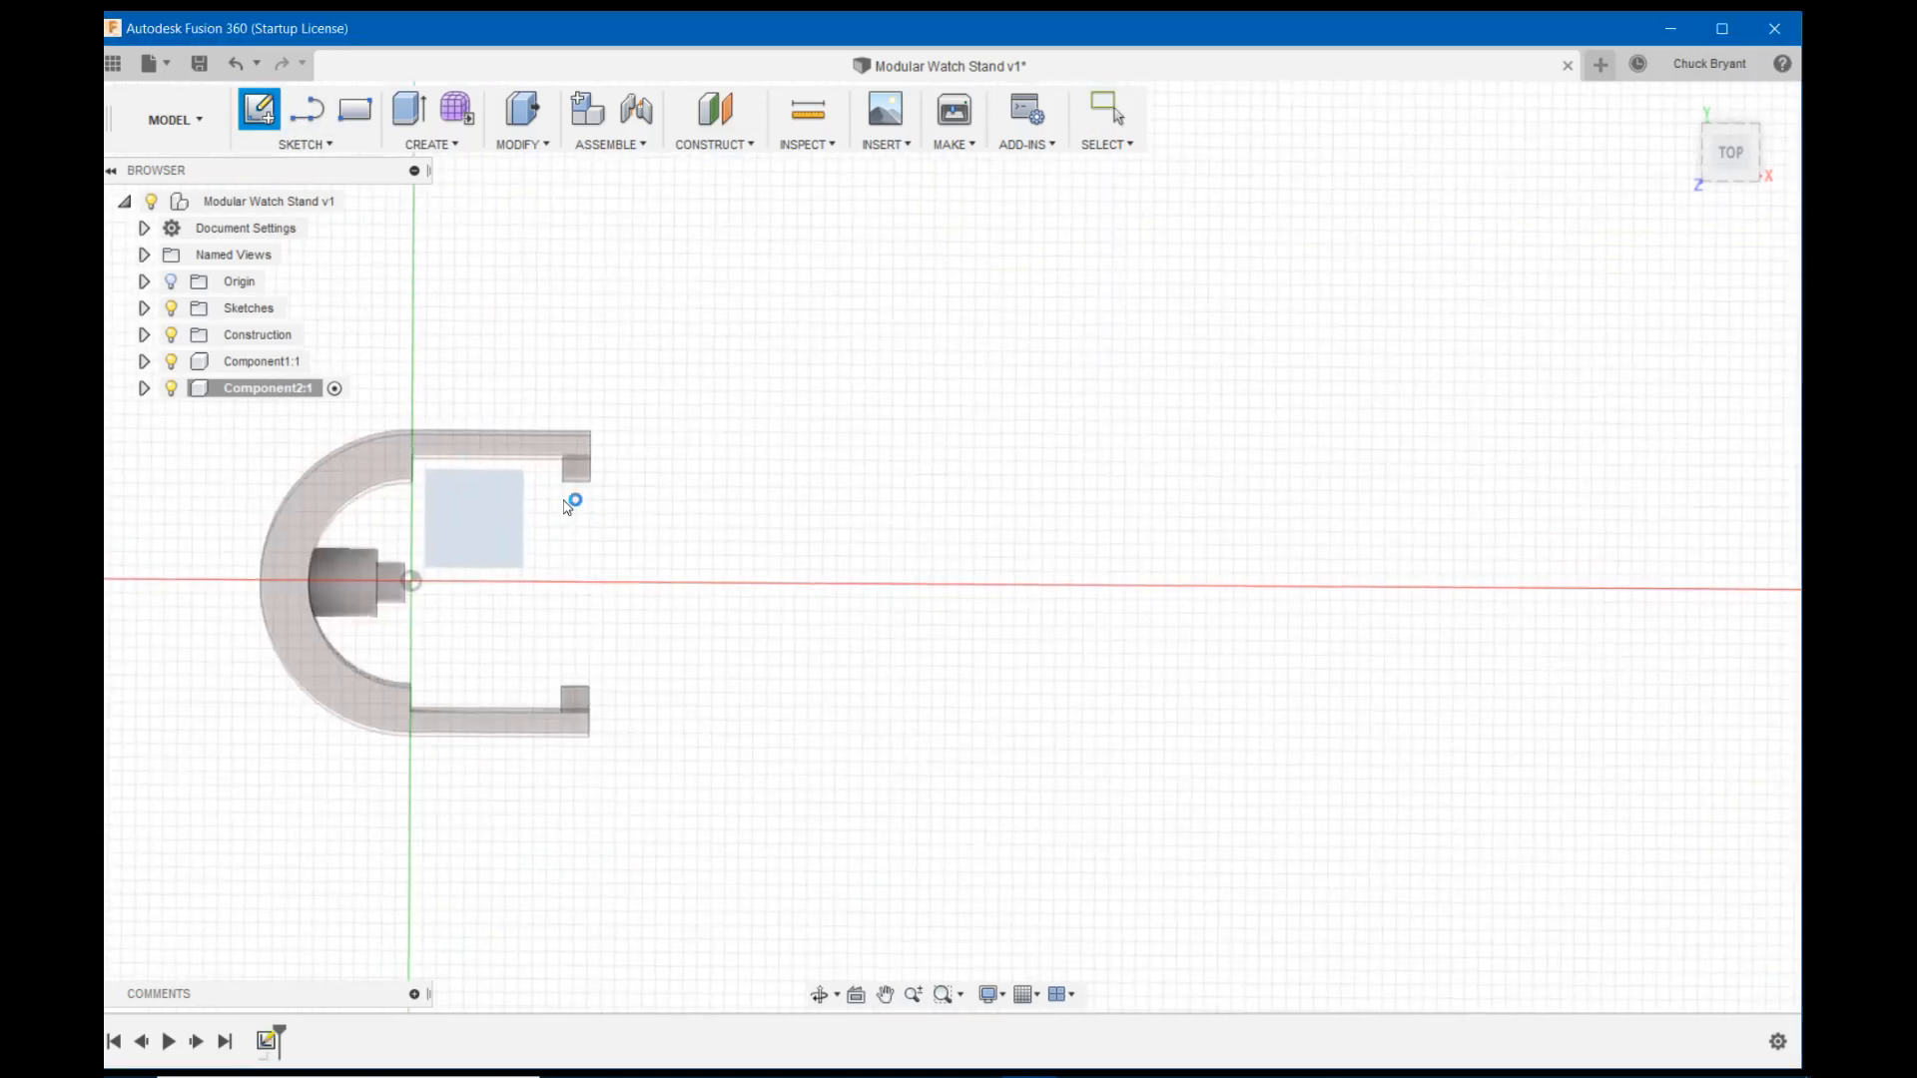
pyautogui.moveTo(1296, 513)
pyautogui.mouseDown(button='middle')
pyautogui.moveTo(889, 462)
pyautogui.moveTo(895, 535)
pyautogui.mouseUp(button='middle')
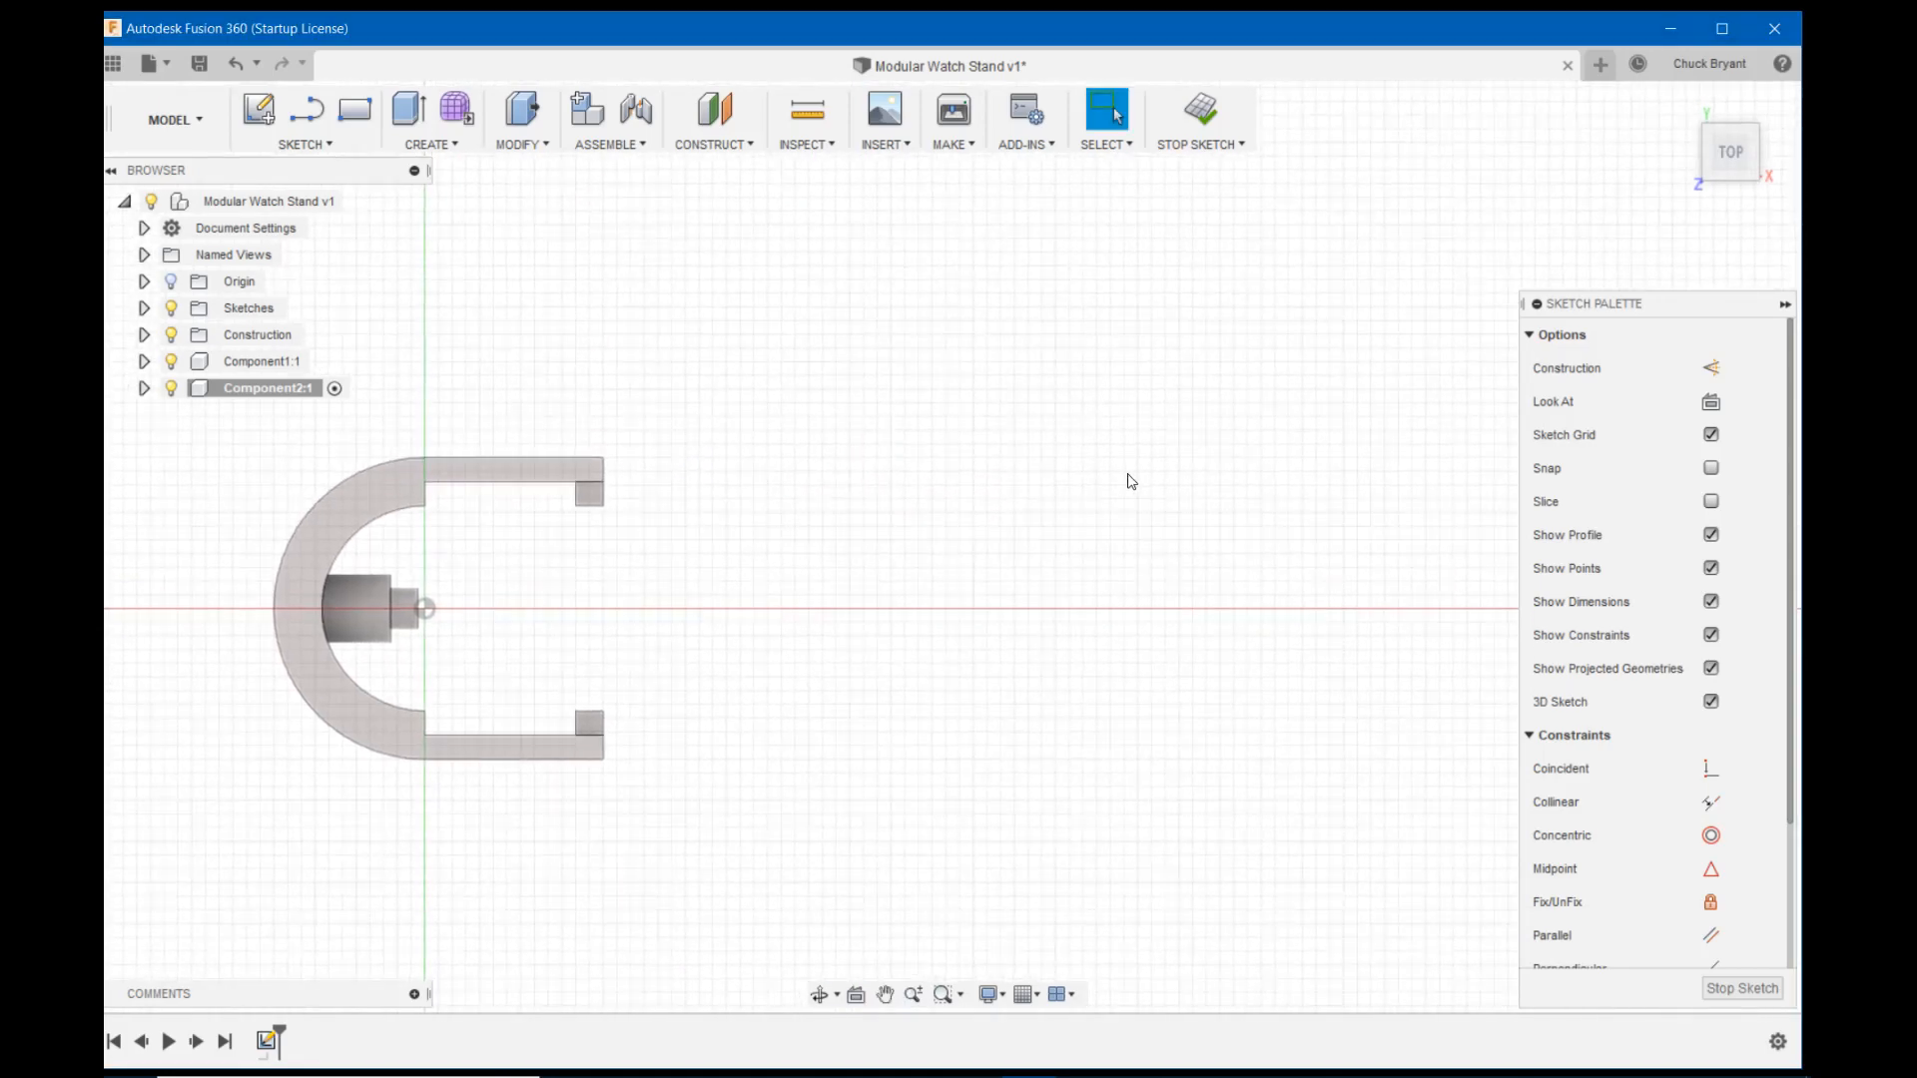
pyautogui.press('c')
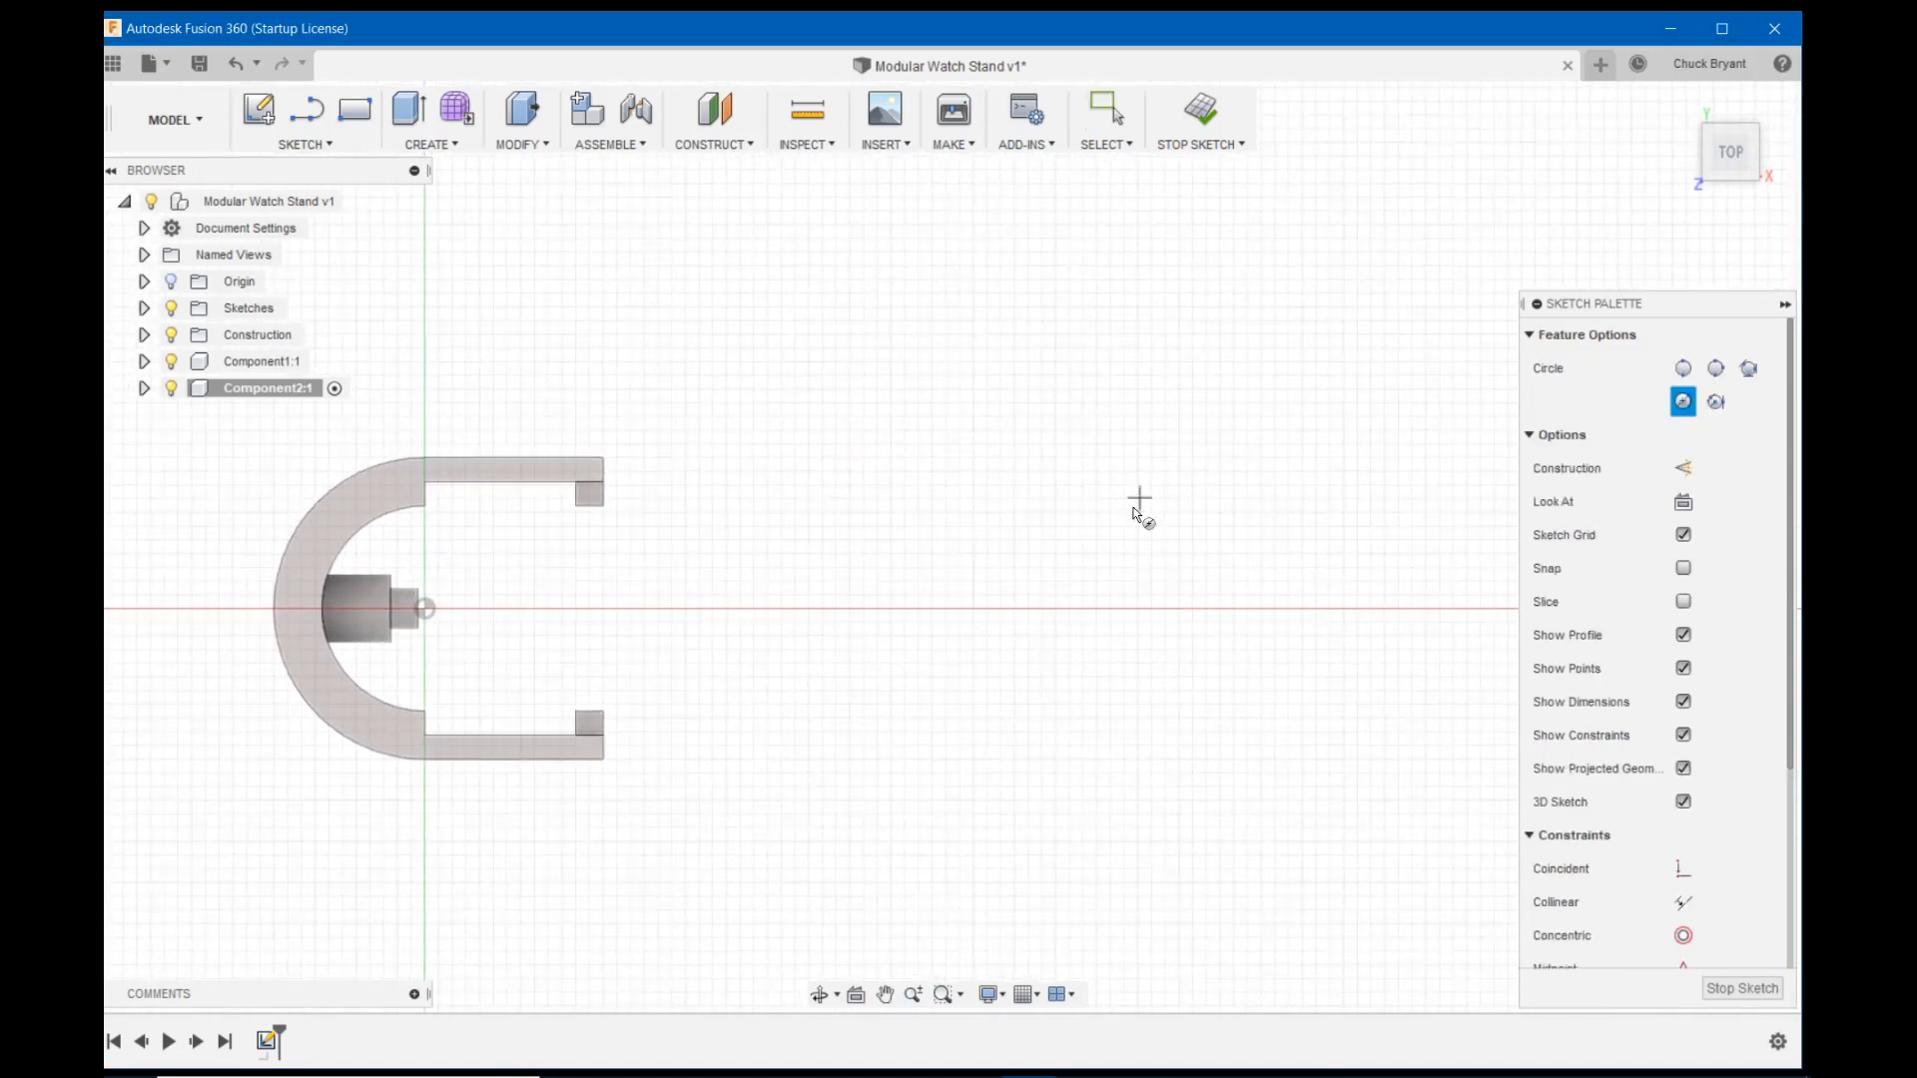
pyautogui.click(1075, 609)
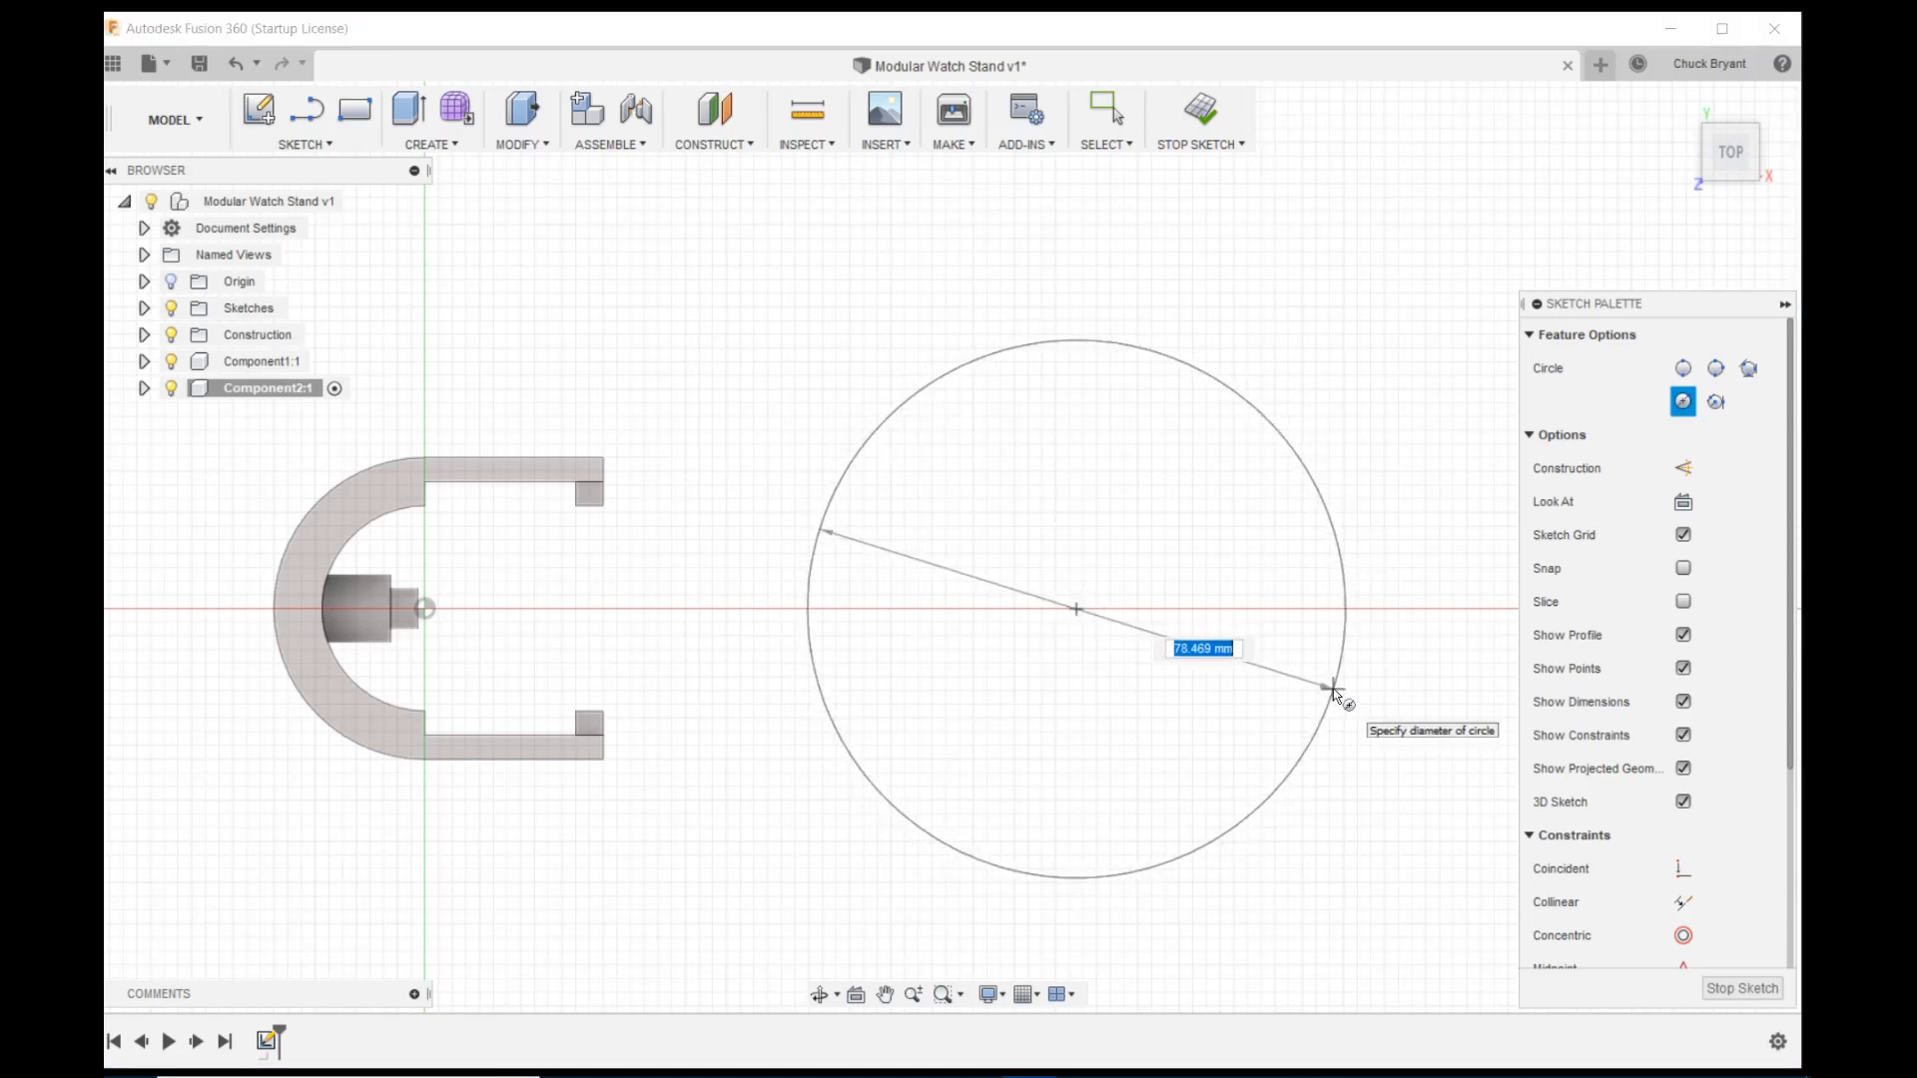
pyautogui.write('c')
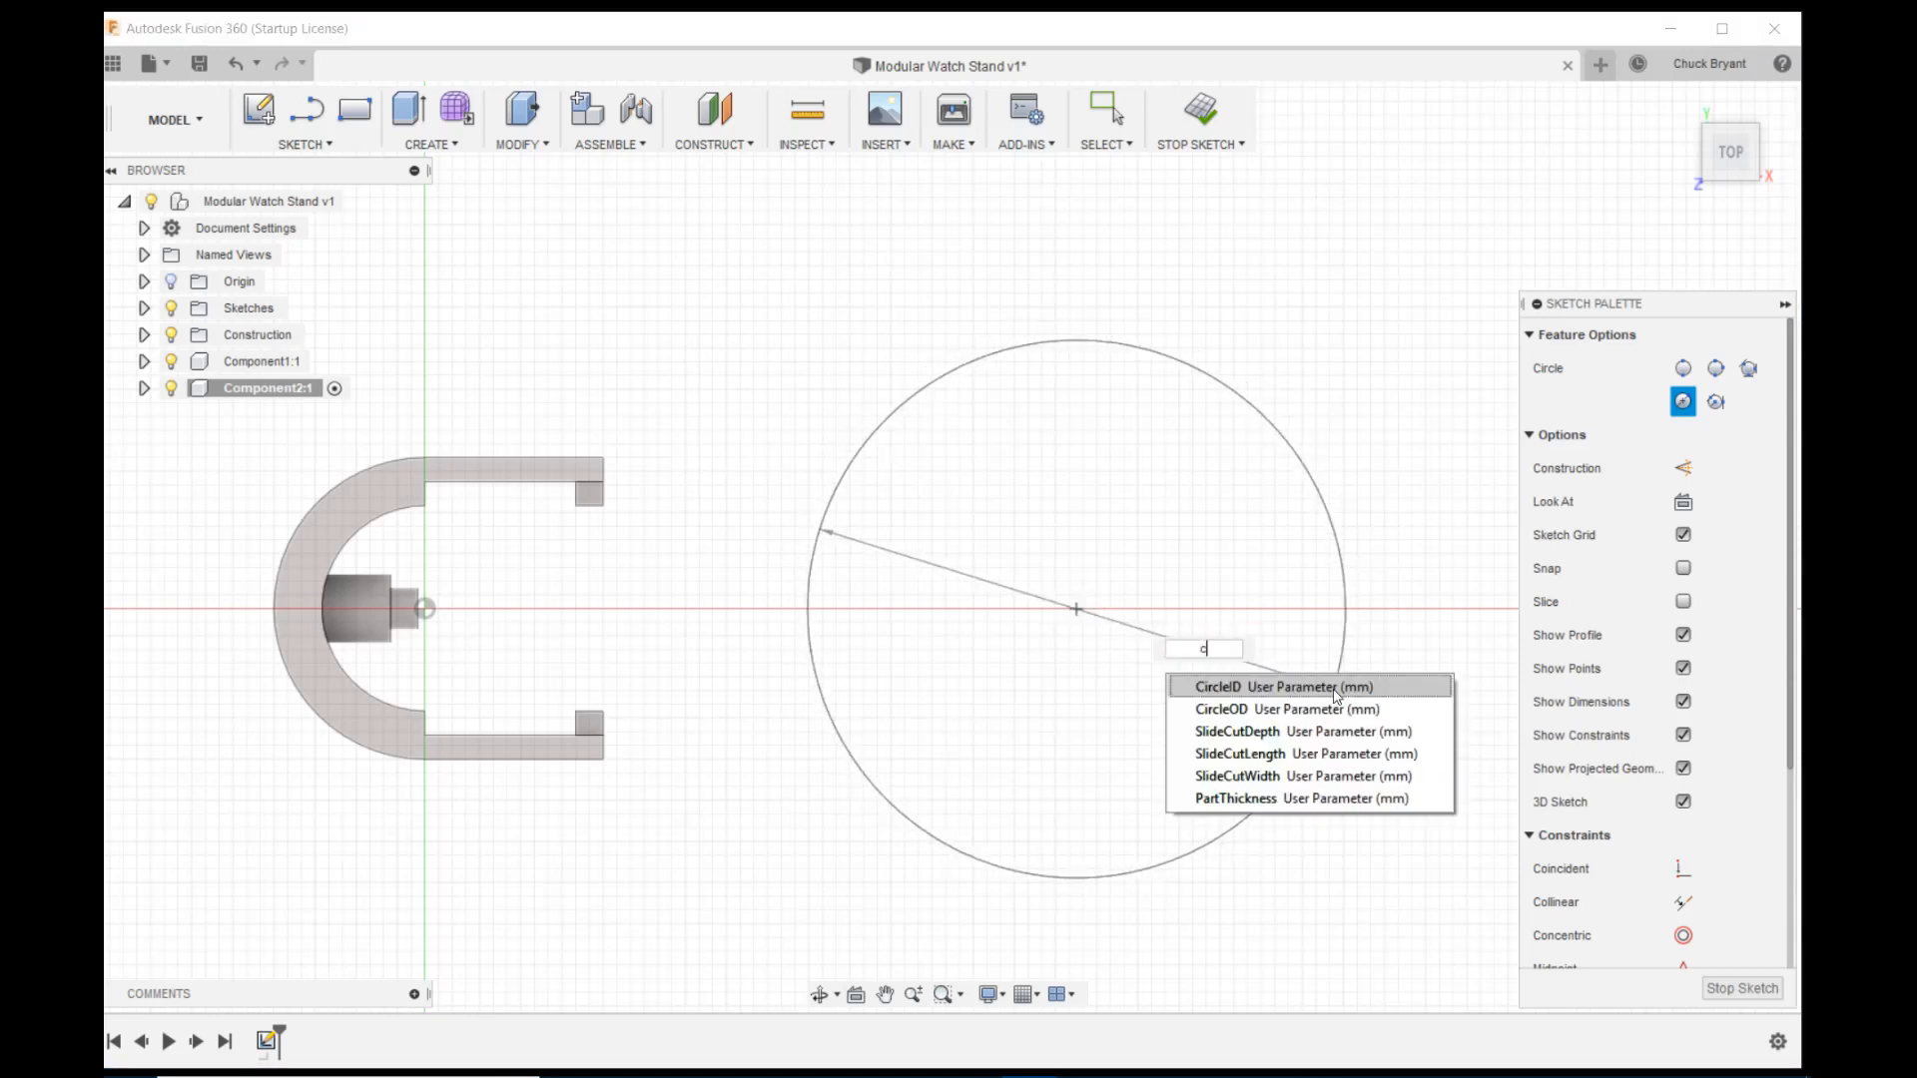
pyautogui.click(1315, 709)
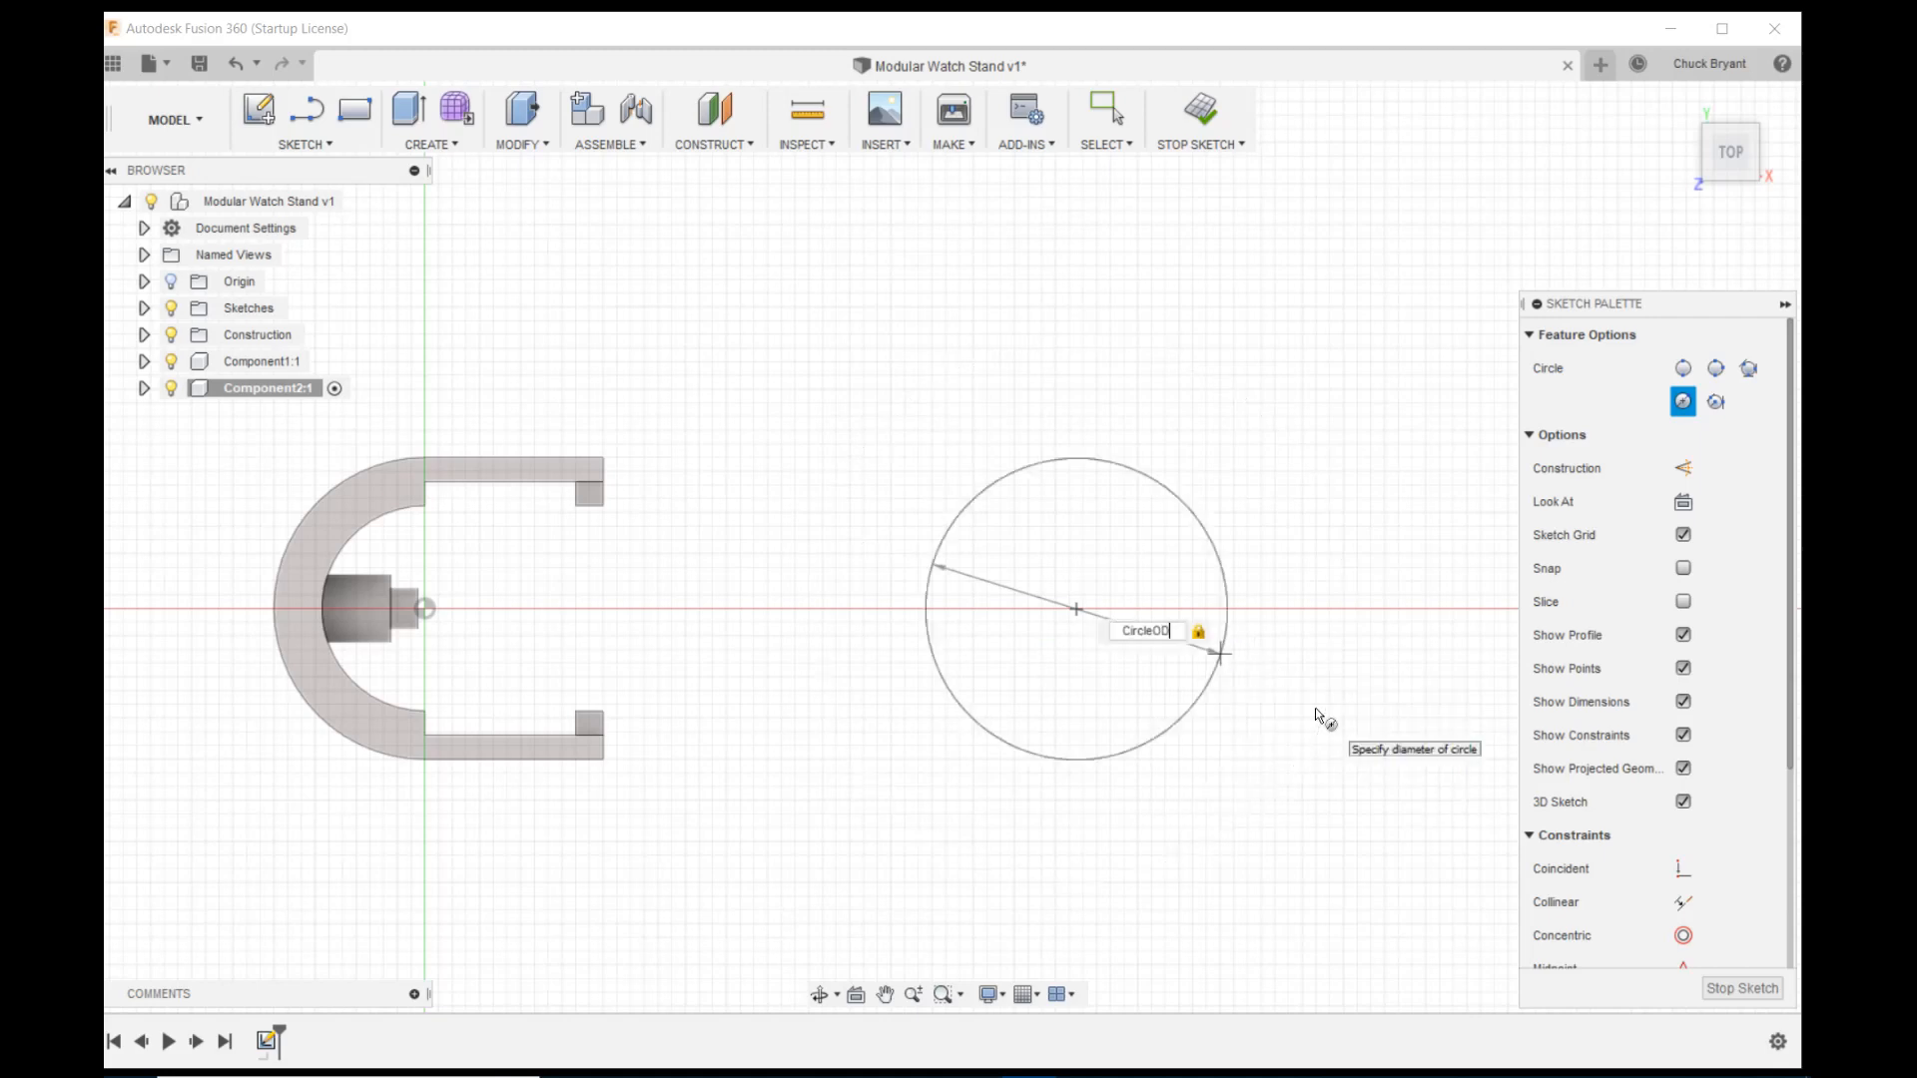
pyautogui.press('Return')
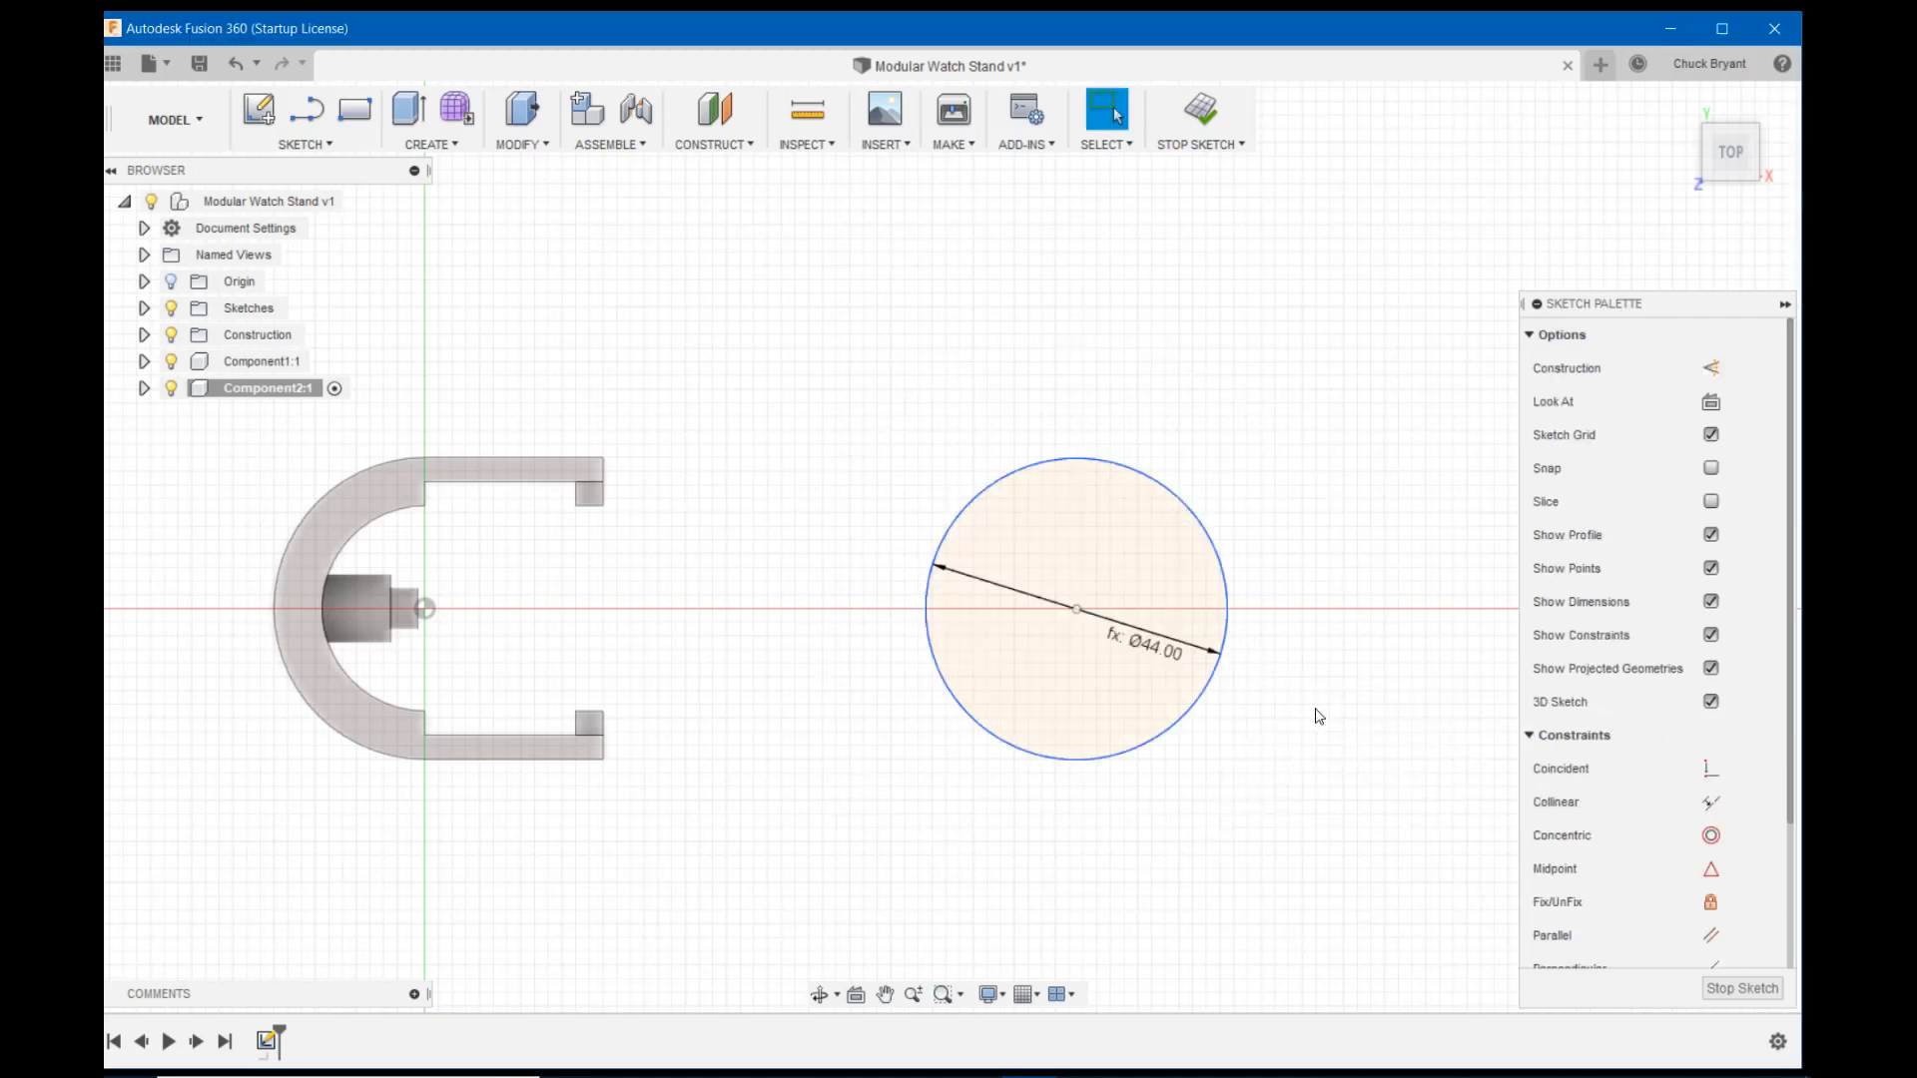
# Offset the circle inward by the Offset parameter and reposition the offset dimension on the opposite side of the ring
pyautogui.press('o')
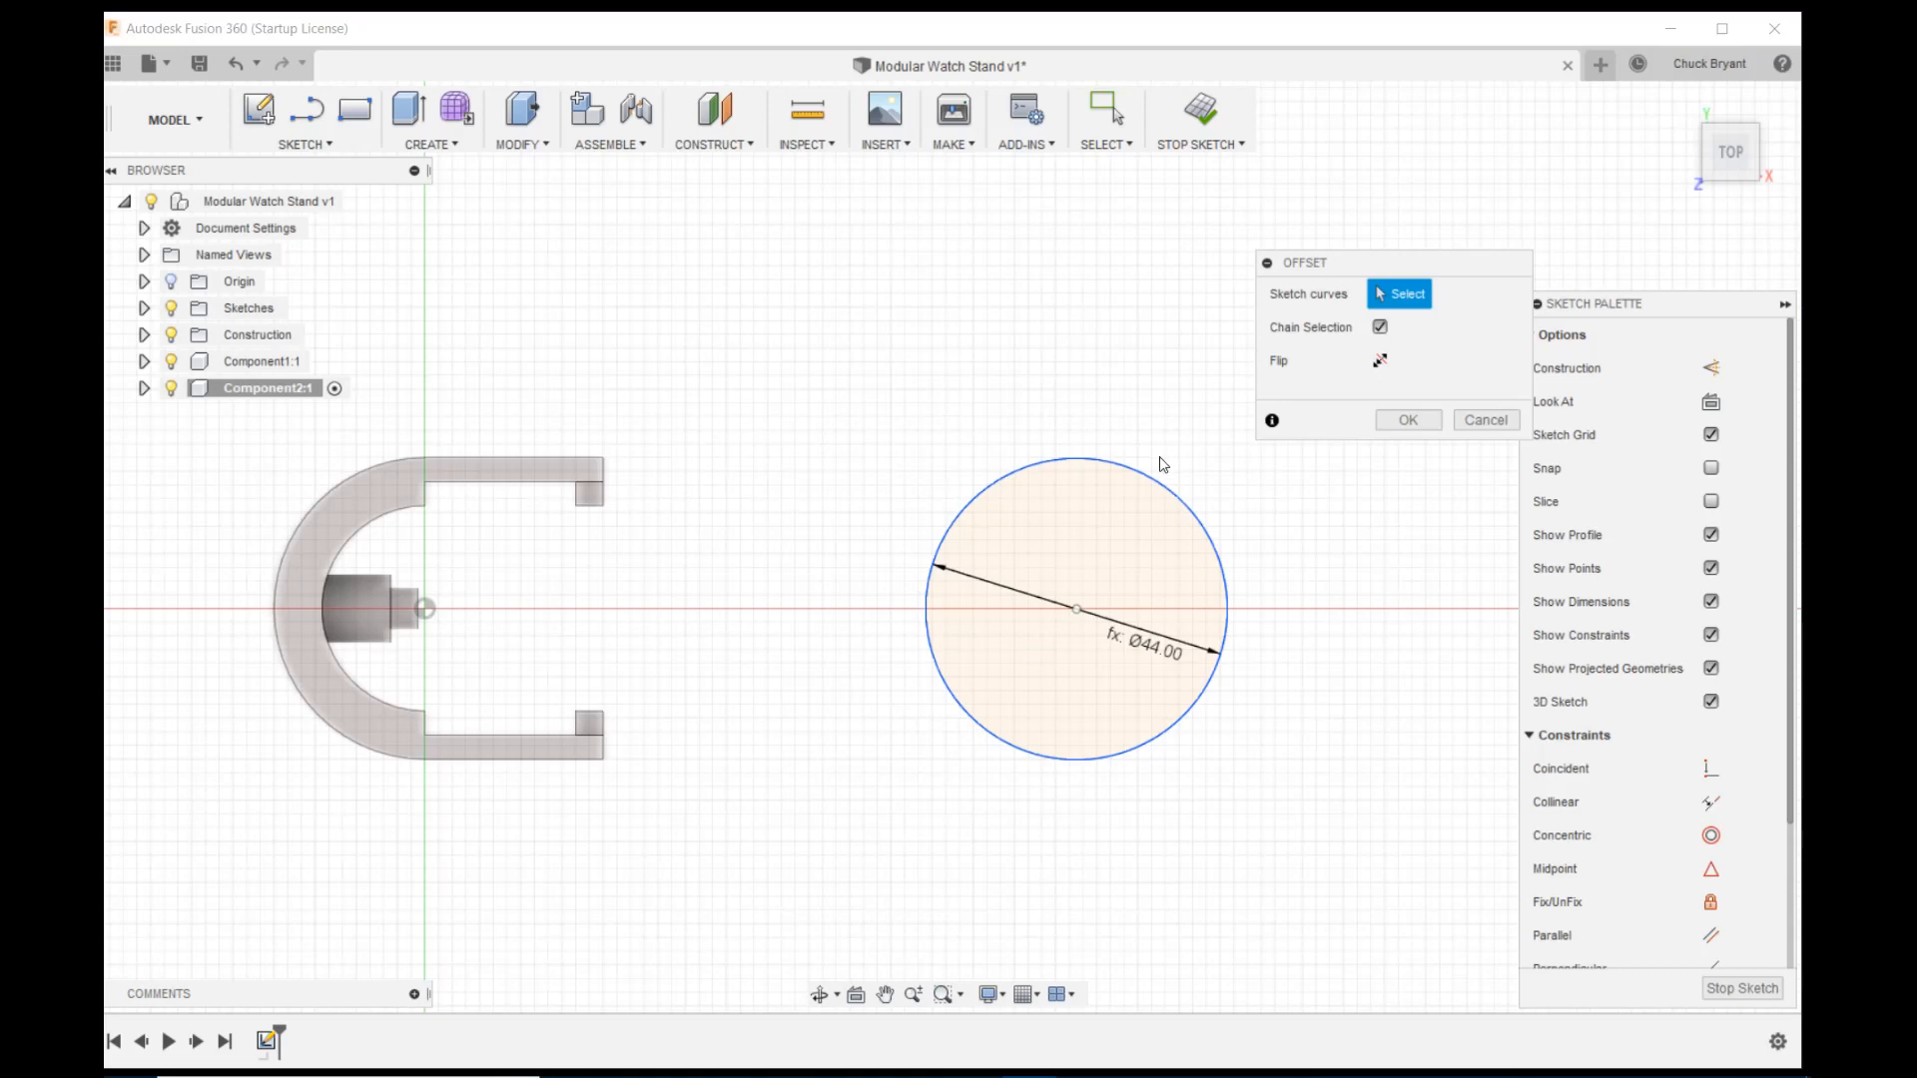
pyautogui.click(1148, 480)
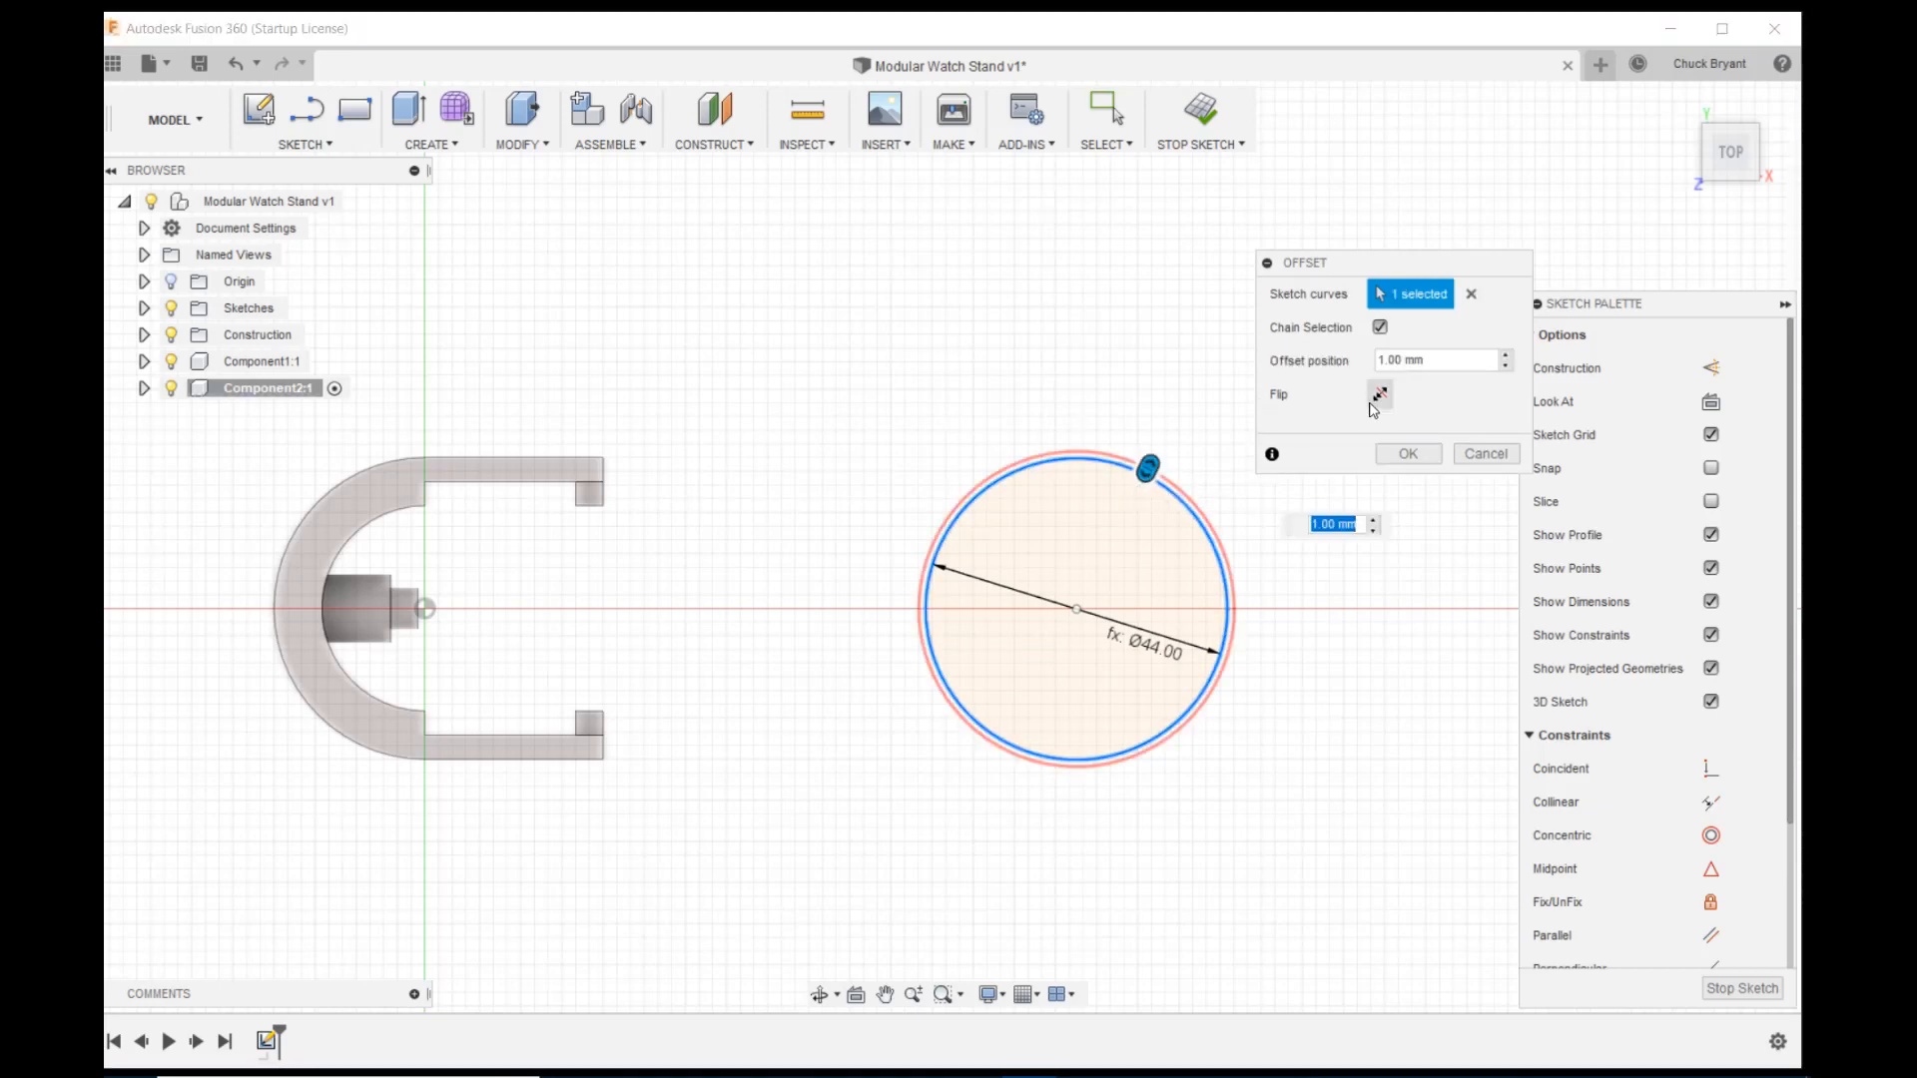
pyautogui.write('Offset')
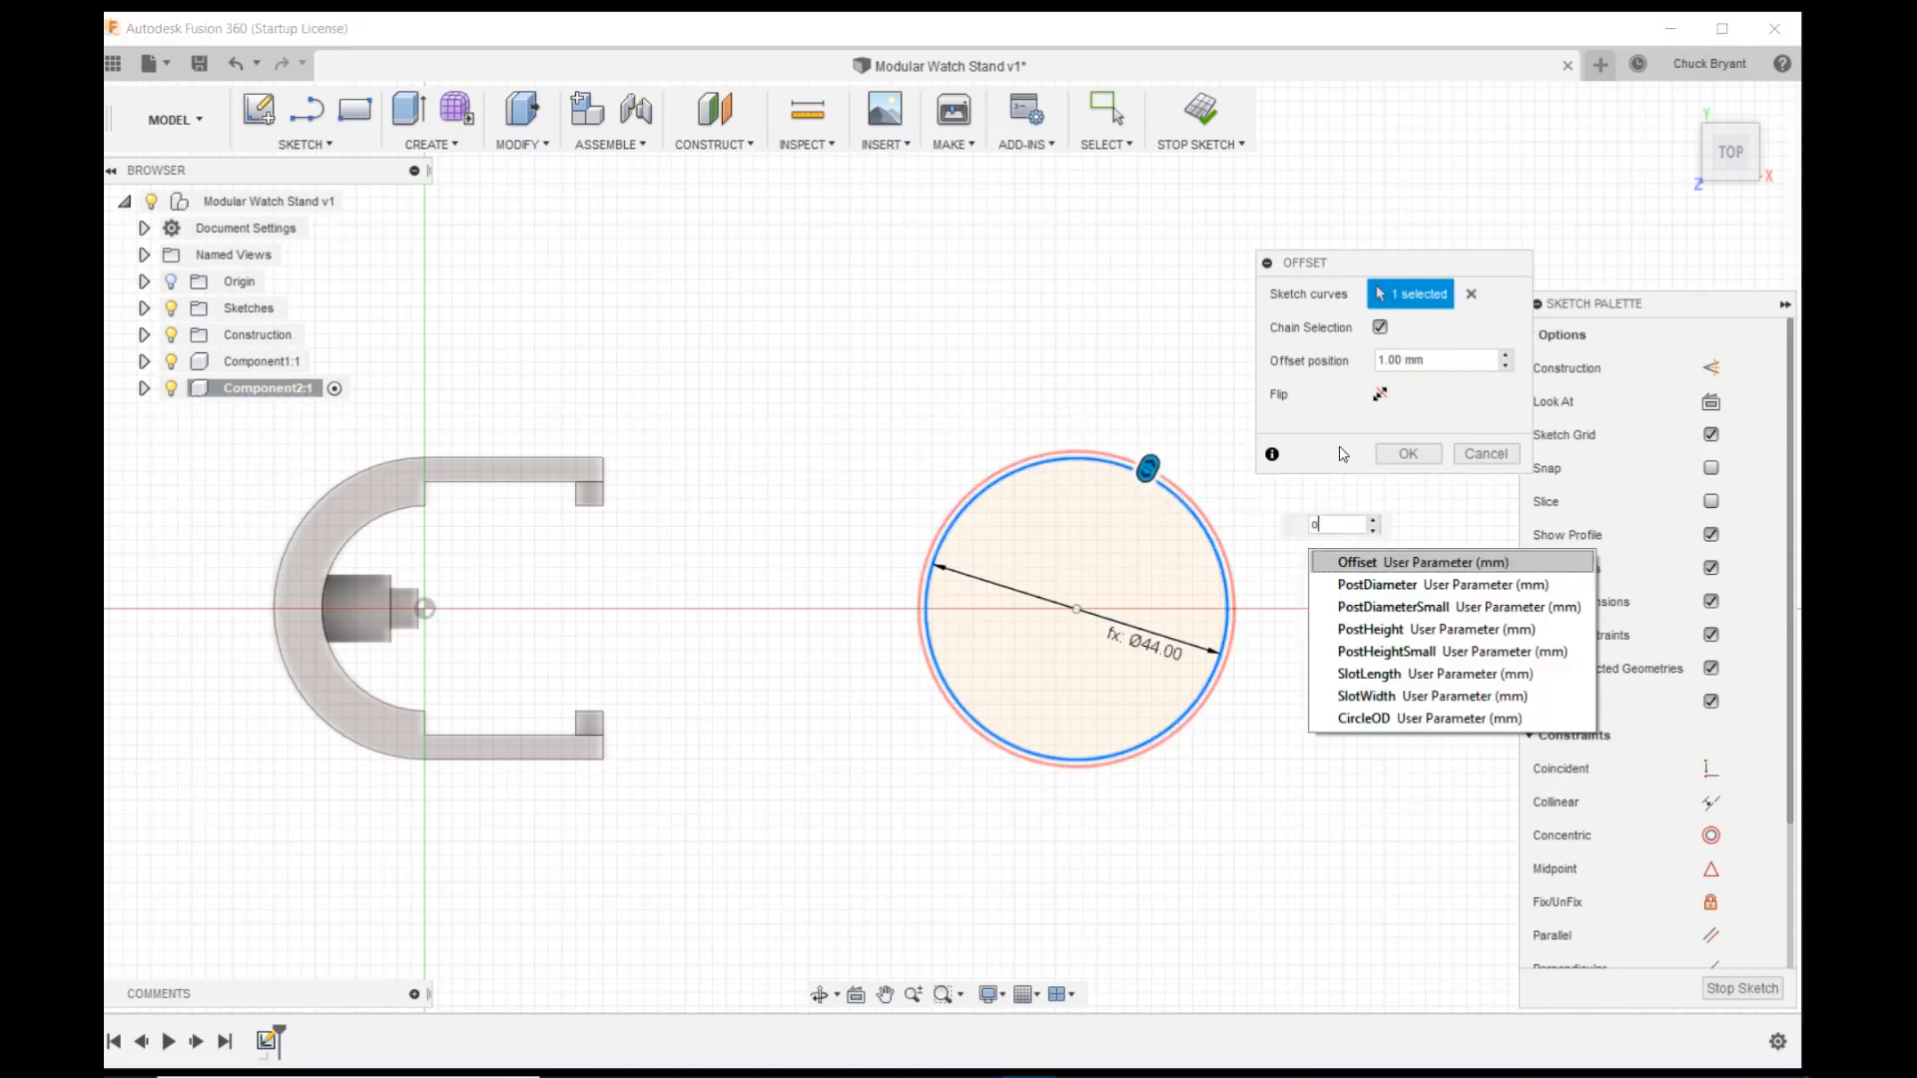
pyautogui.click(1359, 560)
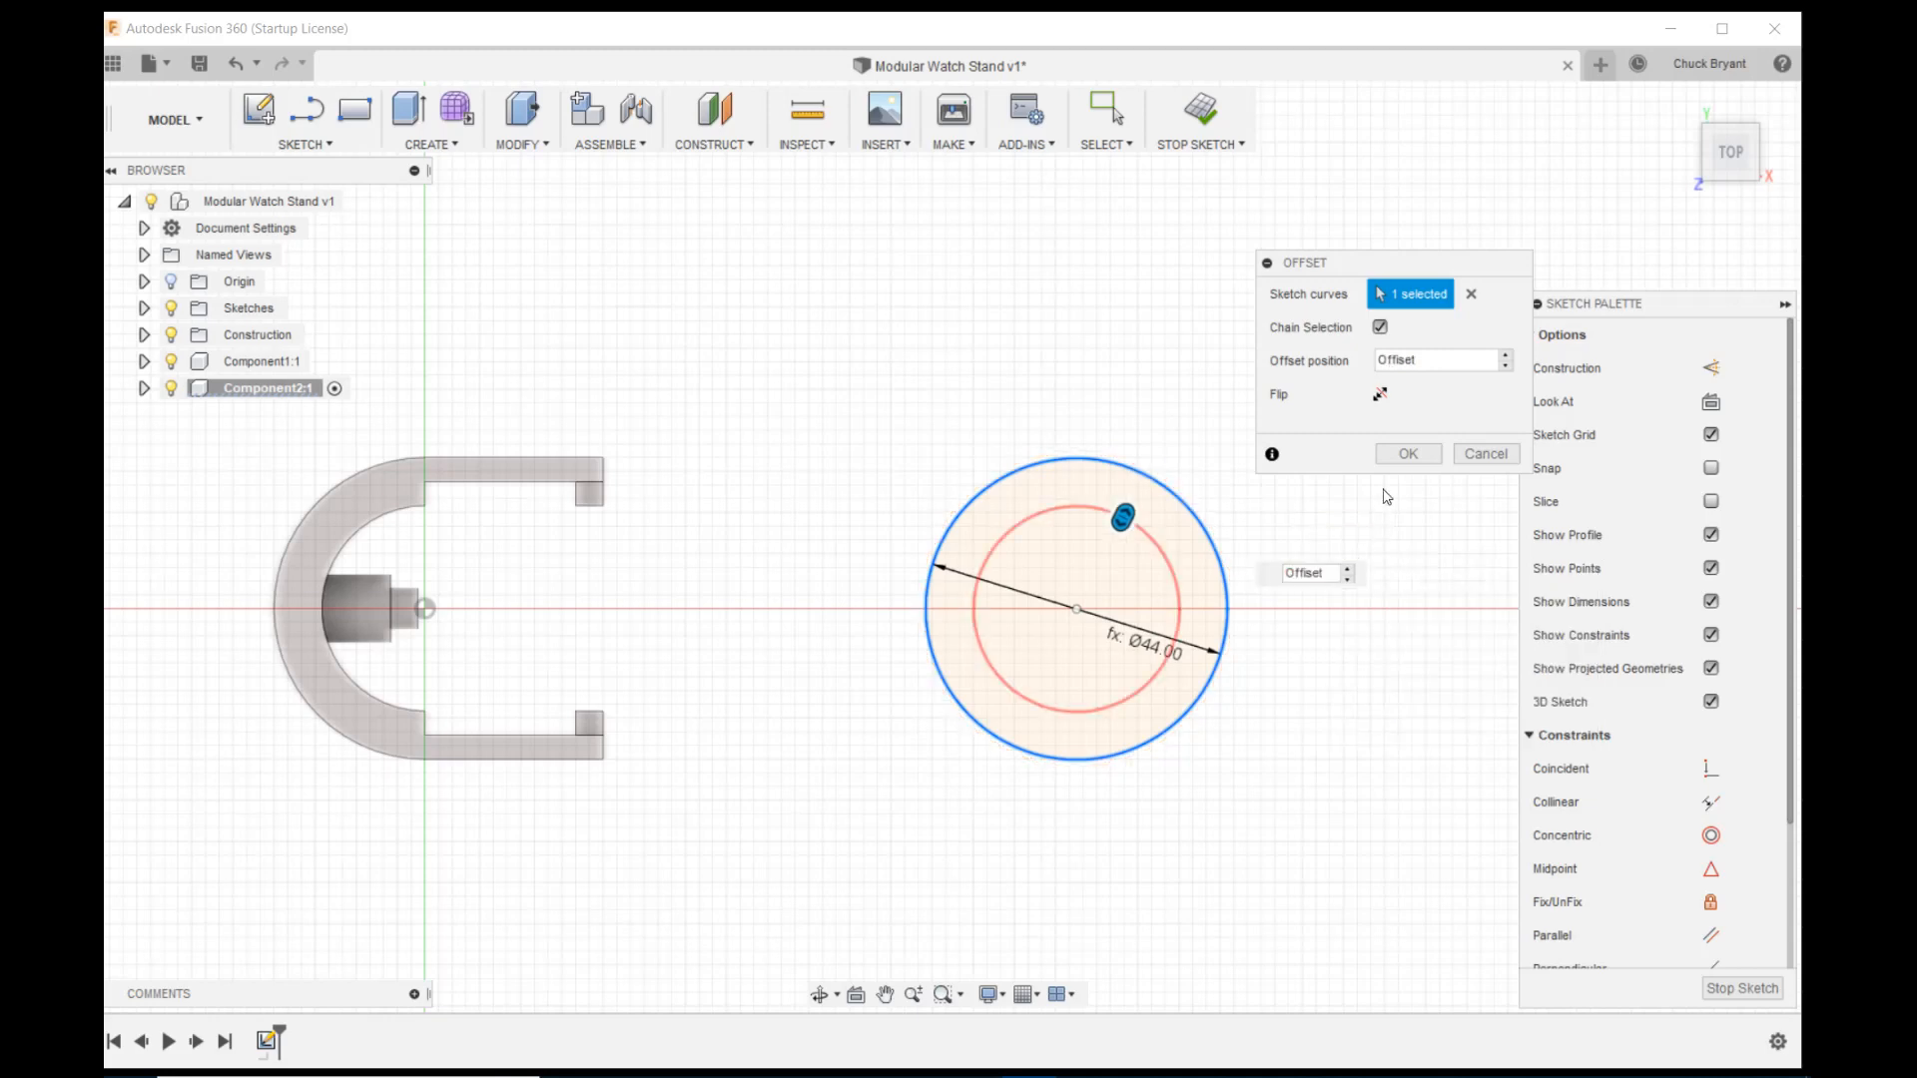
pyautogui.click(1423, 455)
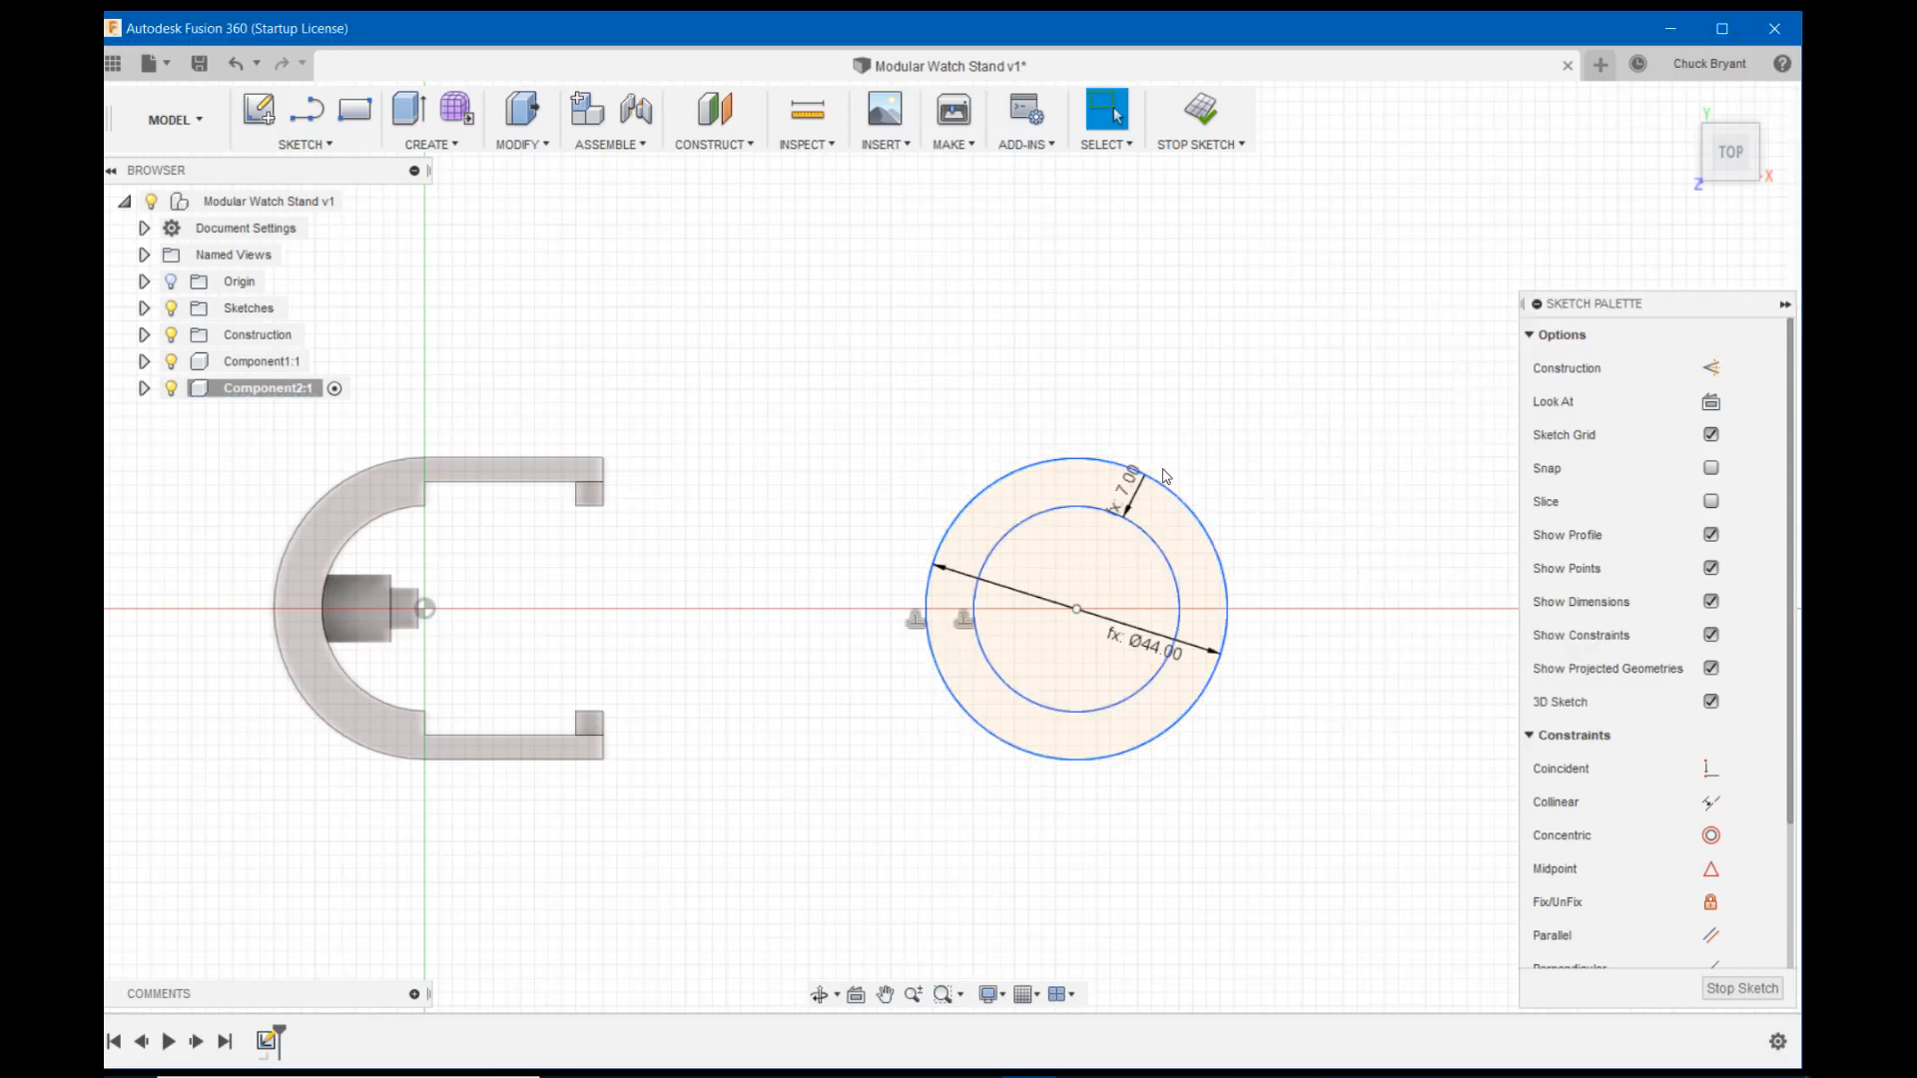
pyautogui.moveTo(1127, 491); pyautogui.dragTo(1042, 527)
# Draw a vertical line through the circles' common centre, extending beyond the outer circle at both ends
pyautogui.press('l')
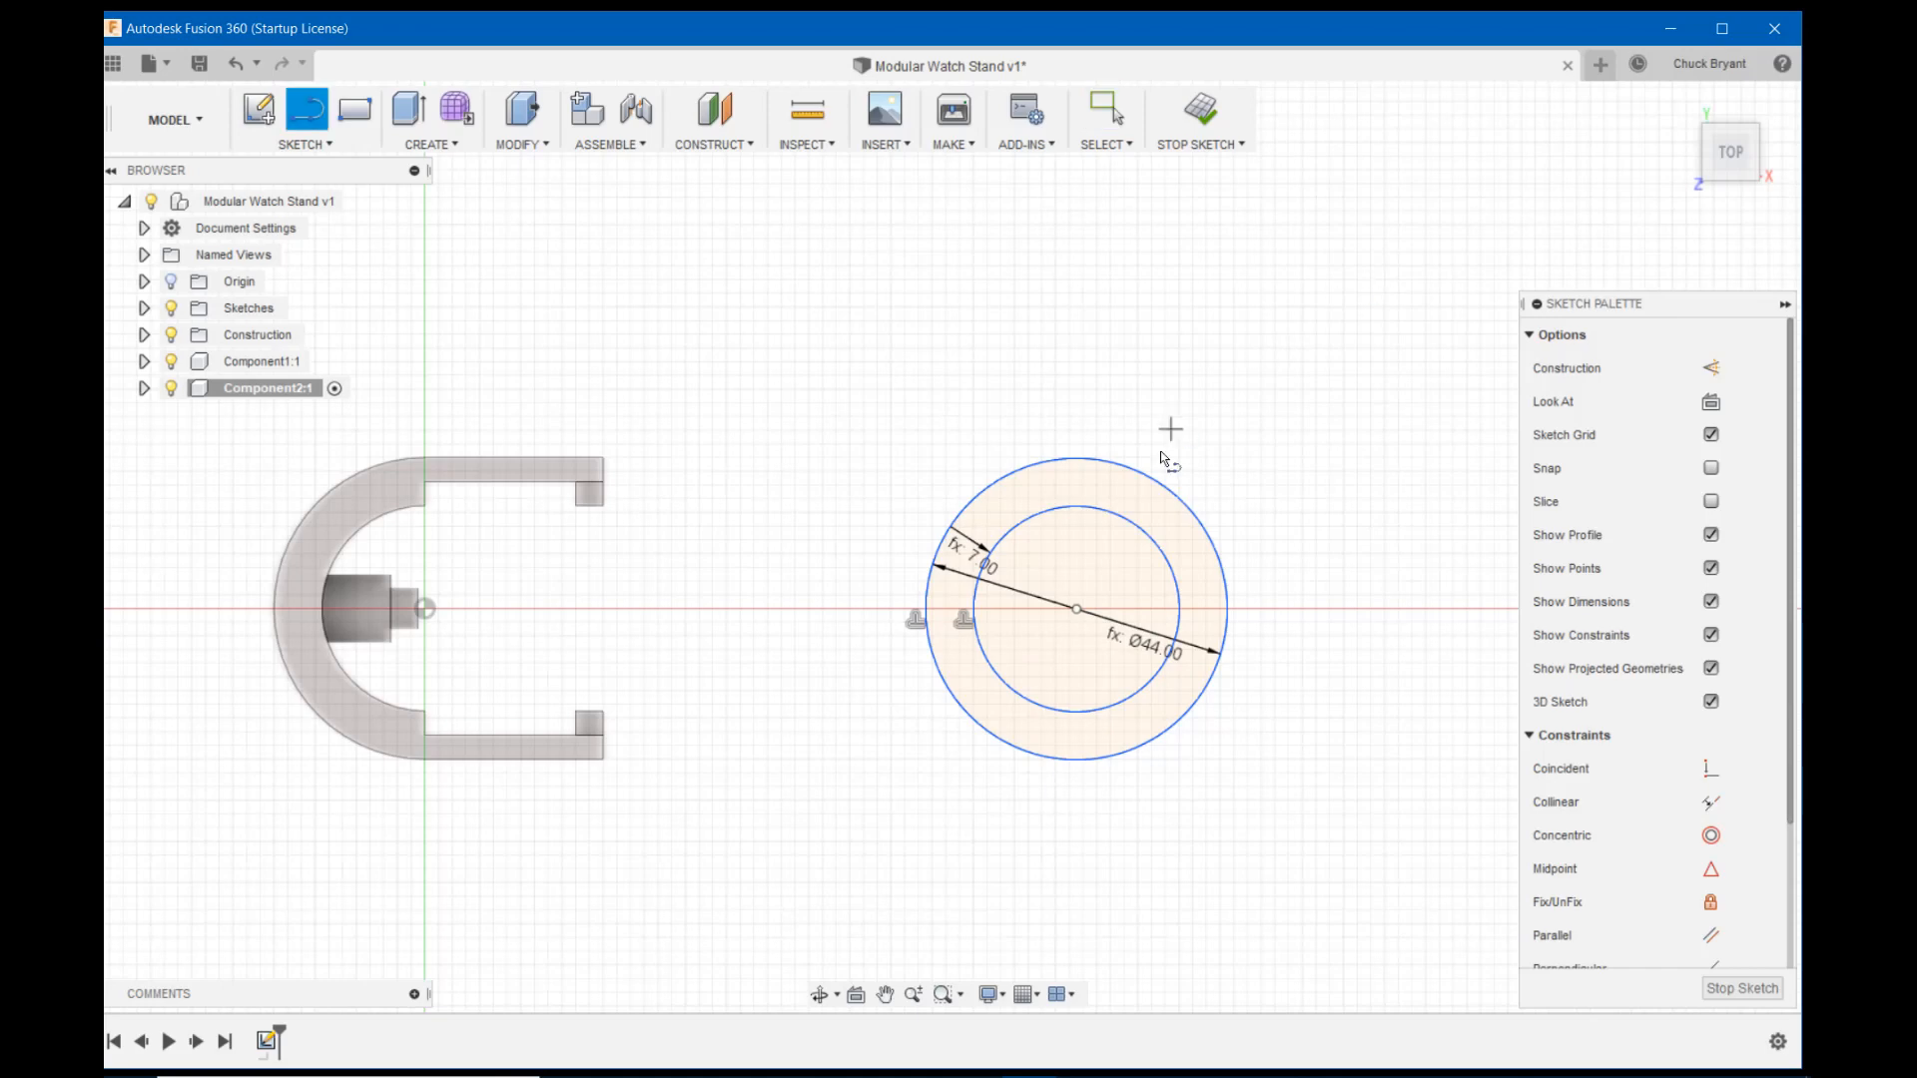
pyautogui.click(1077, 377)
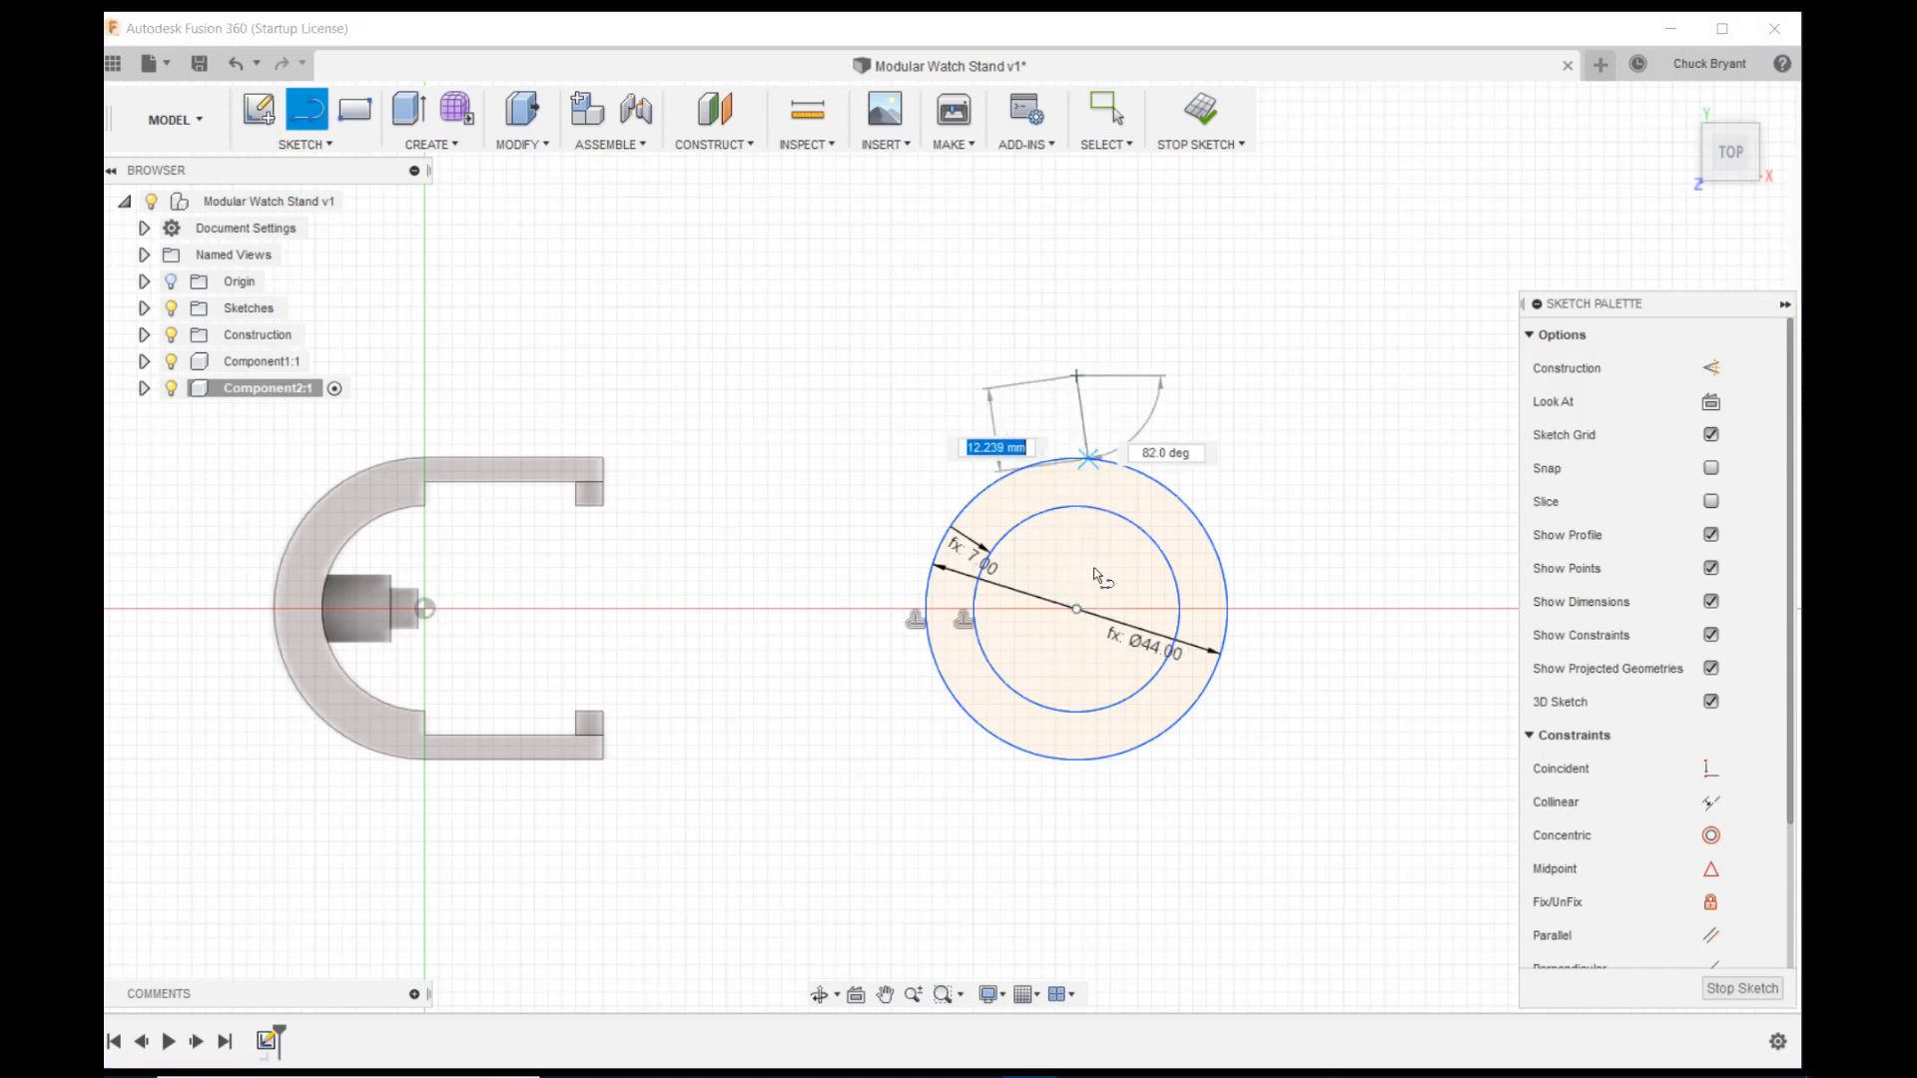
pyautogui.click(1083, 841)
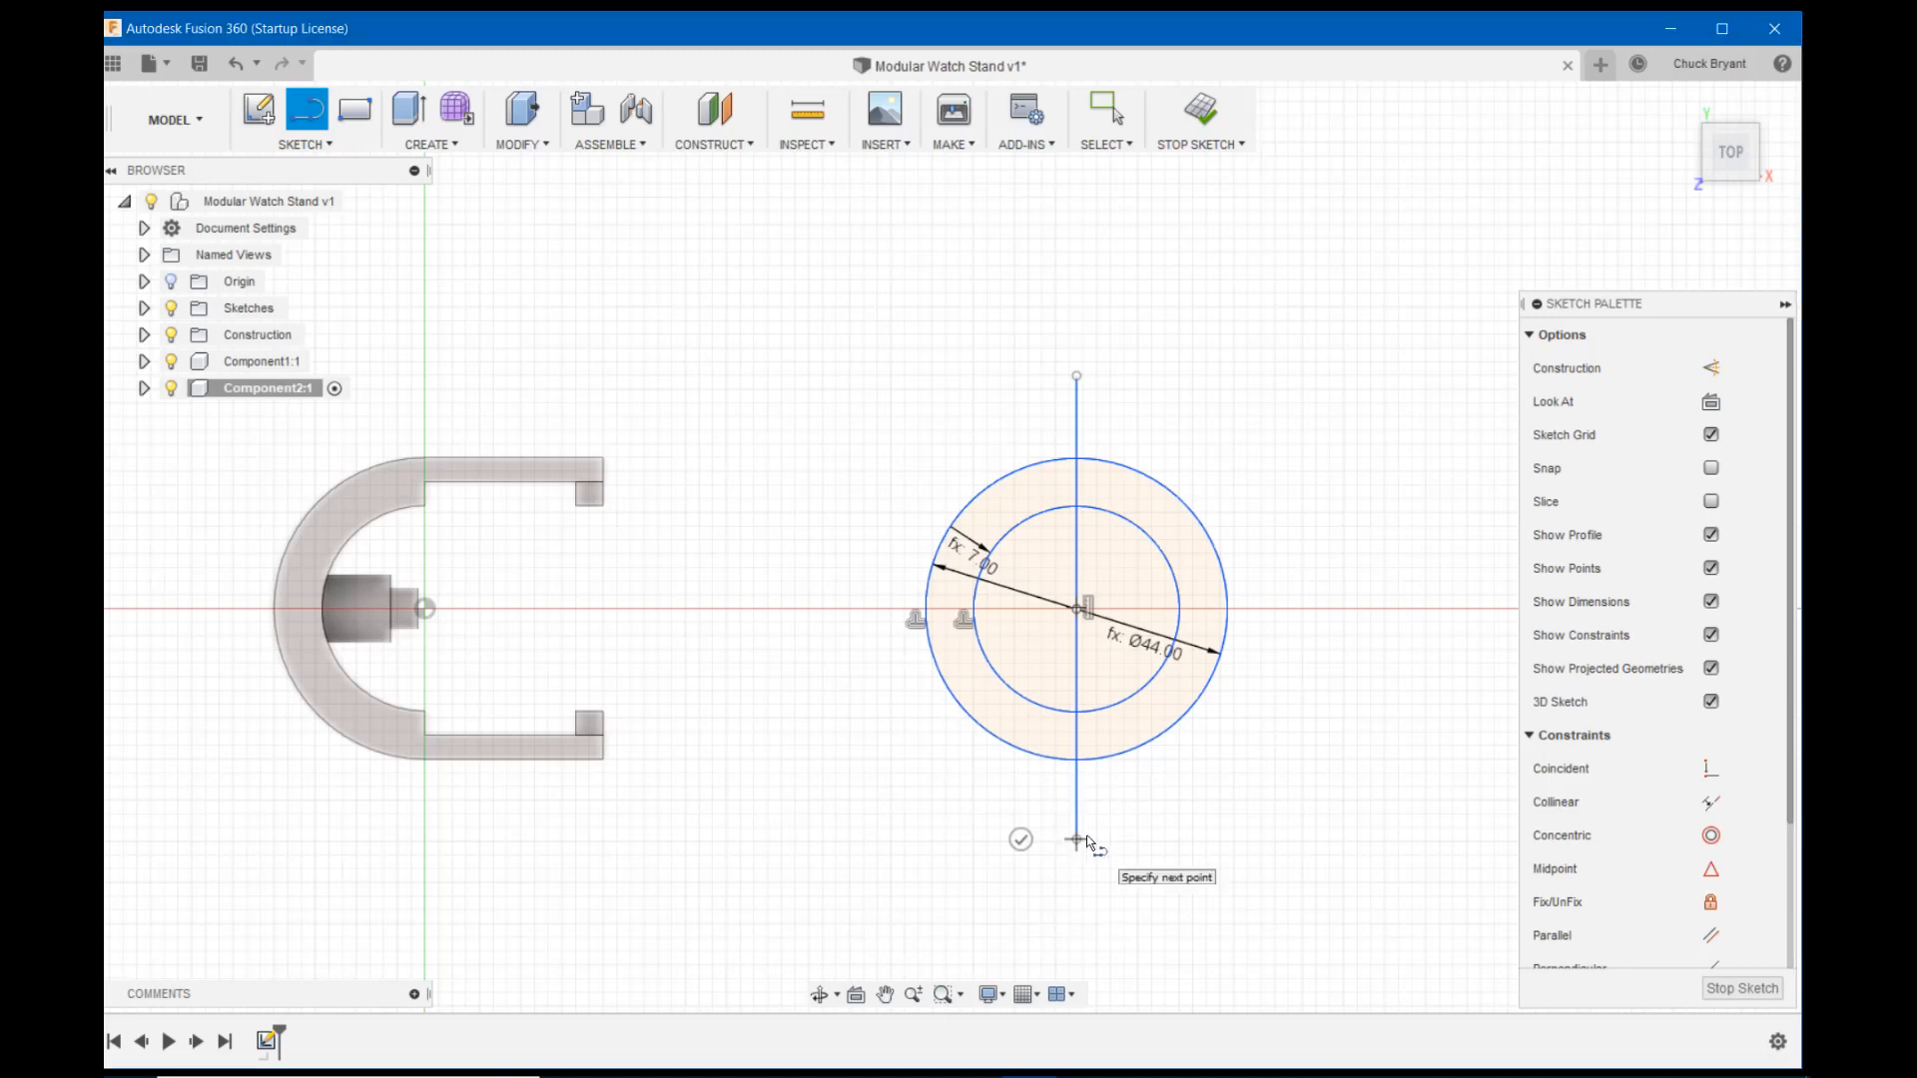
pyautogui.press('Escape')
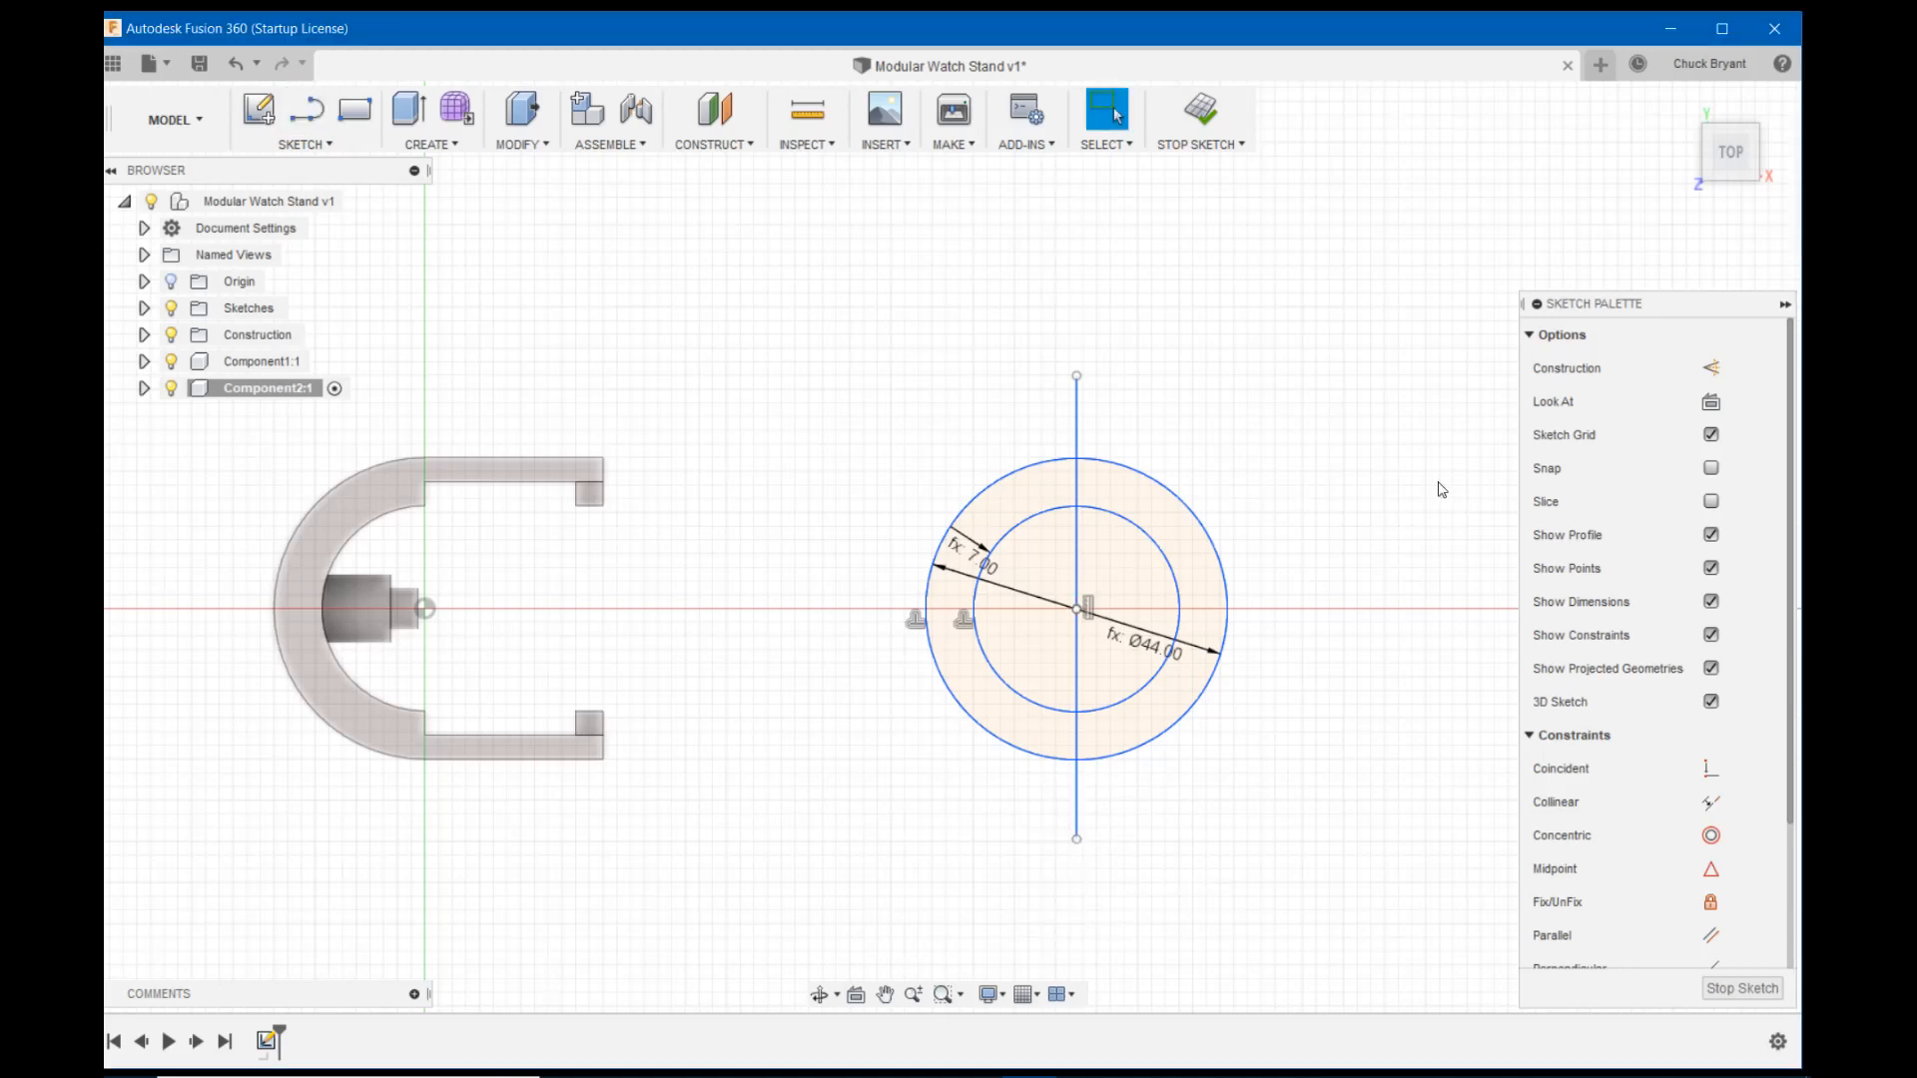
# Extrude the half ring facing away from the existing part by PartThickness as a new body
pyautogui.press('e')
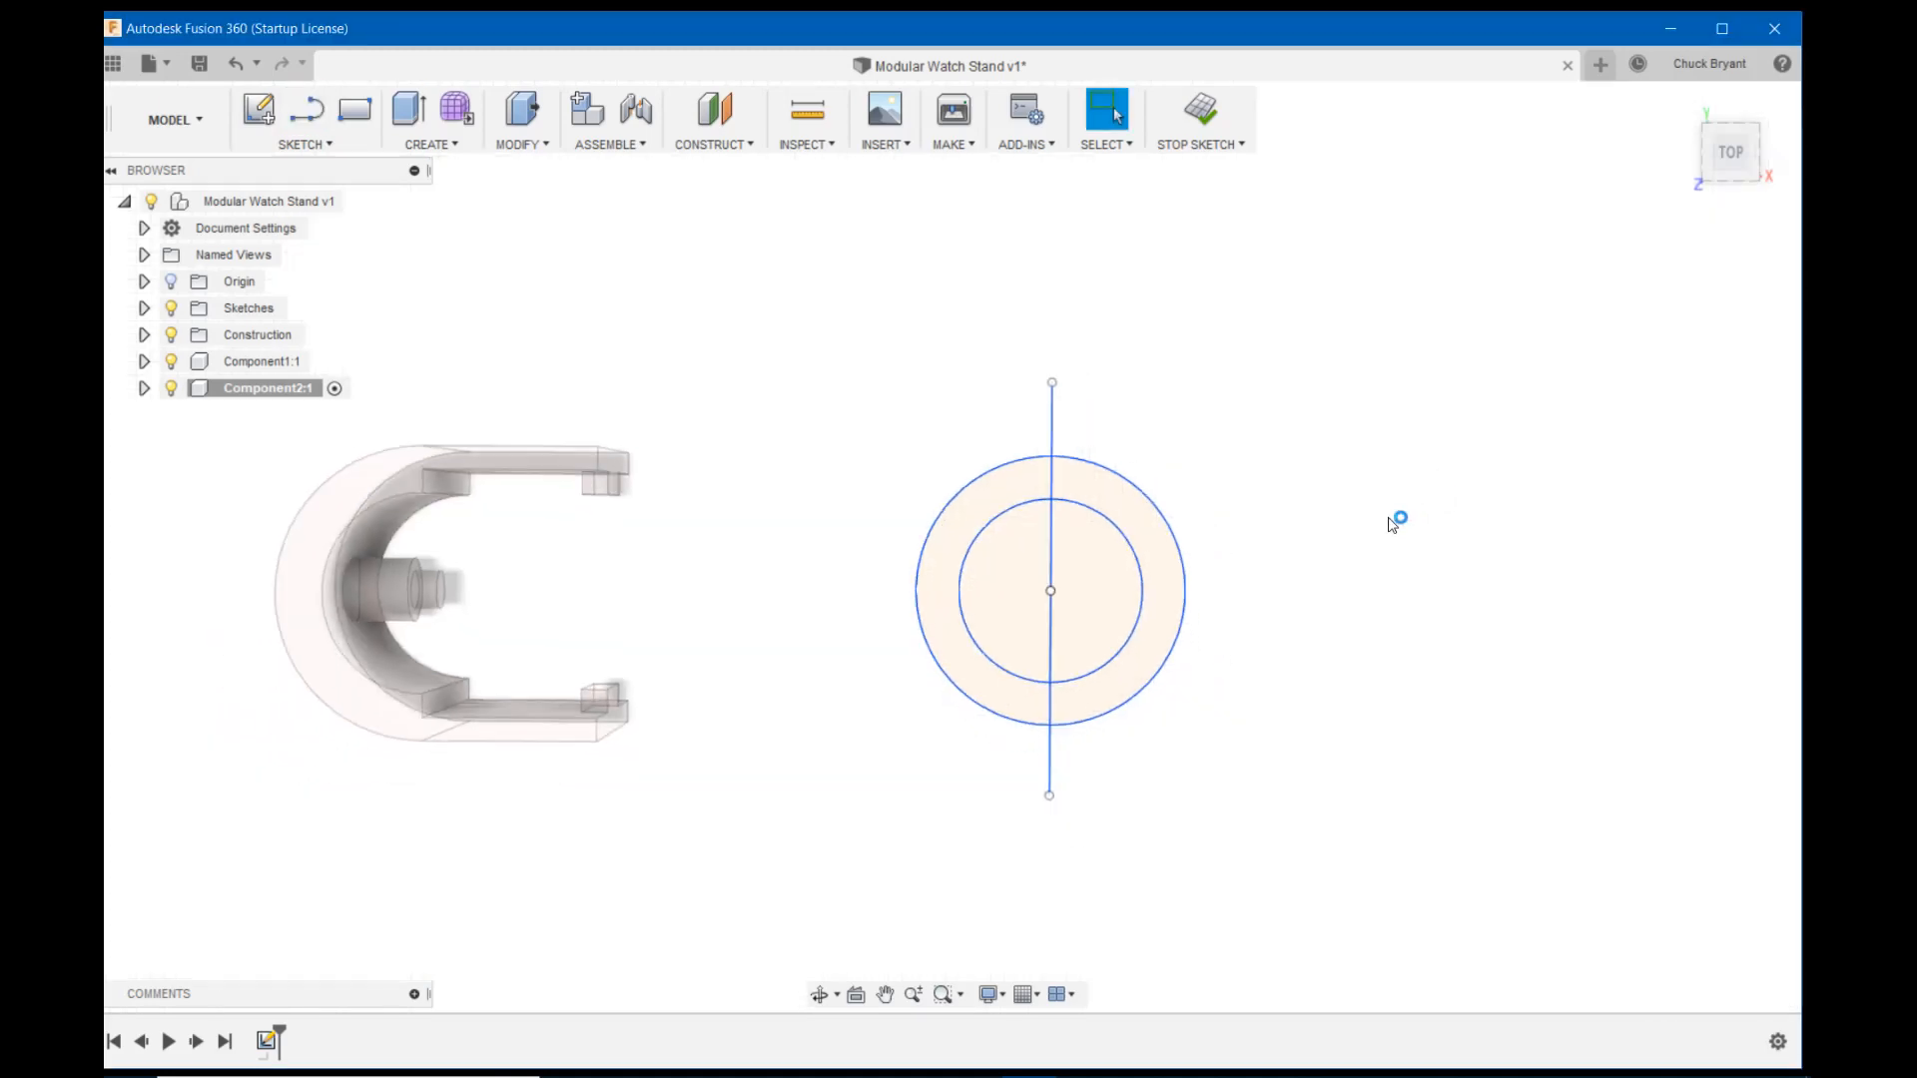
pyautogui.click(1147, 556)
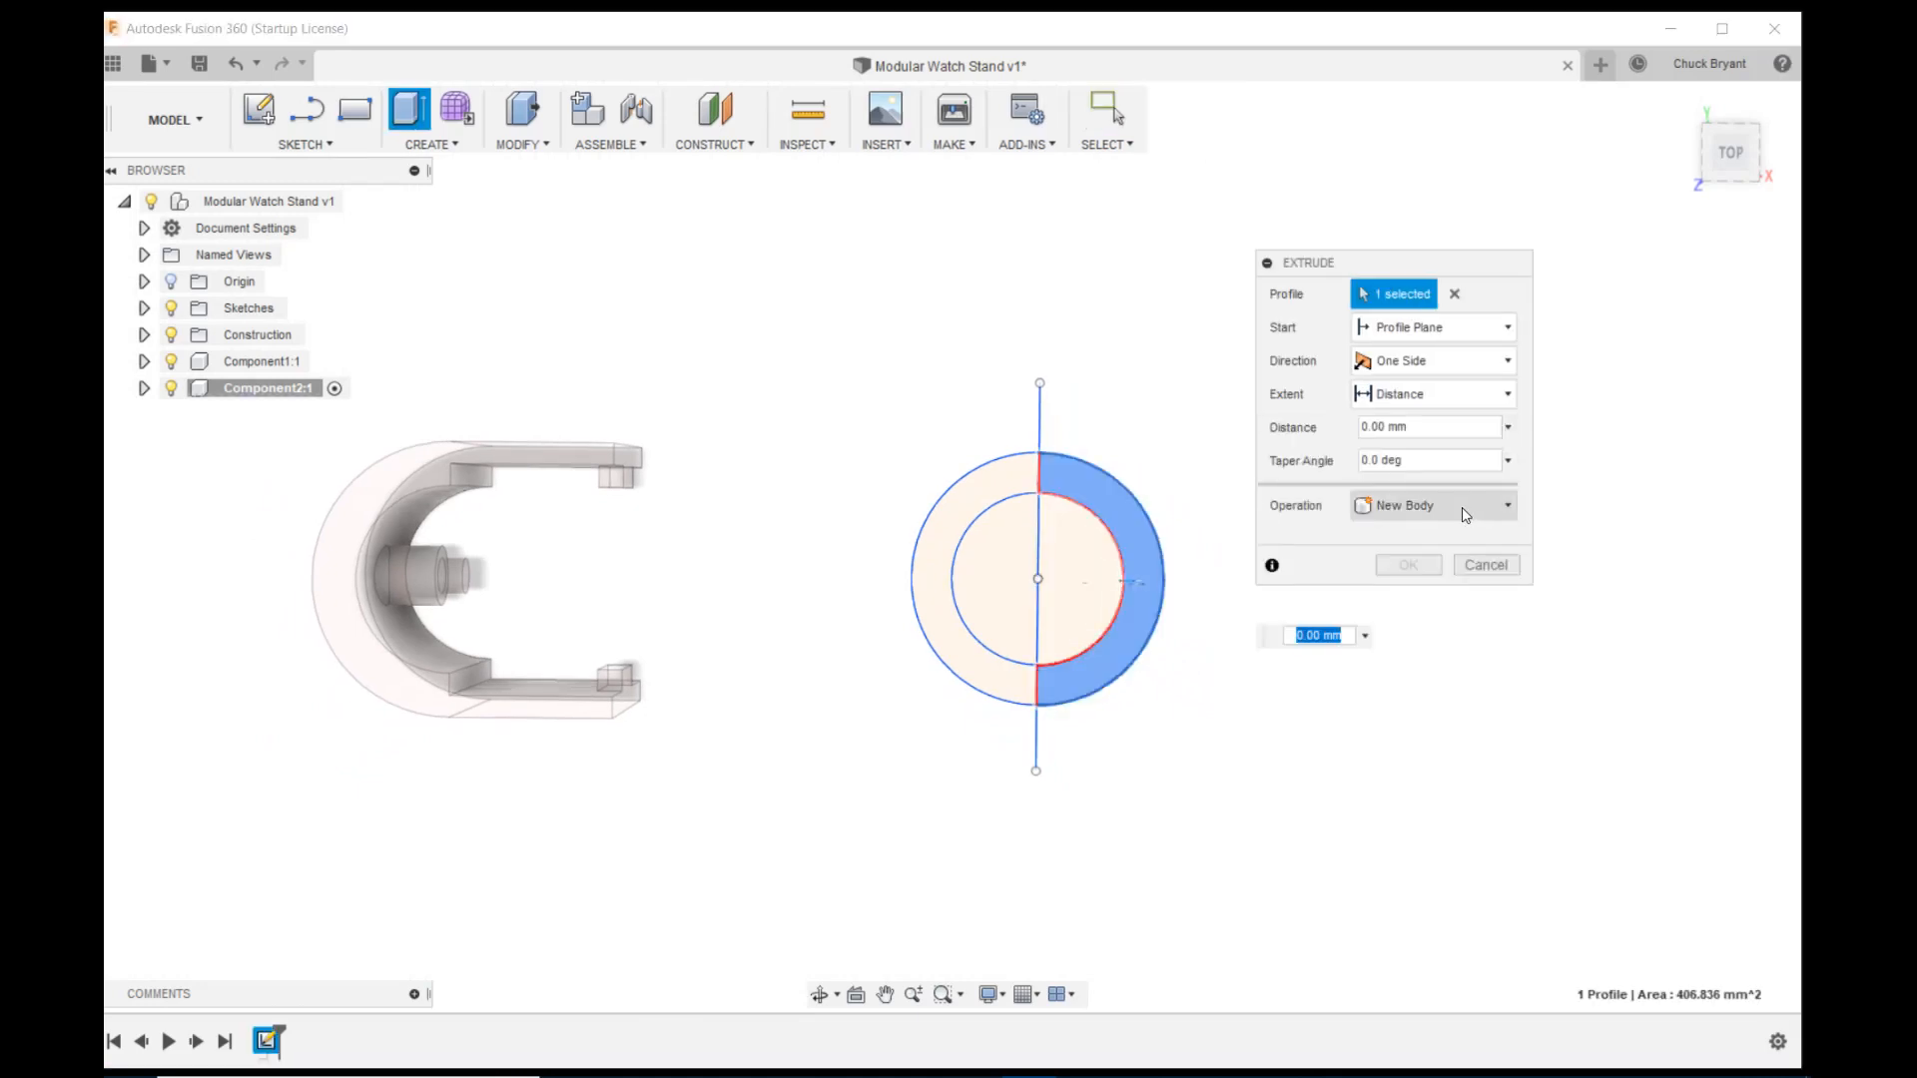
pyautogui.write('p')
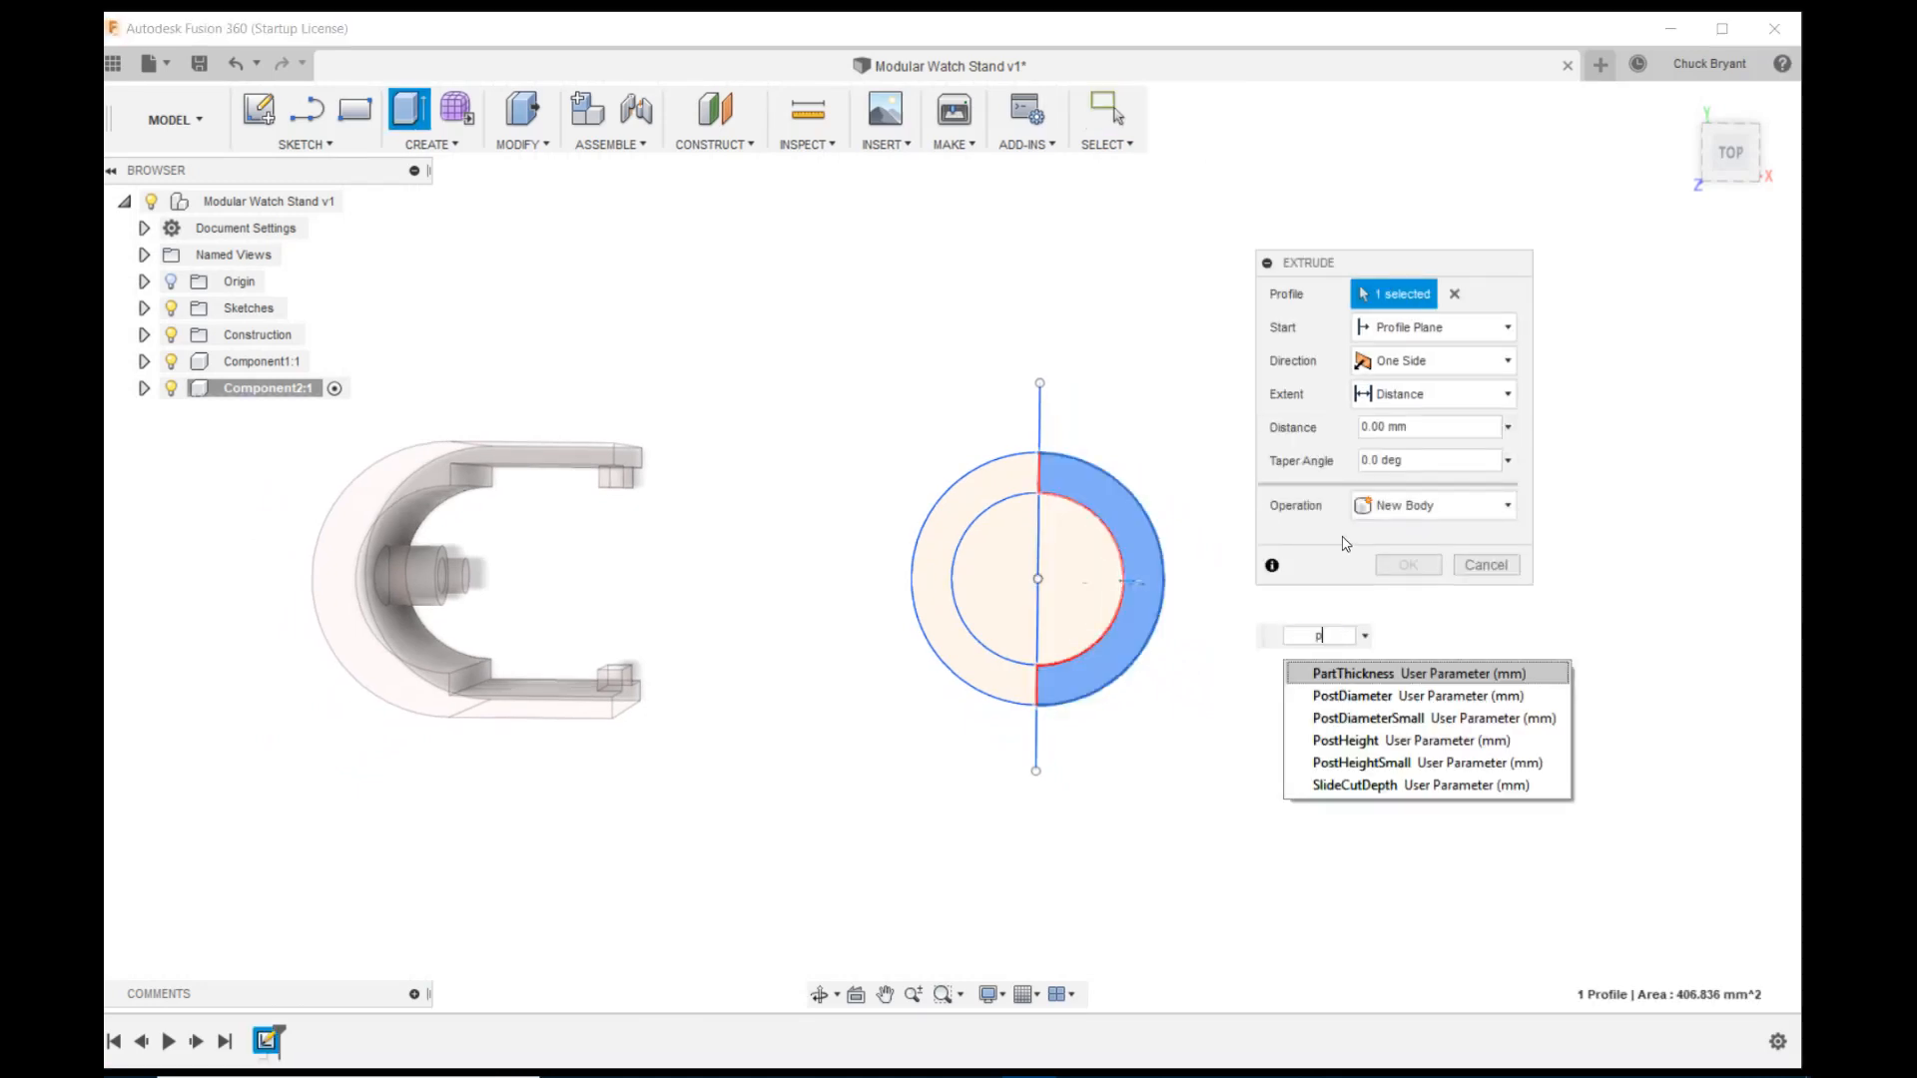
pyautogui.click(1392, 676)
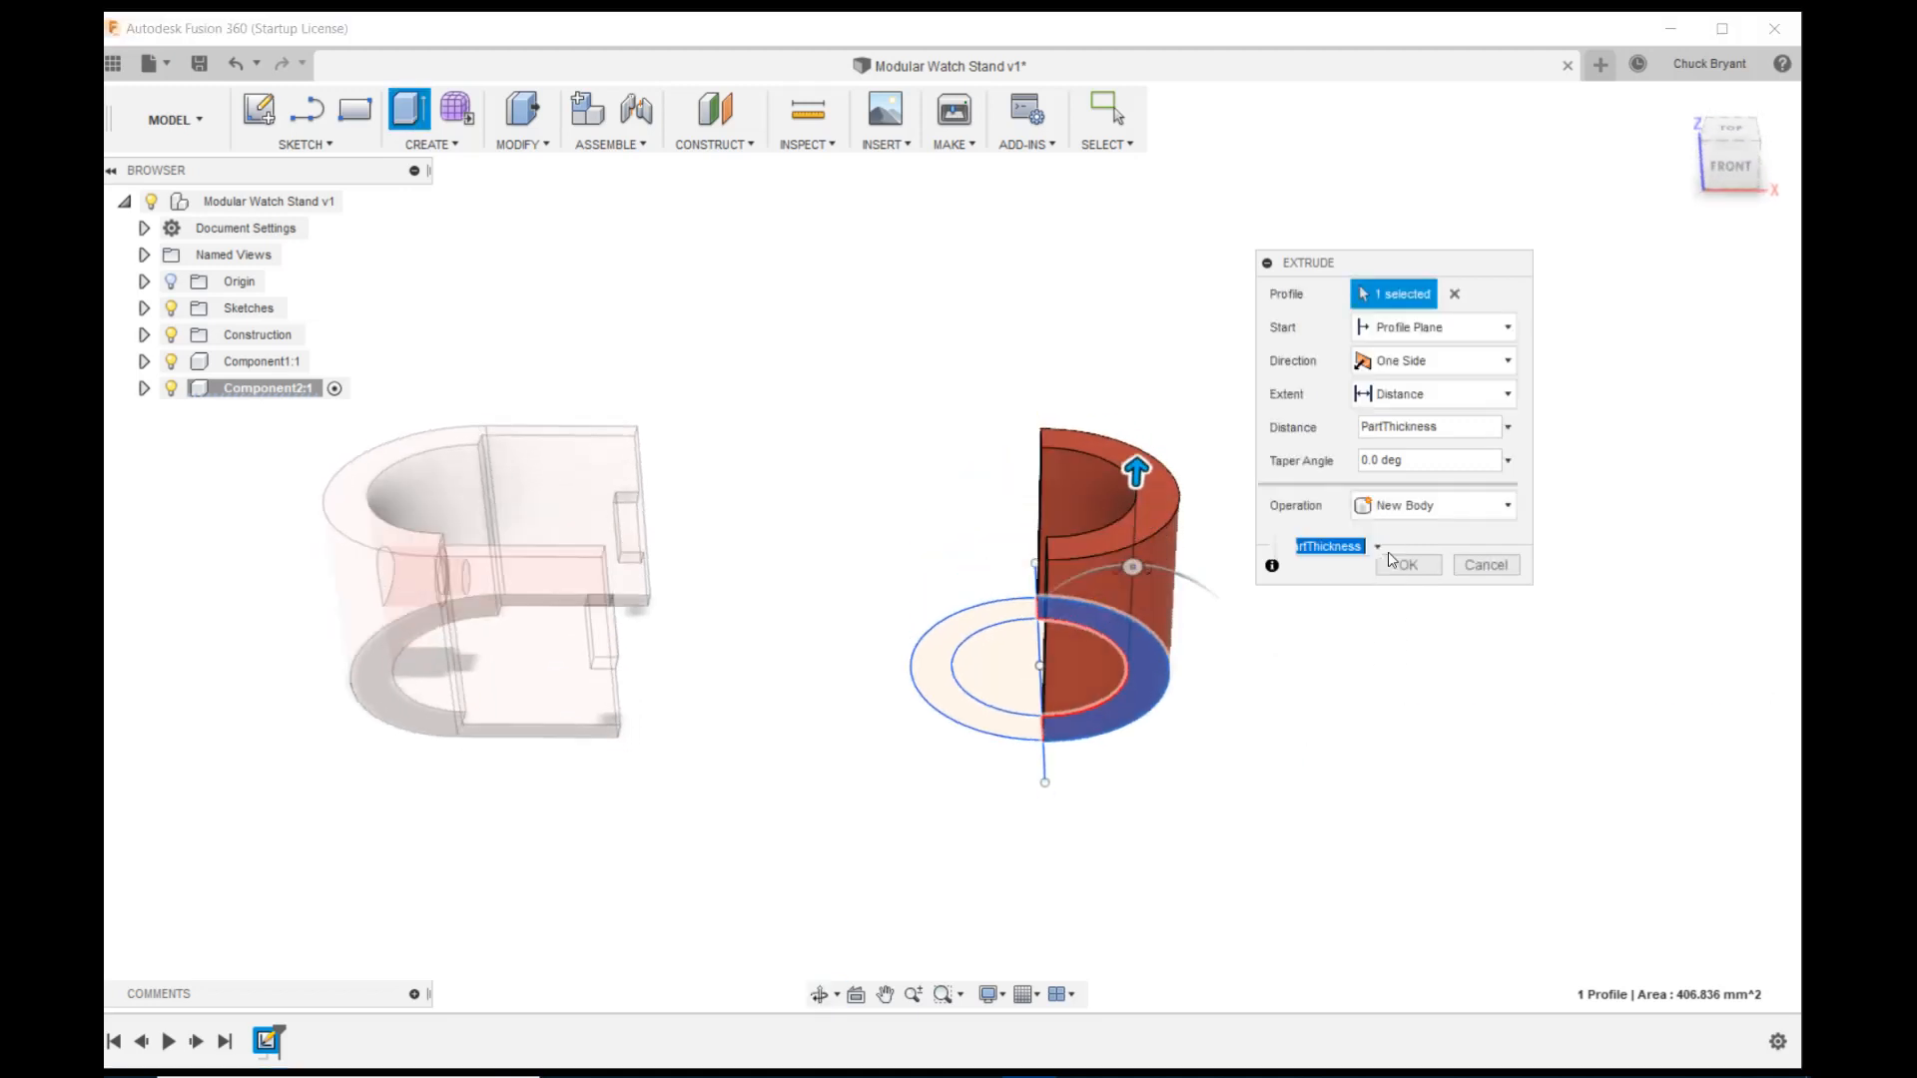
pyautogui.click(1407, 565)
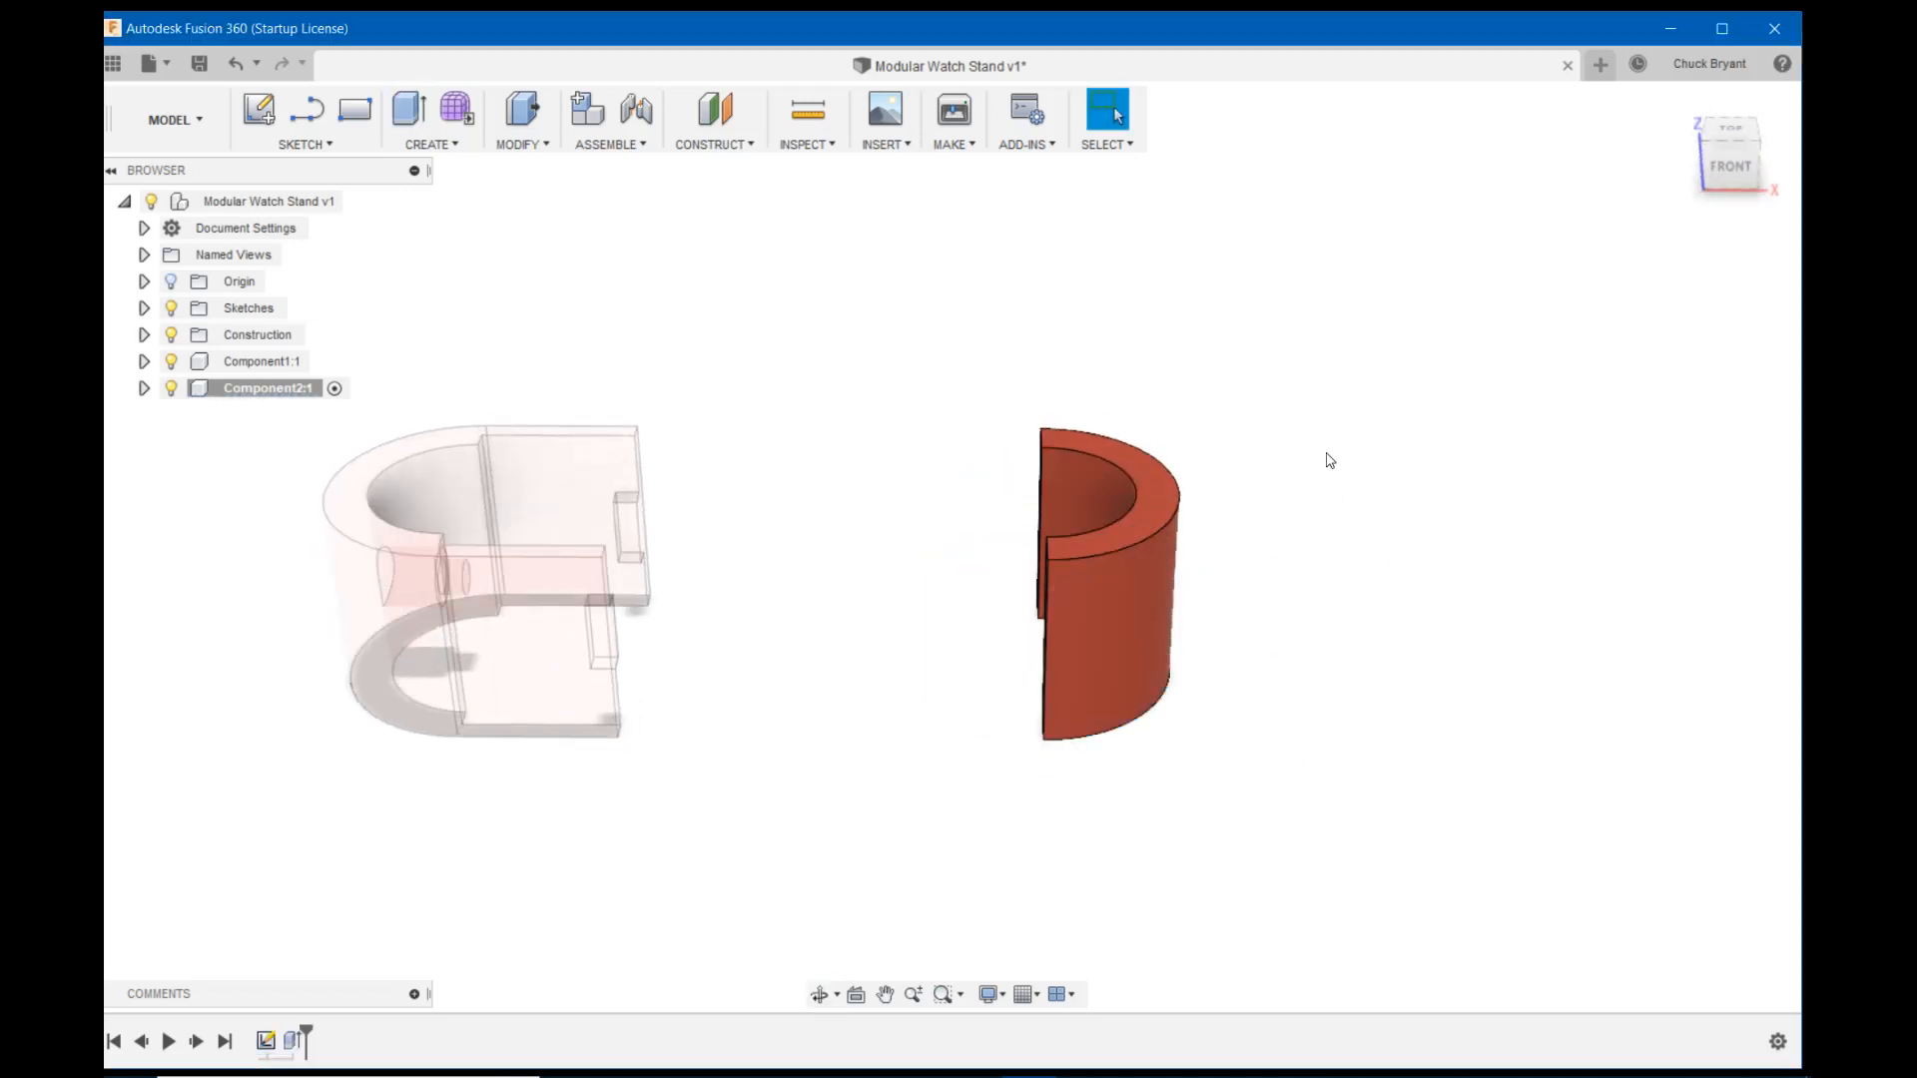
# Extrude both flat end faces of the half ring by LegLength, joined to the body, to form two straight legs
pyautogui.keyDown('shift'); pyautogui.moveTo(1327, 458); pyautogui.dragTo(1331, 506, button='middle'); pyautogui.keyUp('shift')
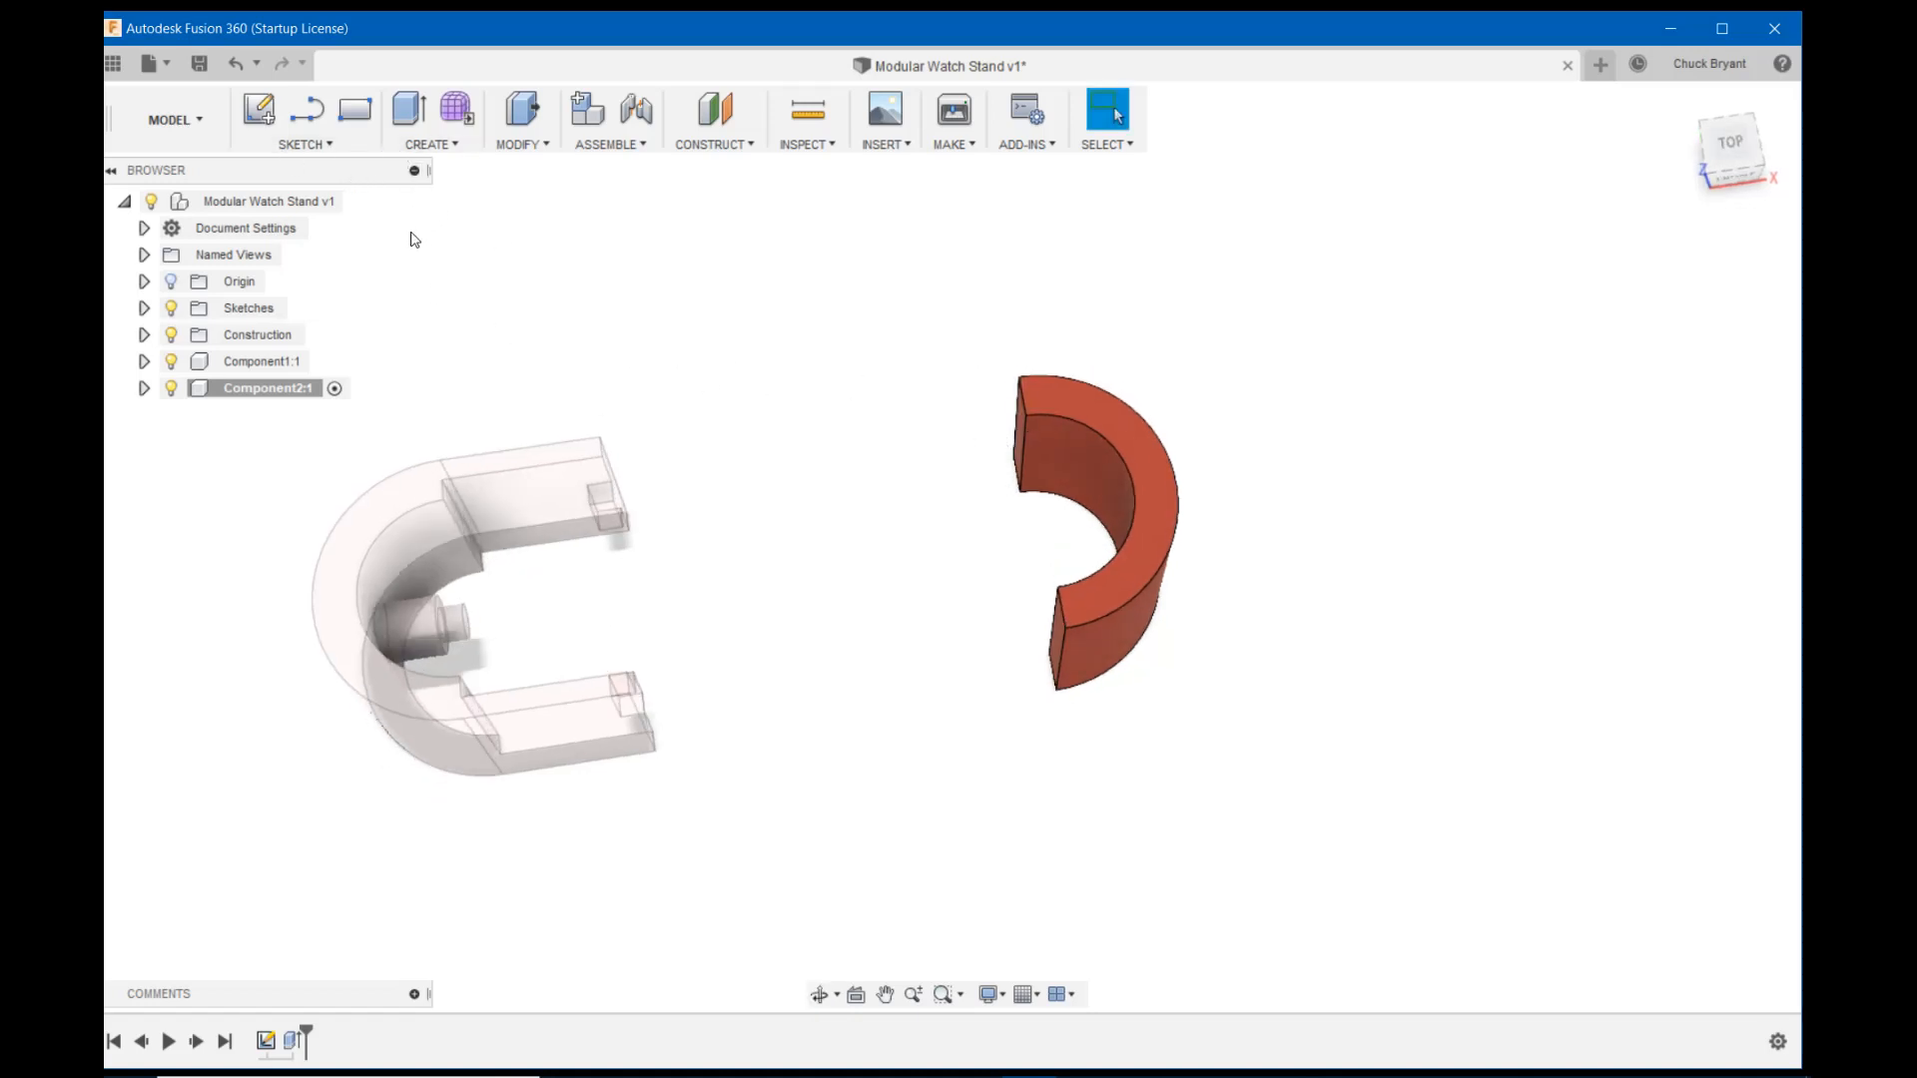
pyautogui.press('e')
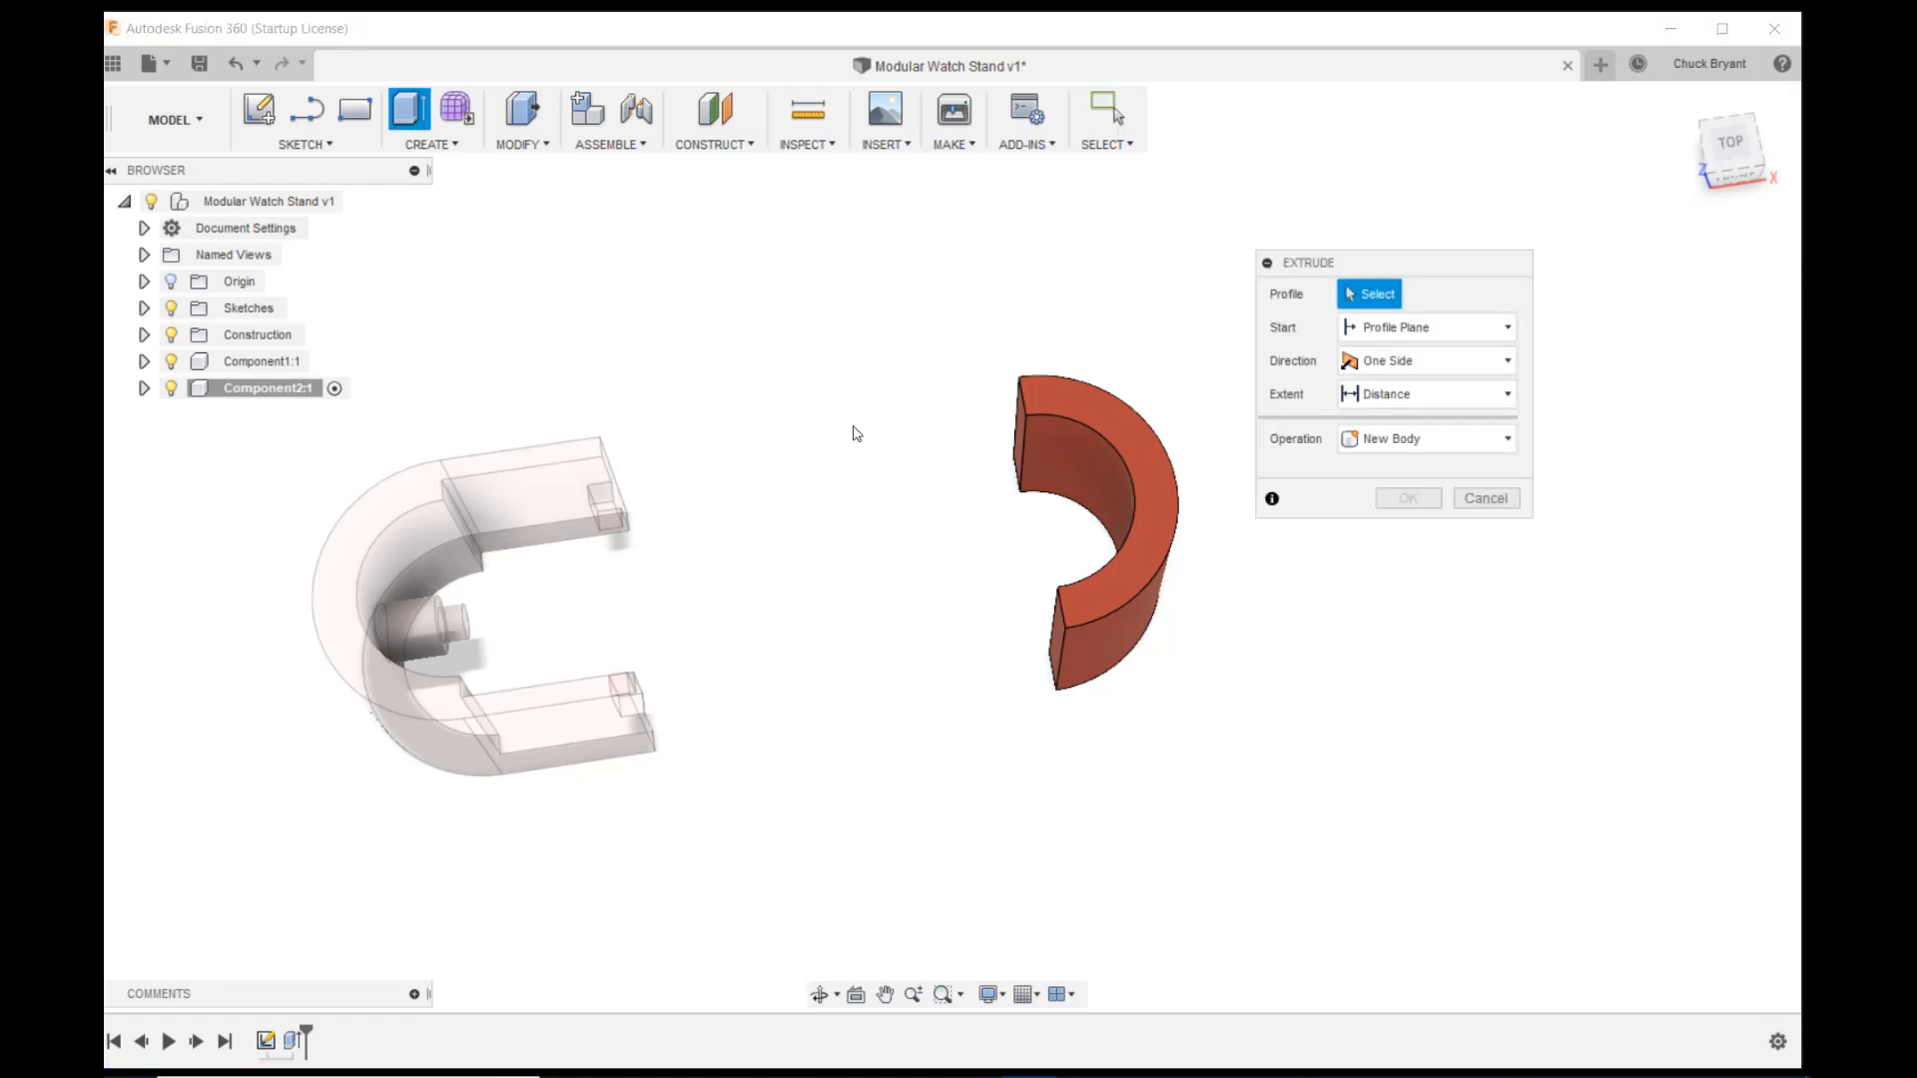
pyautogui.click(1022, 423)
pyautogui.click(1057, 631)
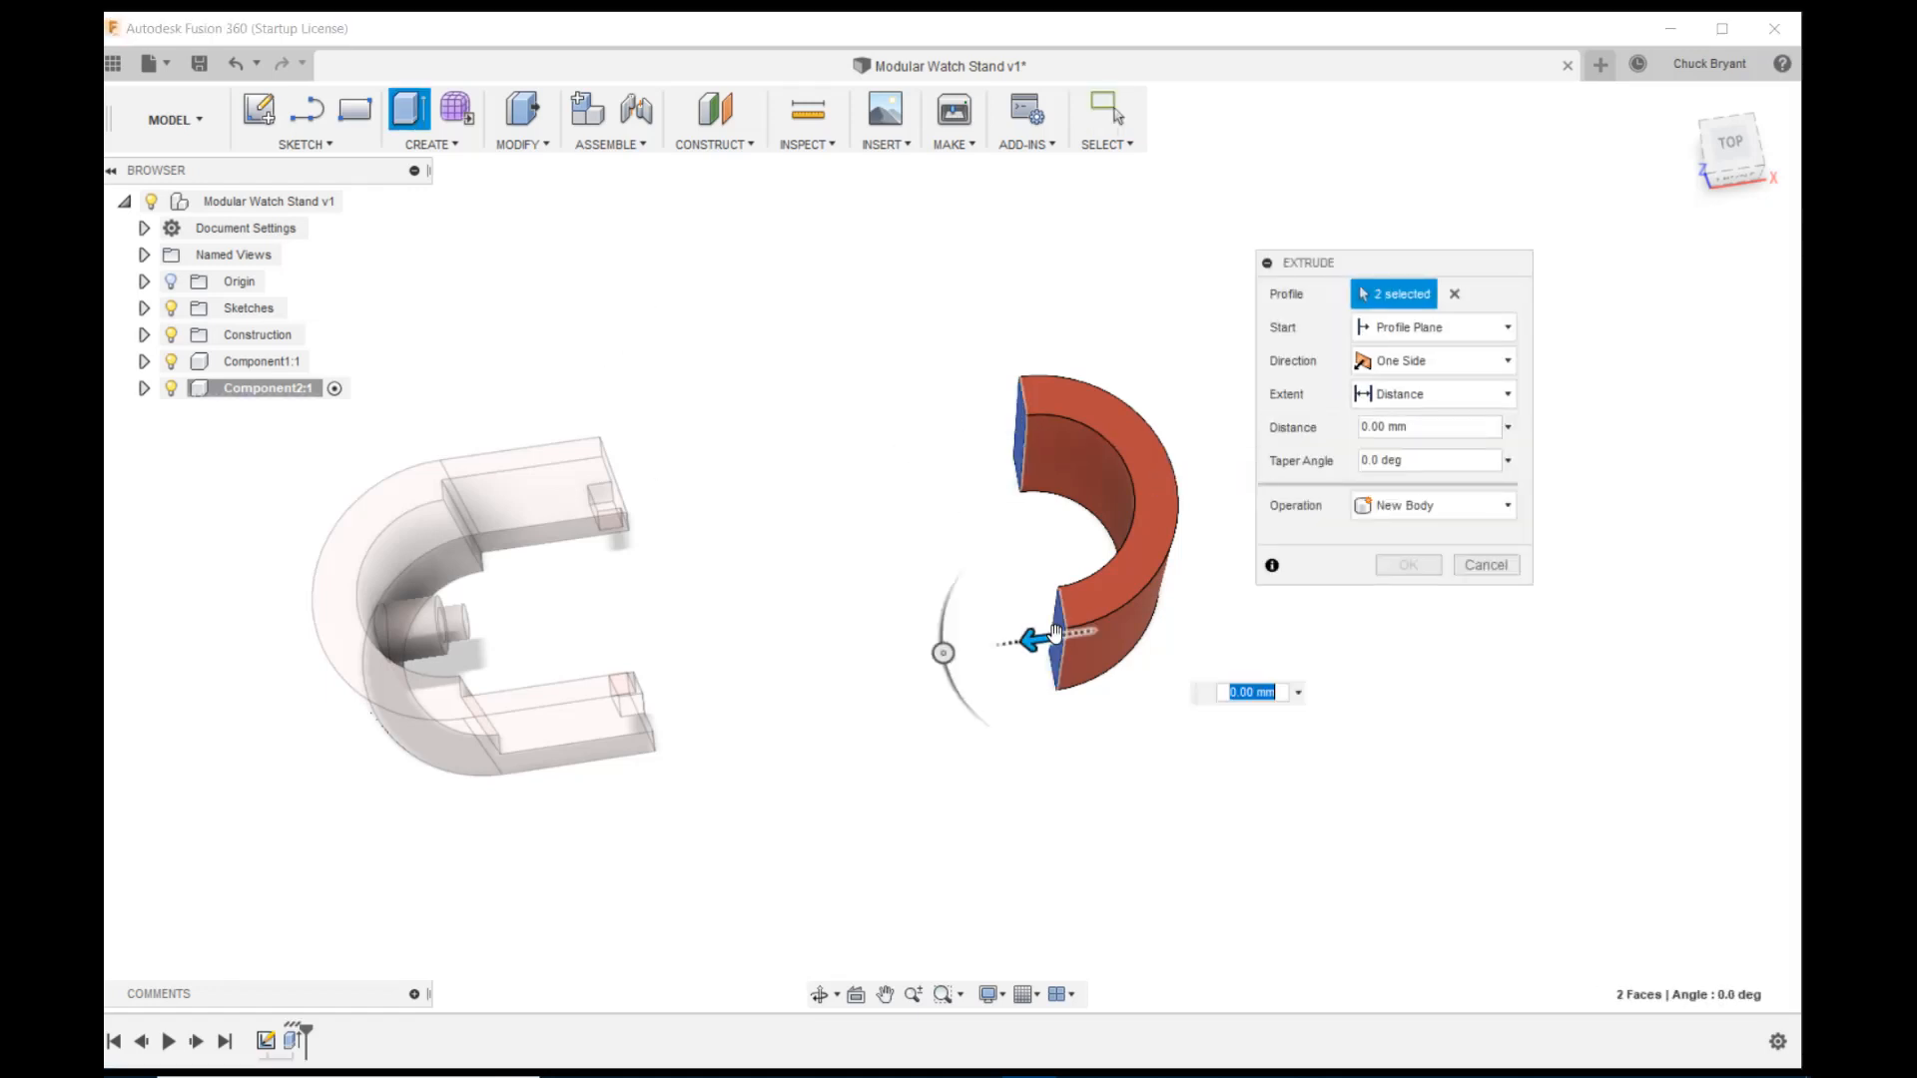
pyautogui.press('BackSpace')
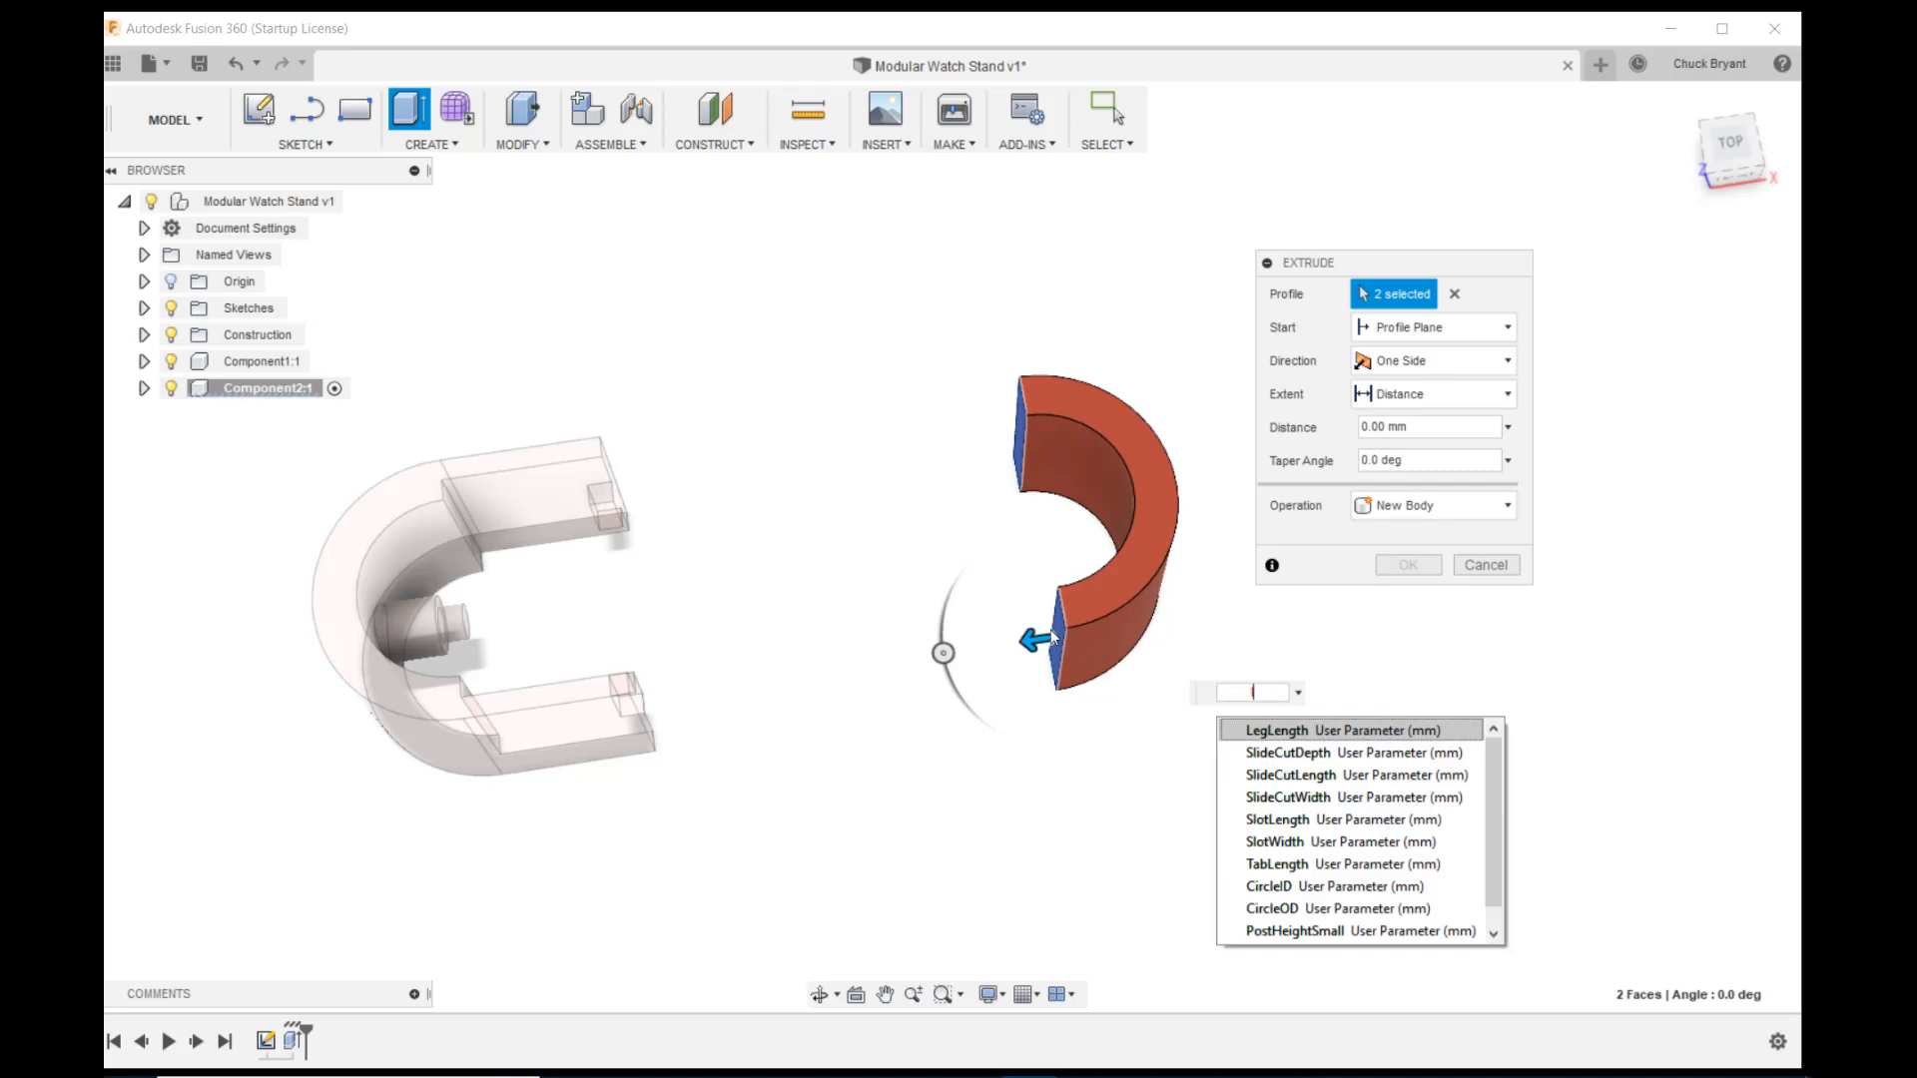
pyautogui.click(1297, 734)
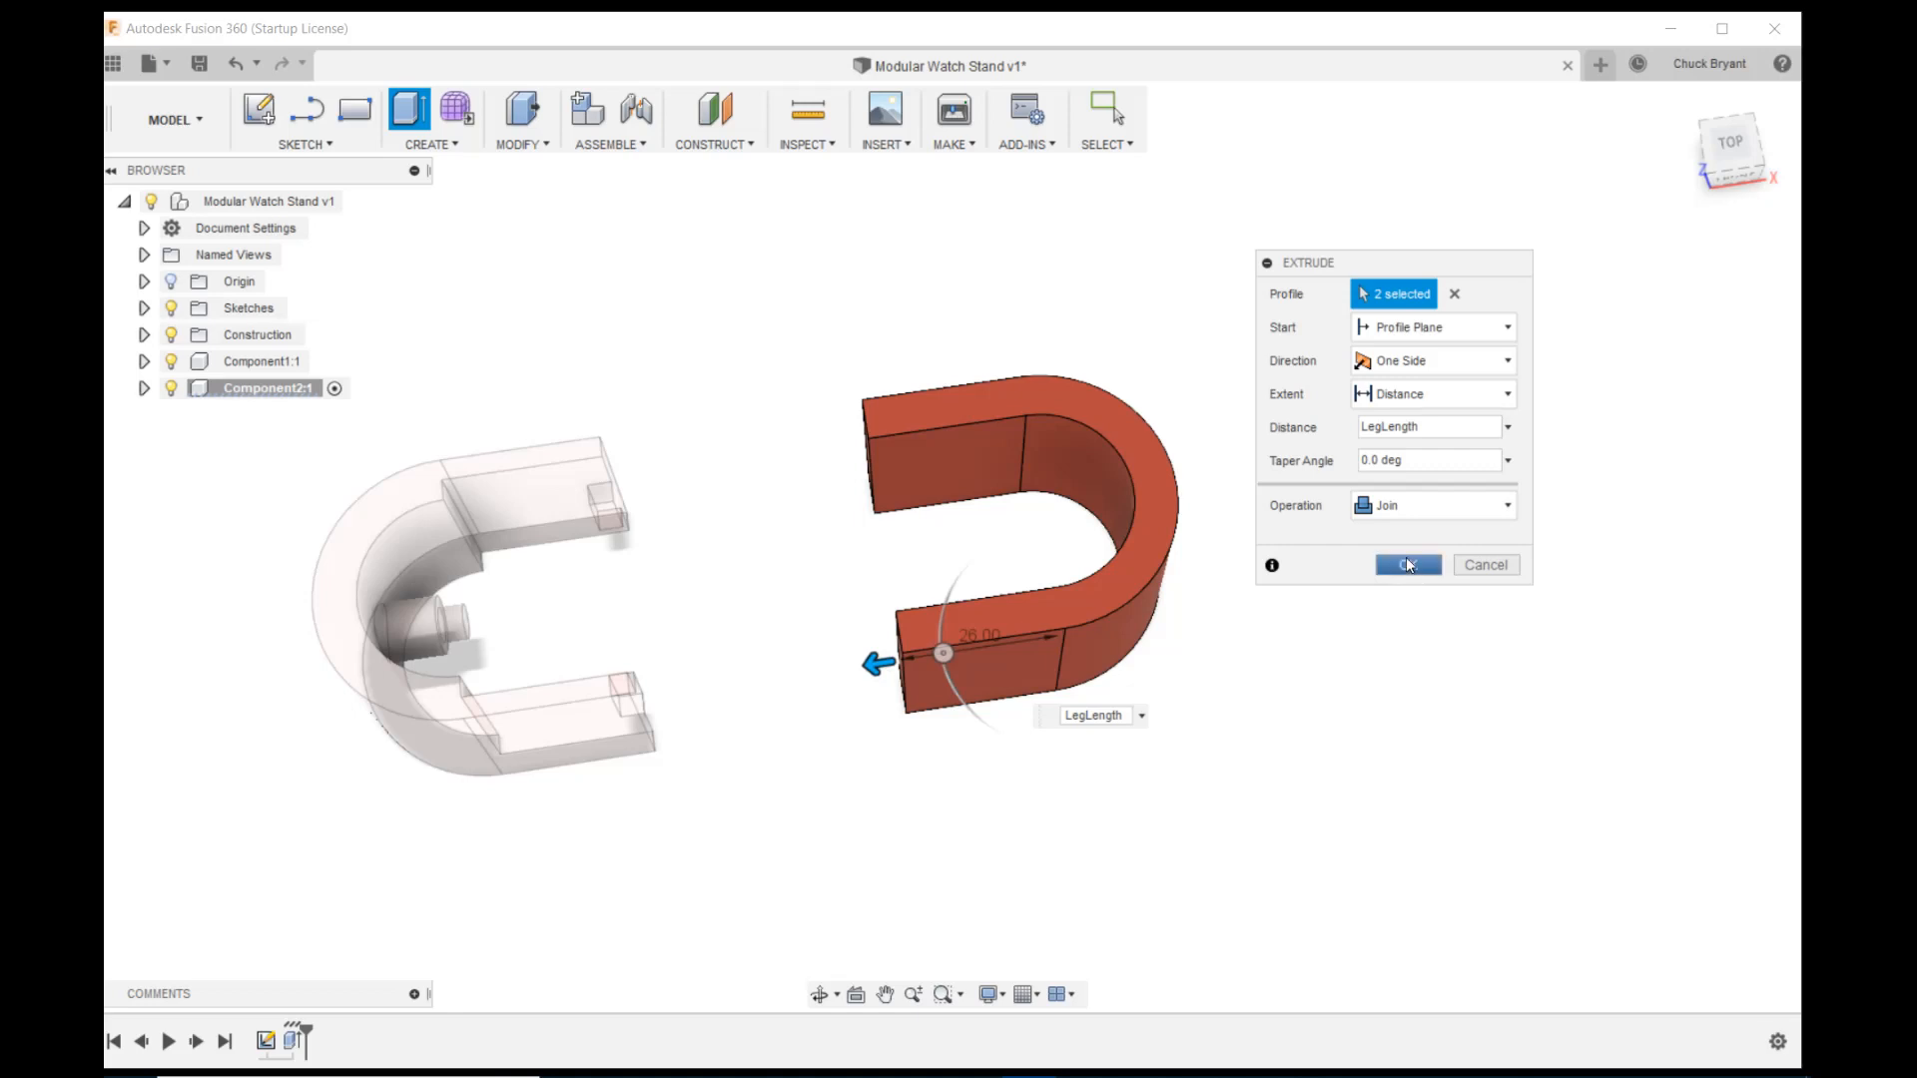
pyautogui.click(1408, 565)
# On the end face of one leg, sketch a full-height 34 mm rectangle along the outer edge with its width set to SlideCutDepth
pyautogui.keyDown('shift'); pyautogui.moveTo(1399, 556); pyautogui.dragTo(1339, 437, button='middle'); pyautogui.keyUp('shift')
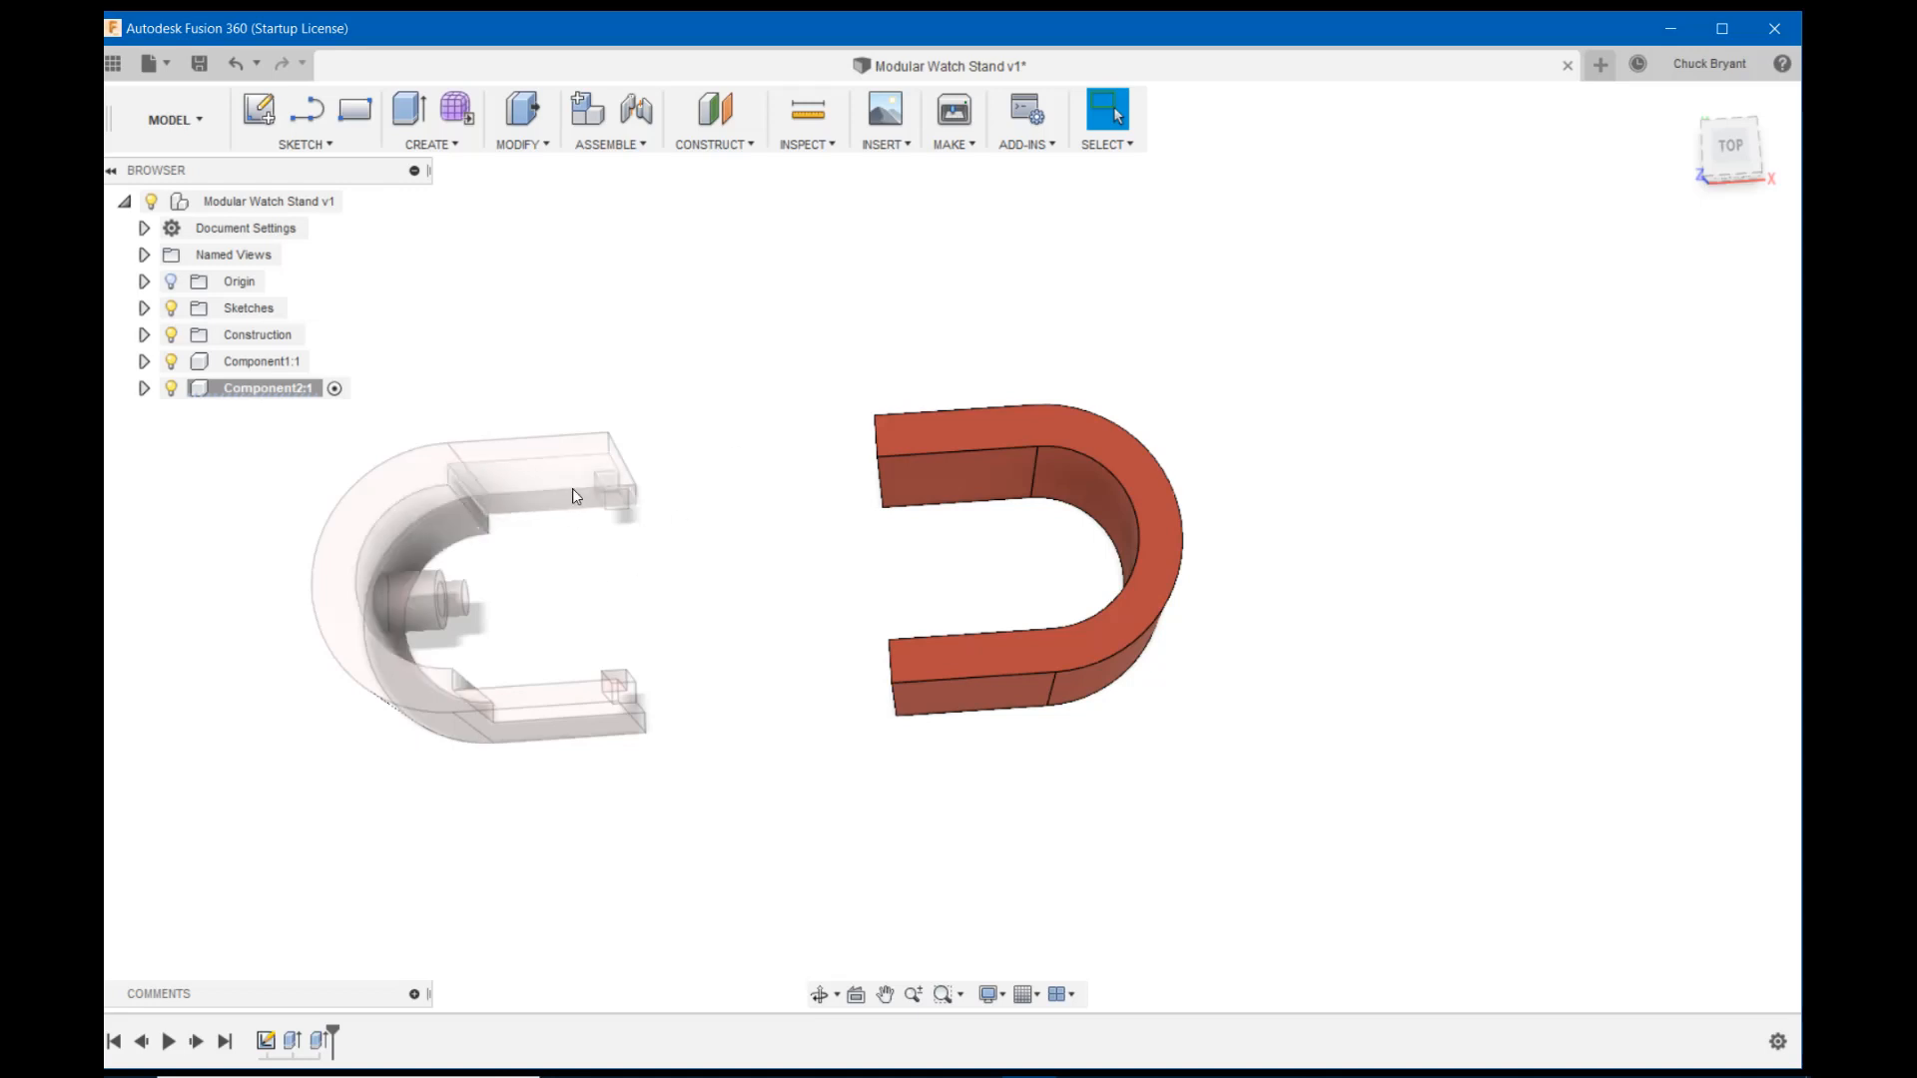
pyautogui.keyDown('shift'); pyautogui.moveTo(1099, 368); pyautogui.dragTo(1009, 440, button='middle'); pyautogui.keyUp('shift')
pyautogui.keyDown('shift'); pyautogui.moveTo(1029, 336); pyautogui.dragTo(1021, 337, button='middle'); pyautogui.keyUp('shift')
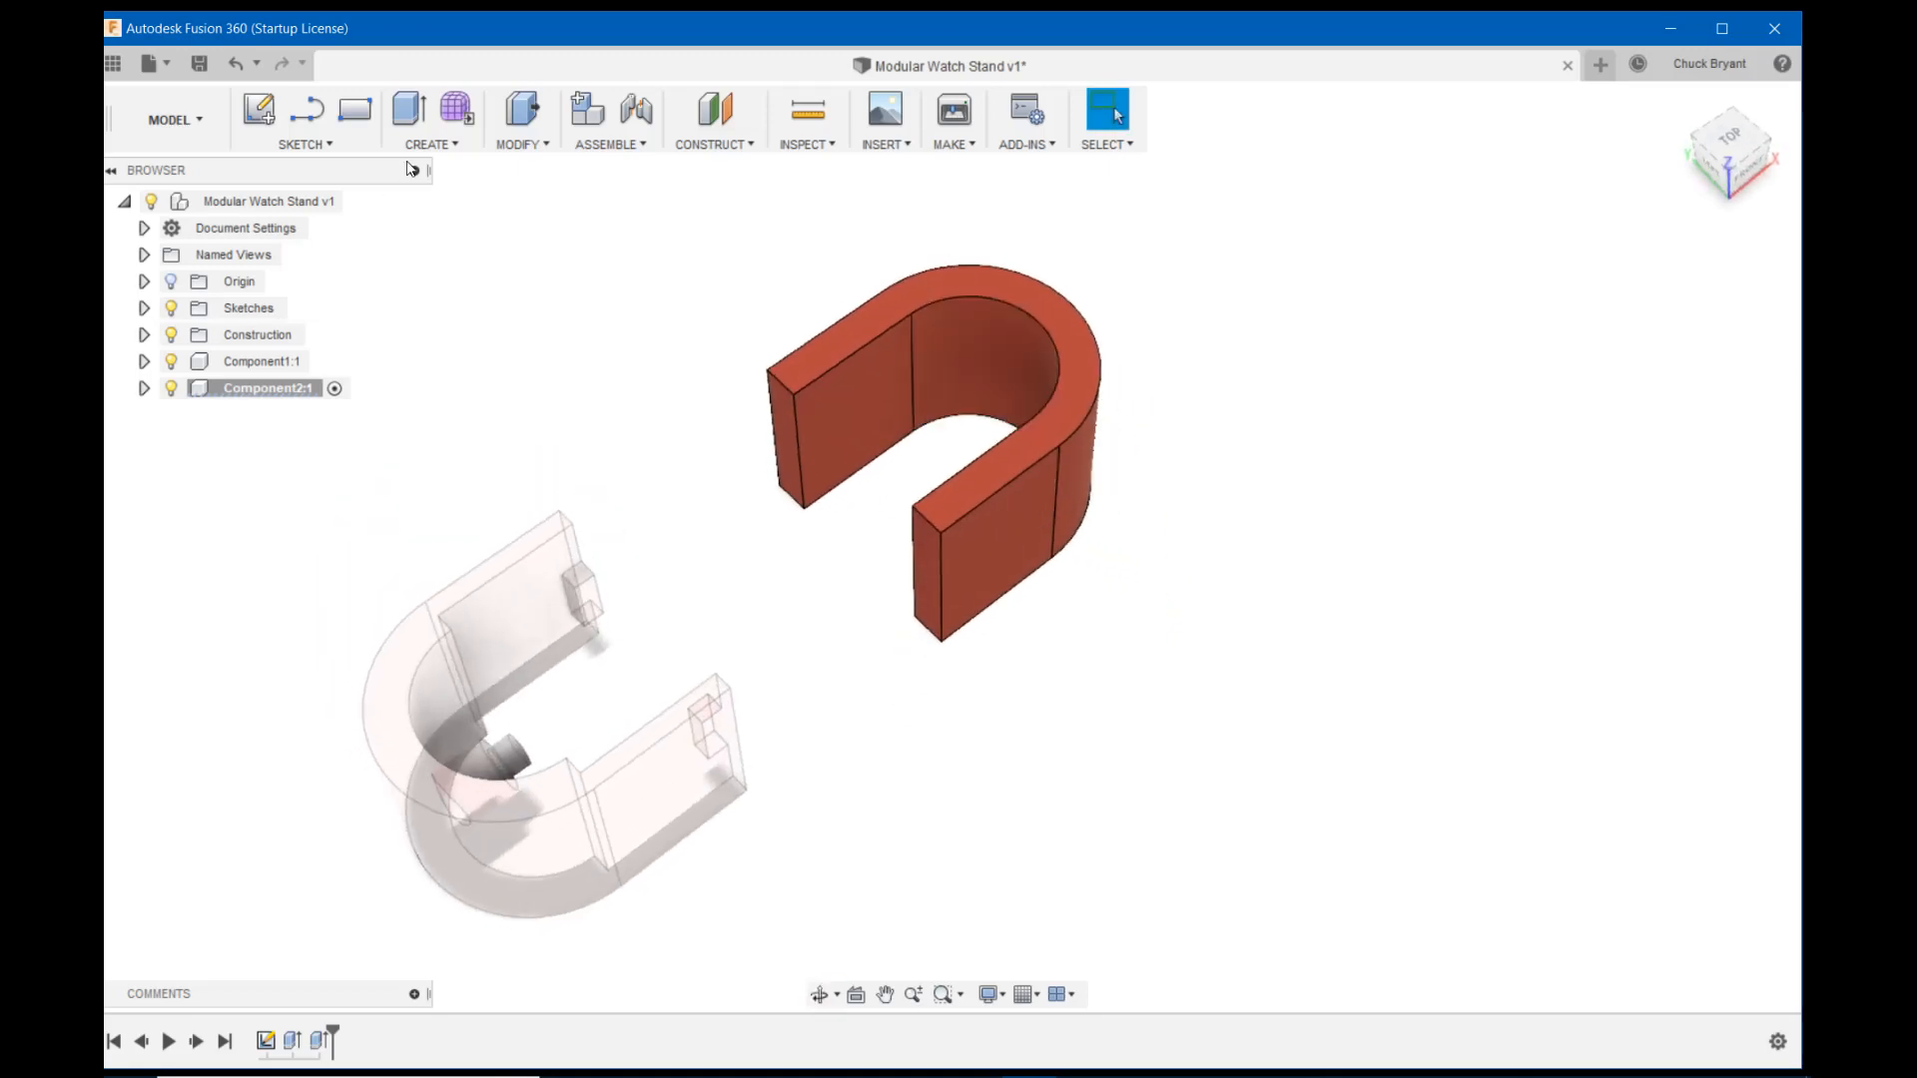
pyautogui.click(254, 130)
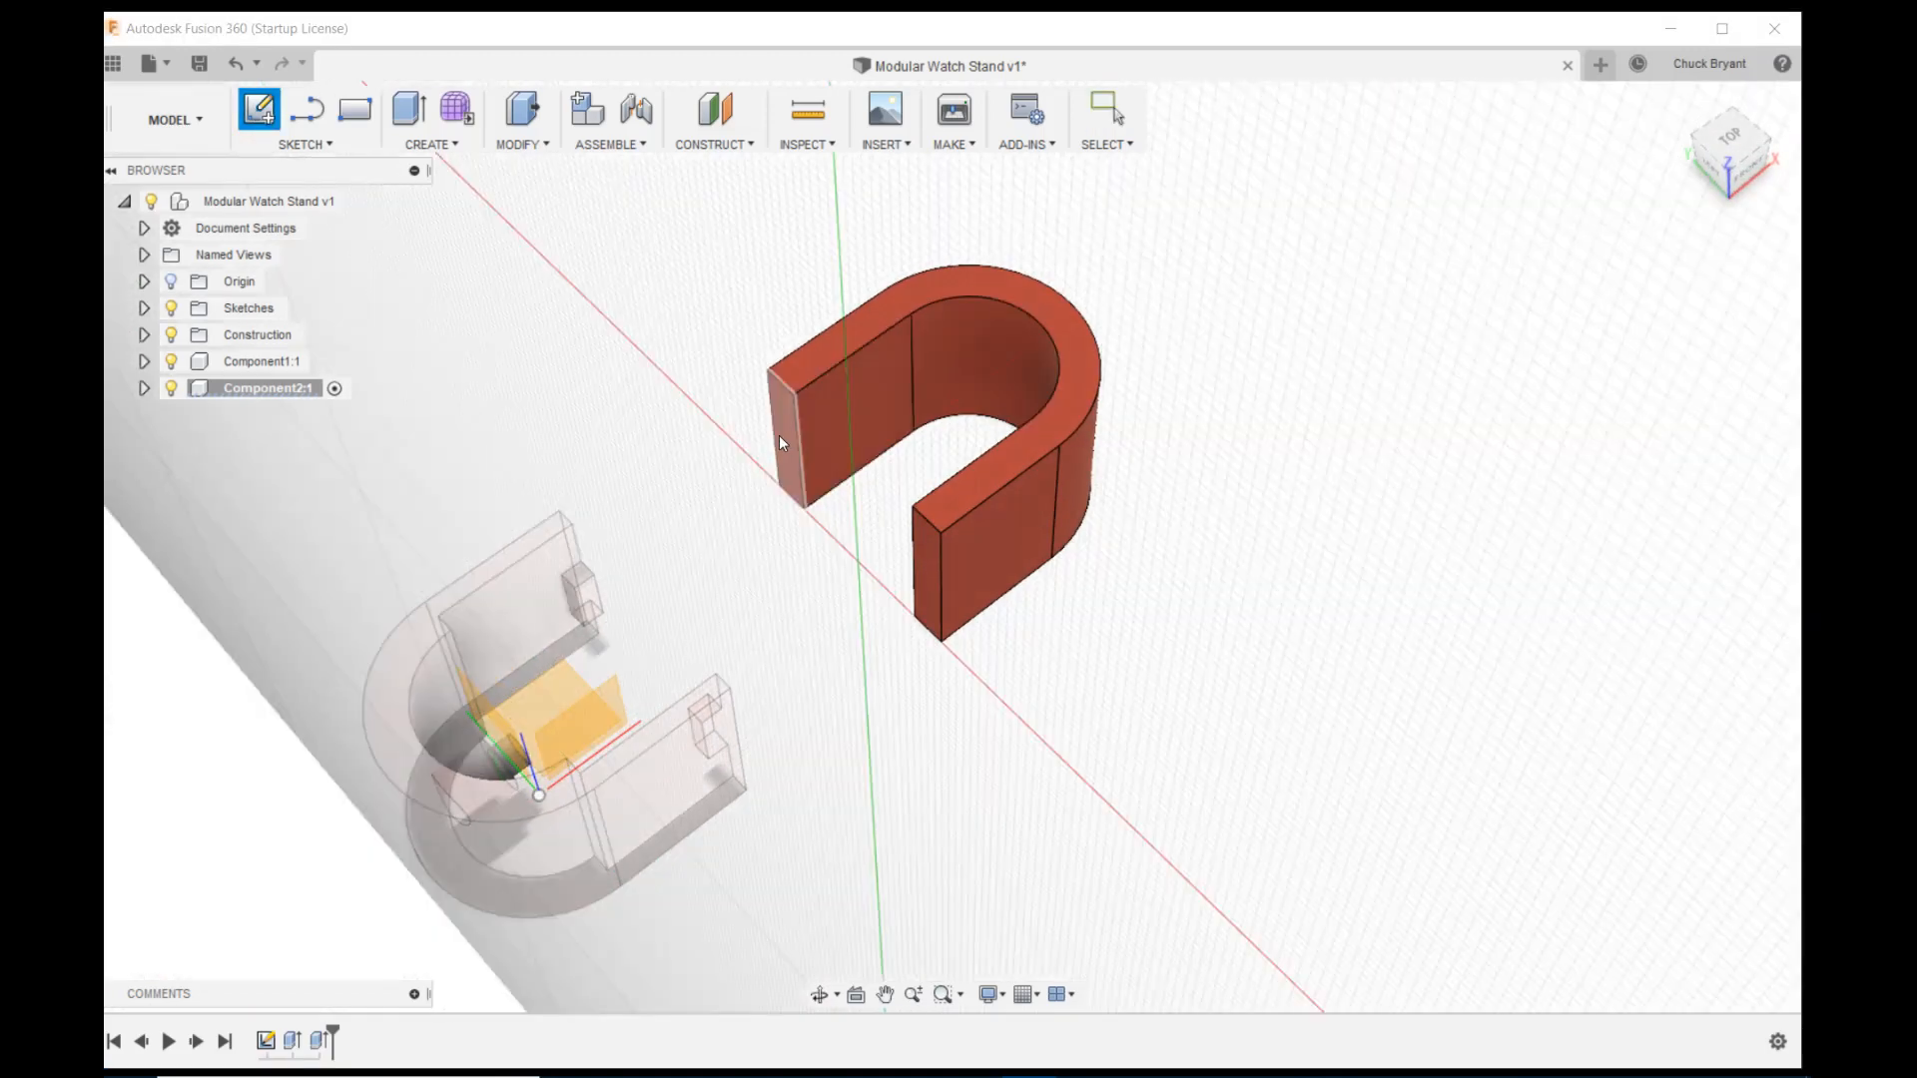
pyautogui.click(775, 429)
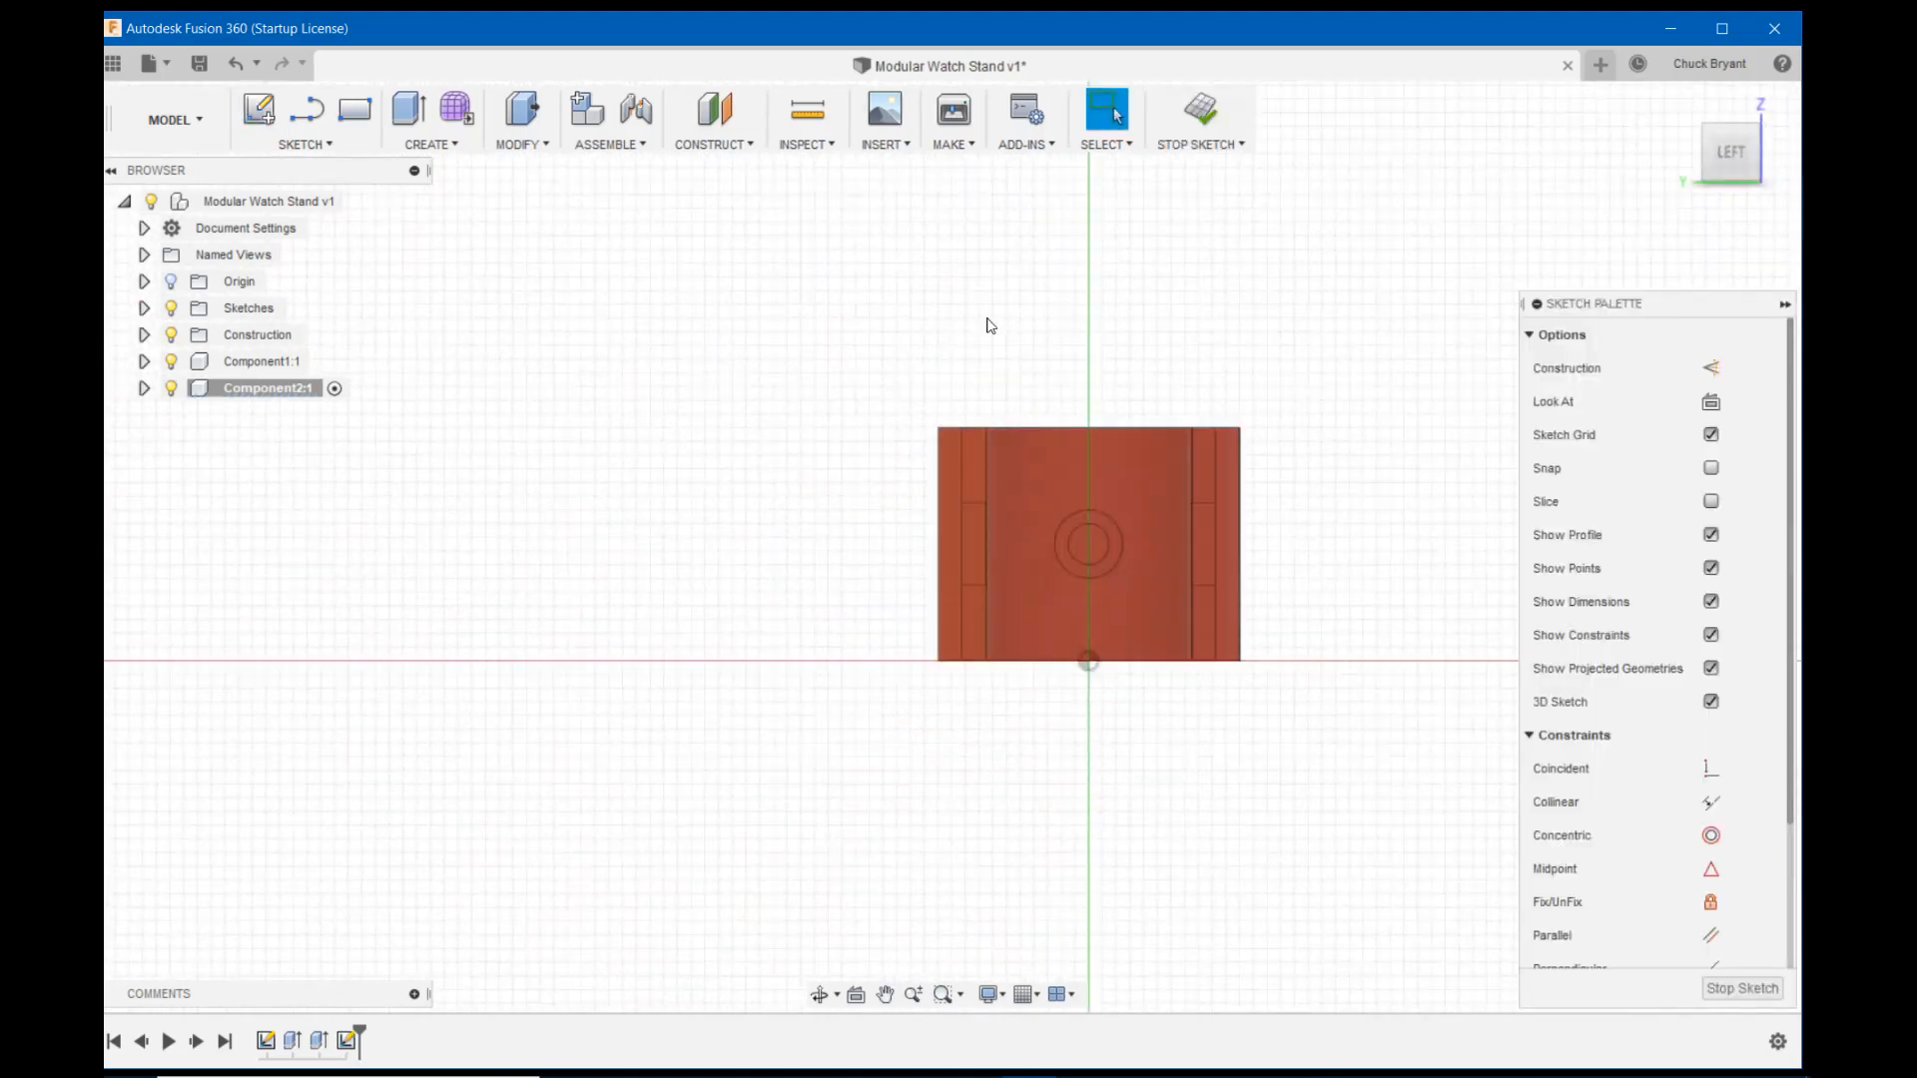
pyautogui.keyDown('shift'); pyautogui.moveTo(1079, 331); pyautogui.dragTo(1050, 384, button='middle'); pyautogui.keyUp('shift')
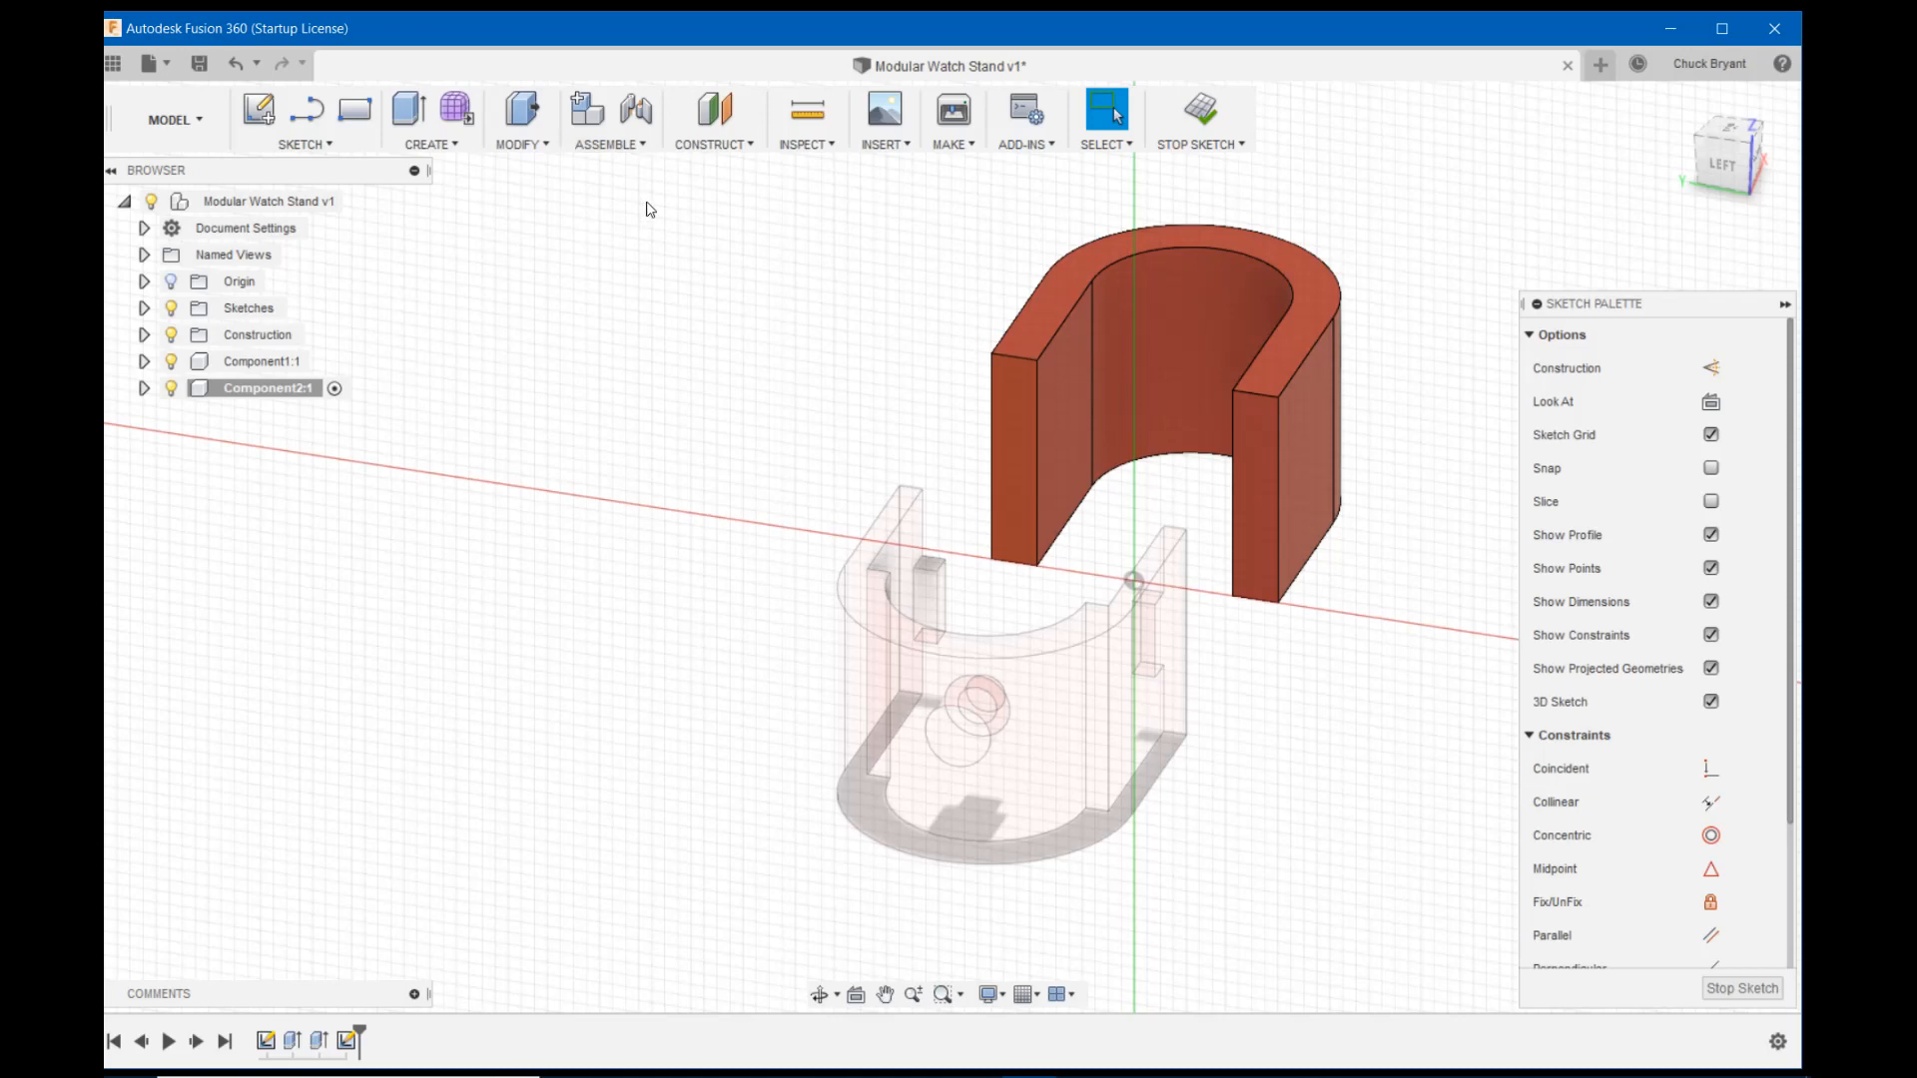
pyautogui.press('r')
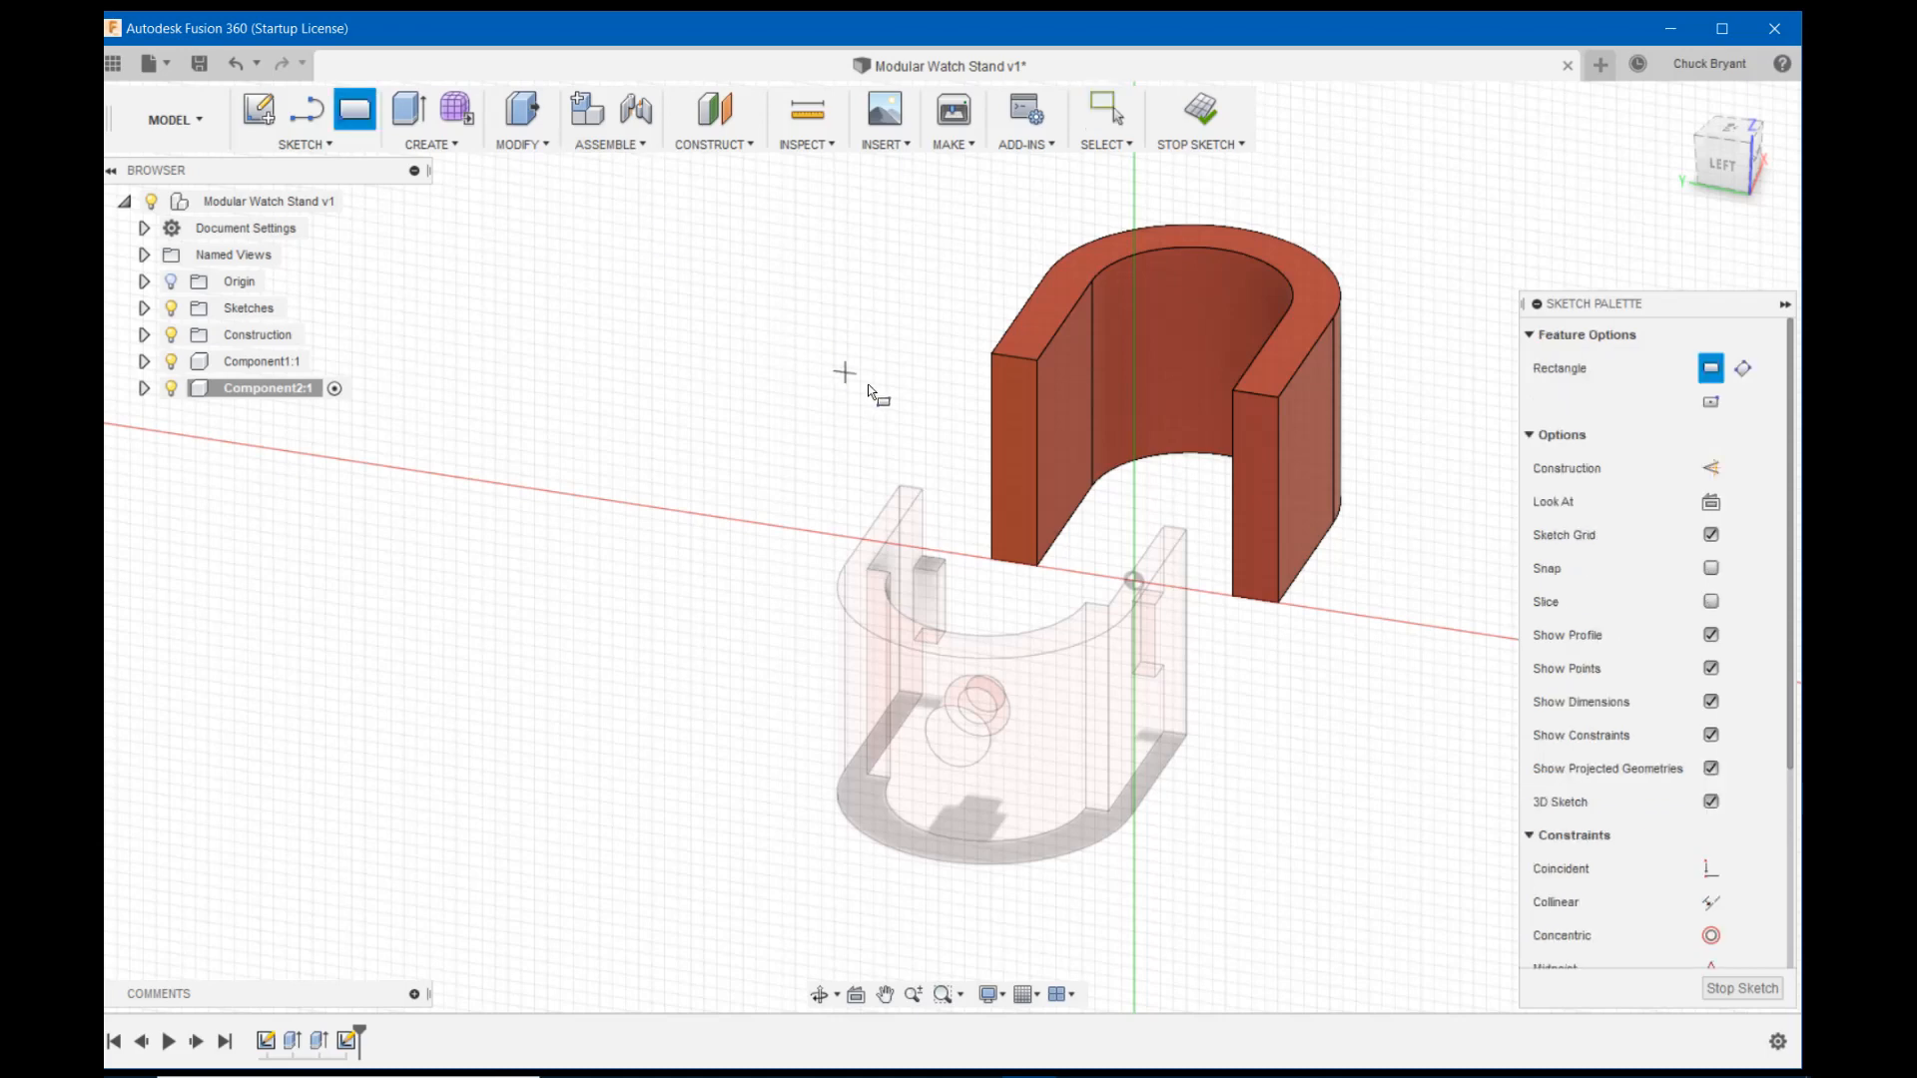
pyautogui.click(991, 354)
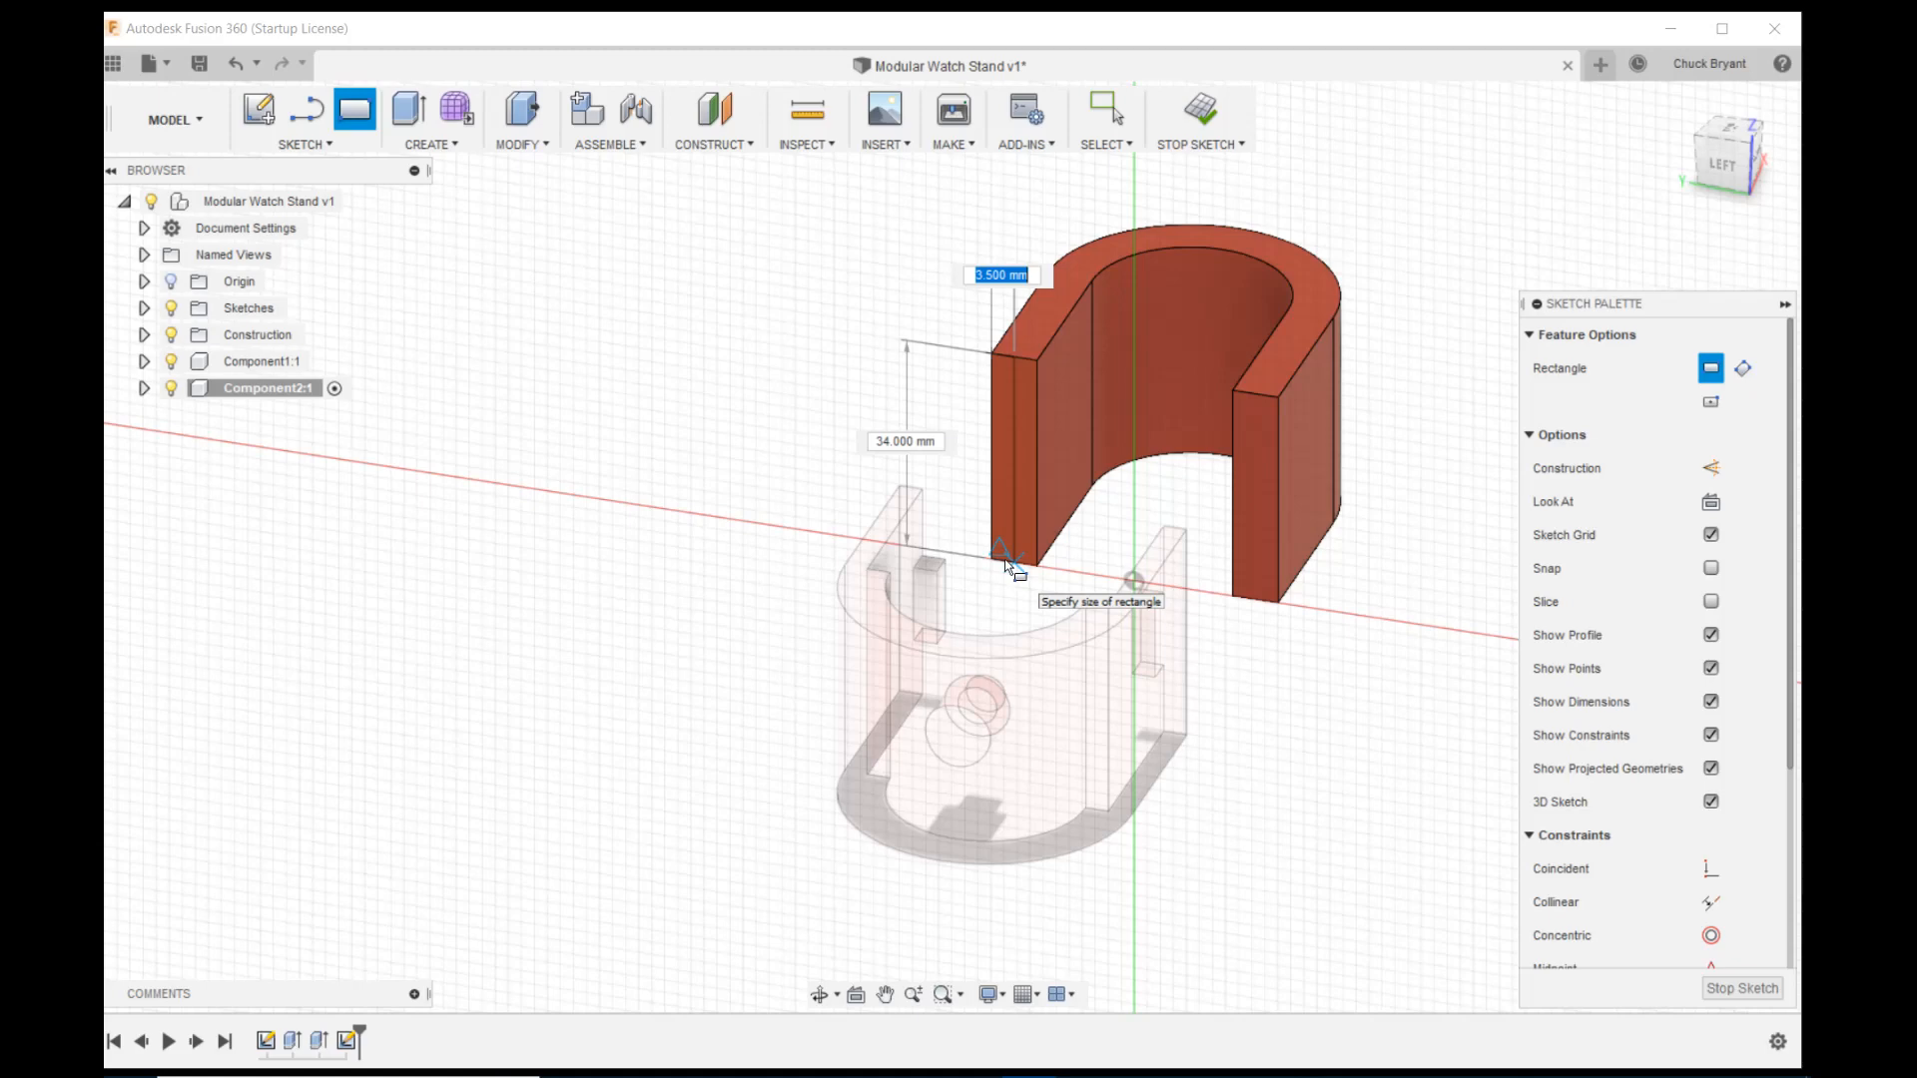
pyautogui.write('sli')
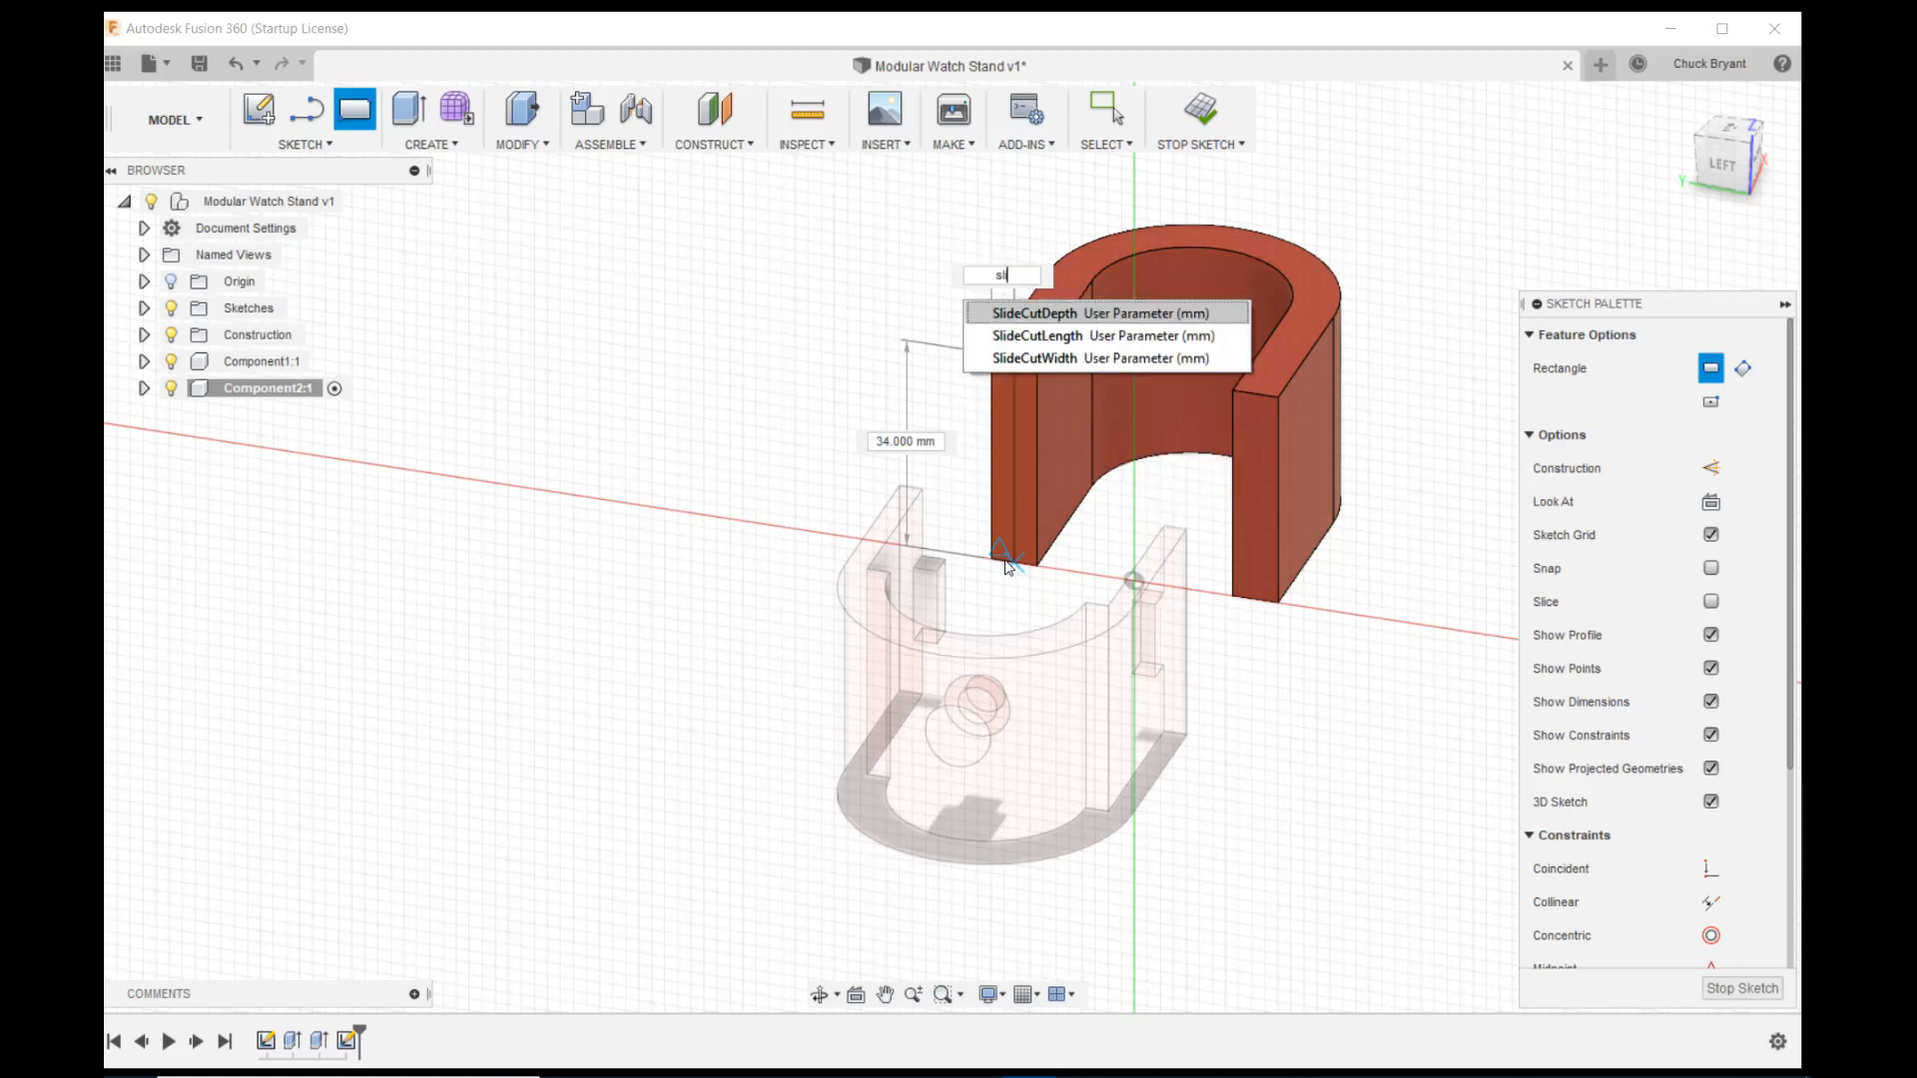
pyautogui.click(1033, 313)
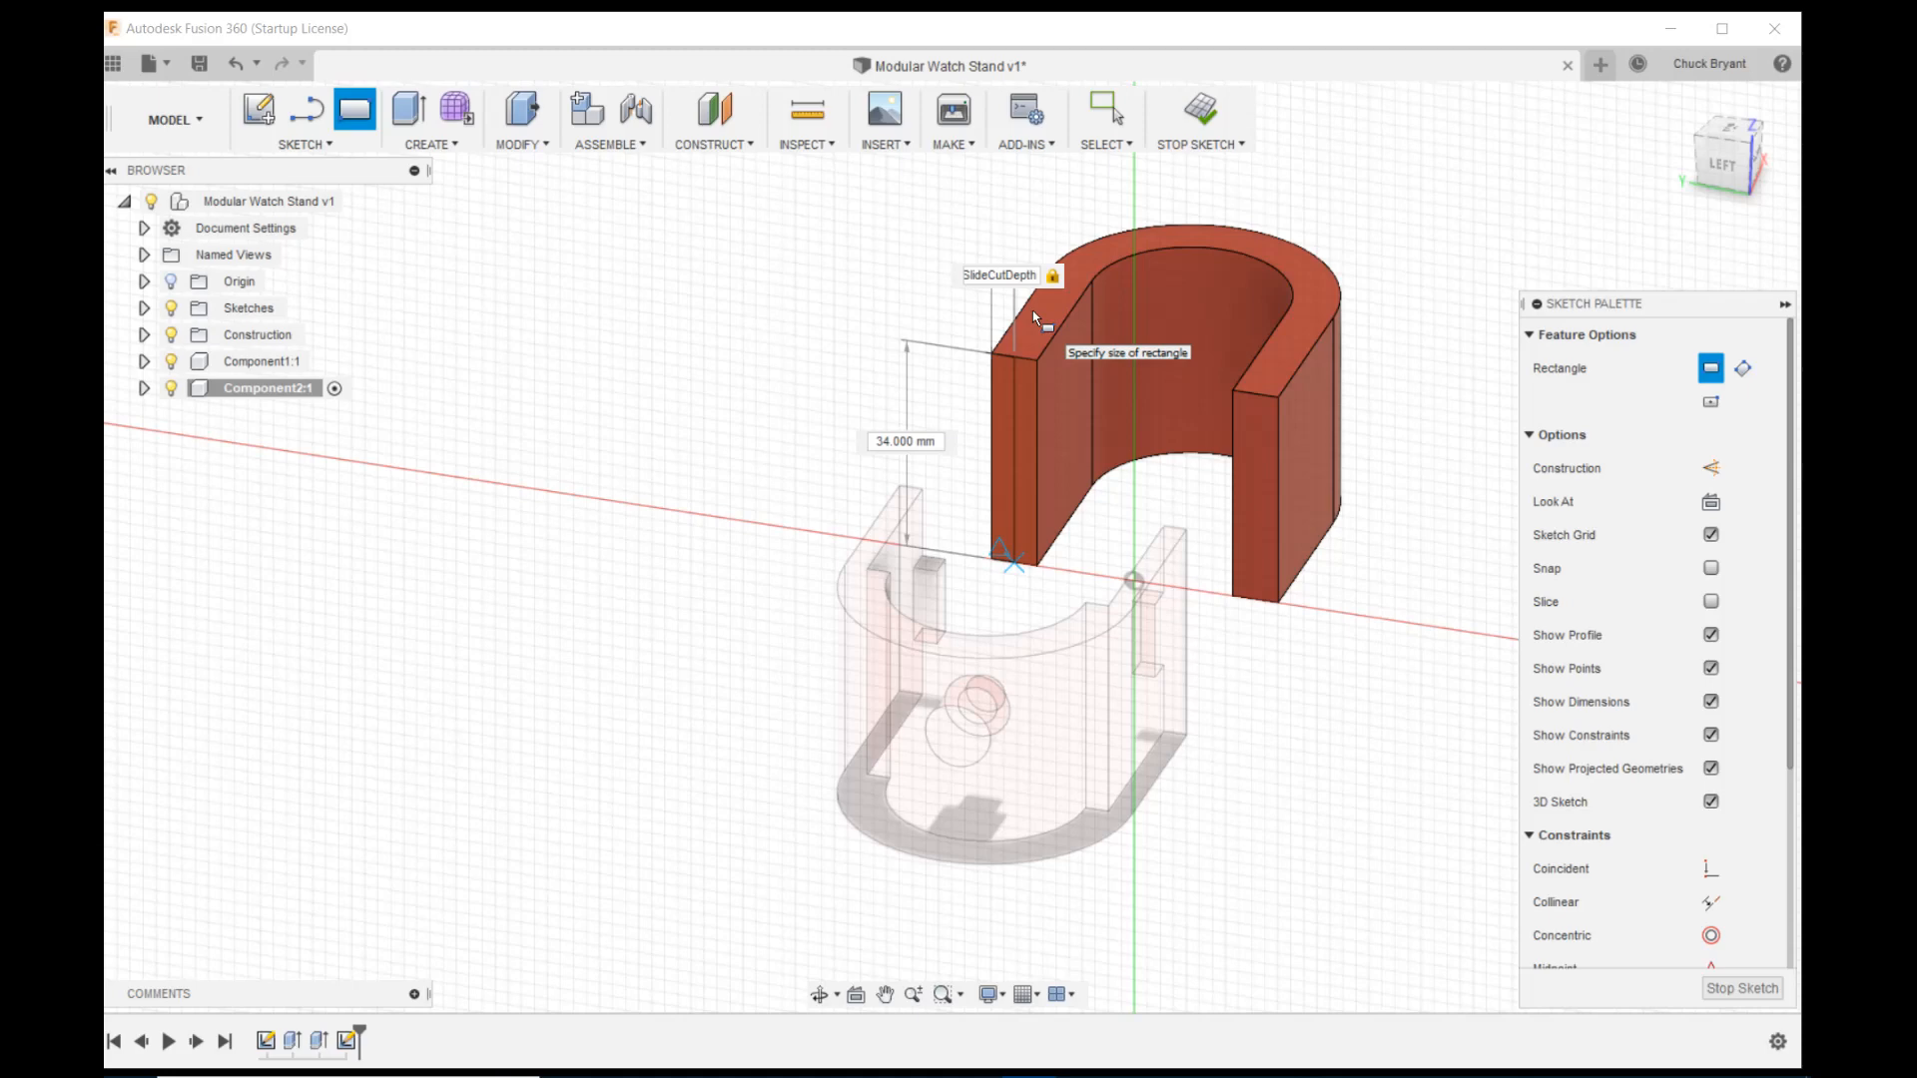
pyautogui.press('Return')
# Extrude the outer strip profile back into the leg as a cut along the leg's full straight length
pyautogui.press('e')
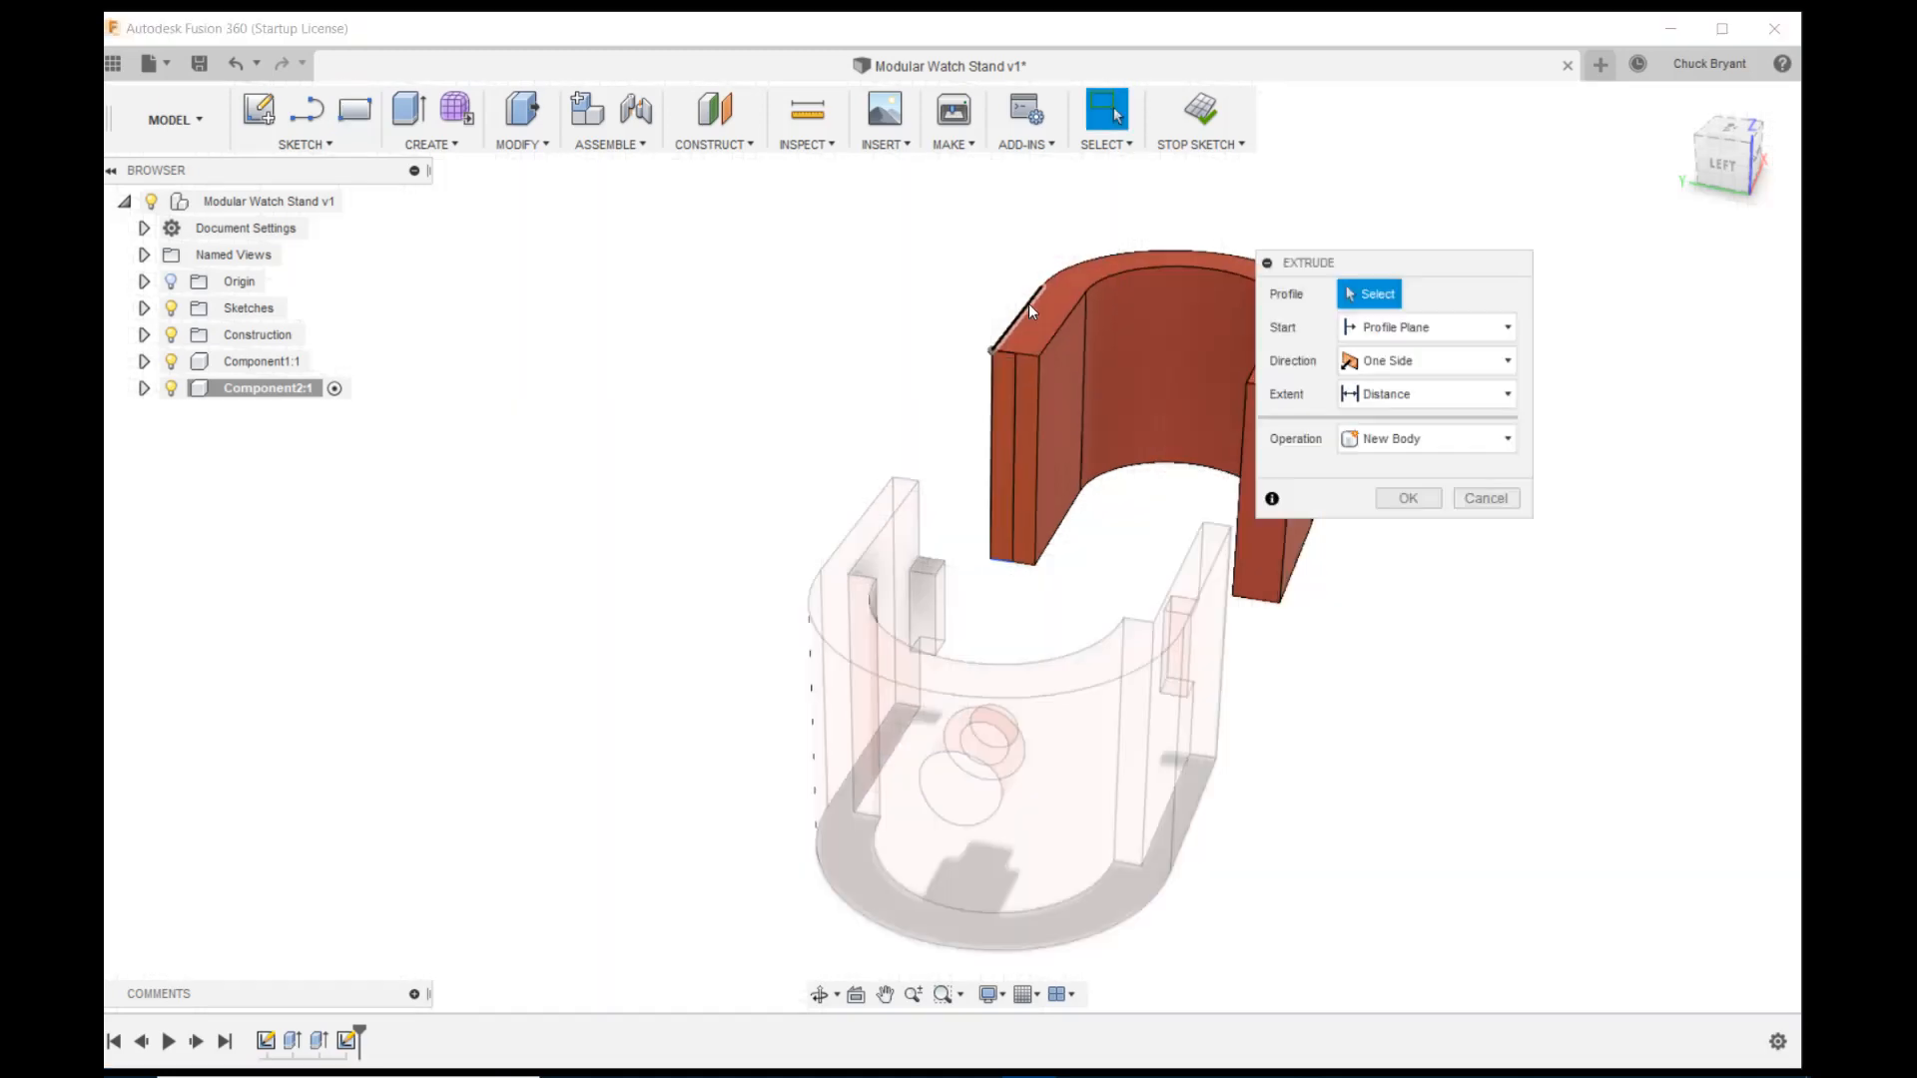
pyautogui.click(1002, 365)
pyautogui.keyDown('shift'); pyautogui.moveTo(985, 302); pyautogui.dragTo(1142, 423, button='middle'); pyautogui.keyUp('shift')
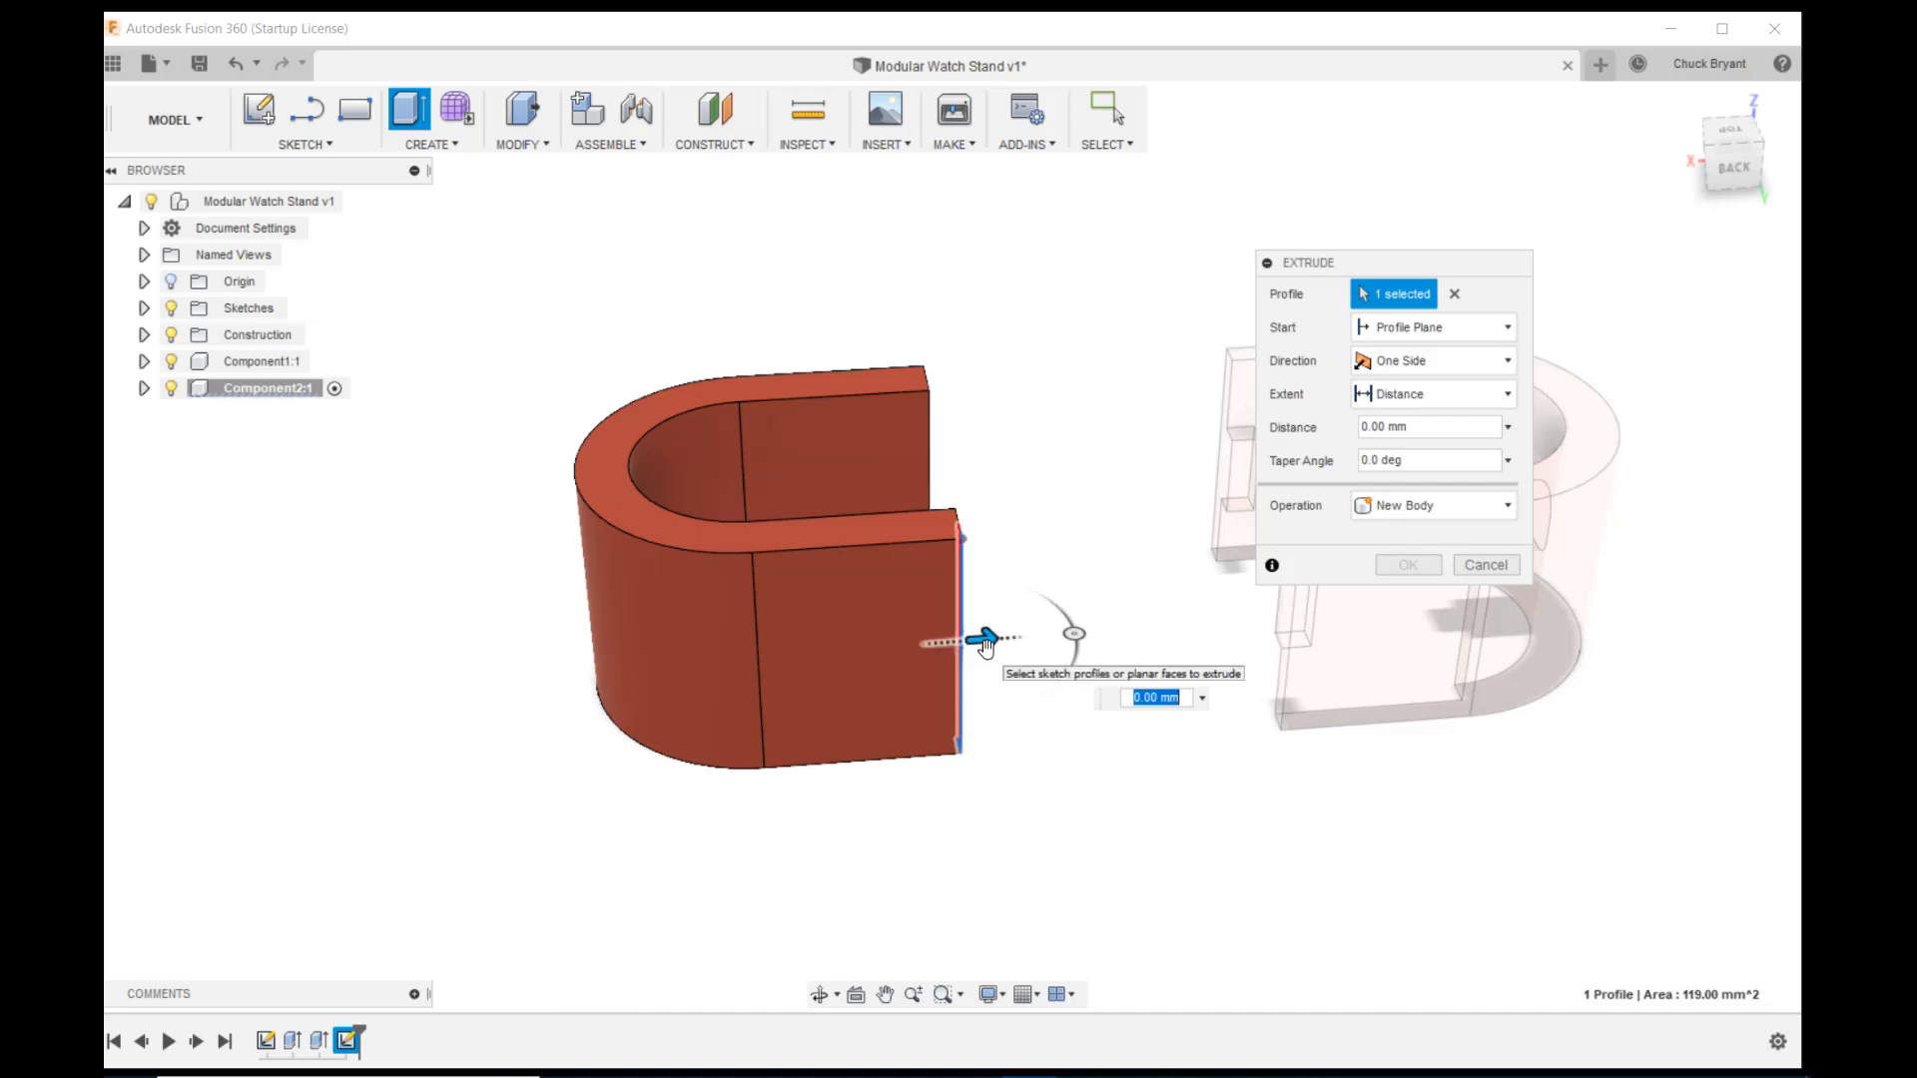
pyautogui.moveTo(986, 647); pyautogui.dragTo(733, 674)
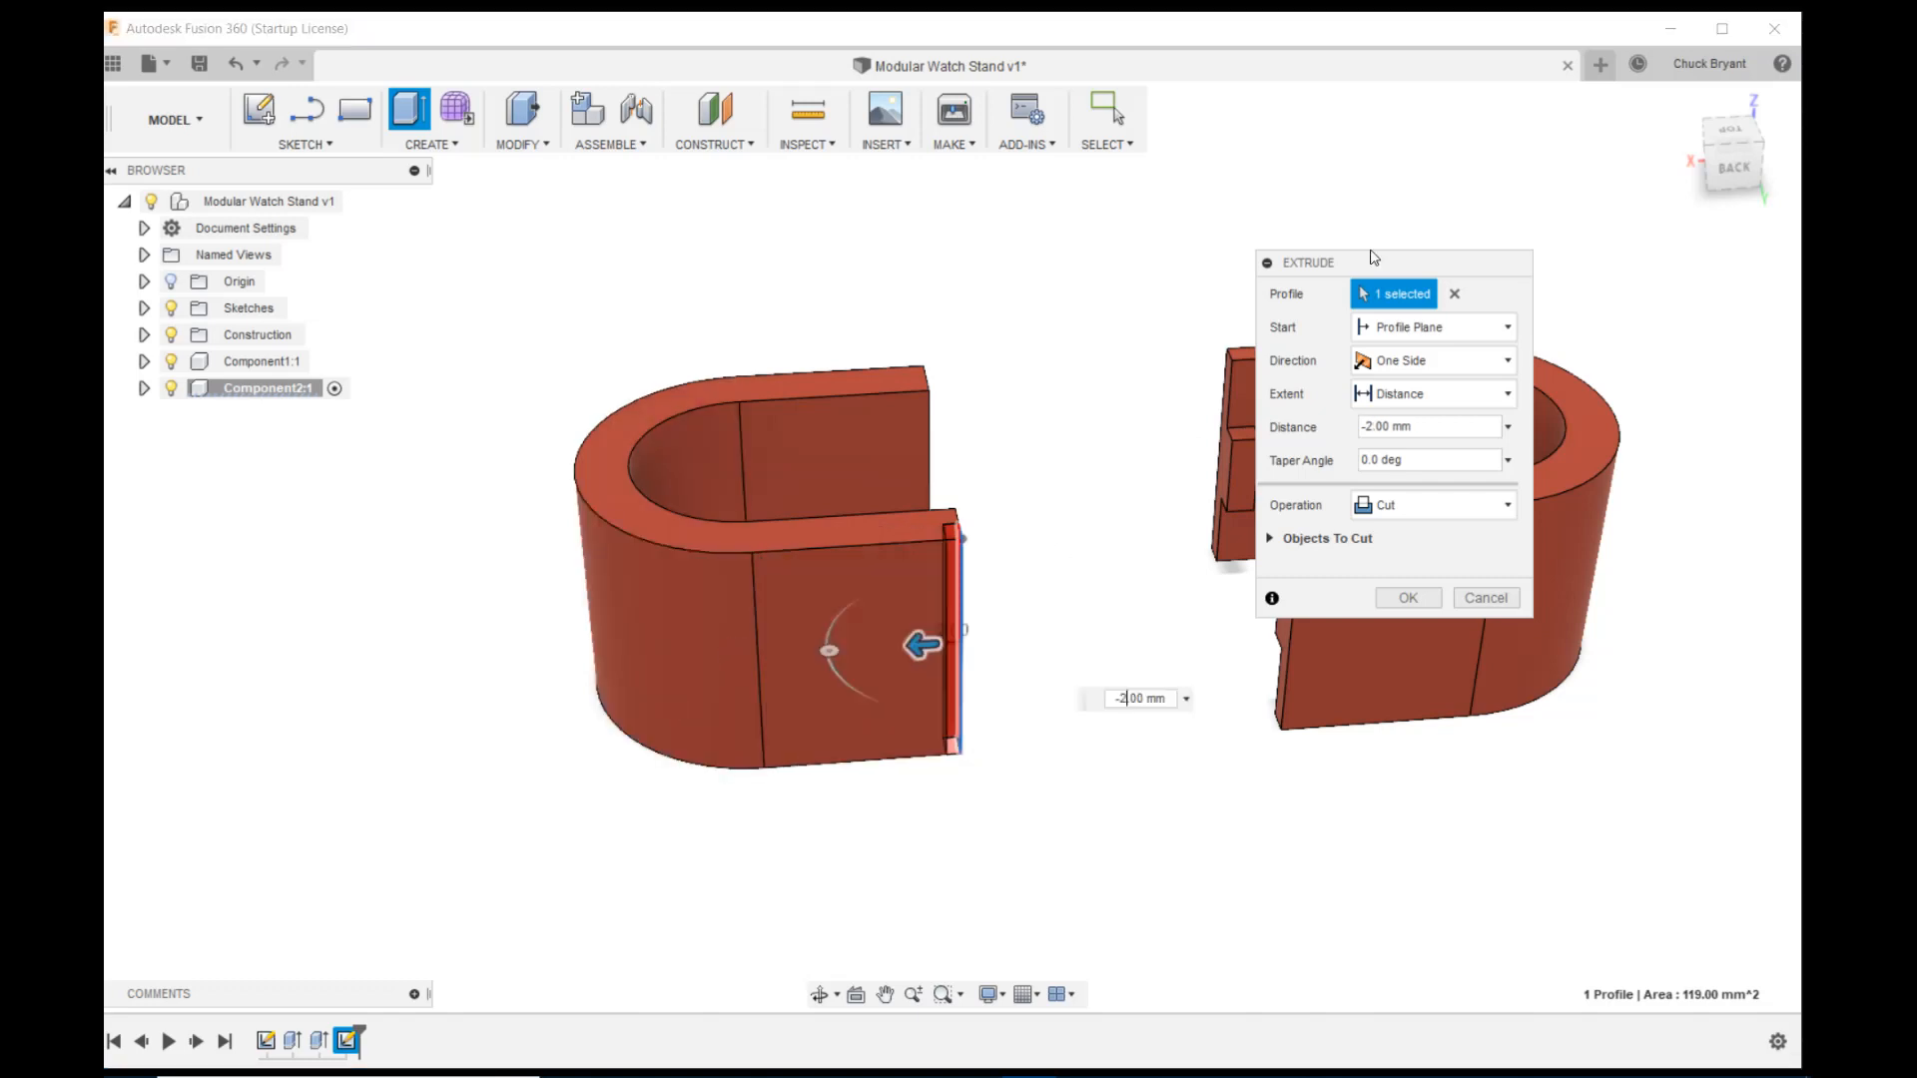
pyautogui.press('Return')
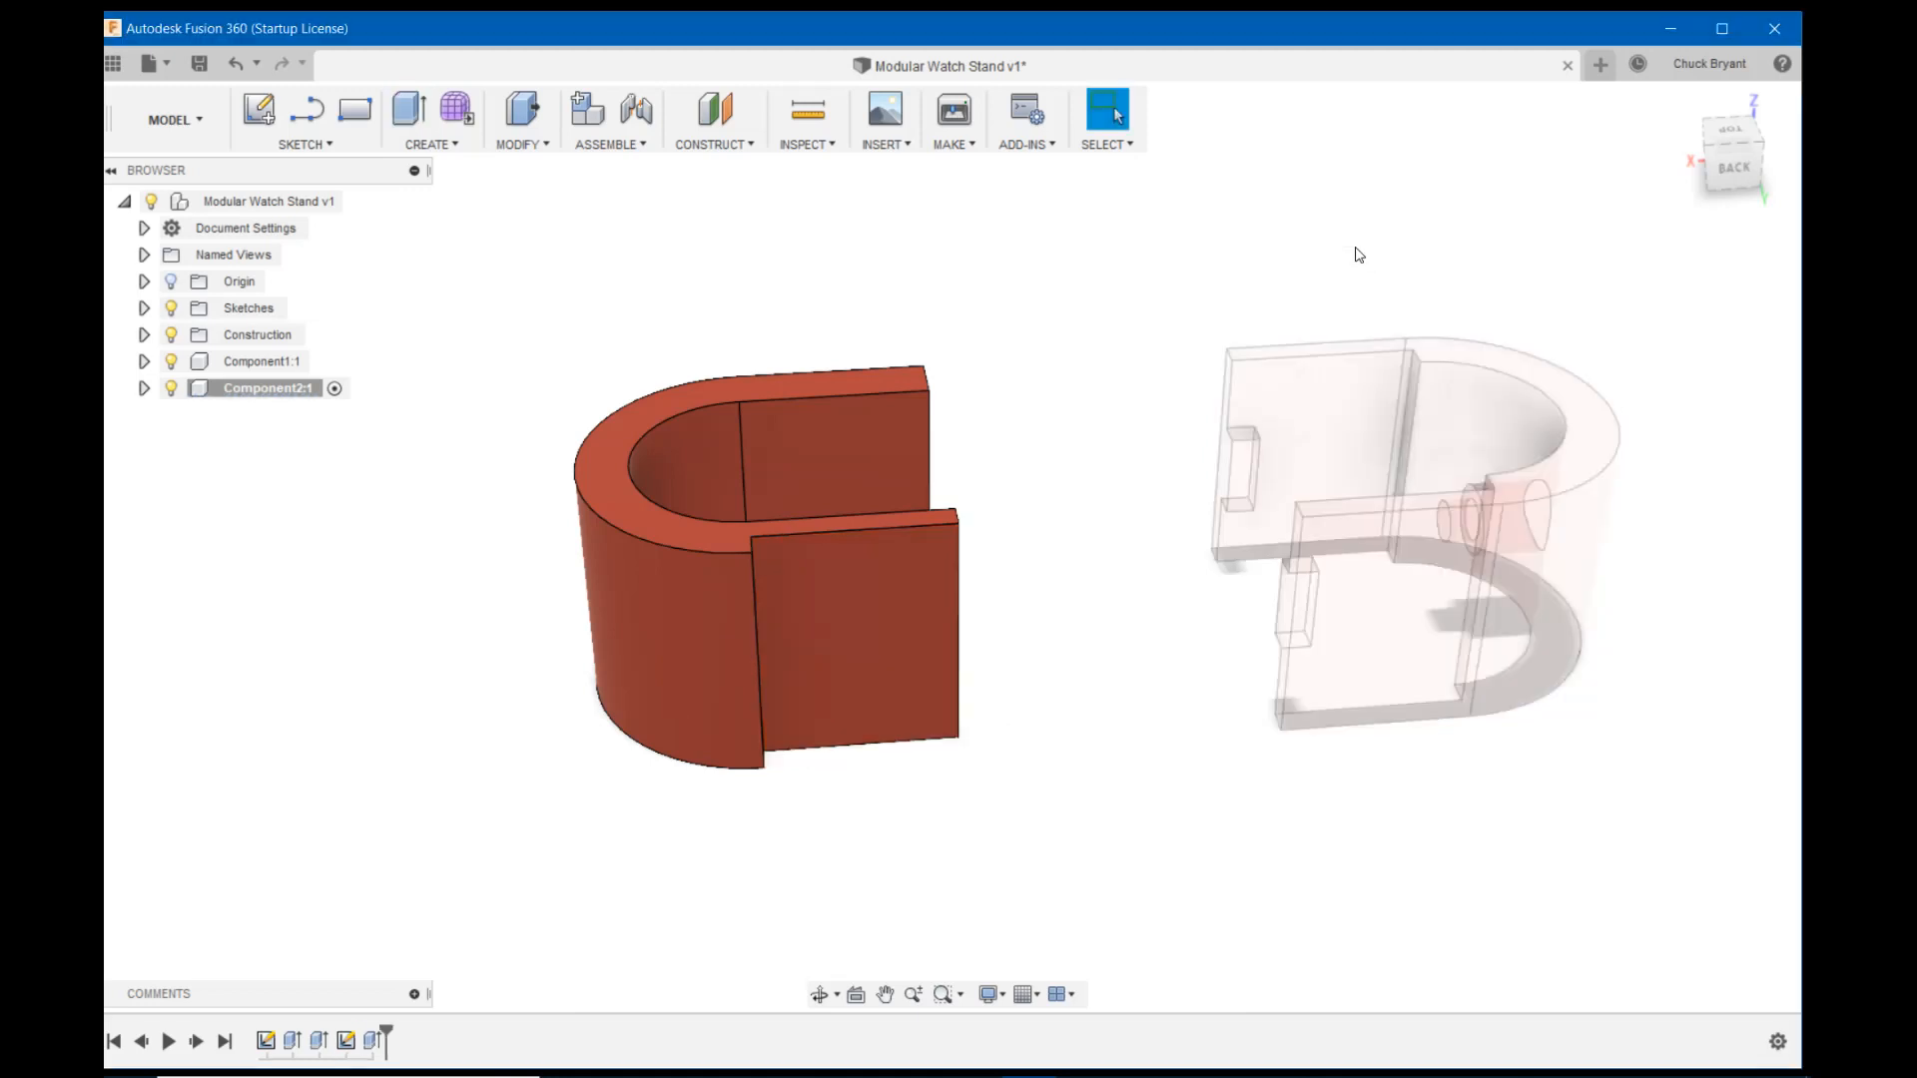
# On the leg's recessed outer face, sketch a rectangle from the shoulder edge toward the leg's end, SlotWidth high and SlotLength long
pyautogui.keyDown('shift'); pyautogui.moveTo(1134, 312); pyautogui.dragTo(1139, 183, button='middle'); pyautogui.keyUp('shift')
pyautogui.moveTo(1138, 183)
pyautogui.mouseDown()
pyautogui.moveTo(1146, 92)
pyautogui.moveTo(1125, 116)
pyautogui.mouseUp()
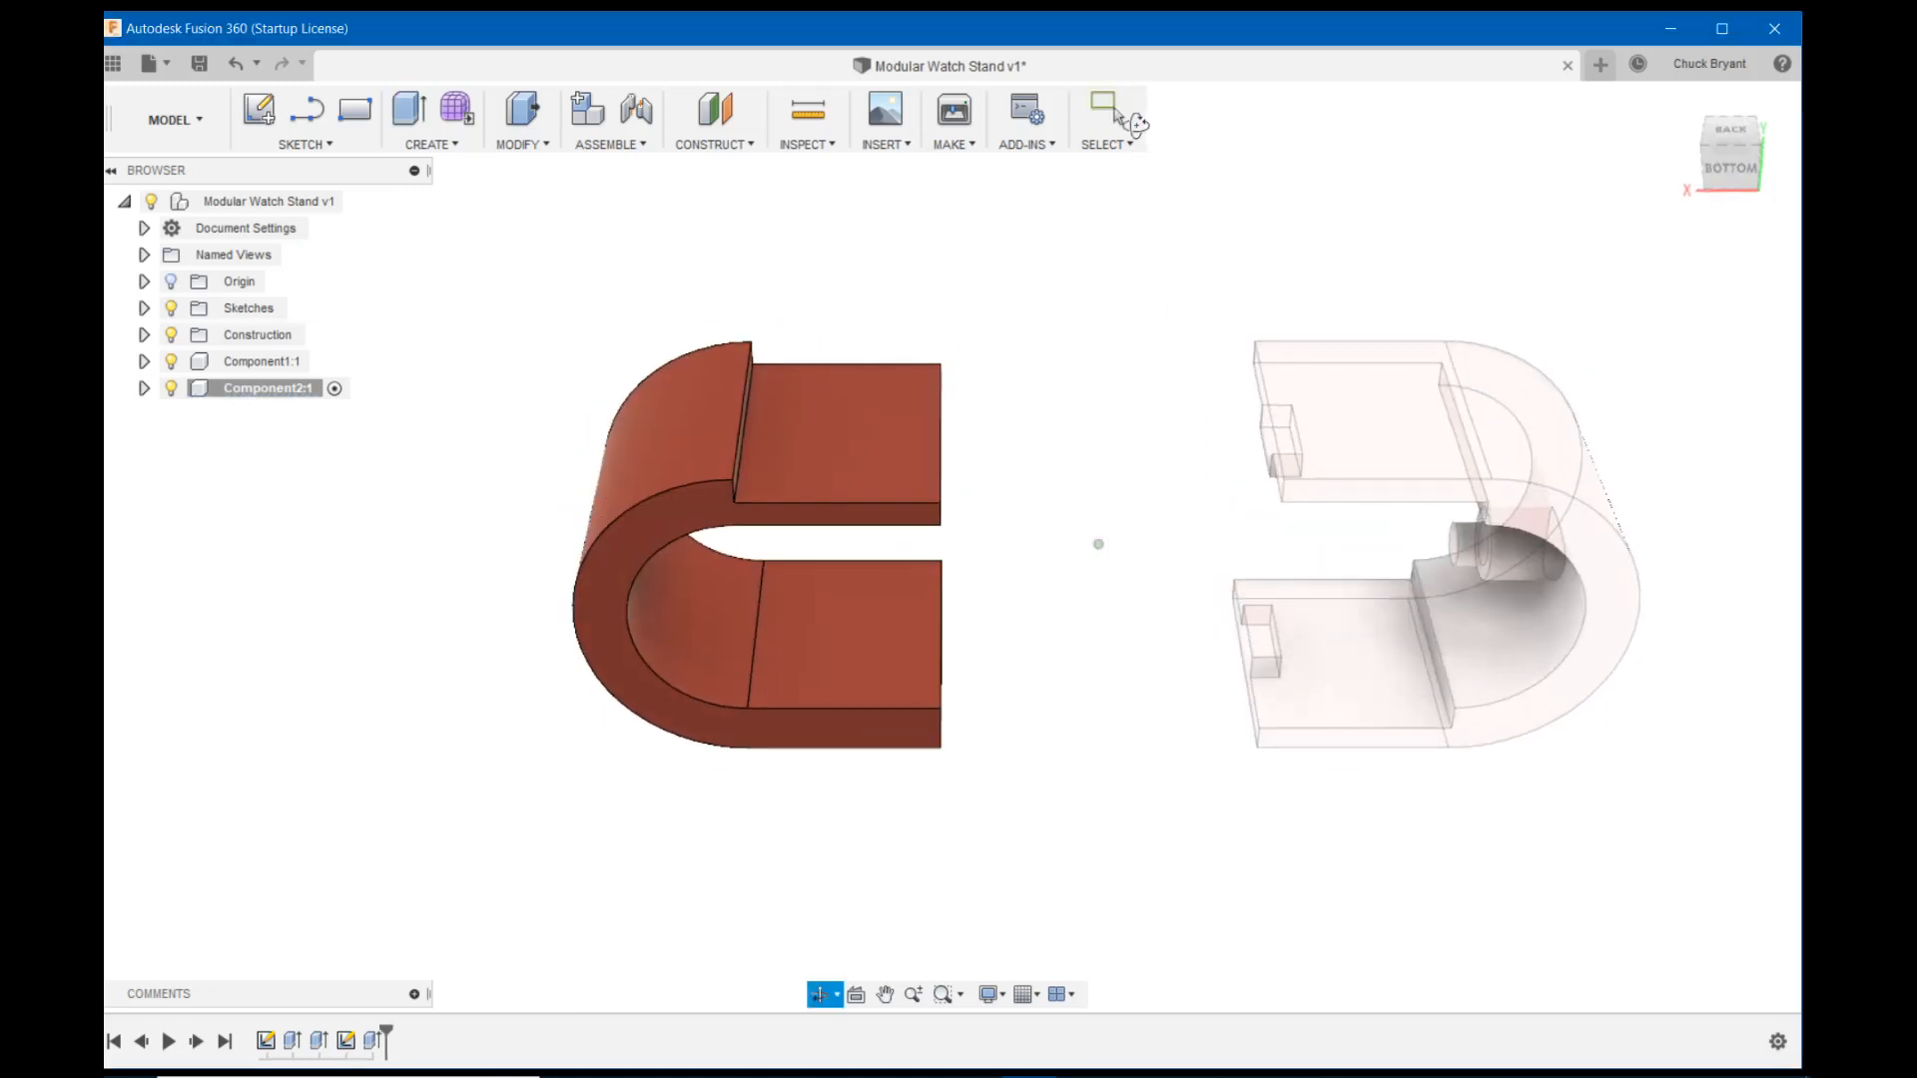
pyautogui.click(1106, 110)
pyautogui.click(261, 112)
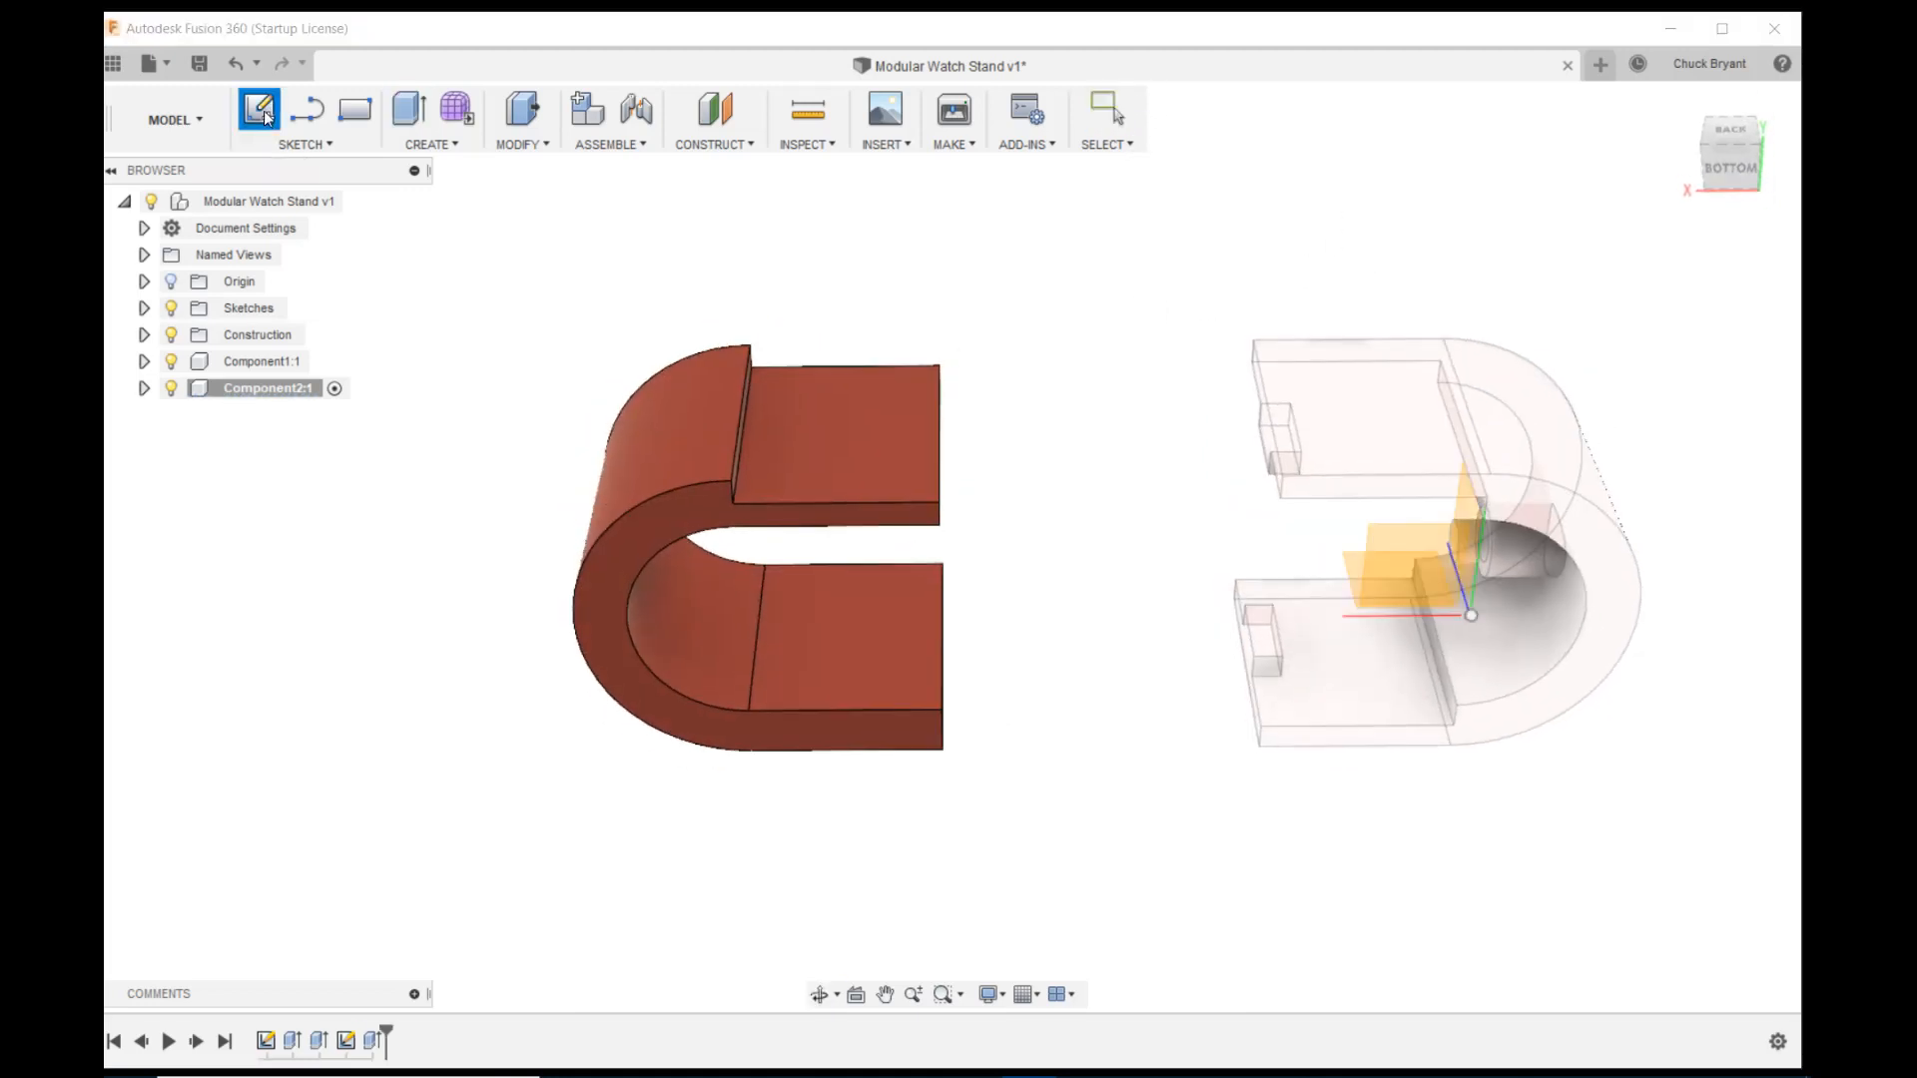
pyautogui.click(877, 419)
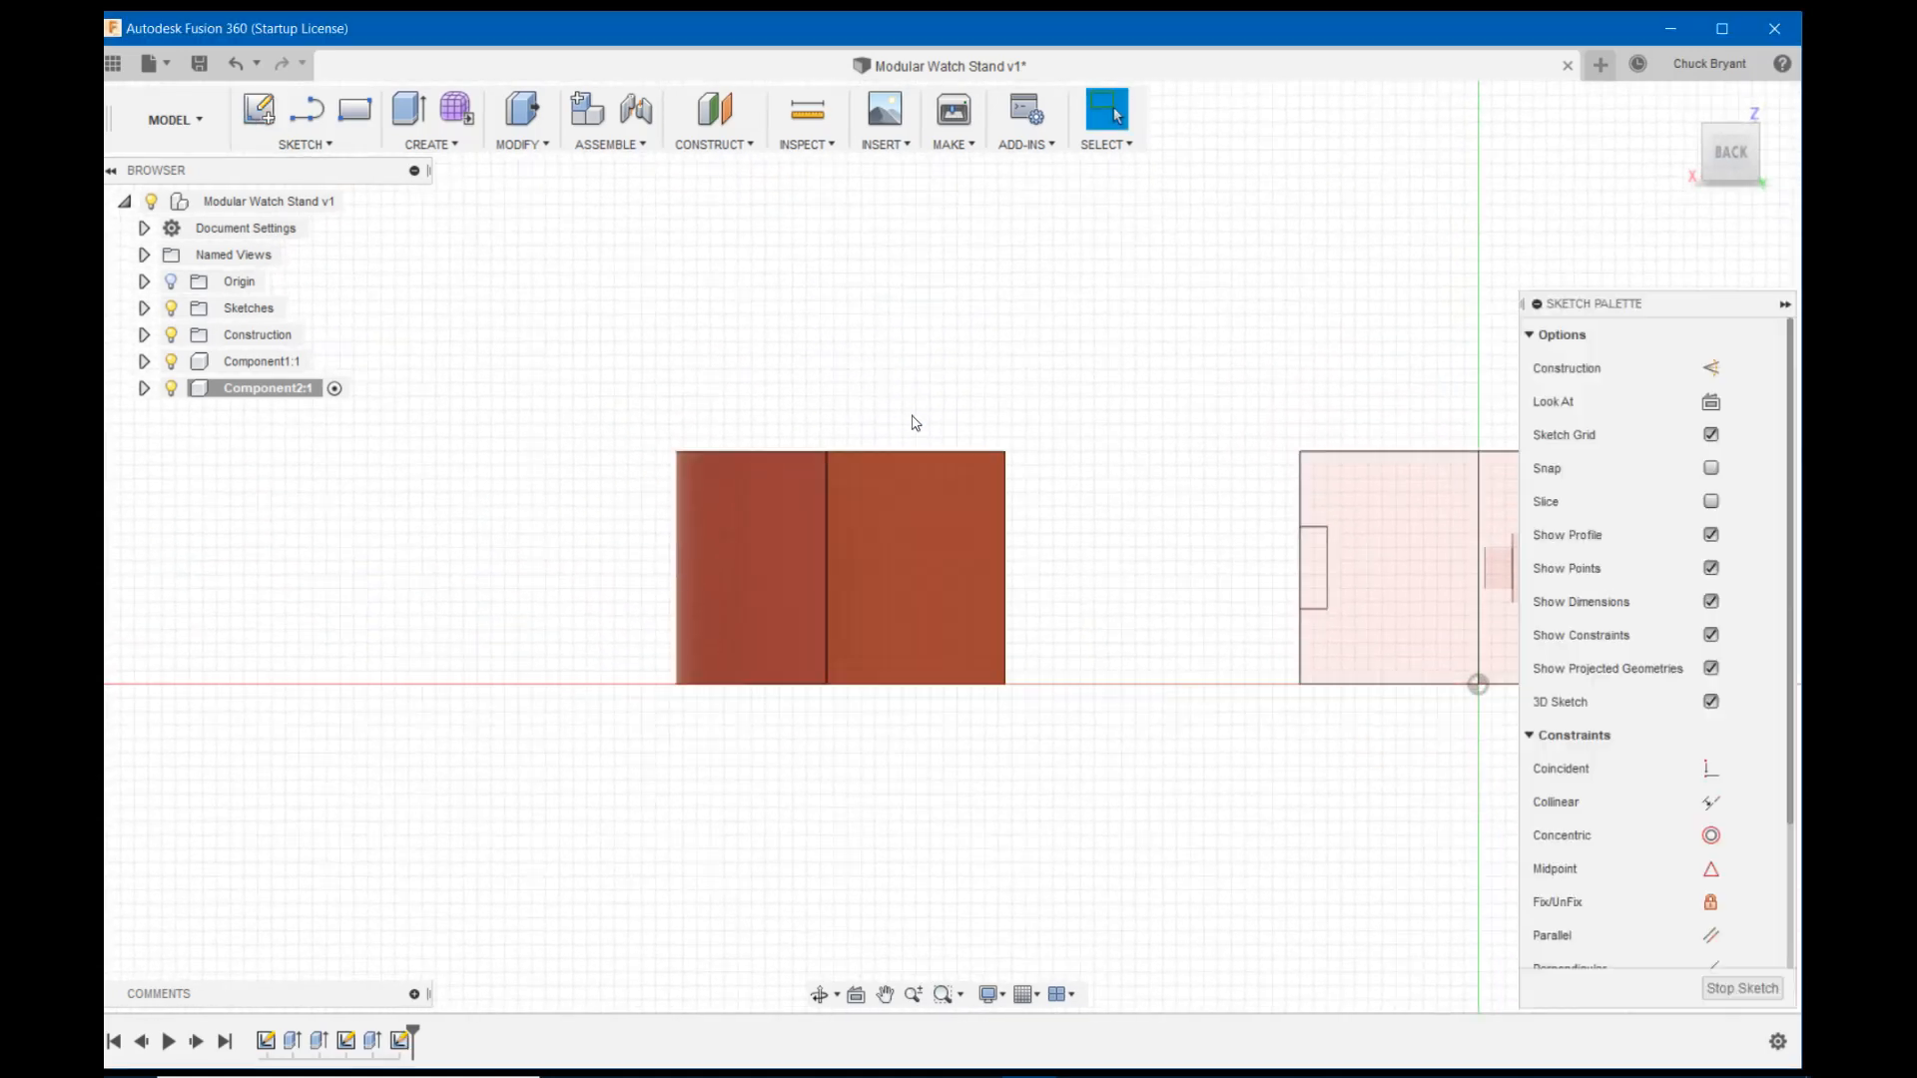
pyautogui.press('r')
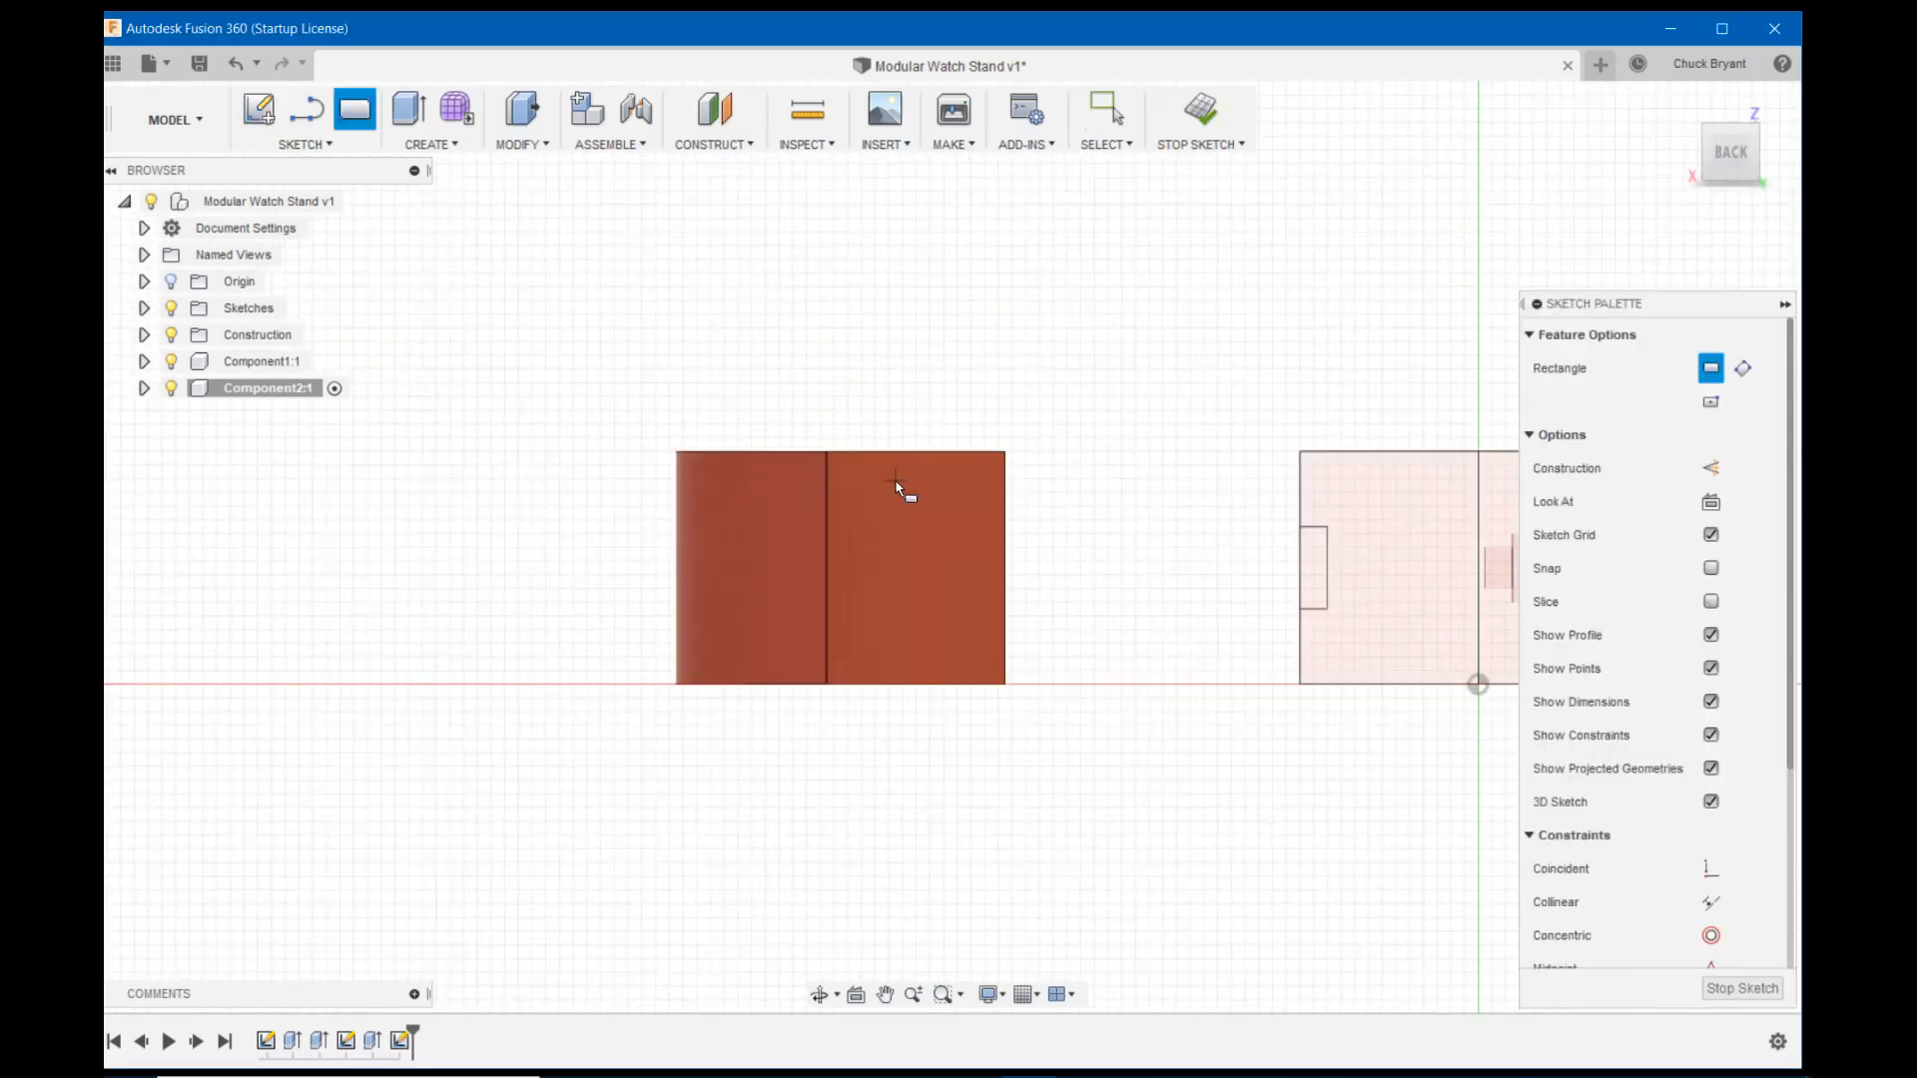
pyautogui.click(829, 530)
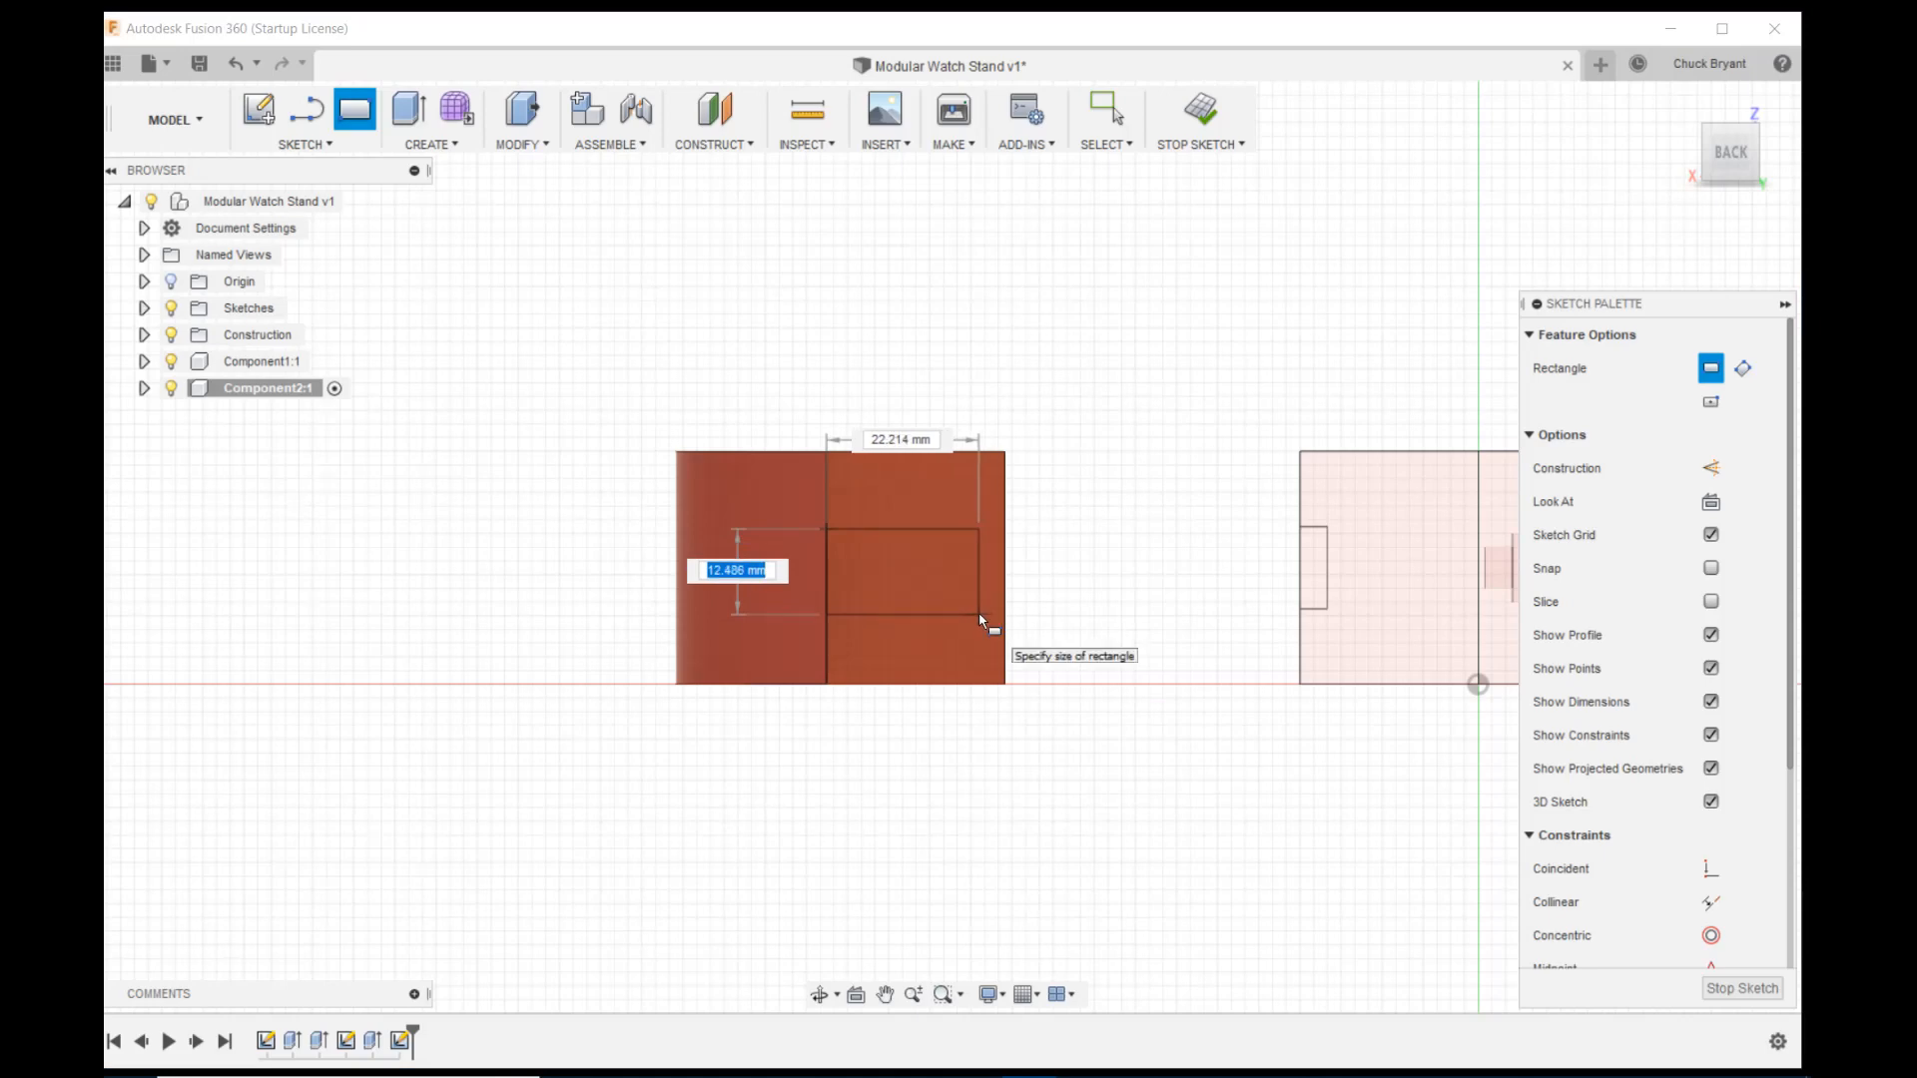
pyautogui.write('slo')
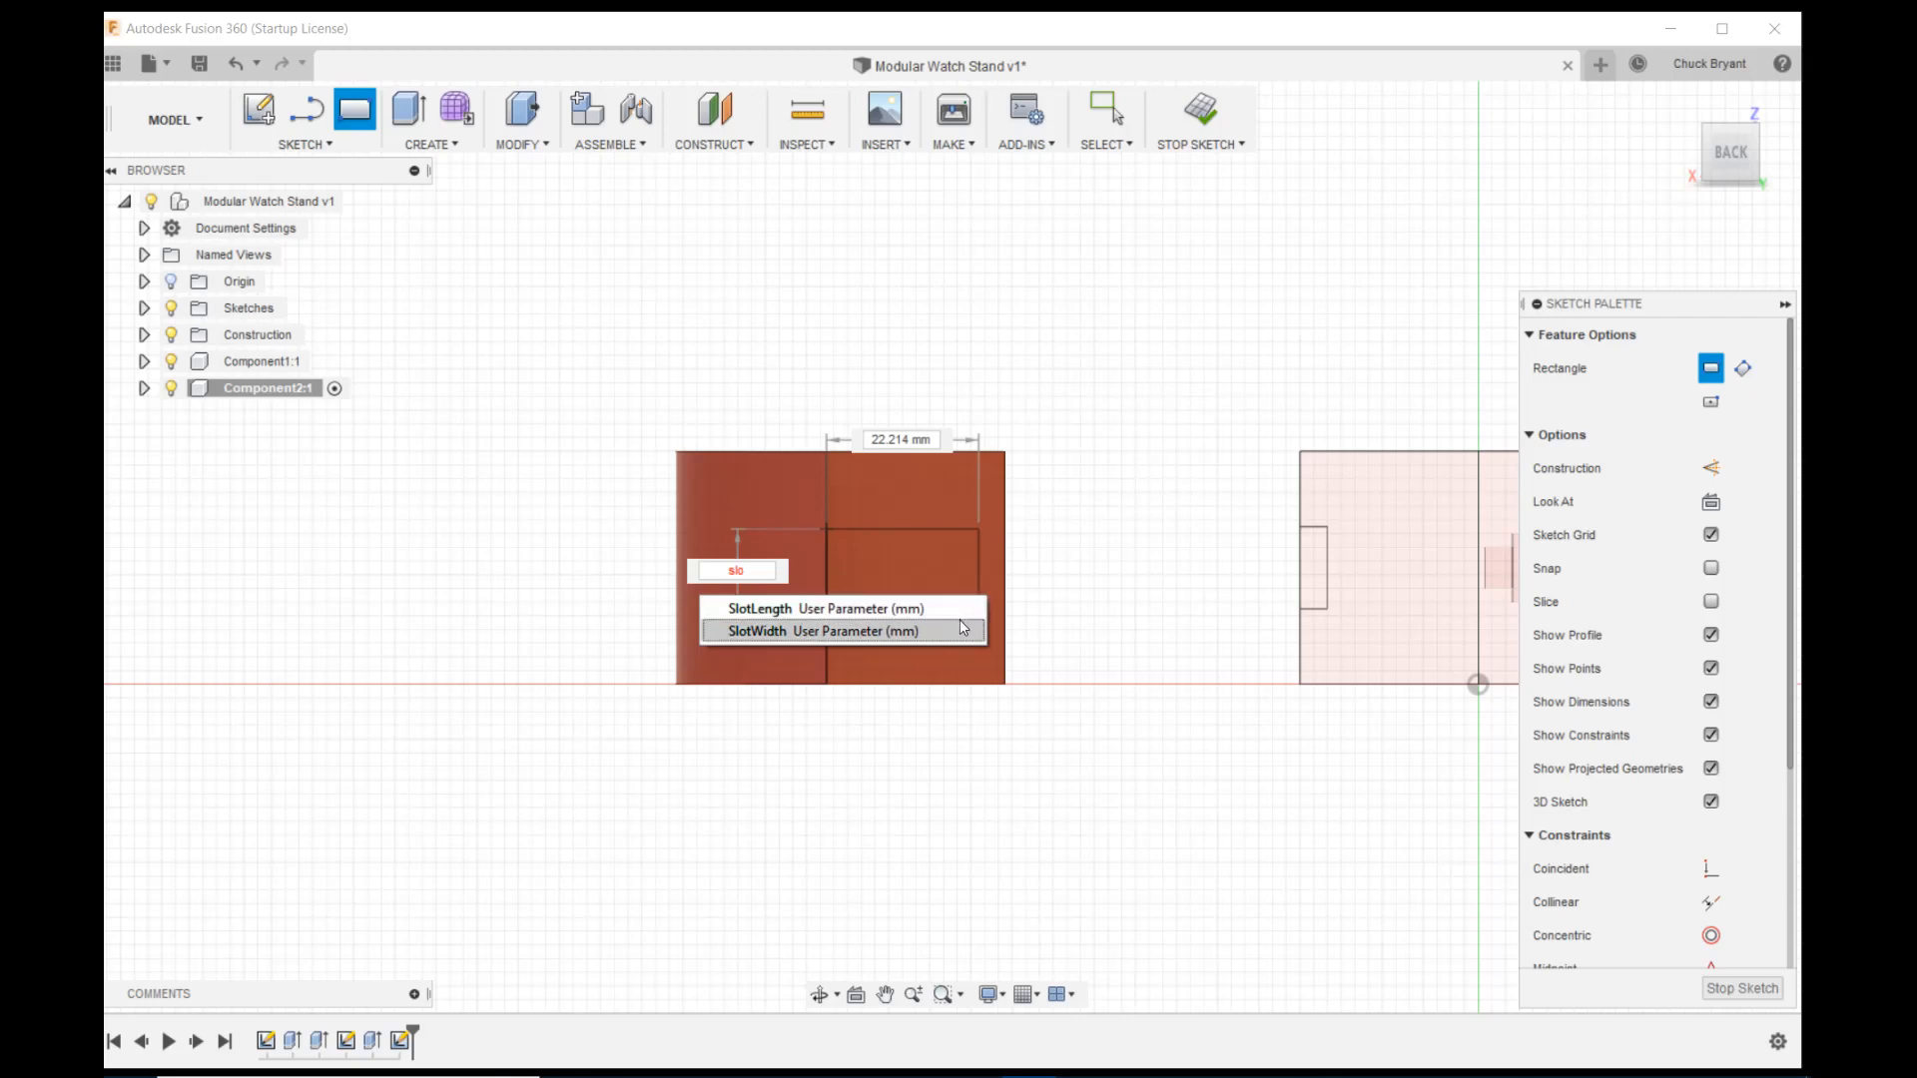
pyautogui.click(849, 631)
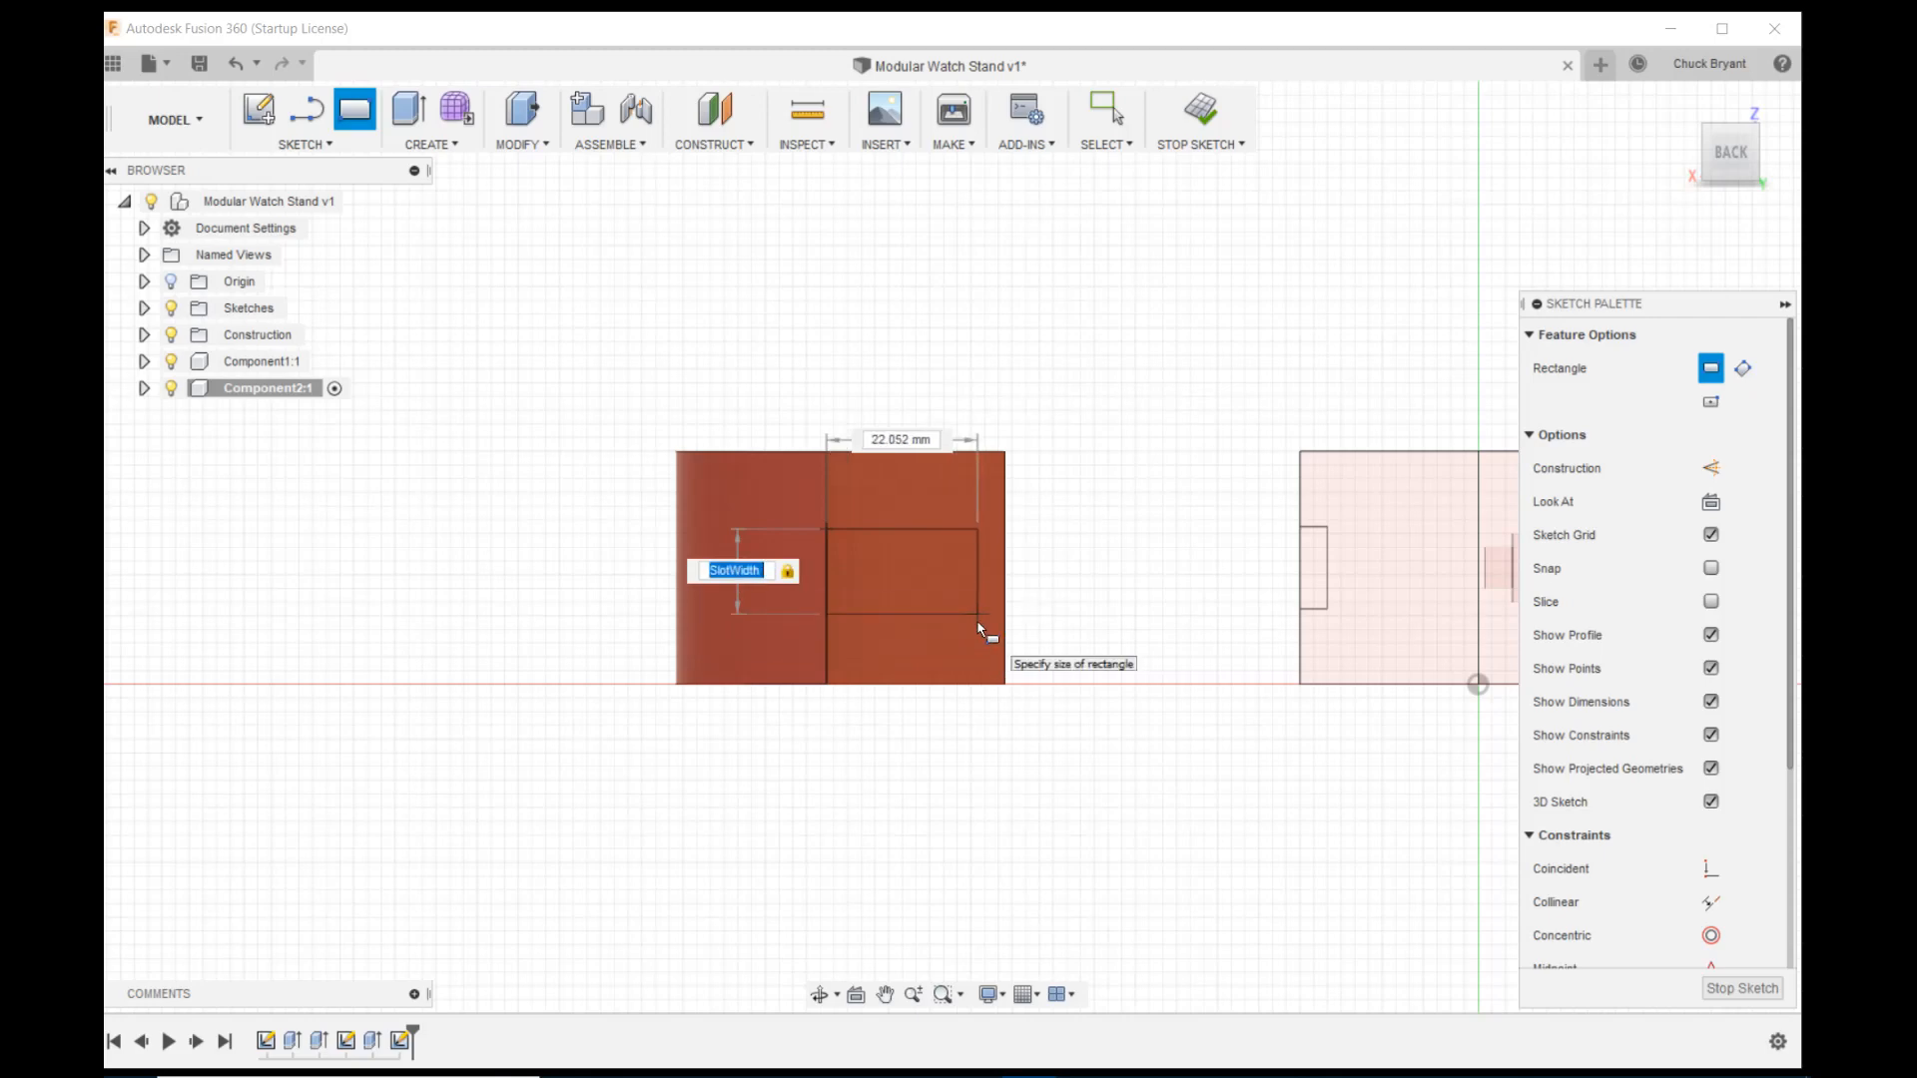
pyautogui.press('Tab')
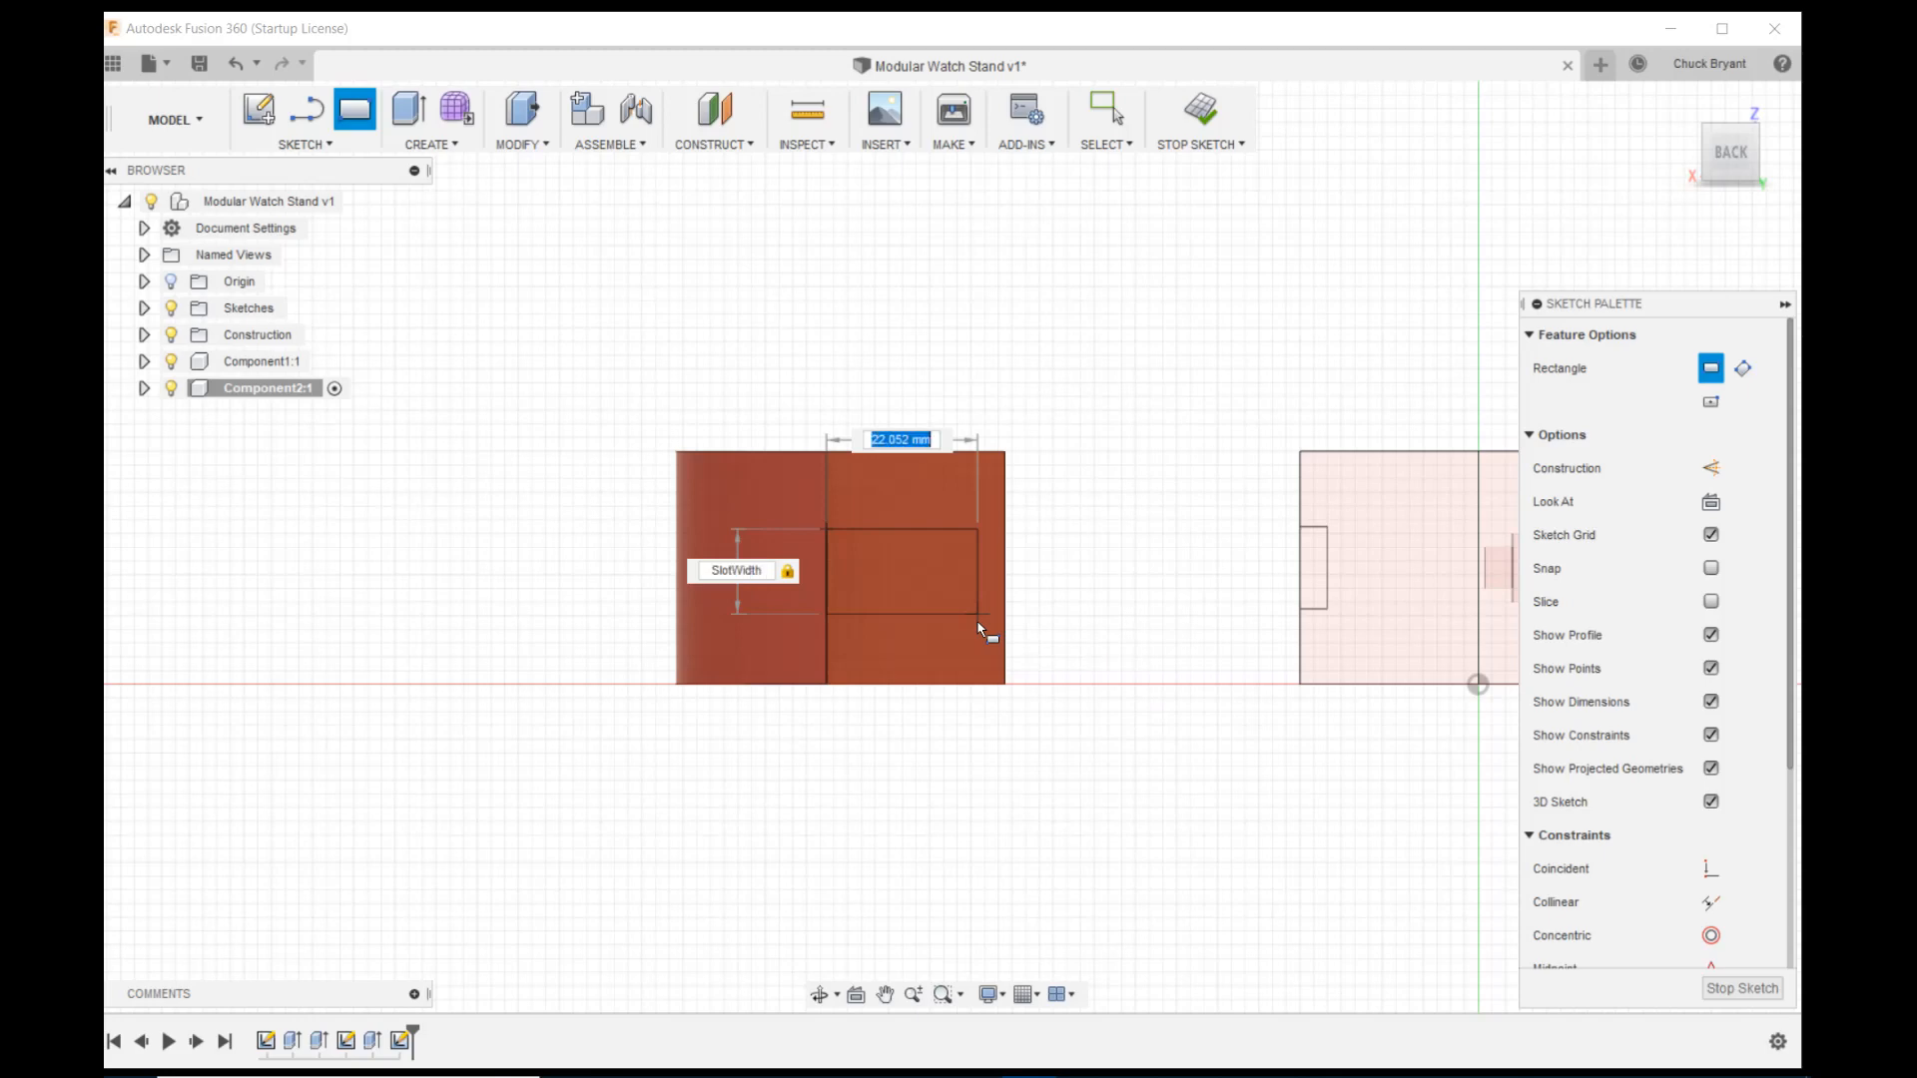
pyautogui.write('s')
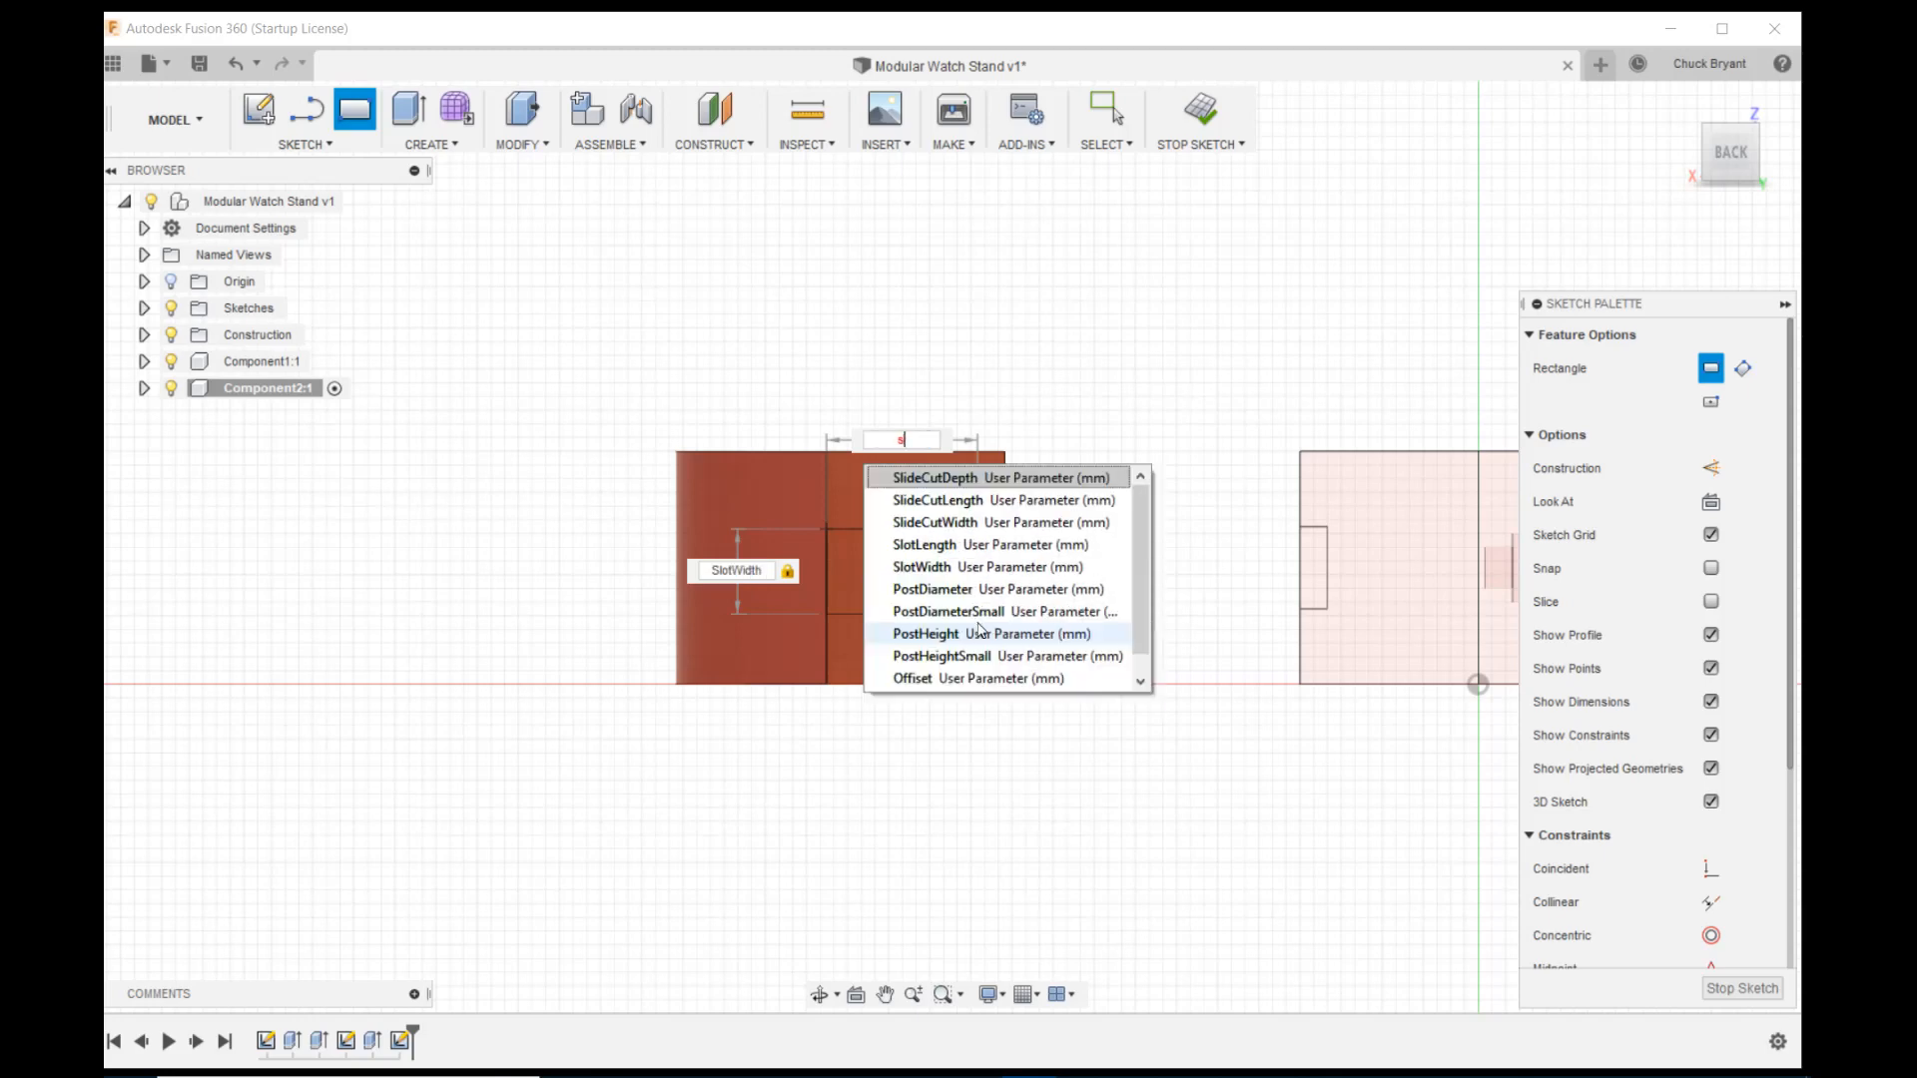
pyautogui.write('lot')
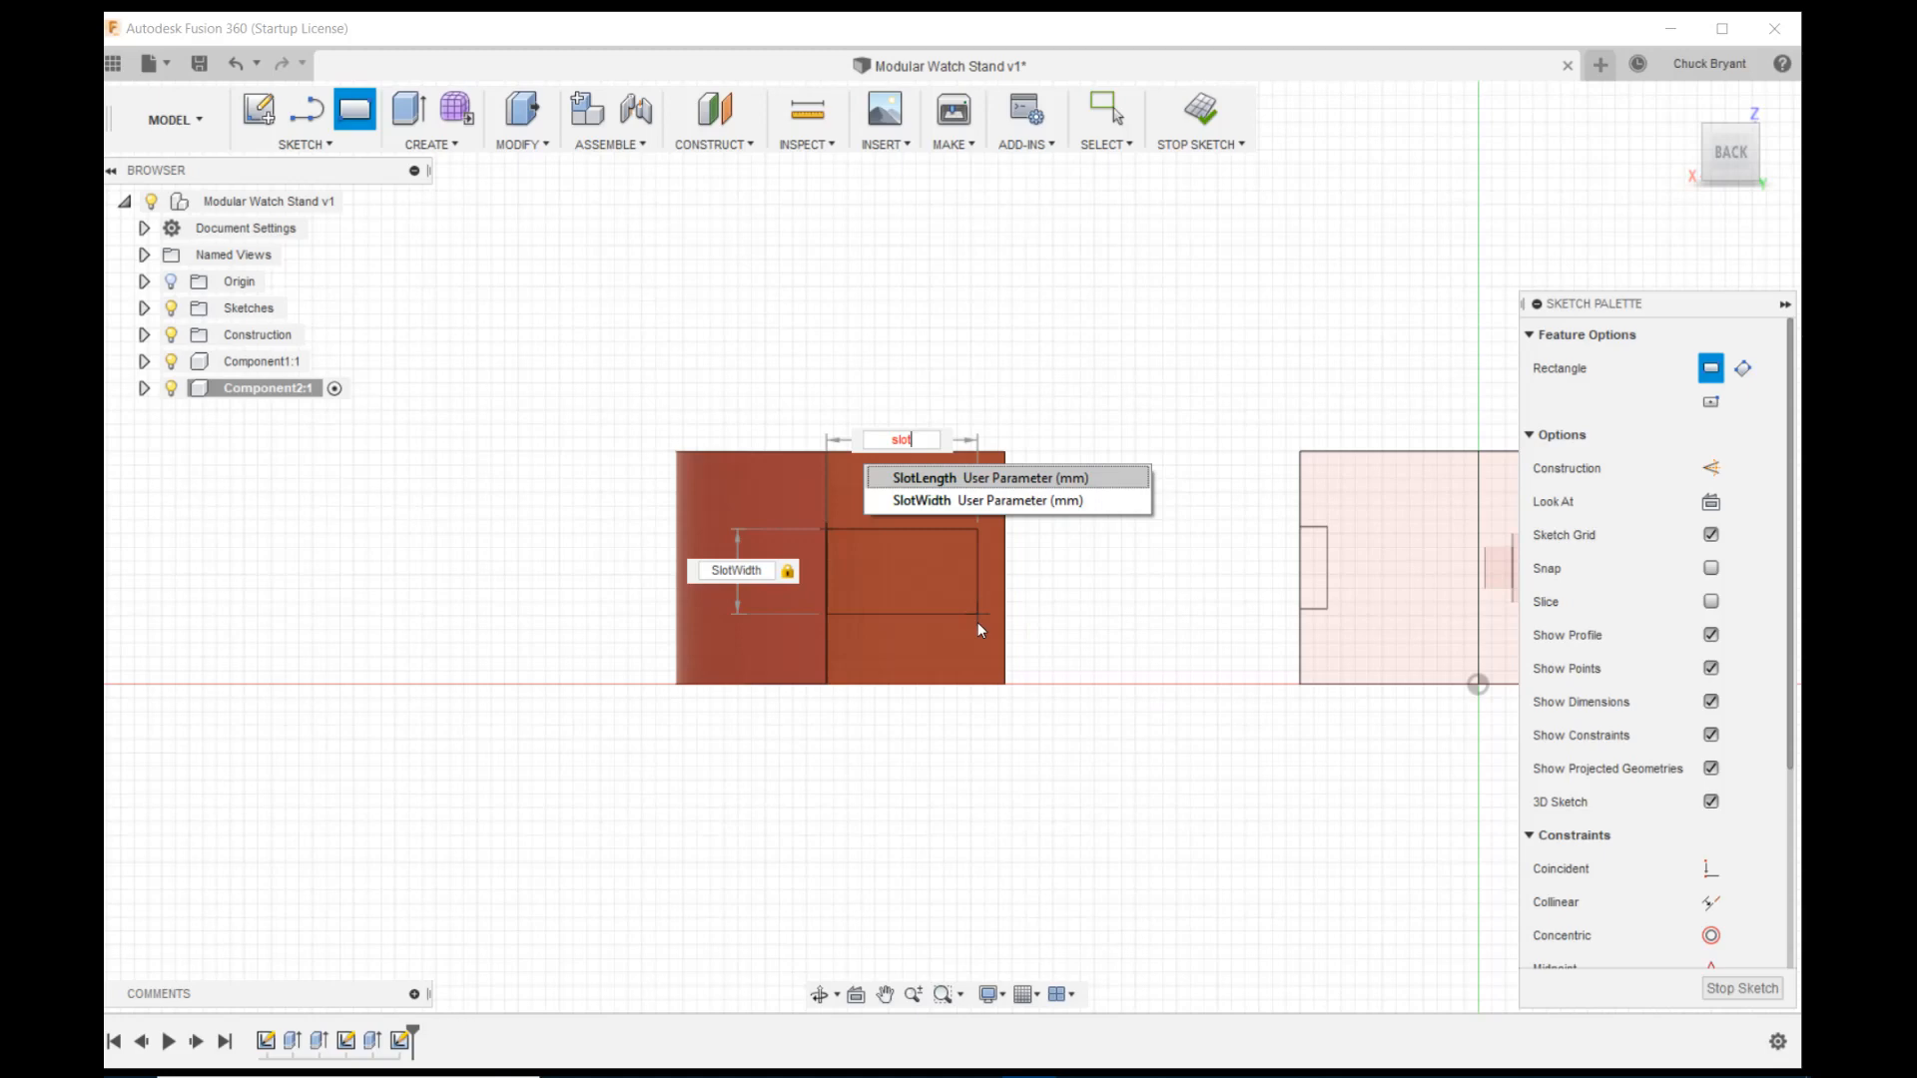
pyautogui.click(963, 469)
pyautogui.press('Return')
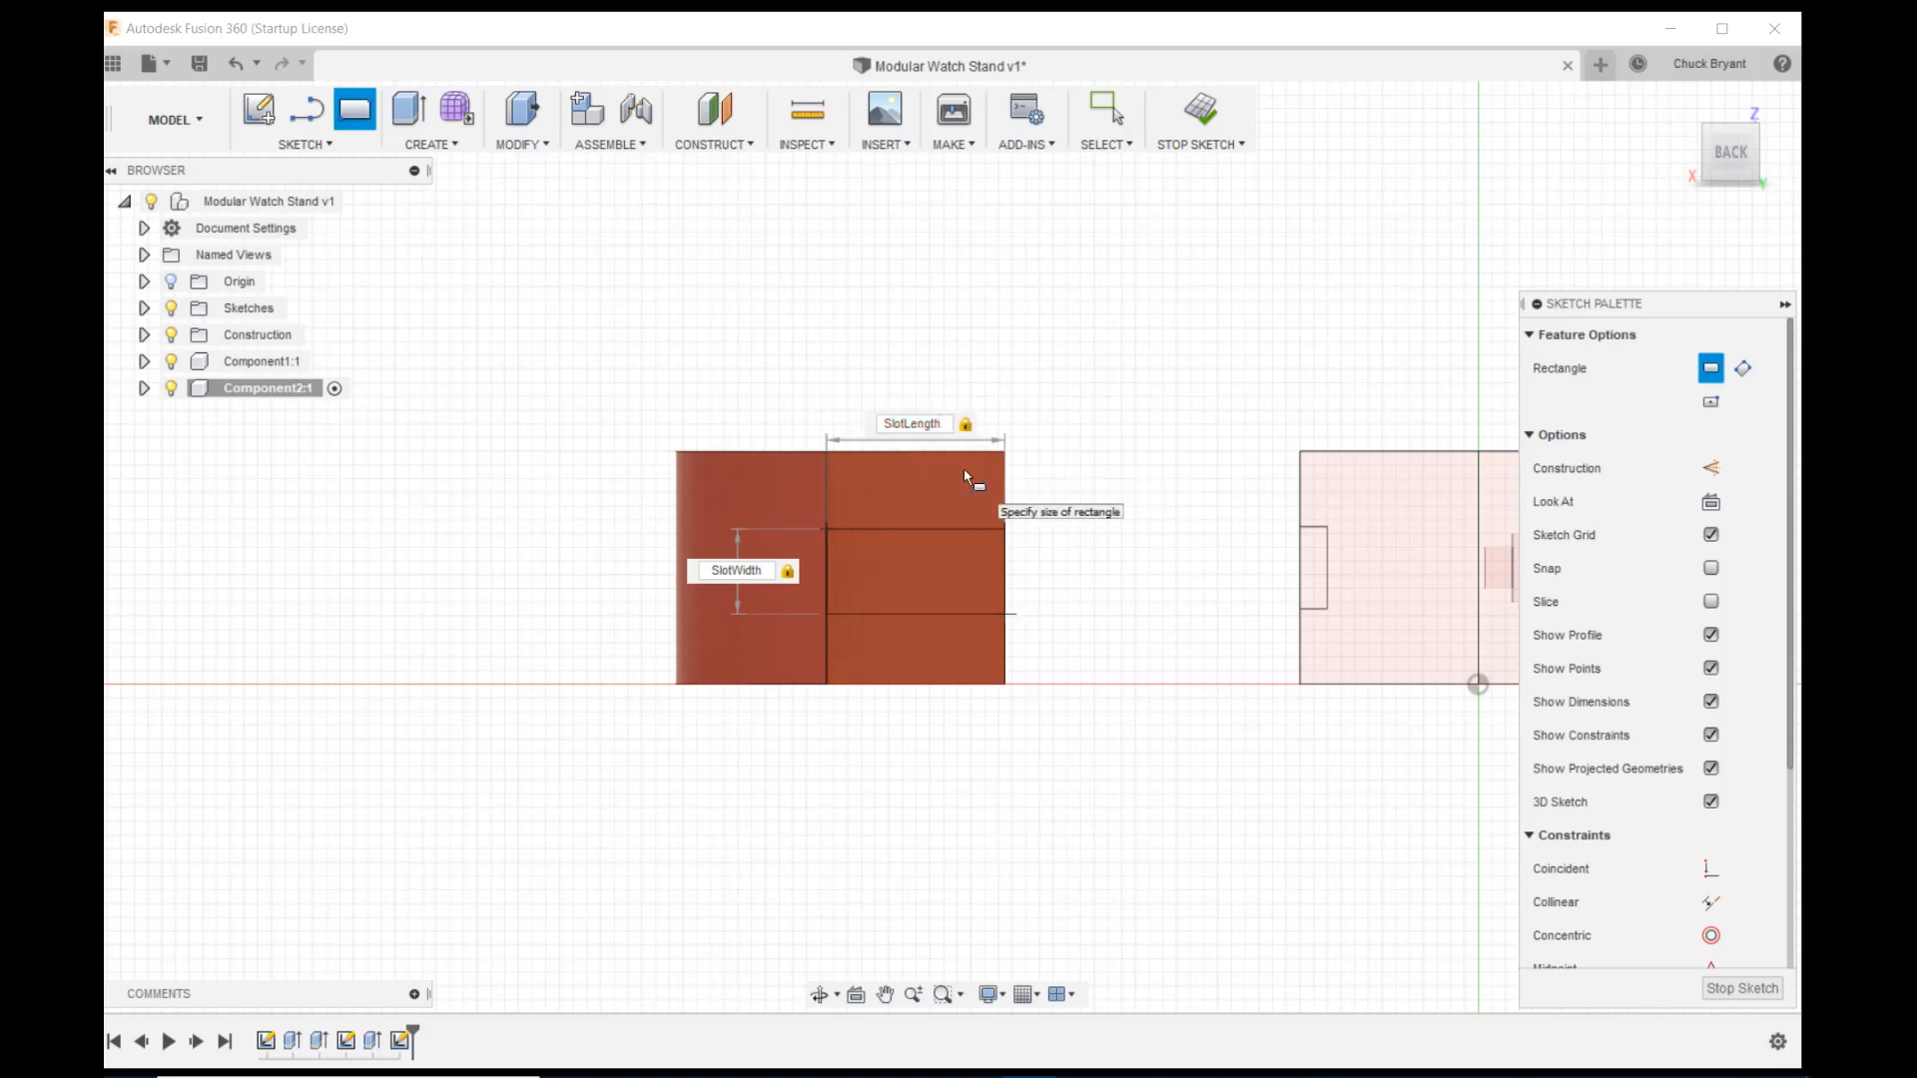
pyautogui.press('Return')
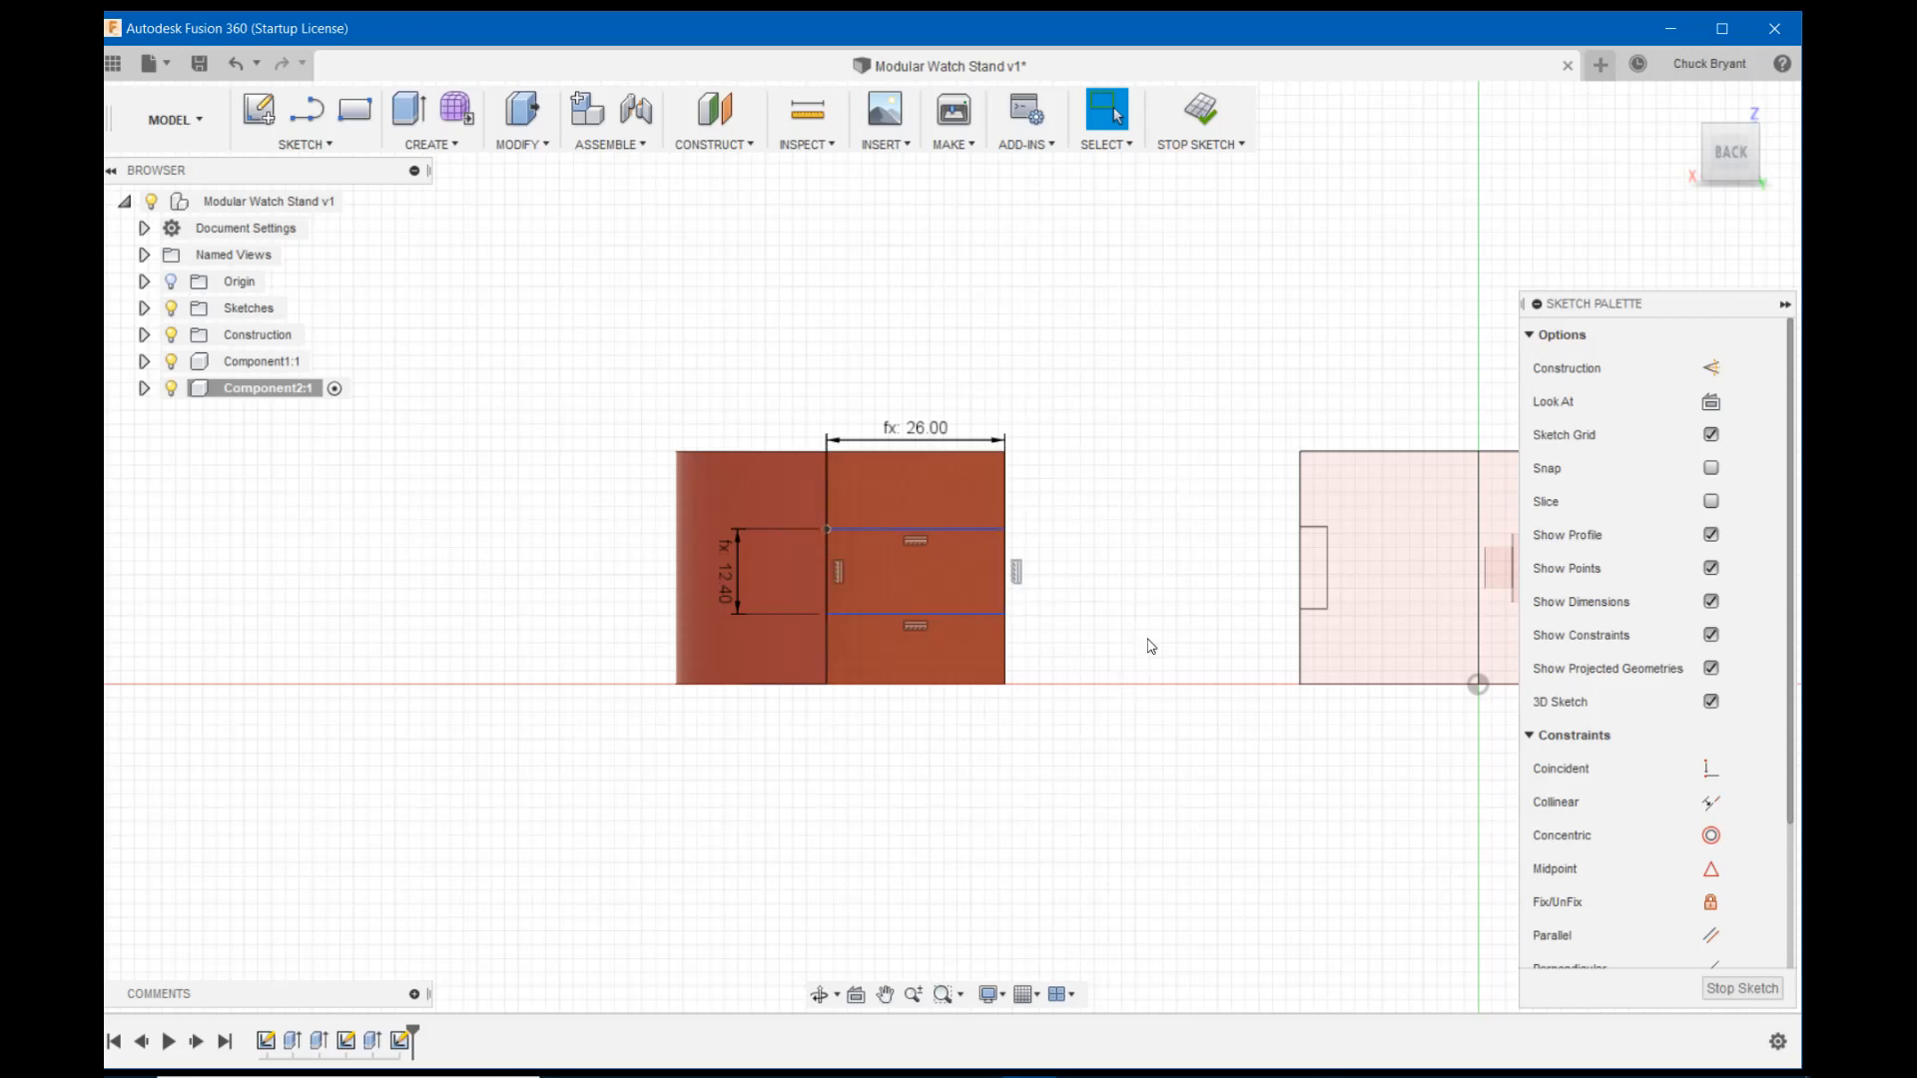
# Set the SlotLength user parameter to 22 mm
pyautogui.click(518, 148)
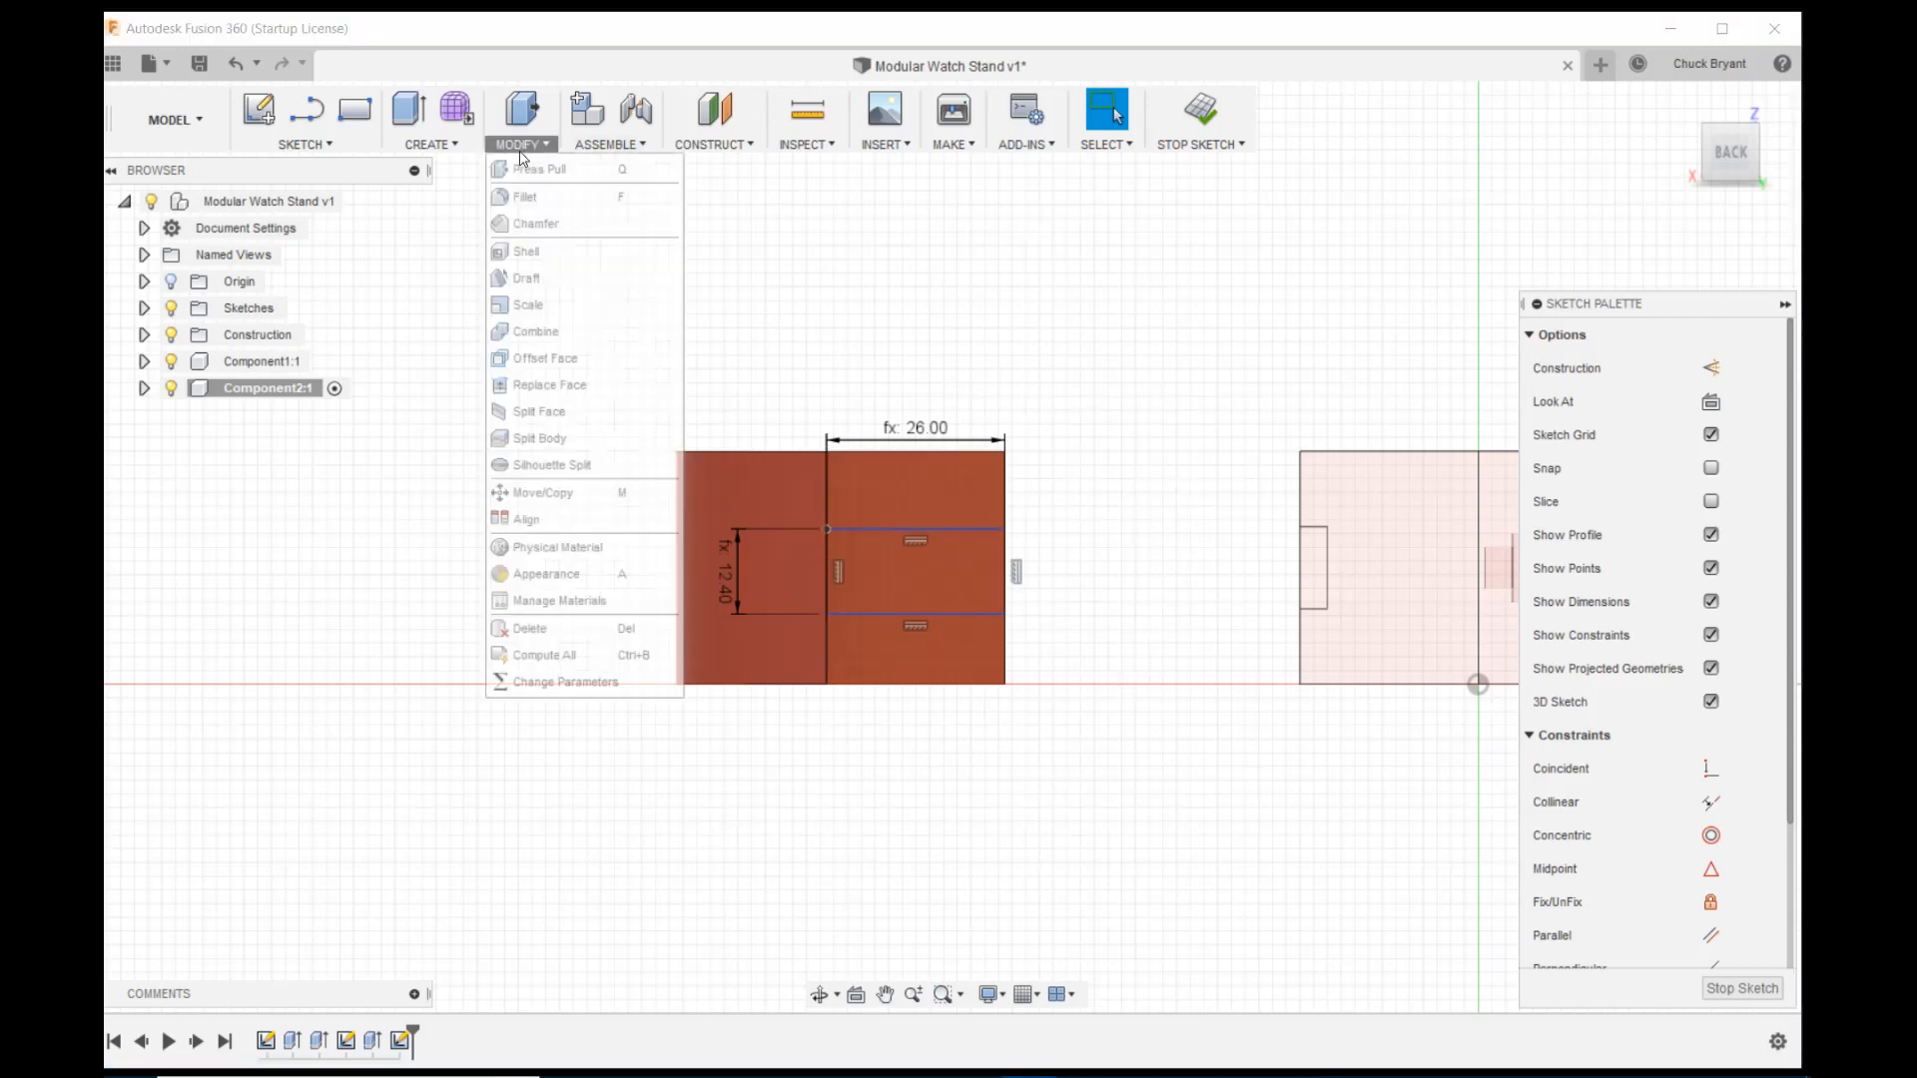
pyautogui.click(566, 681)
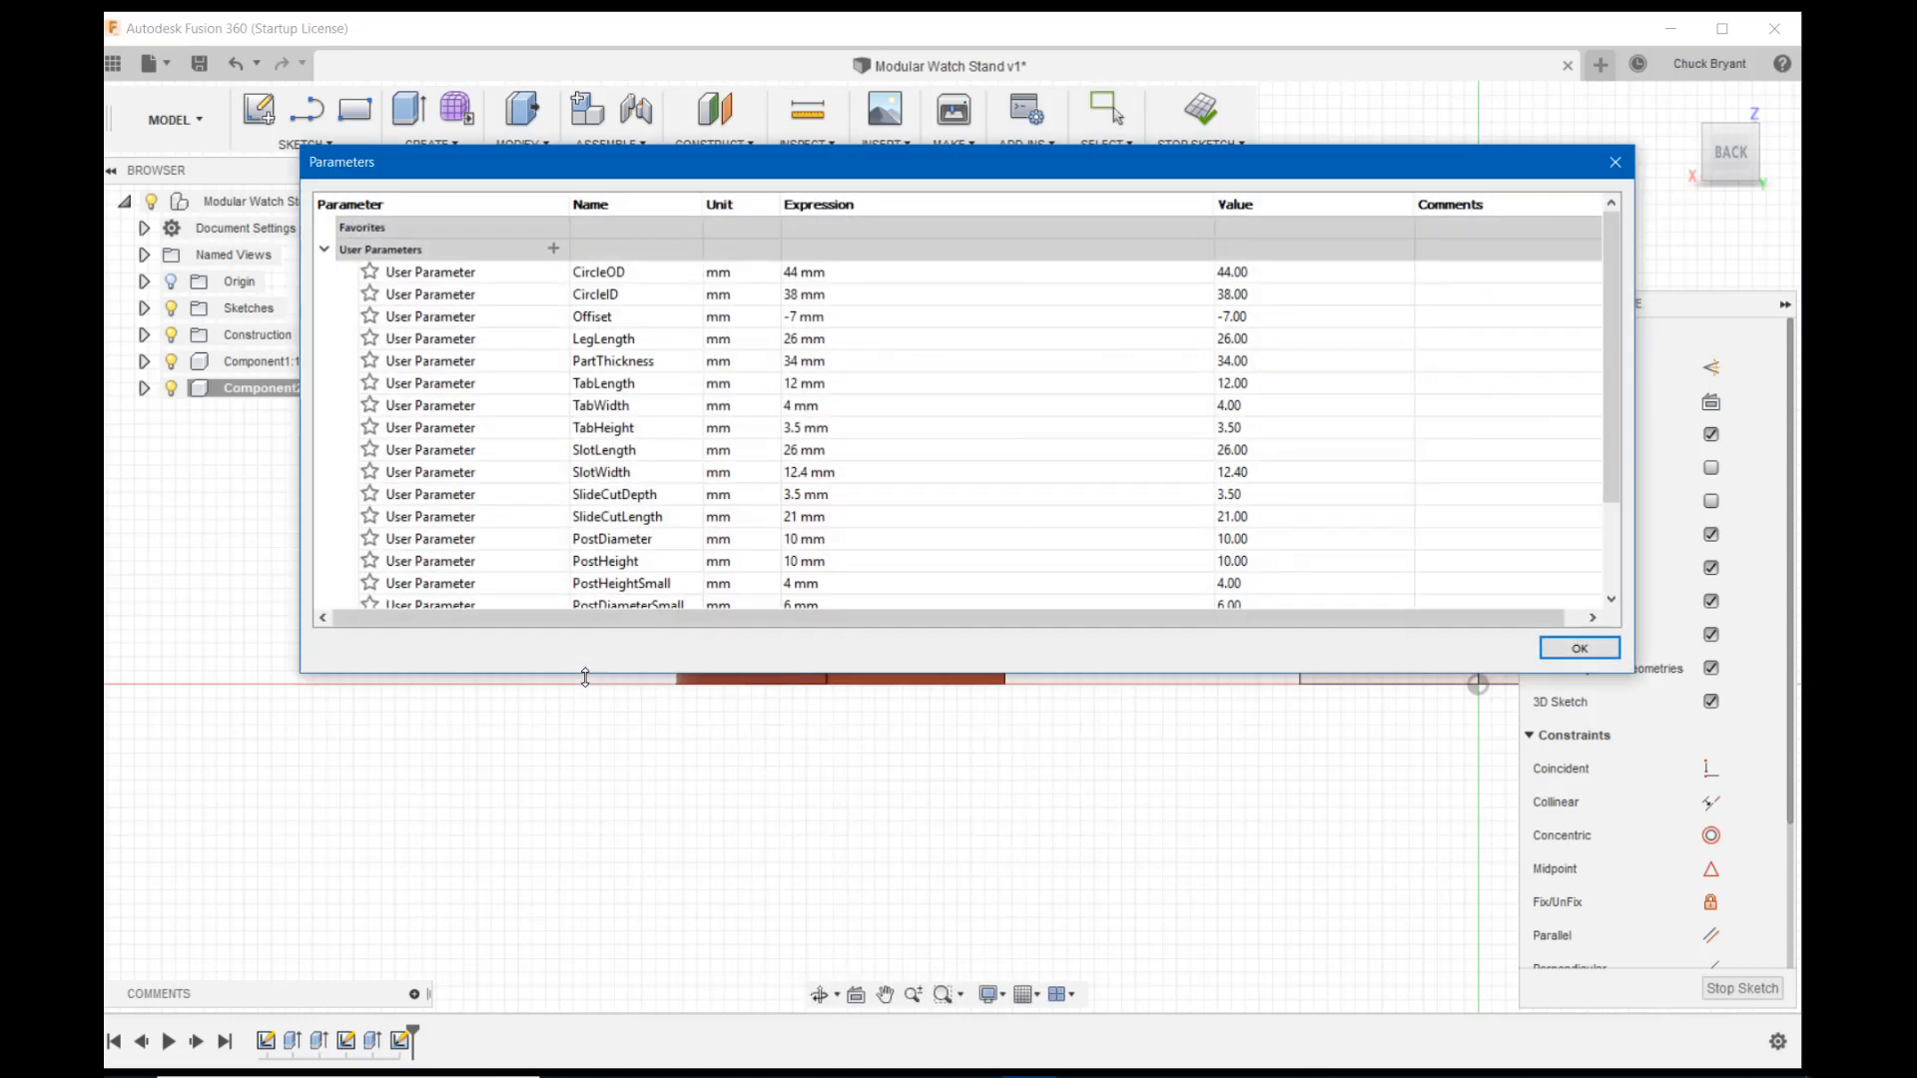
pyautogui.scroll(-1, 694, 497)
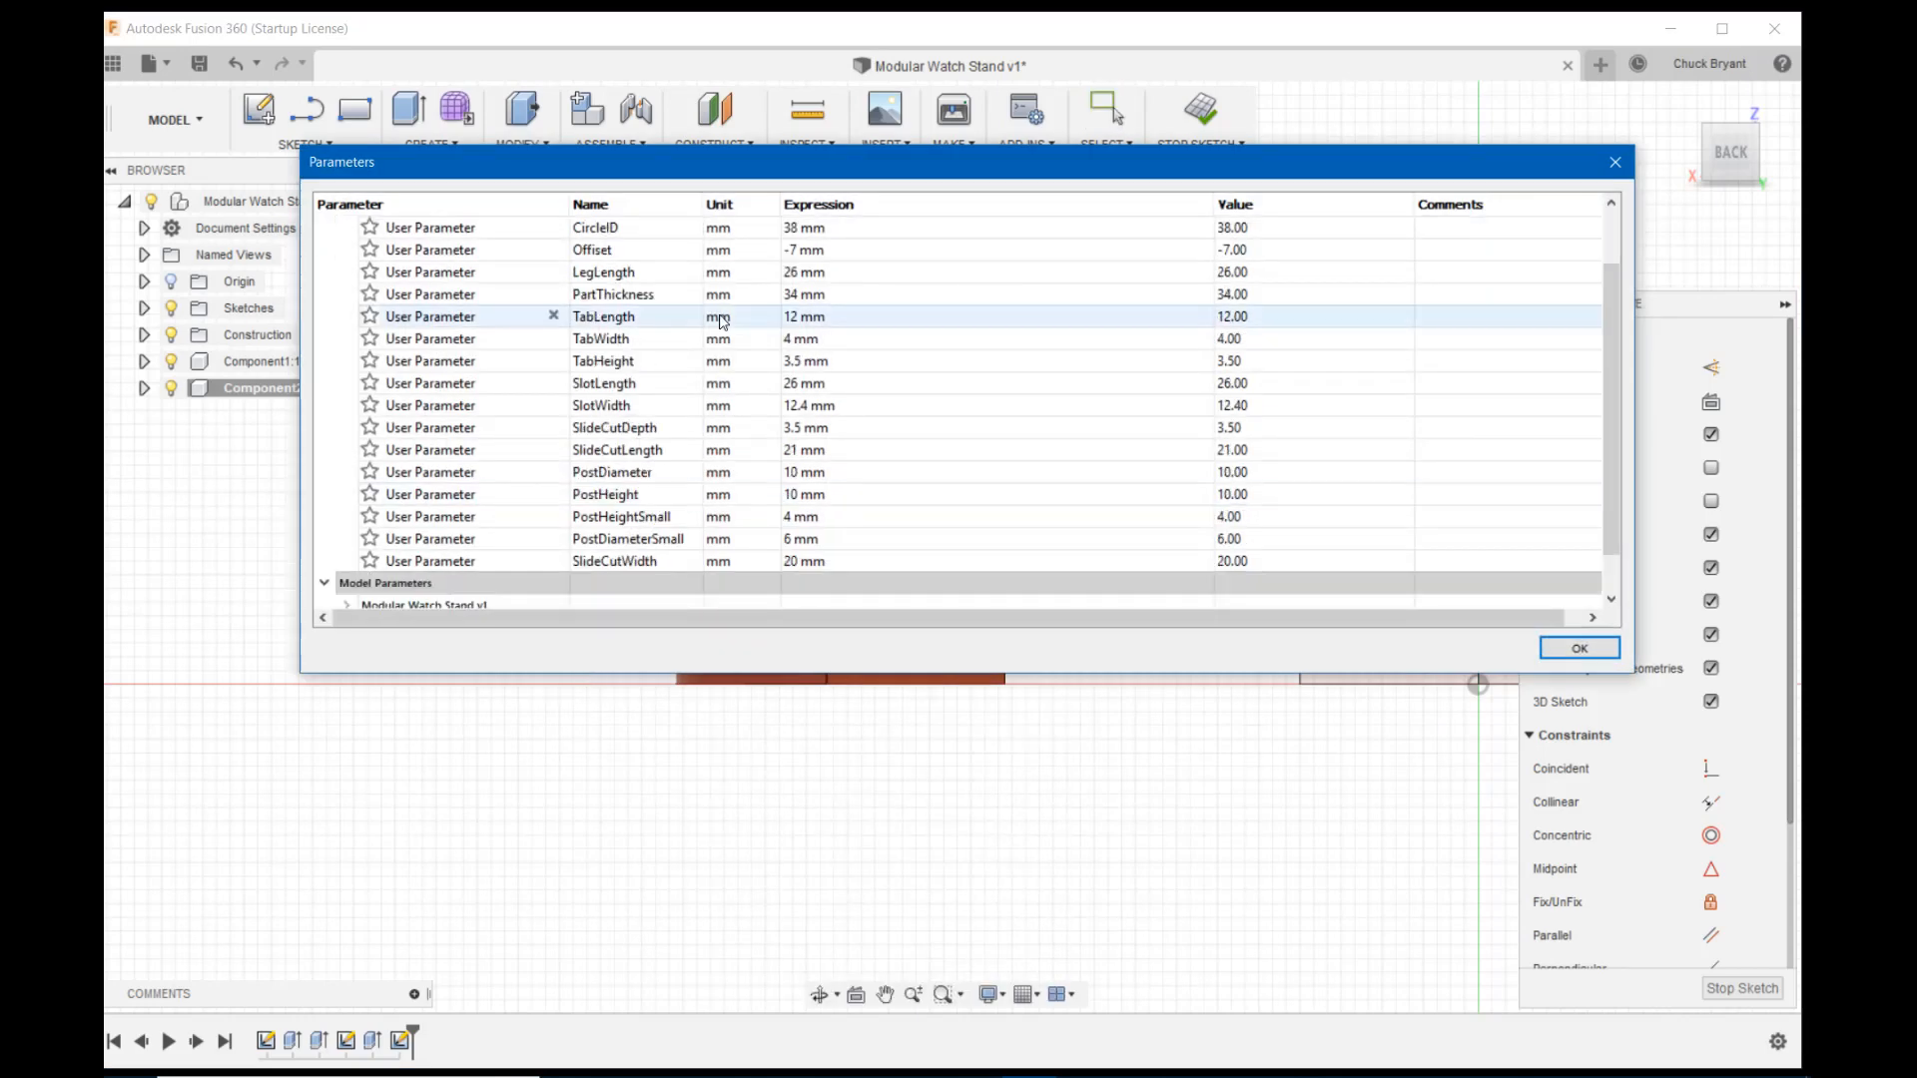
pyautogui.click(799, 385)
pyautogui.click(800, 386)
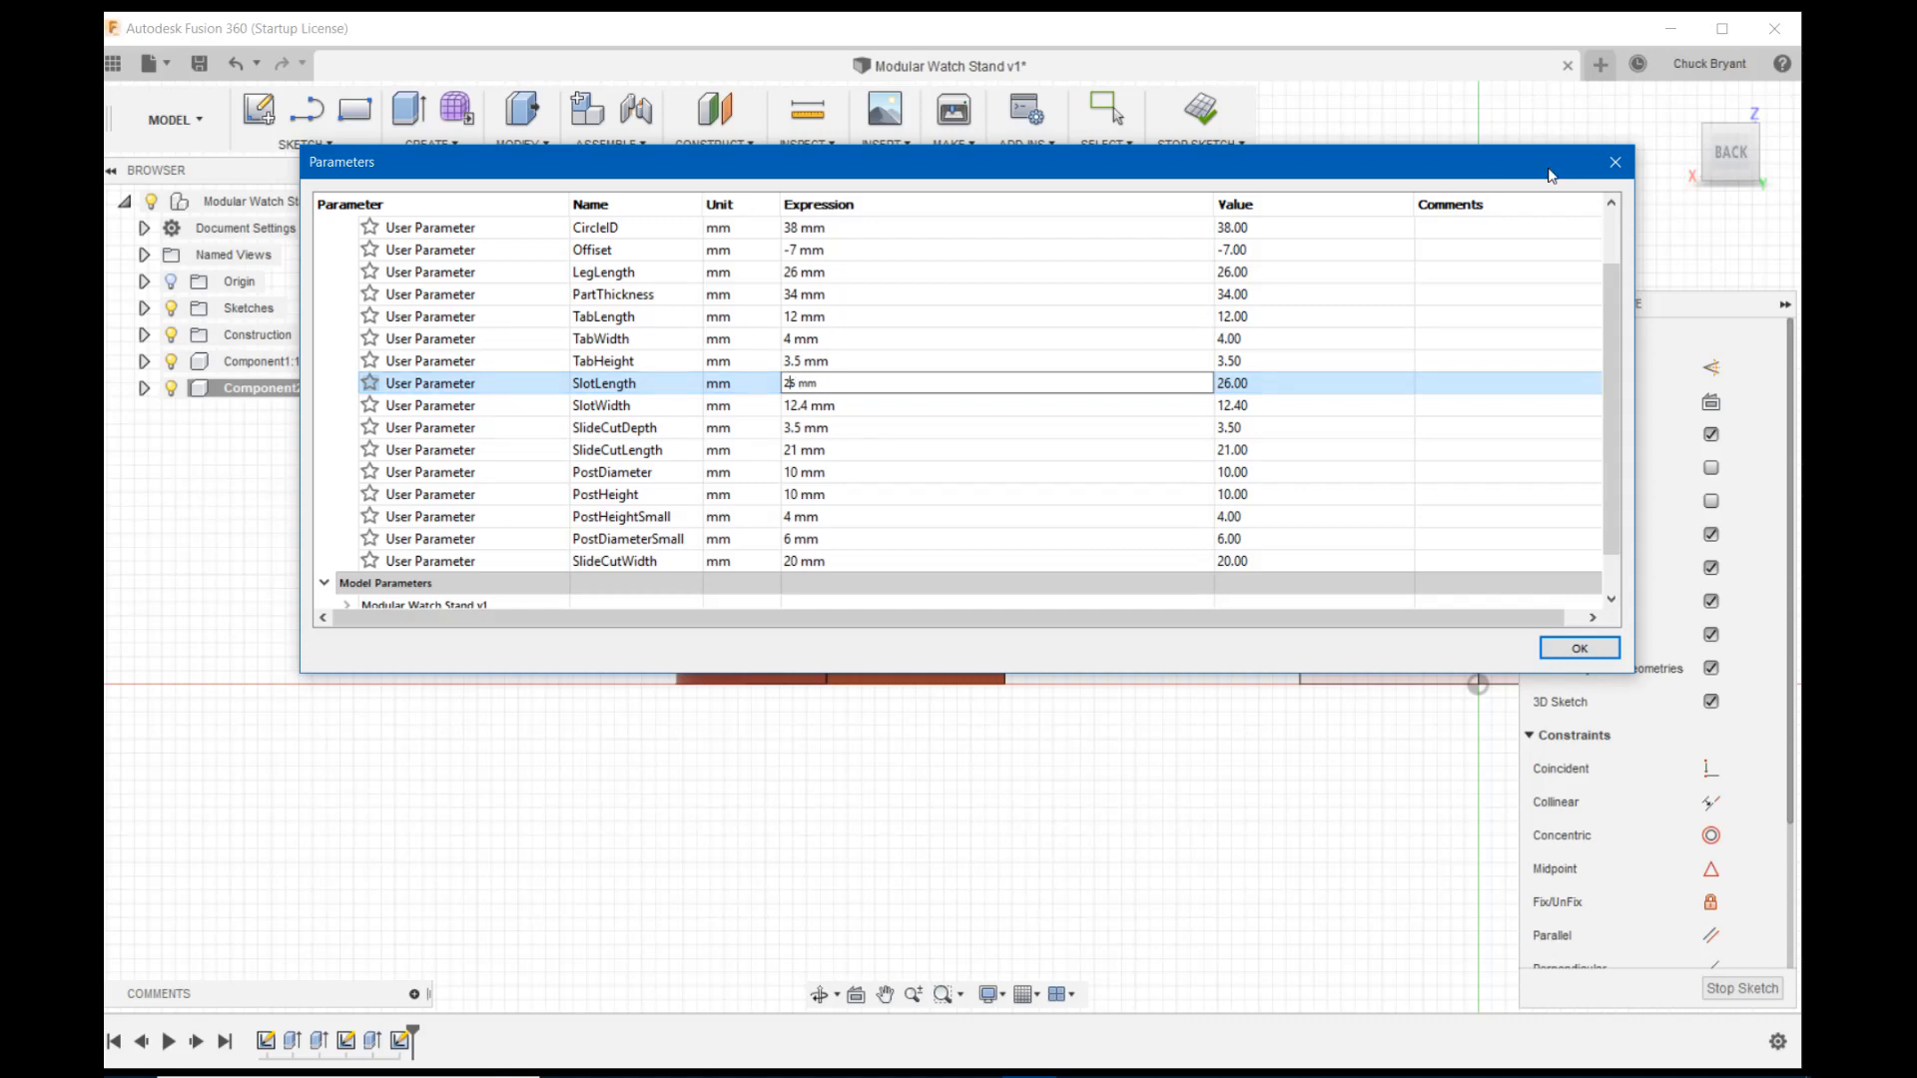
pyautogui.press('BackSpace')
pyautogui.write('2')
pyautogui.click(1609, 647)
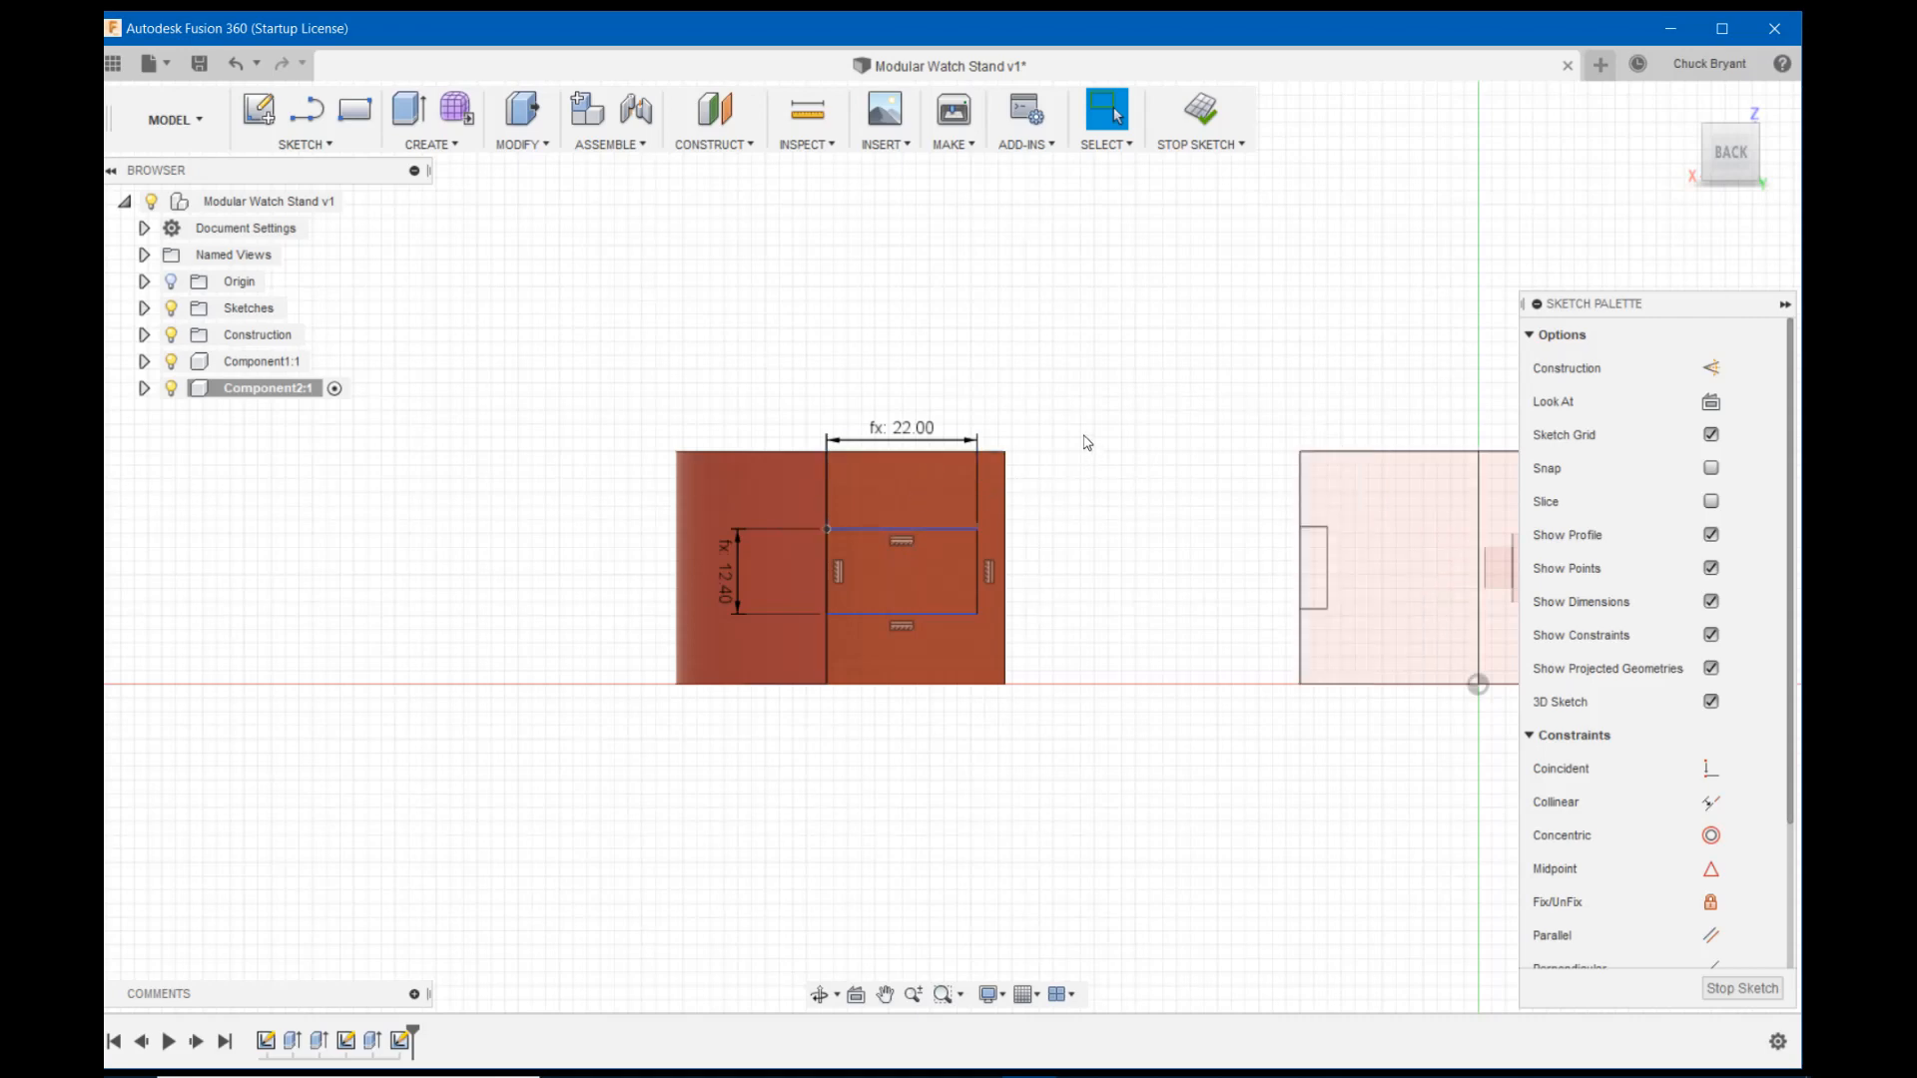
# Dimension the slot rectangle's upper edge 10.8 mm from the upper edge of the leg face
pyautogui.press('d')
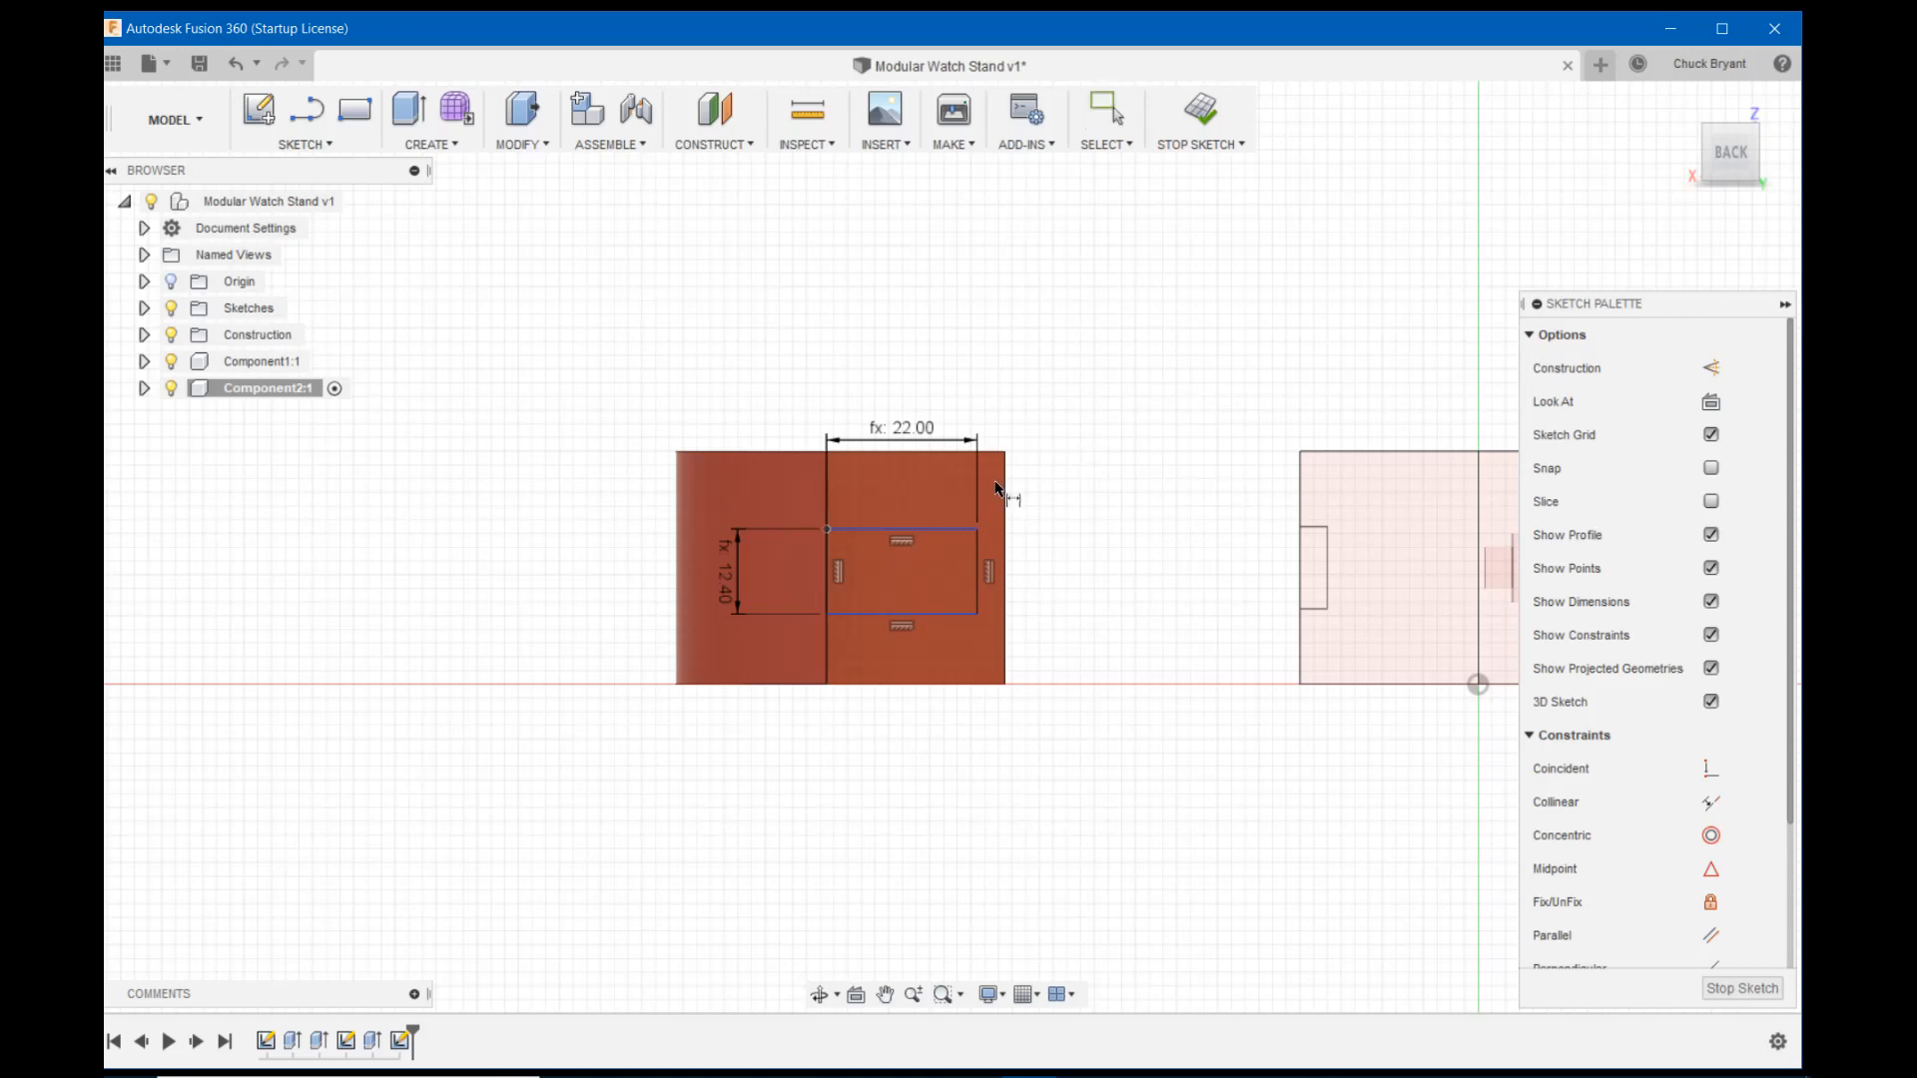
pyautogui.click(948, 528)
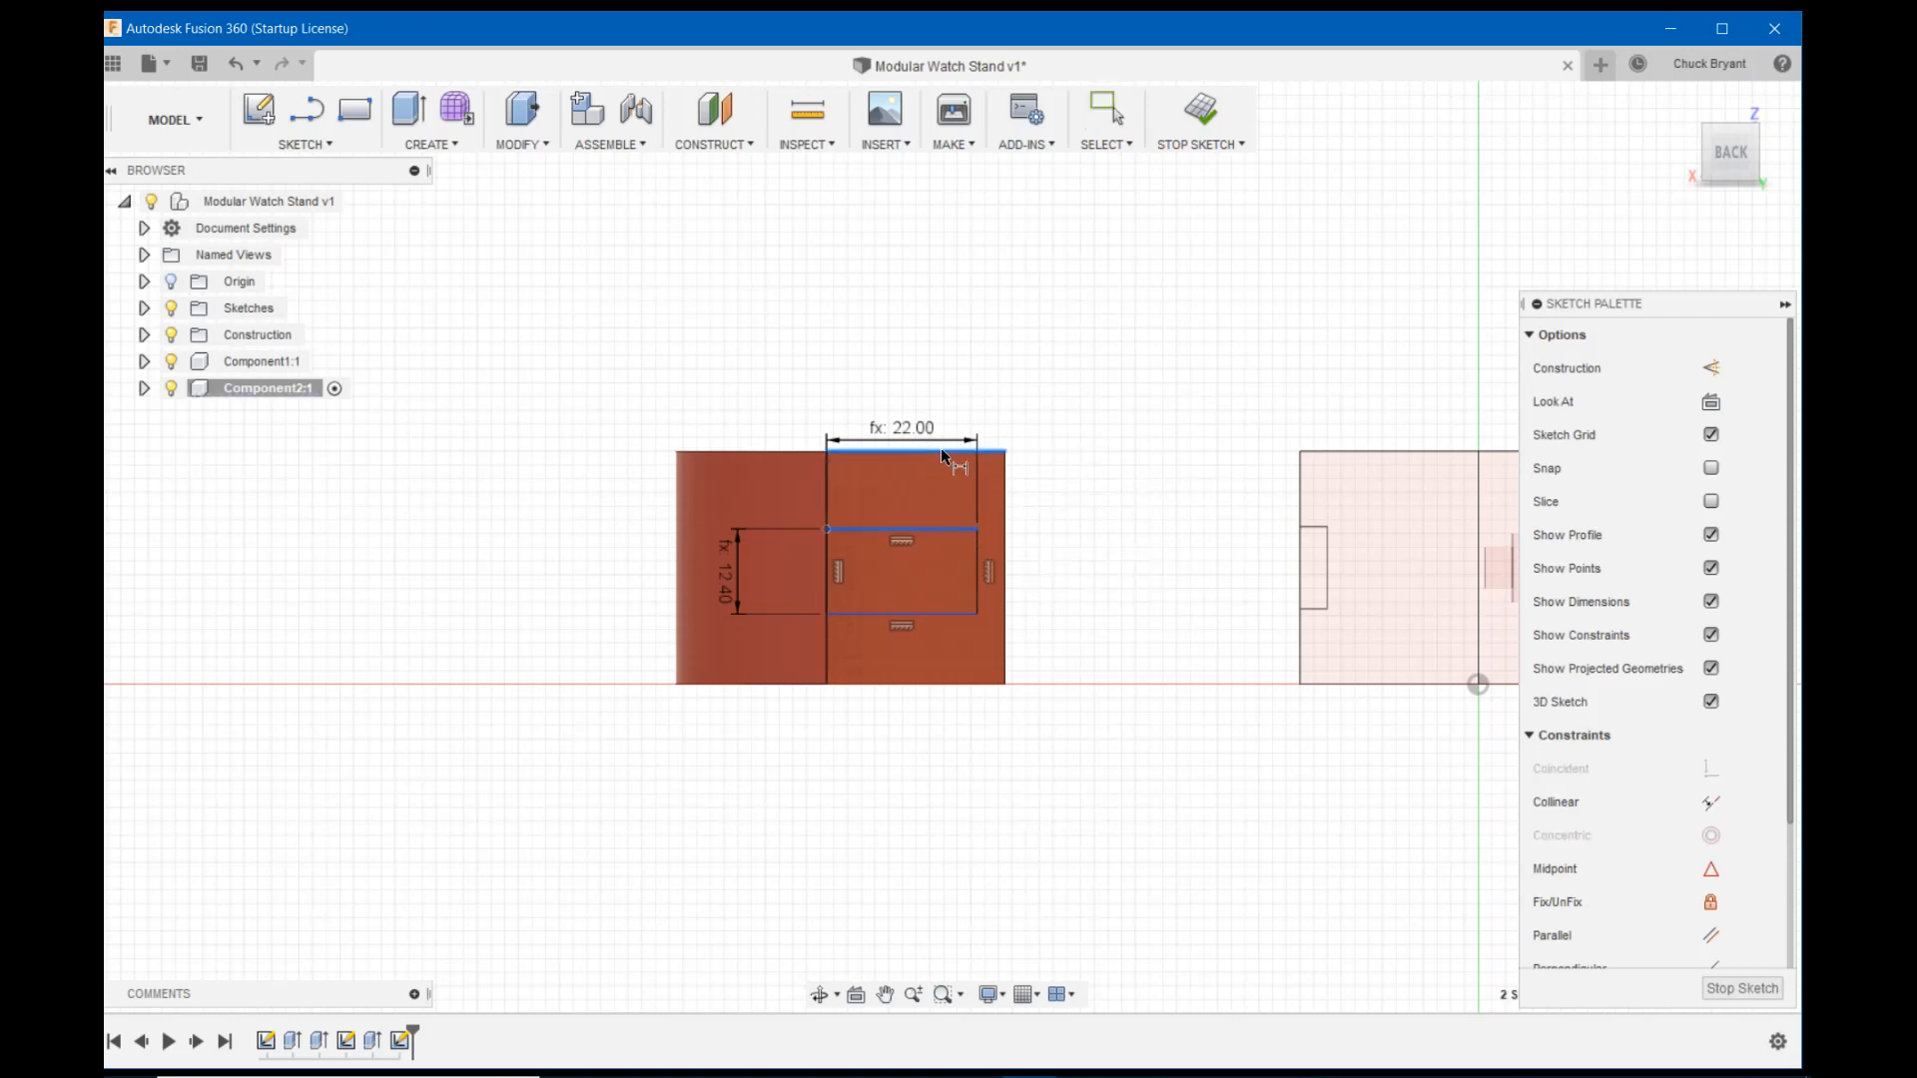
pyautogui.click(940, 451)
pyautogui.click(1068, 475)
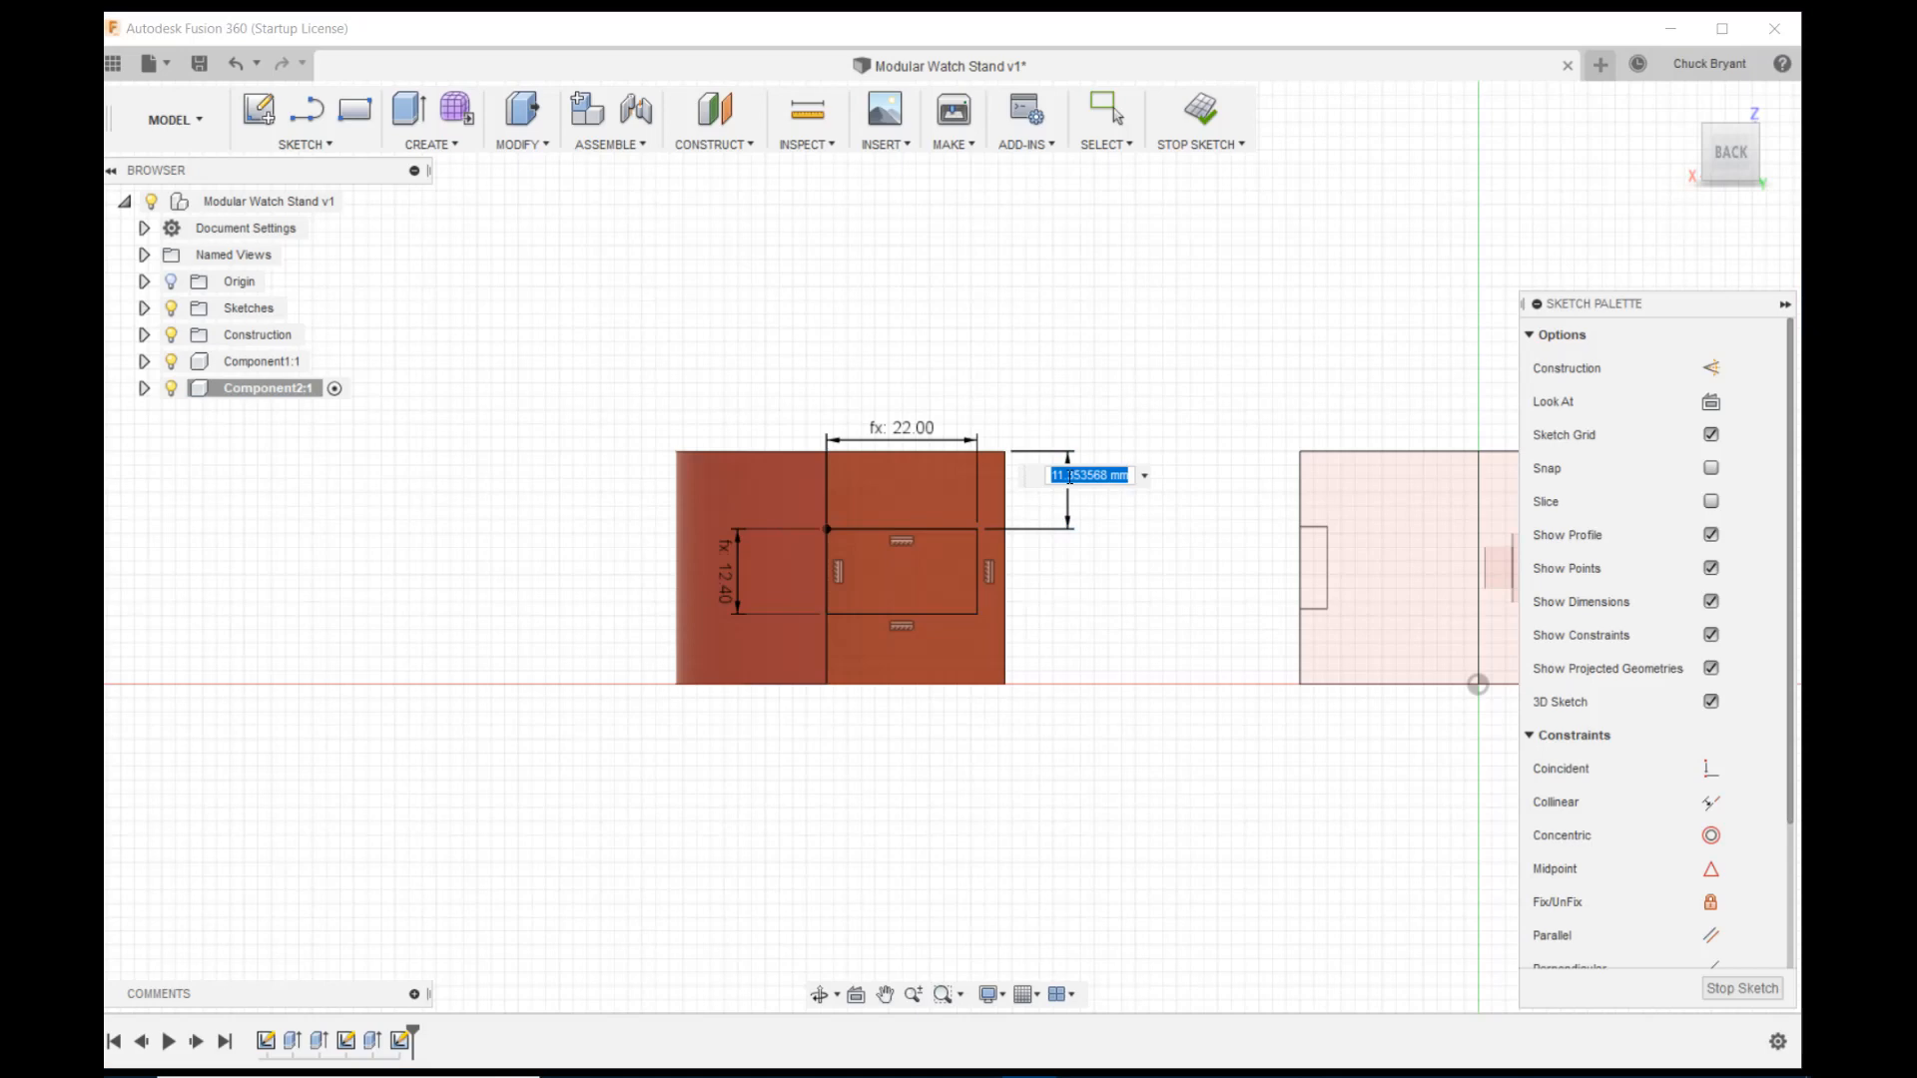
pyautogui.write('10.8')
pyautogui.press('Return')
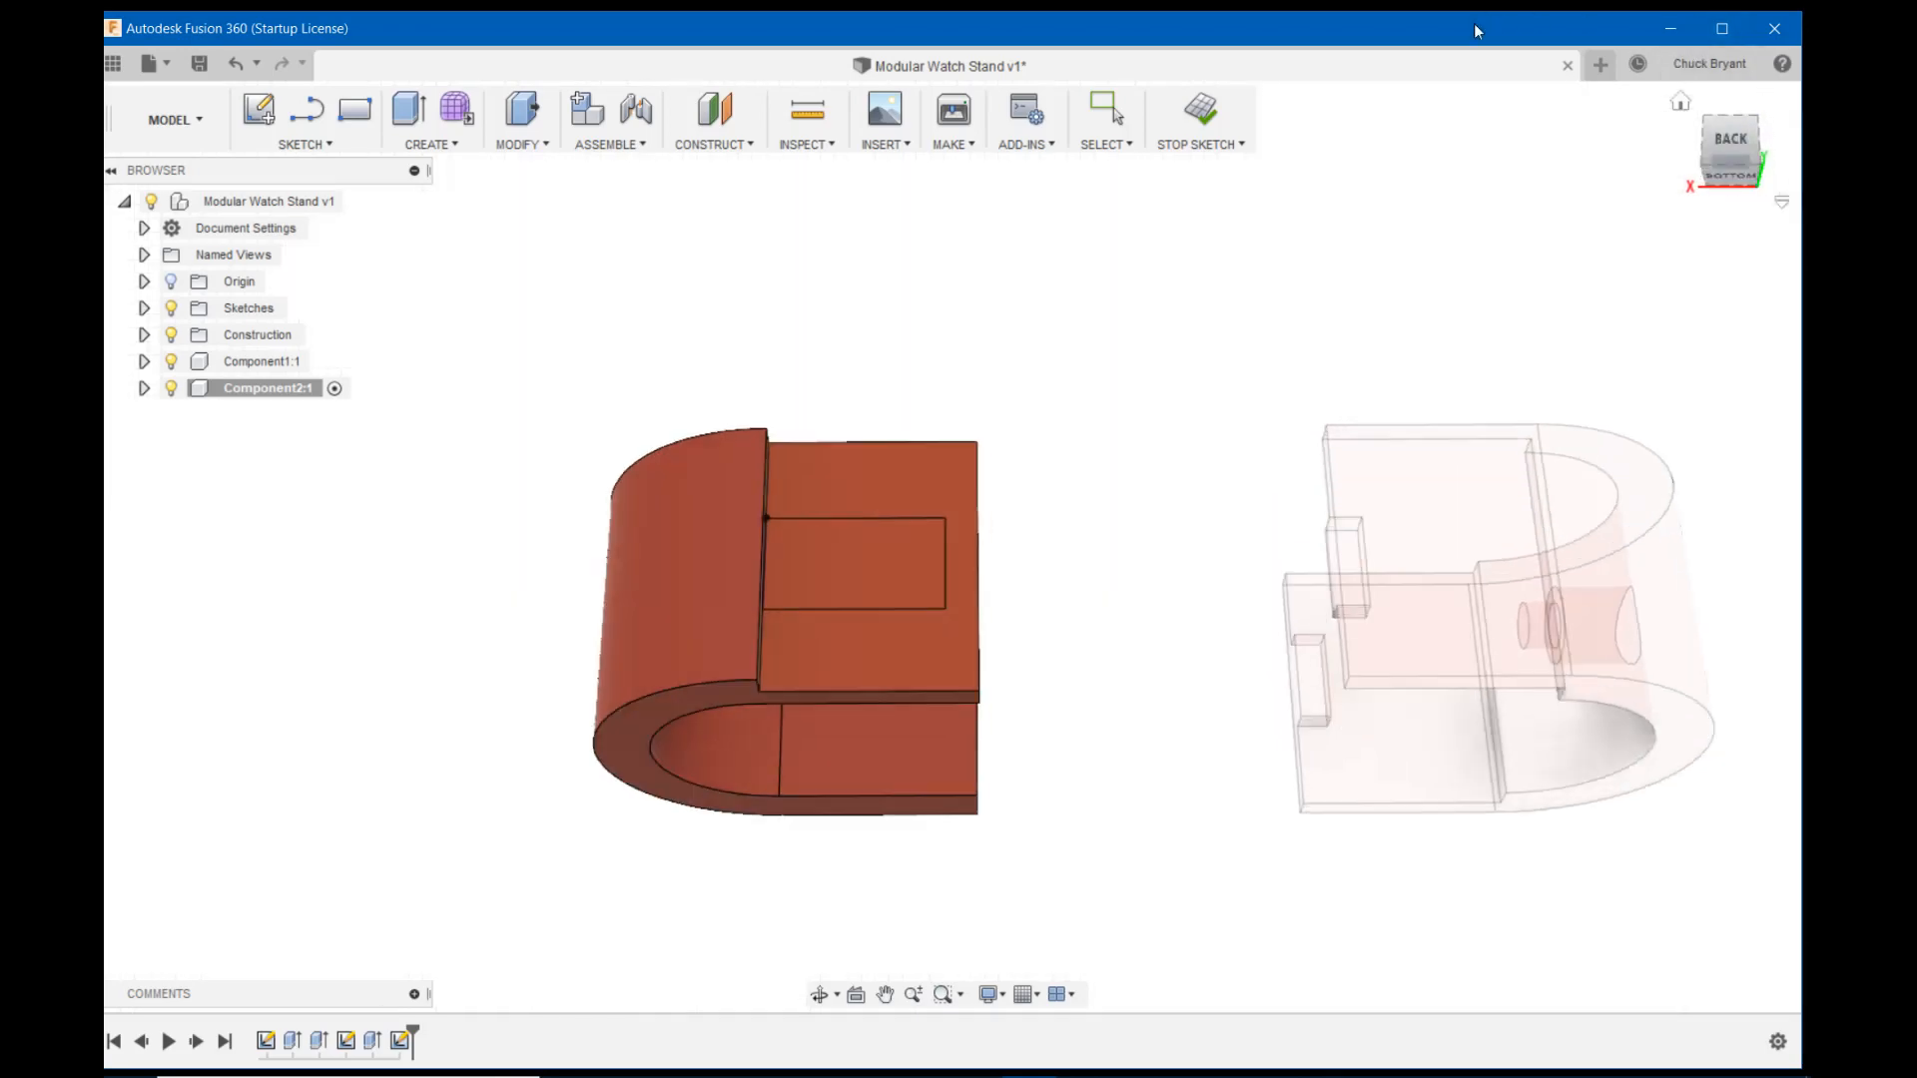
# Extrude the slot rectangle as a cut through both legs, extending it to the outer face of the opposite leg
pyautogui.press('q')
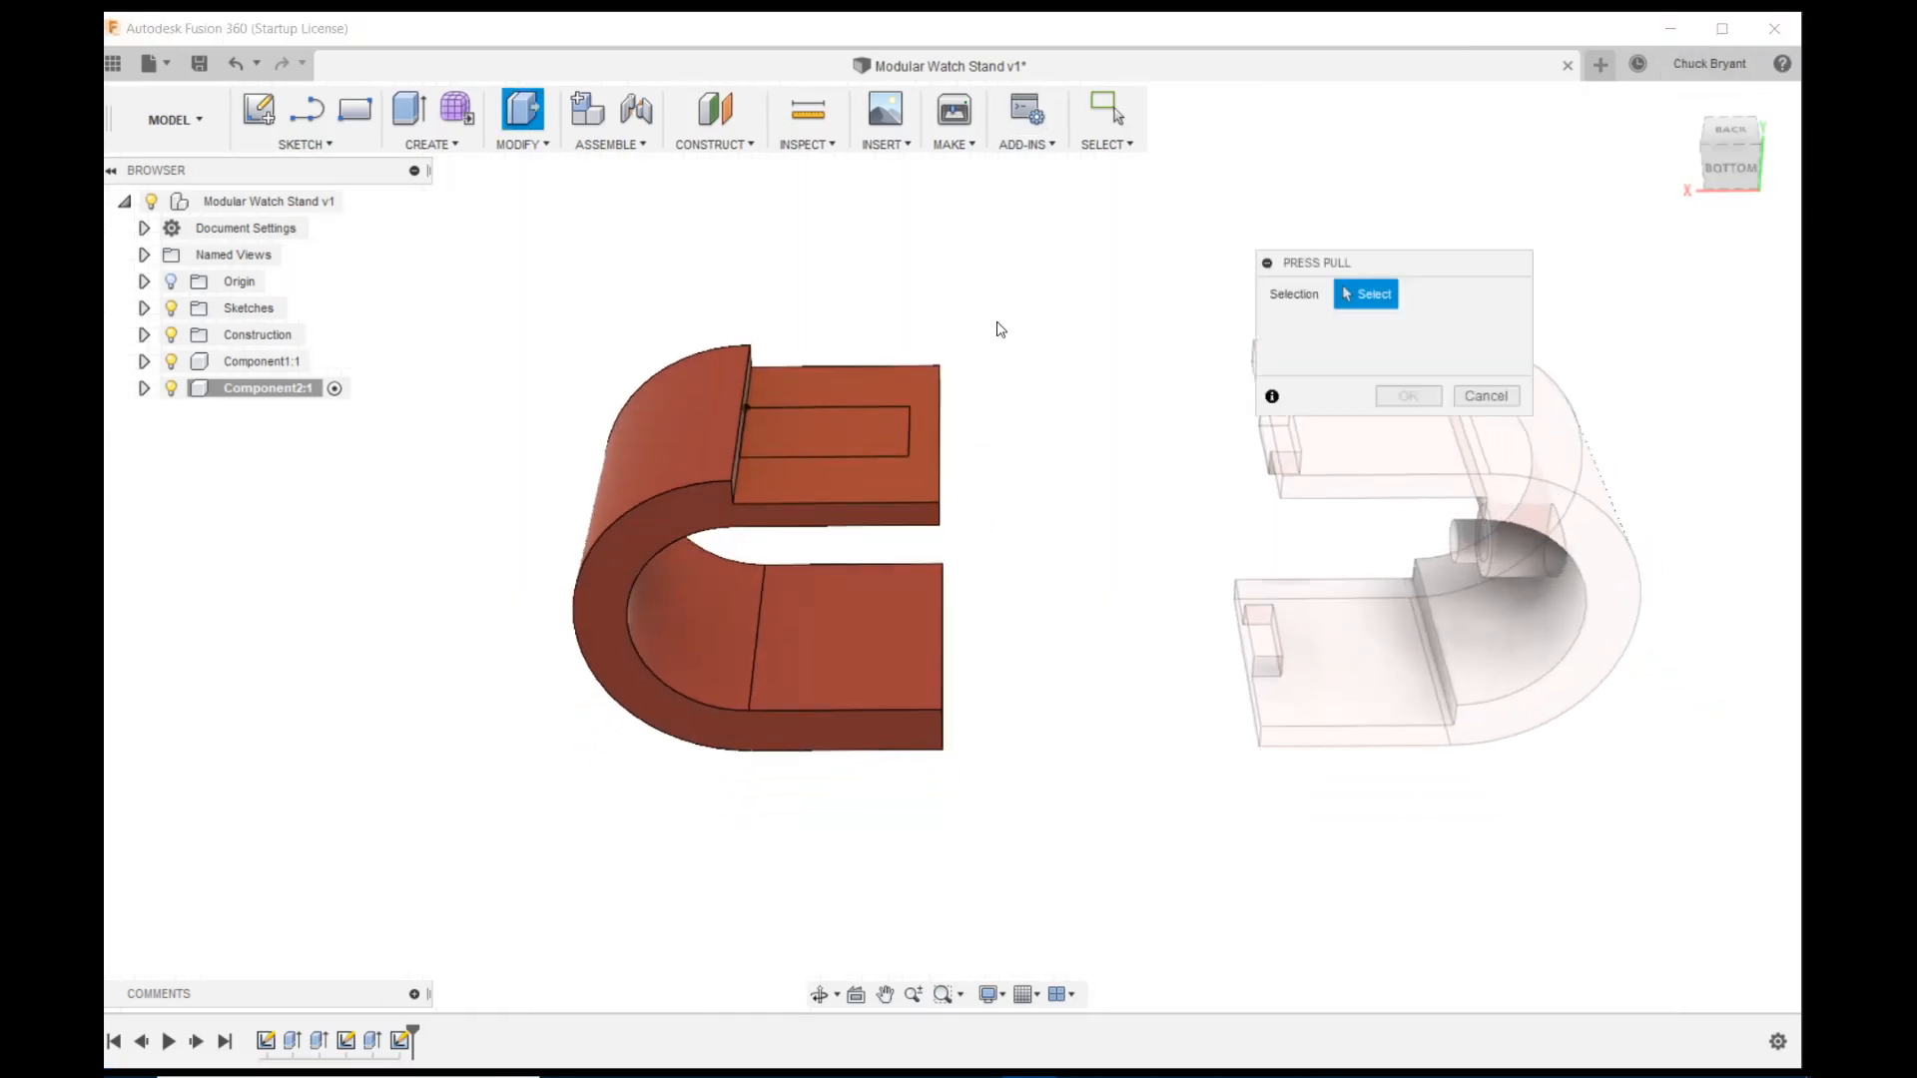
pyautogui.click(849, 417)
pyautogui.keyDown('shift'); pyautogui.moveTo(1039, 411); pyautogui.dragTo(1018, 312, button='middle'); pyautogui.keyUp('shift')
pyautogui.moveTo(819, 404); pyautogui.dragTo(833, 561)
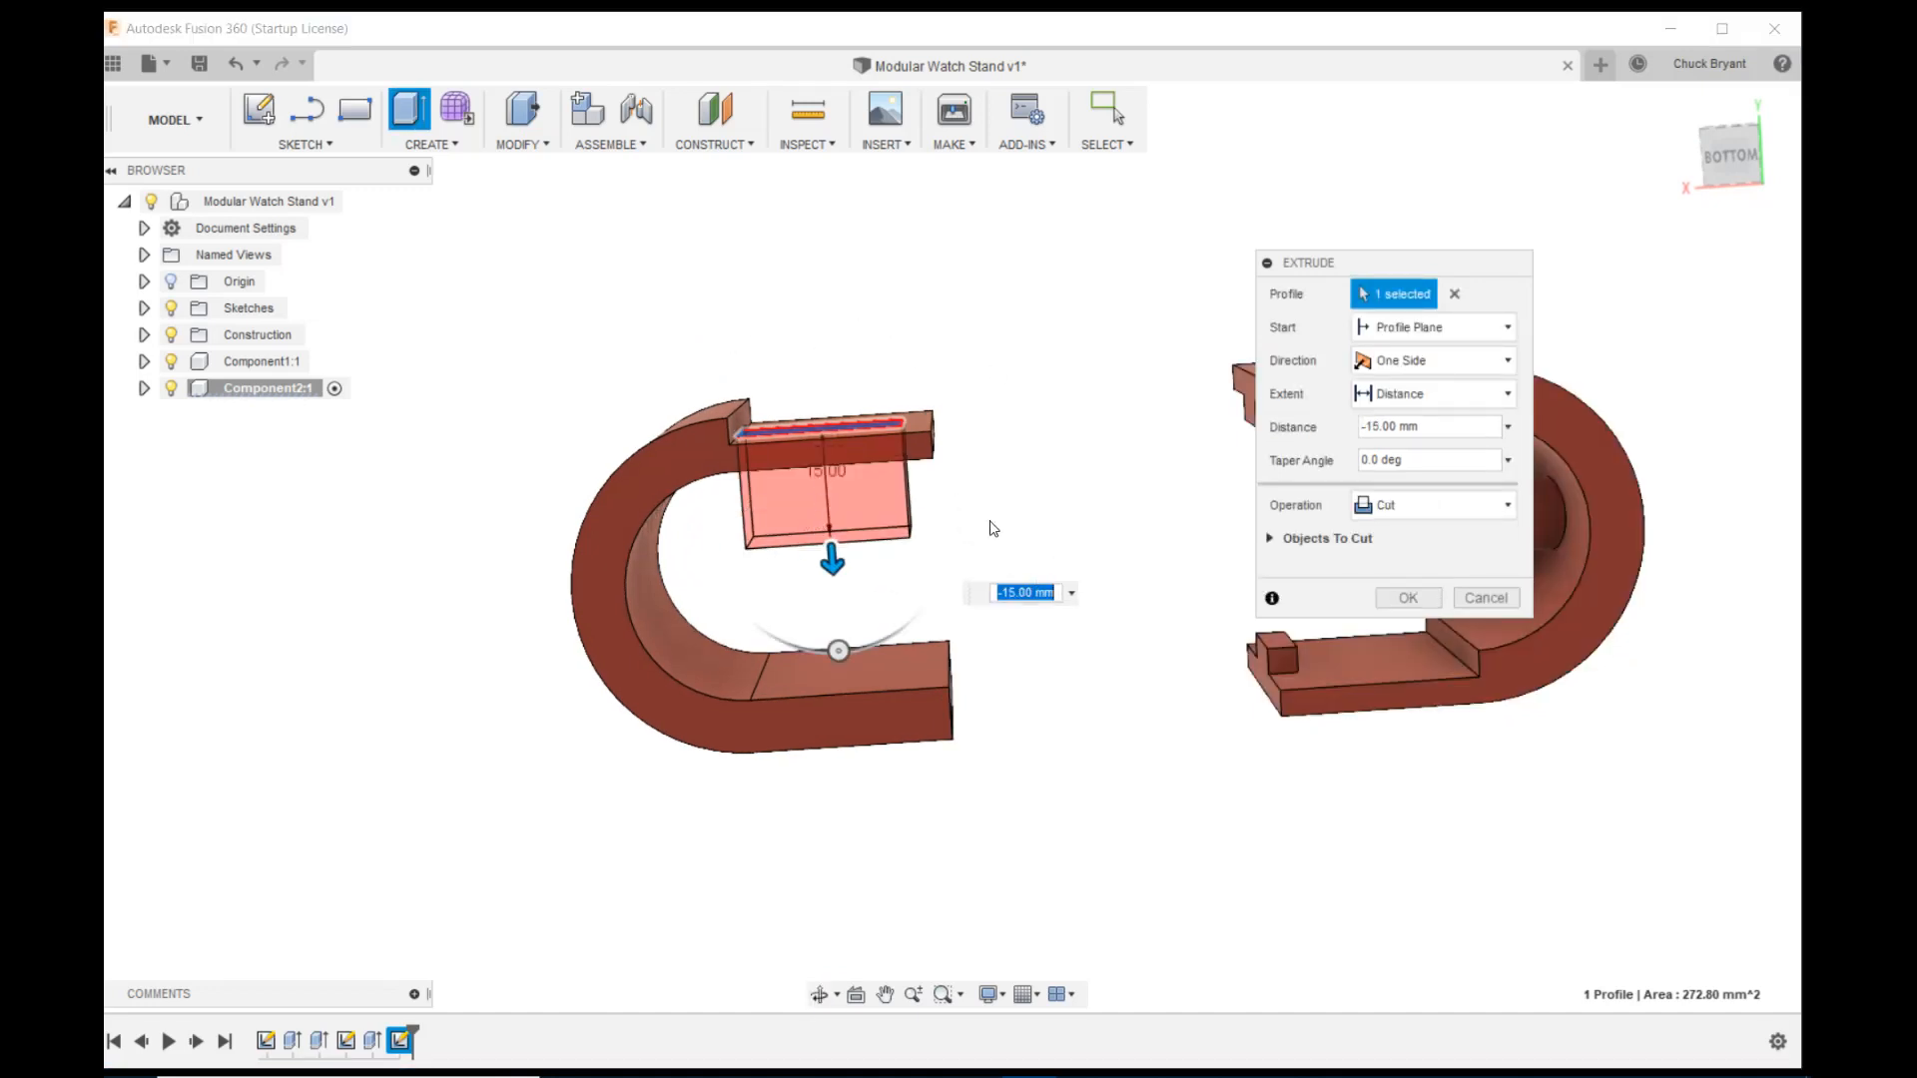
pyautogui.keyDown('shift'); pyautogui.moveTo(1038, 420); pyautogui.dragTo(1117, 347, button='middle'); pyautogui.keyUp('shift')
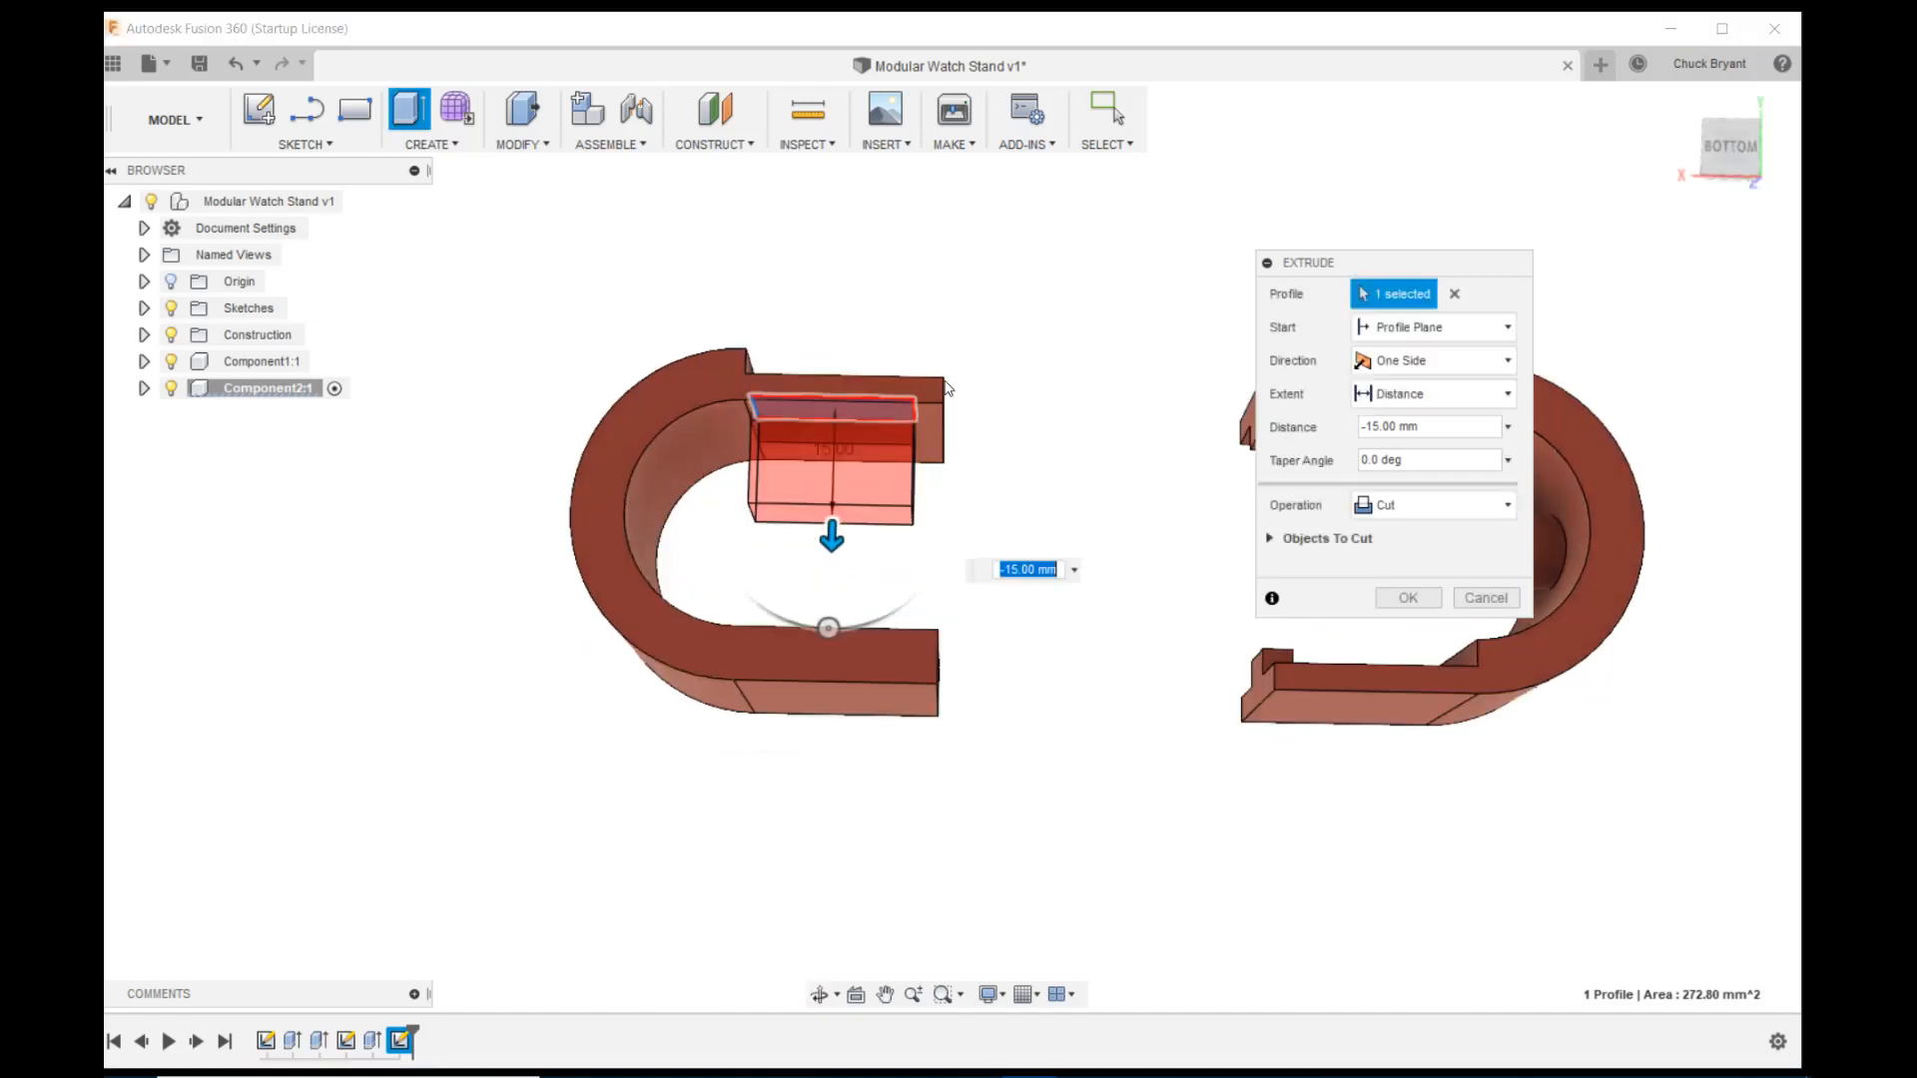
pyautogui.moveTo(832, 537); pyautogui.dragTo(814, 811)
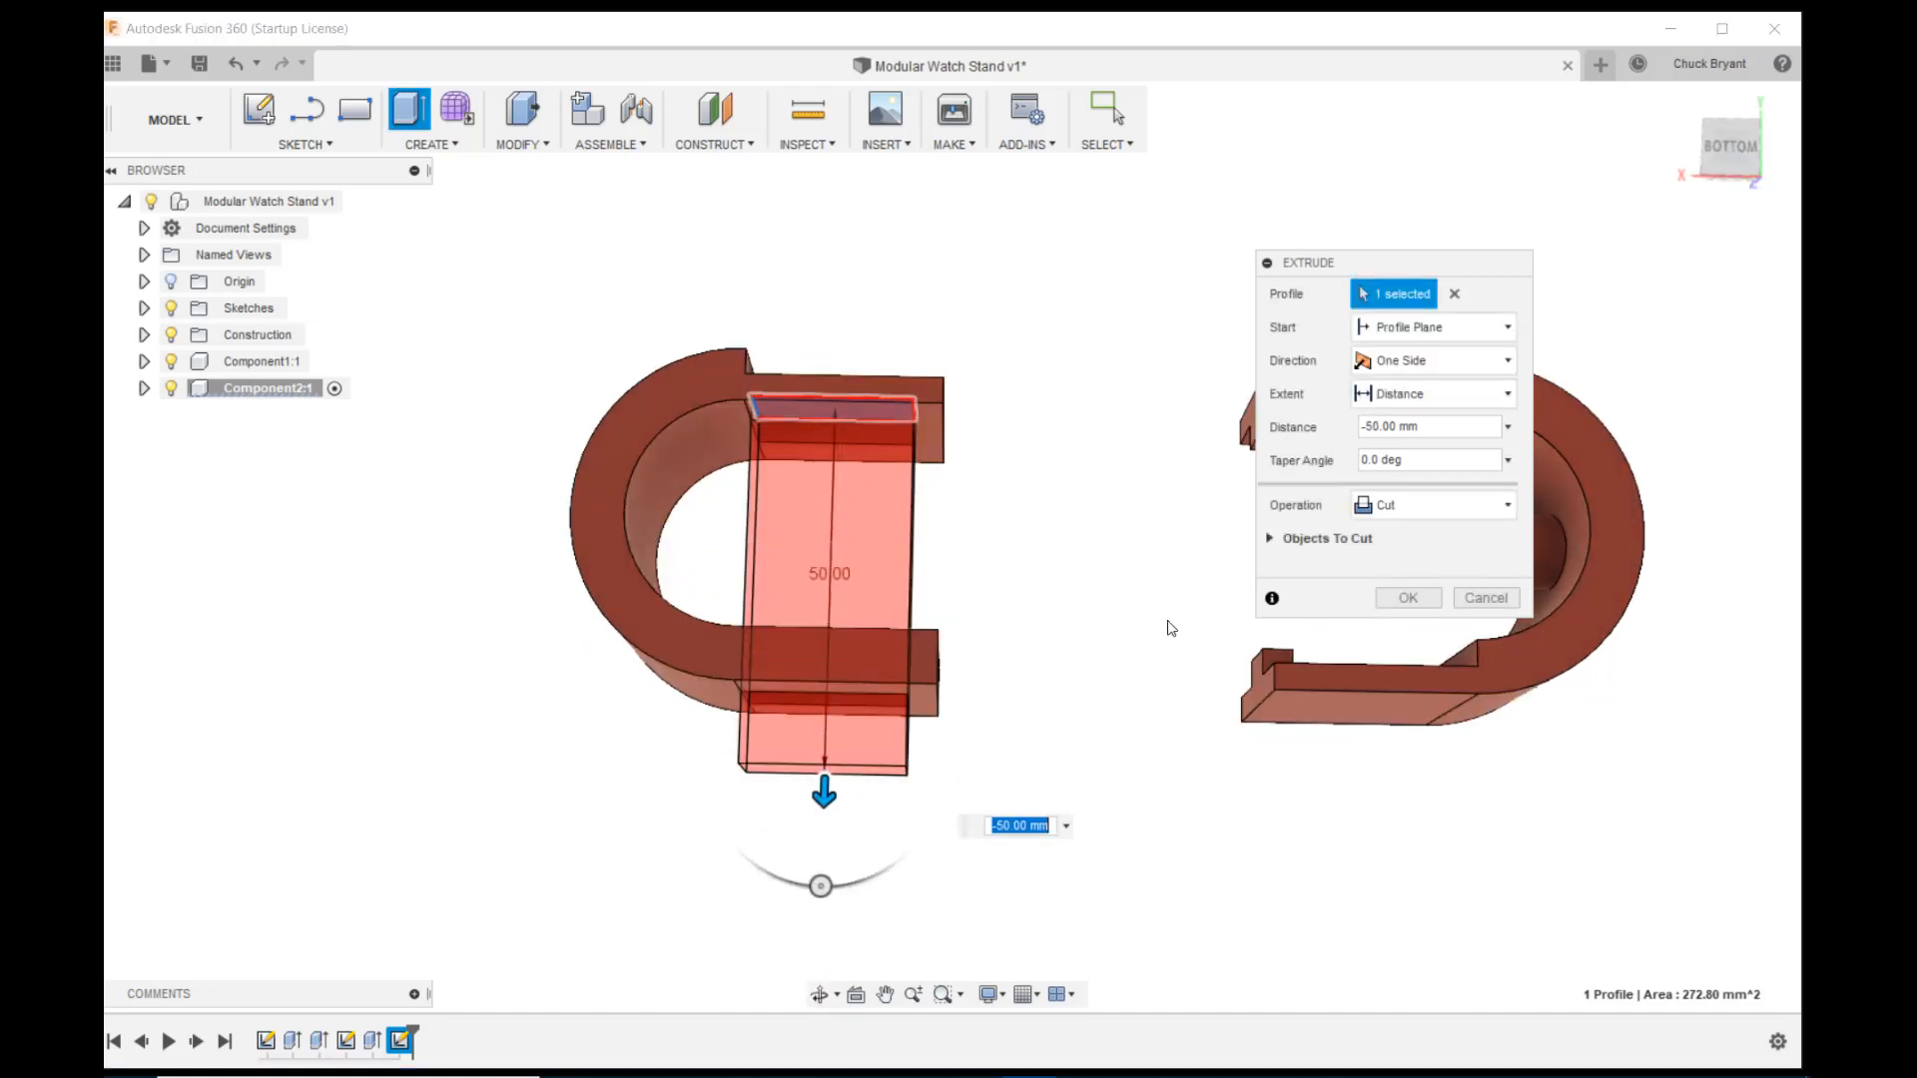
pyautogui.click(1492, 393)
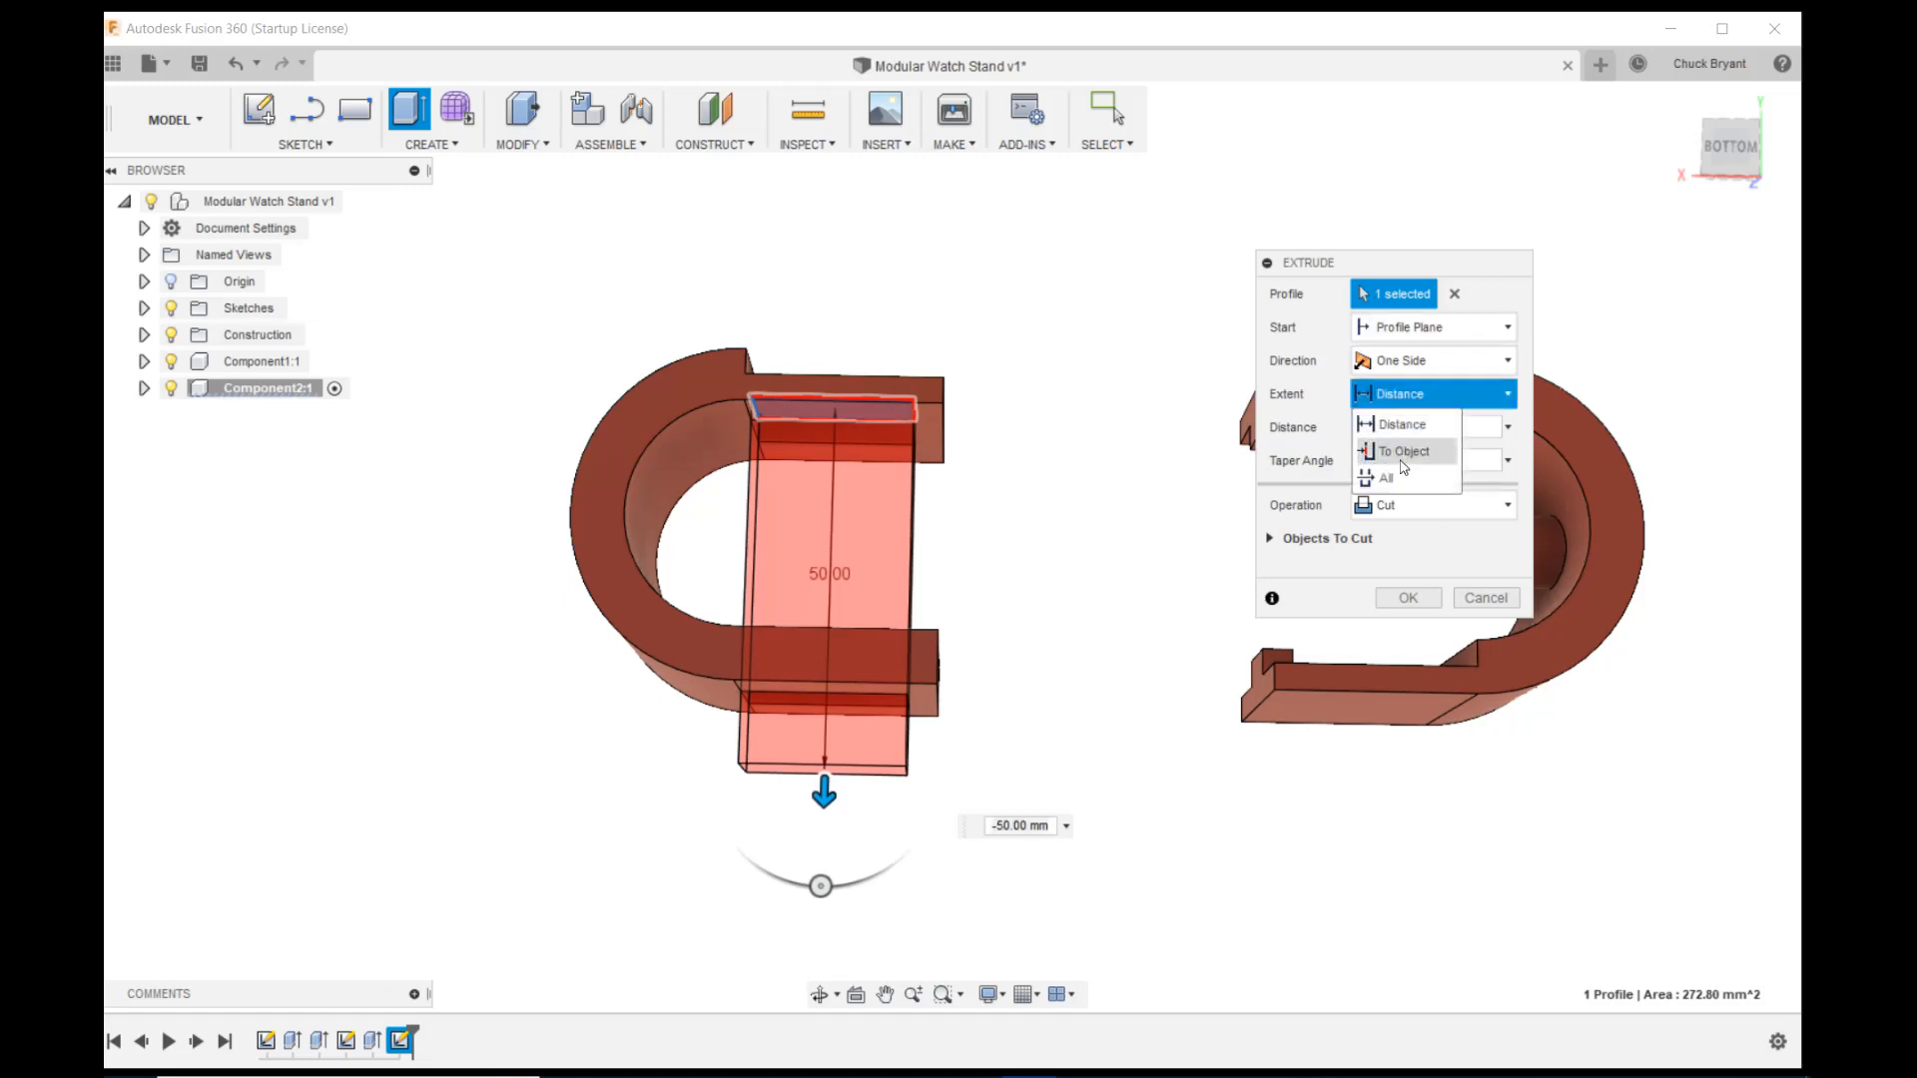
pyautogui.click(1396, 426)
pyautogui.keyDown('shift'); pyautogui.moveTo(1168, 483); pyautogui.dragTo(1027, 560, button='middle'); pyautogui.keyUp('shift')
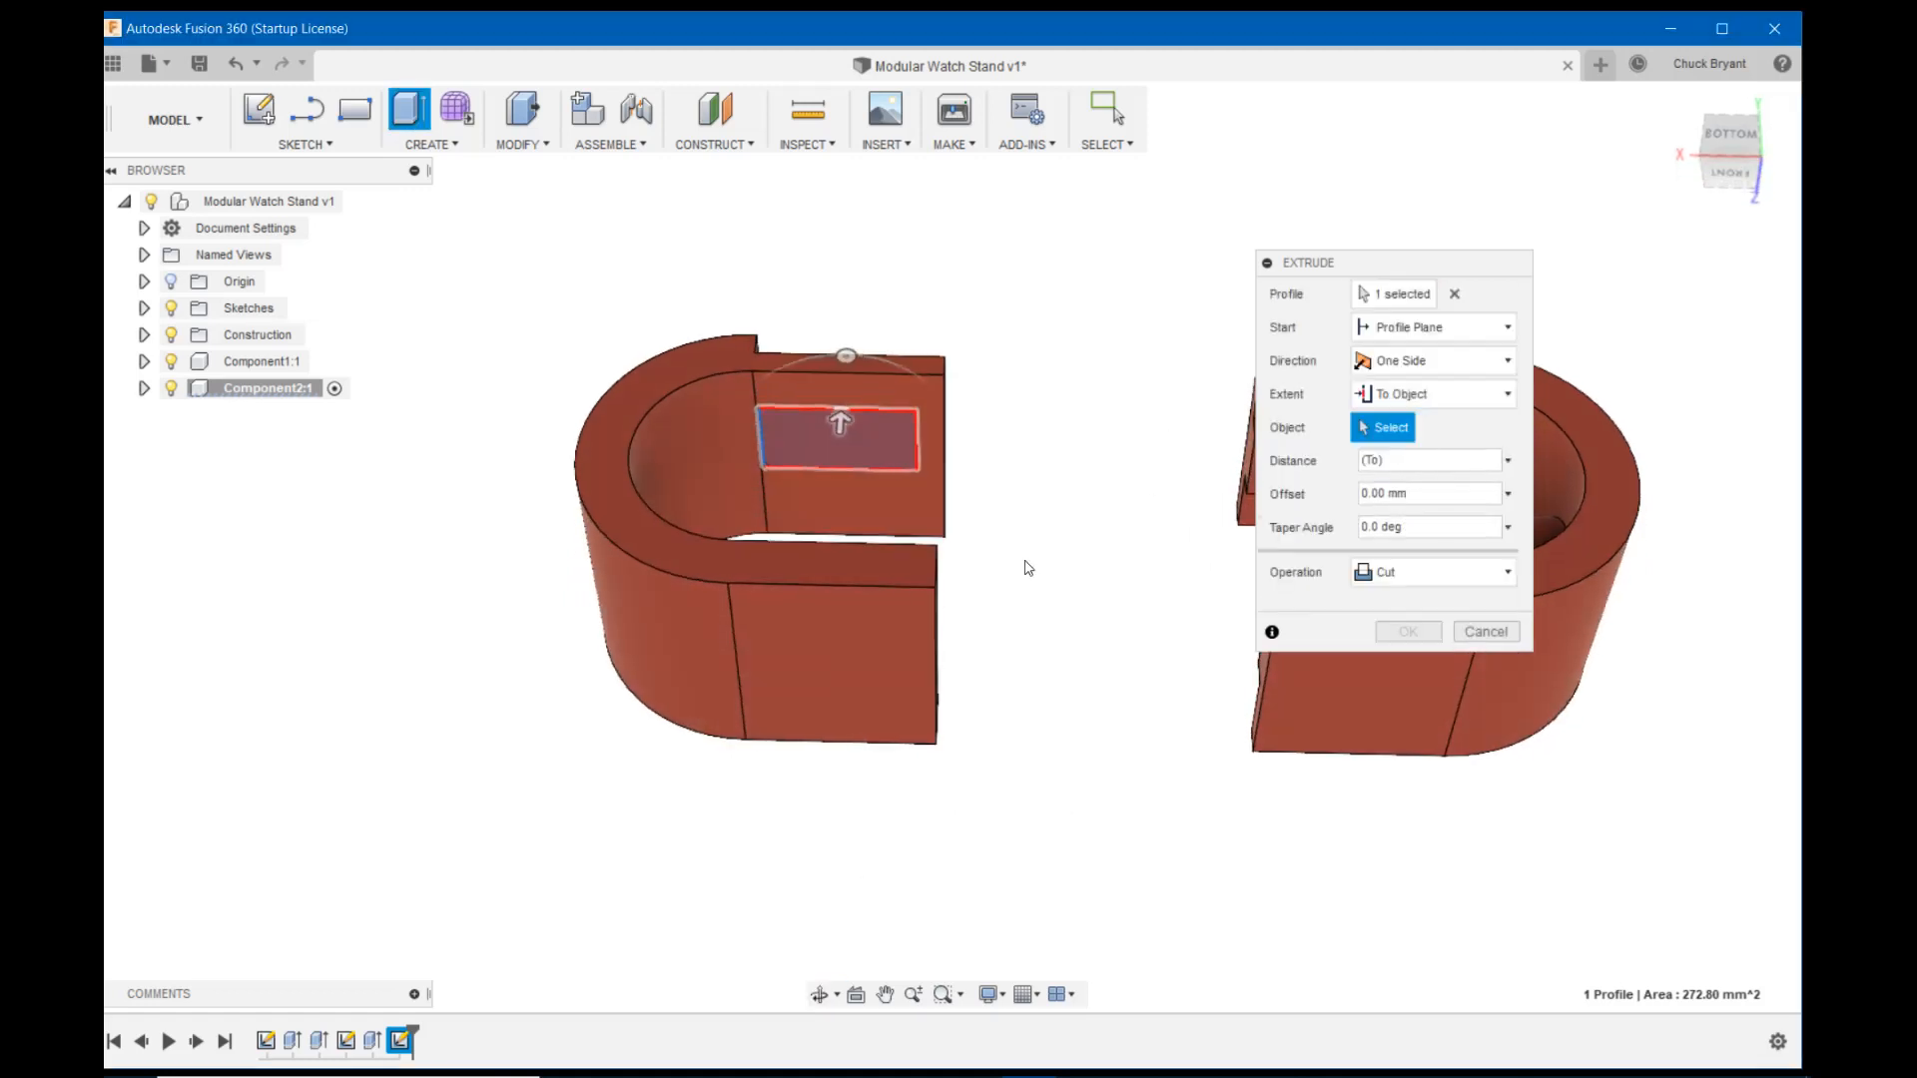
pyautogui.click(897, 661)
pyautogui.keyDown('shift'); pyautogui.moveTo(896, 660); pyautogui.dragTo(1088, 389, button='middle'); pyautogui.keyUp('shift')
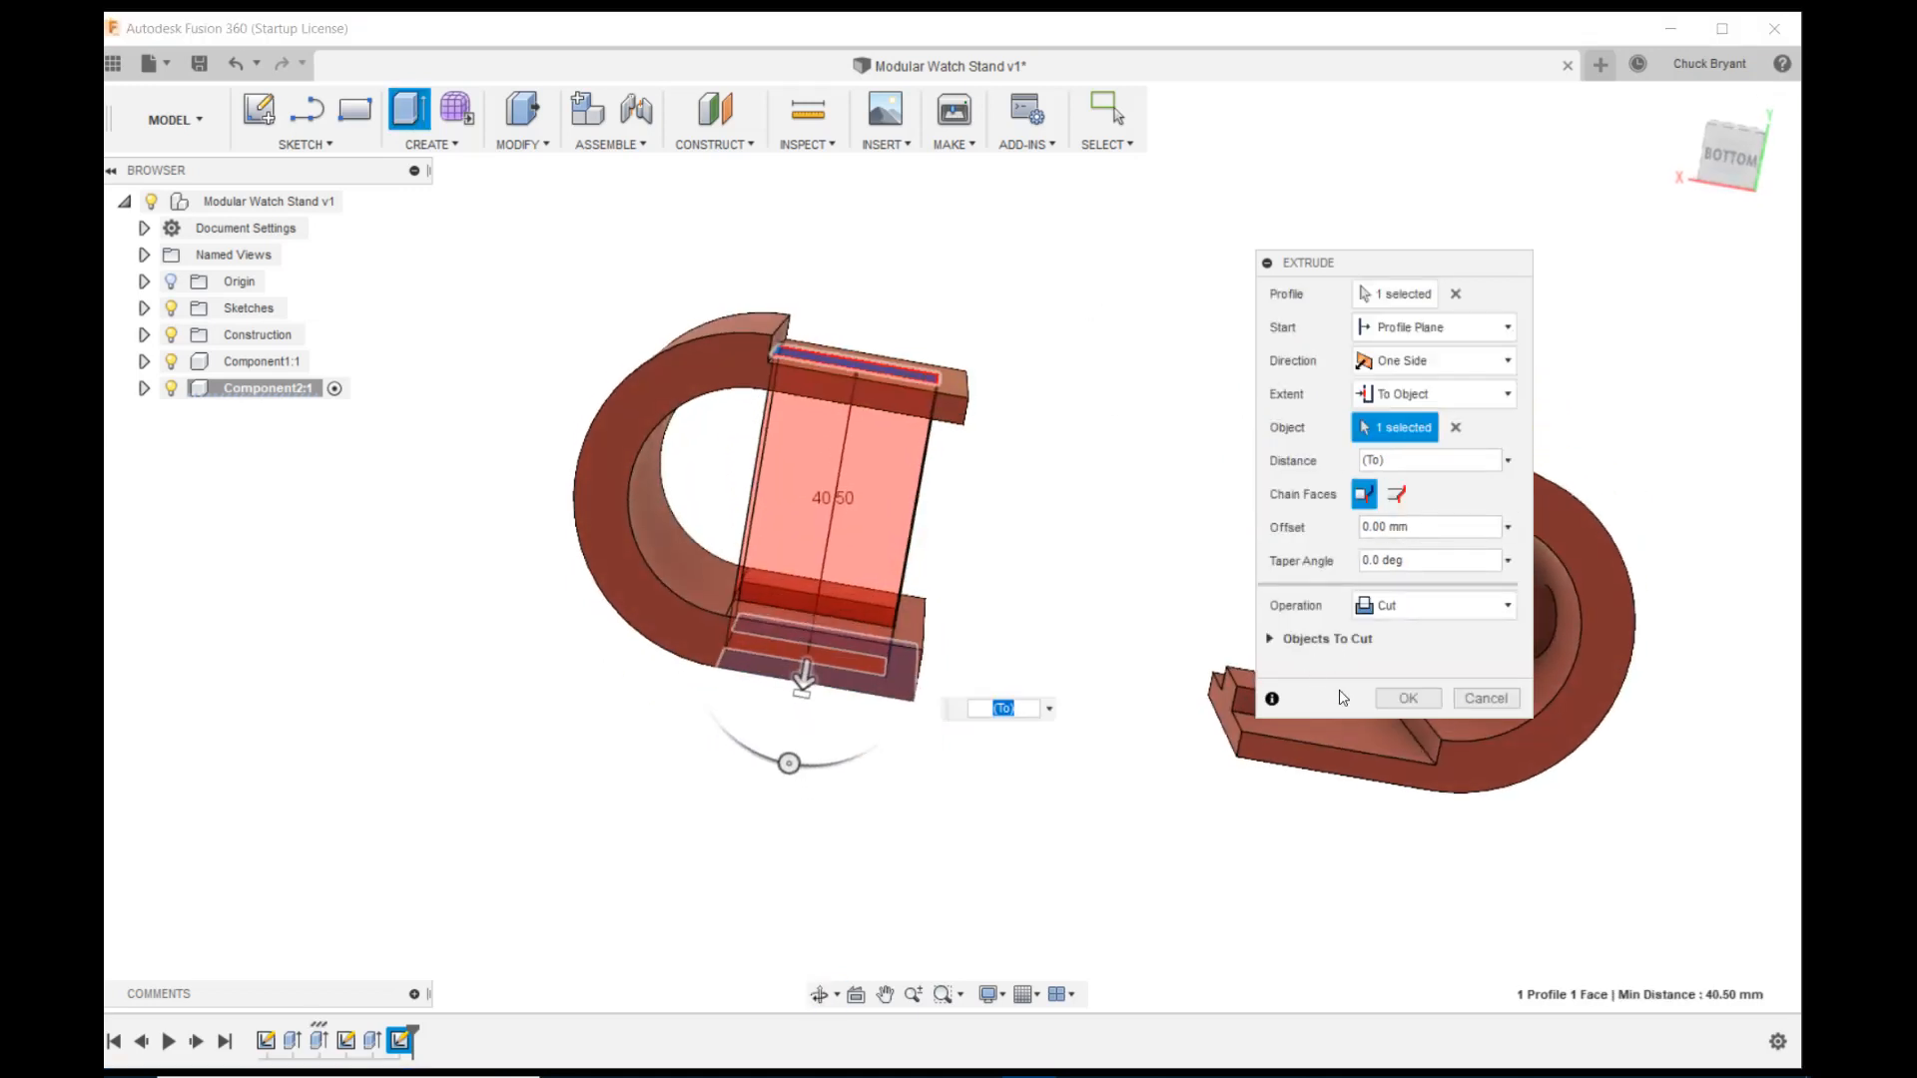
pyautogui.click(1435, 696)
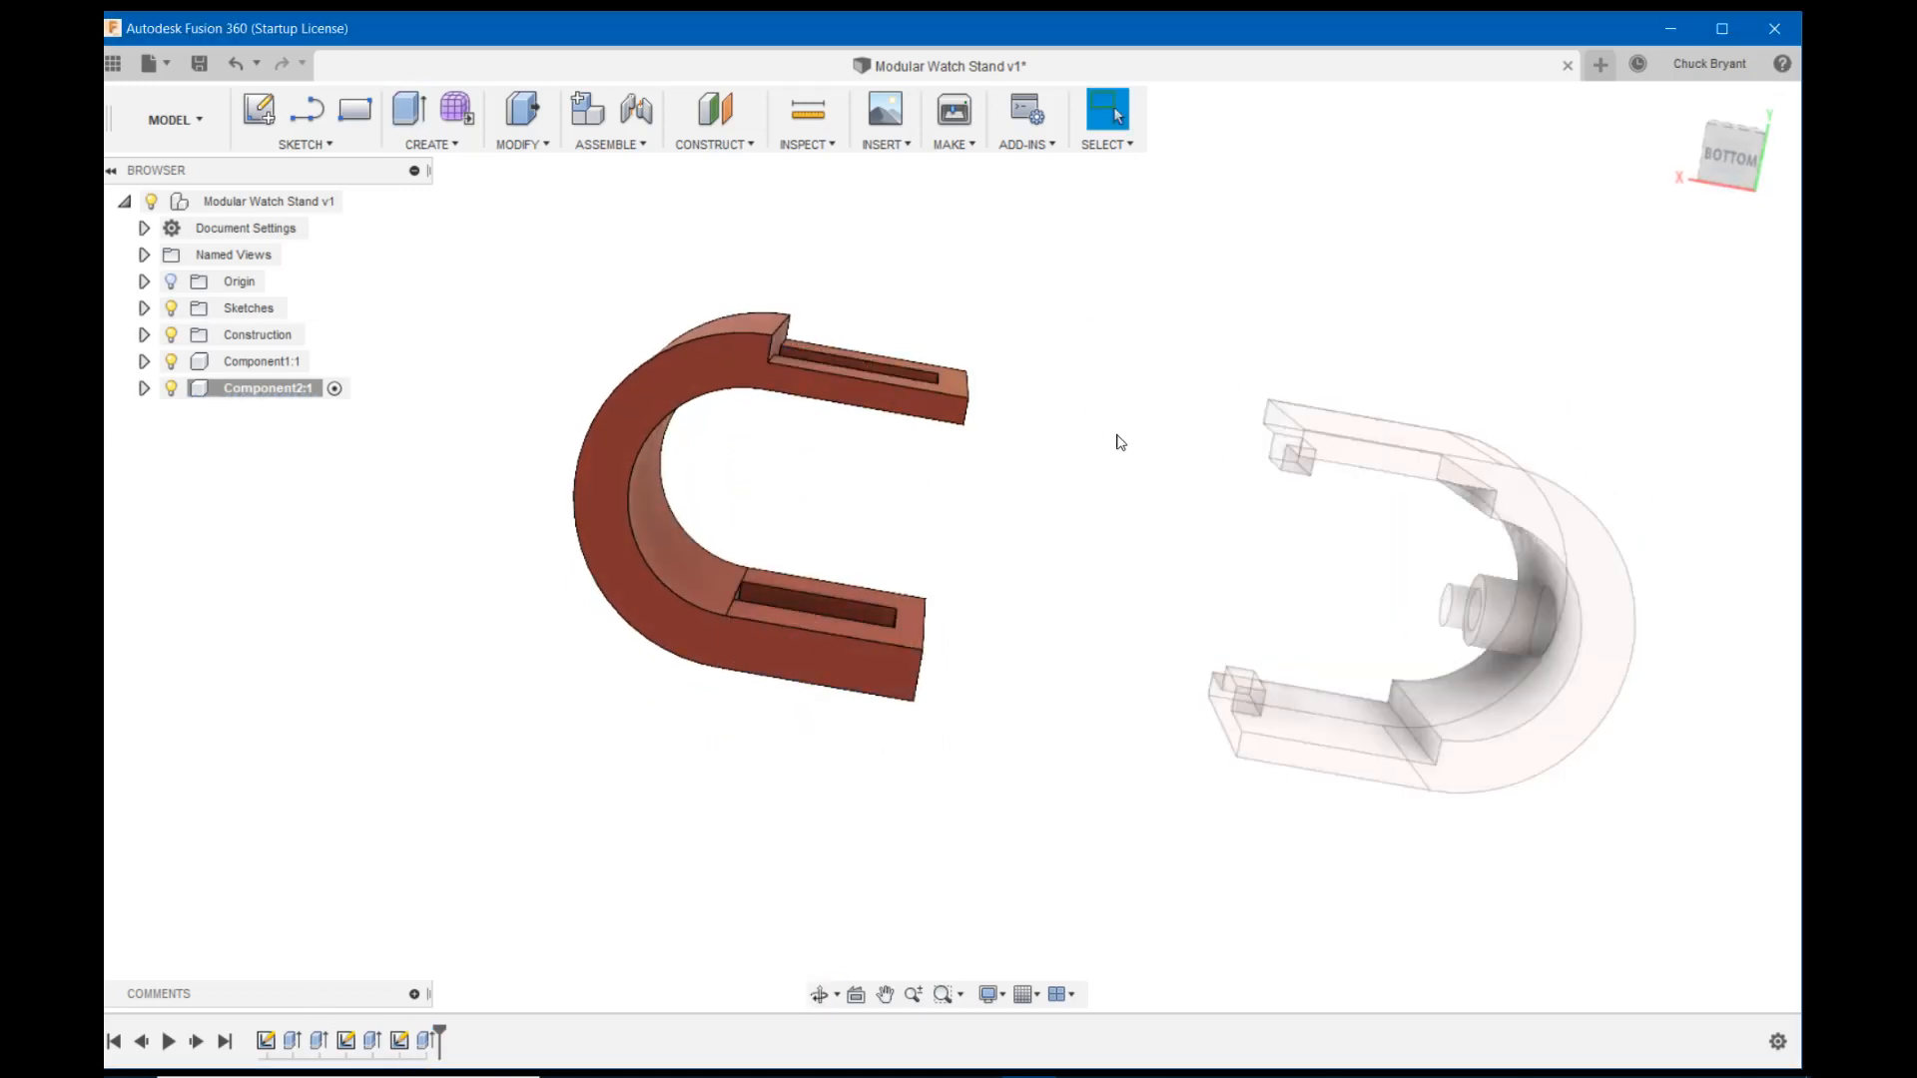
# Start a sketch on the end face of the leg without a recess and begin a rectangle at its upper outer corner
pyautogui.keyDown('shift'); pyautogui.moveTo(1120, 442); pyautogui.dragTo(925, 299, button='middle'); pyautogui.keyUp('shift')
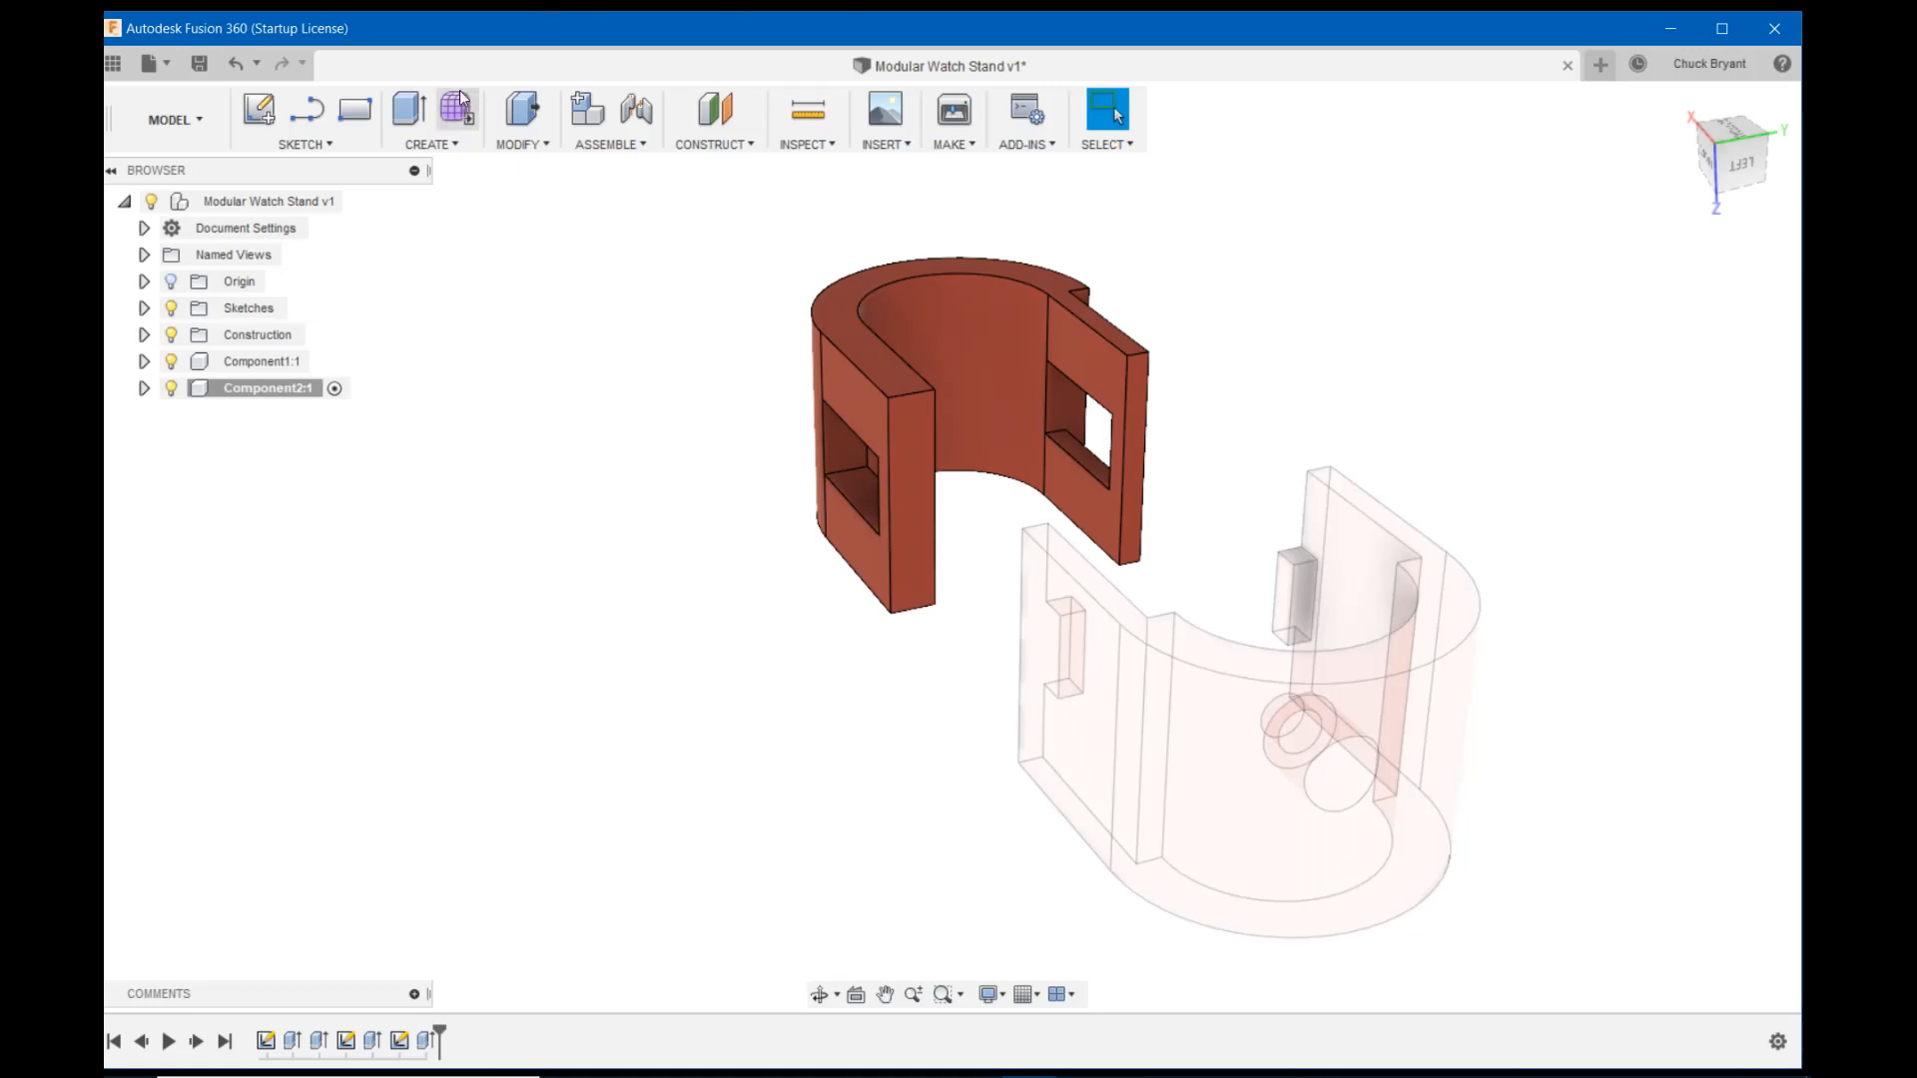
pyautogui.click(268, 115)
pyautogui.click(1275, 586)
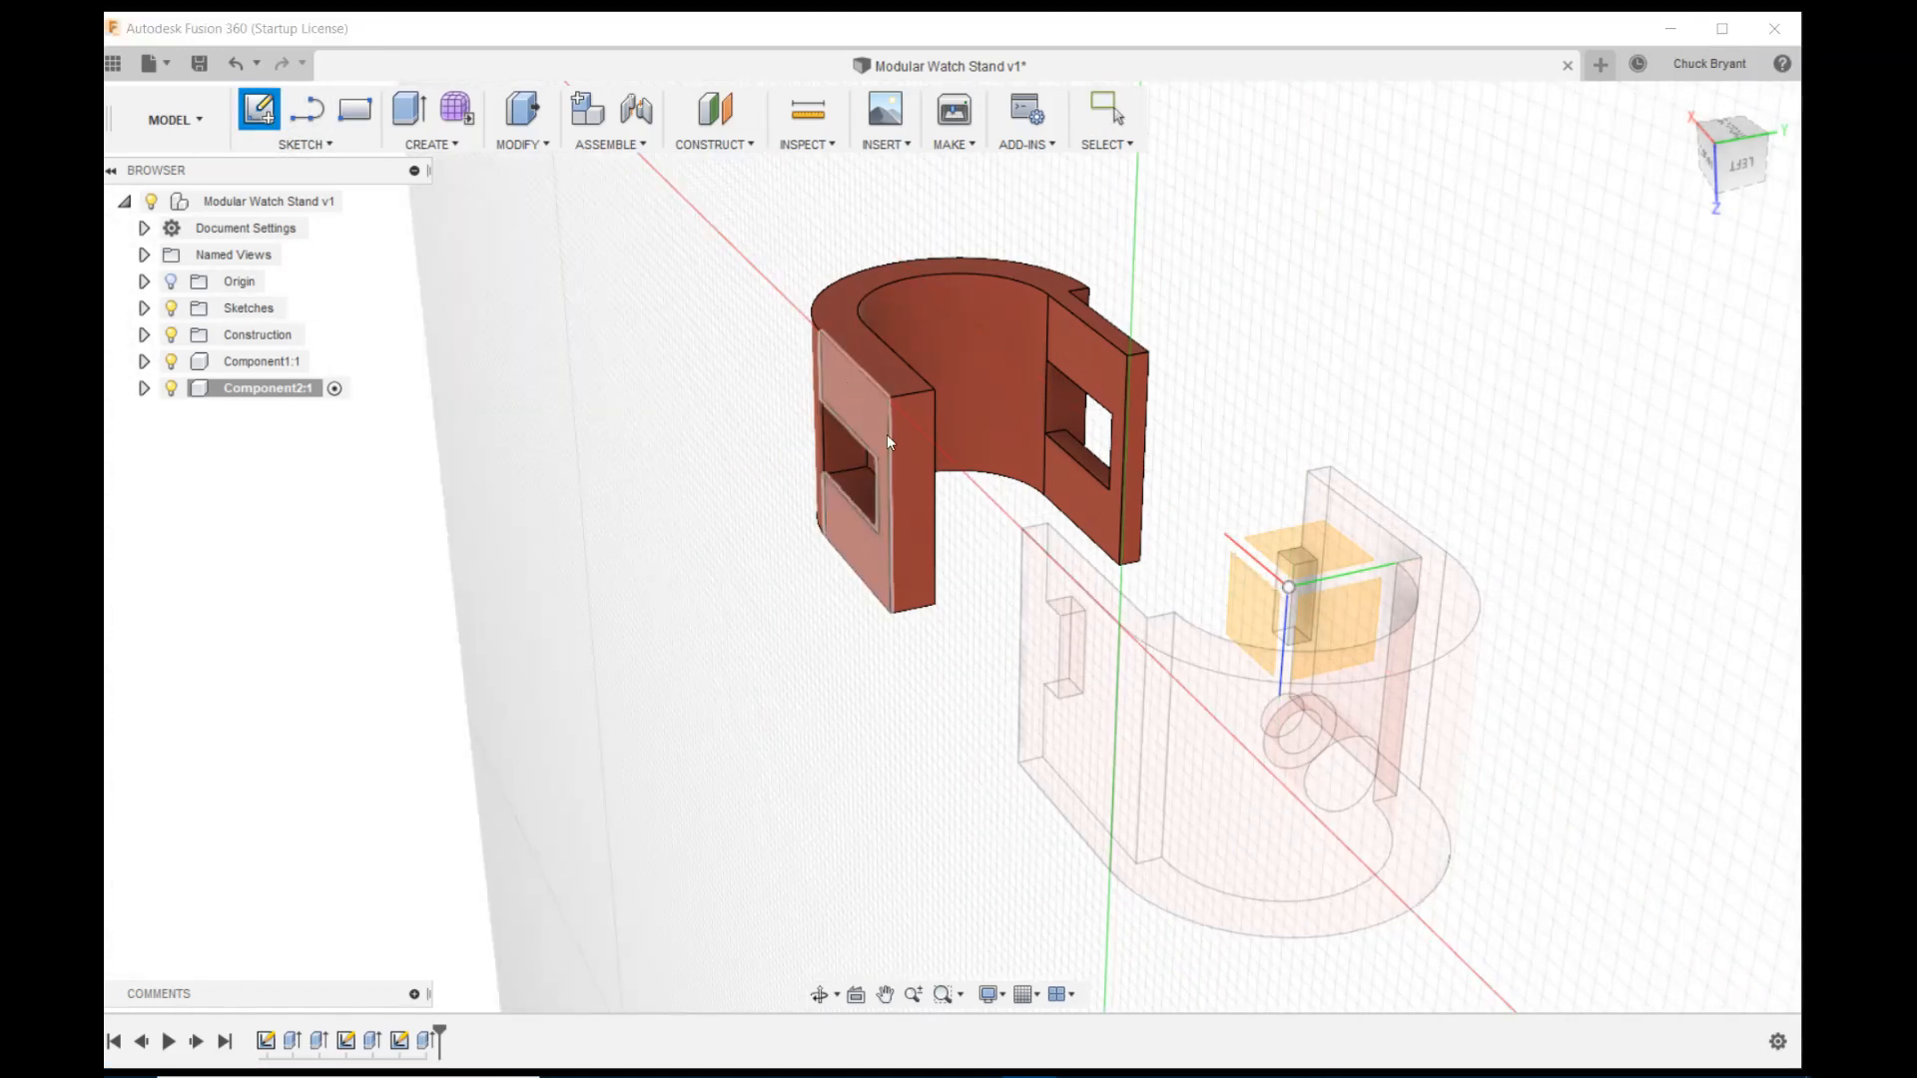
pyautogui.moveTo(975, 321)
pyautogui.keyDown('shift'); pyautogui.mouseDown(button='middle')
pyautogui.moveTo(1104, 319)
pyautogui.moveTo(1016, 376)
pyautogui.mouseUp(button='middle'); pyautogui.keyUp('shift')
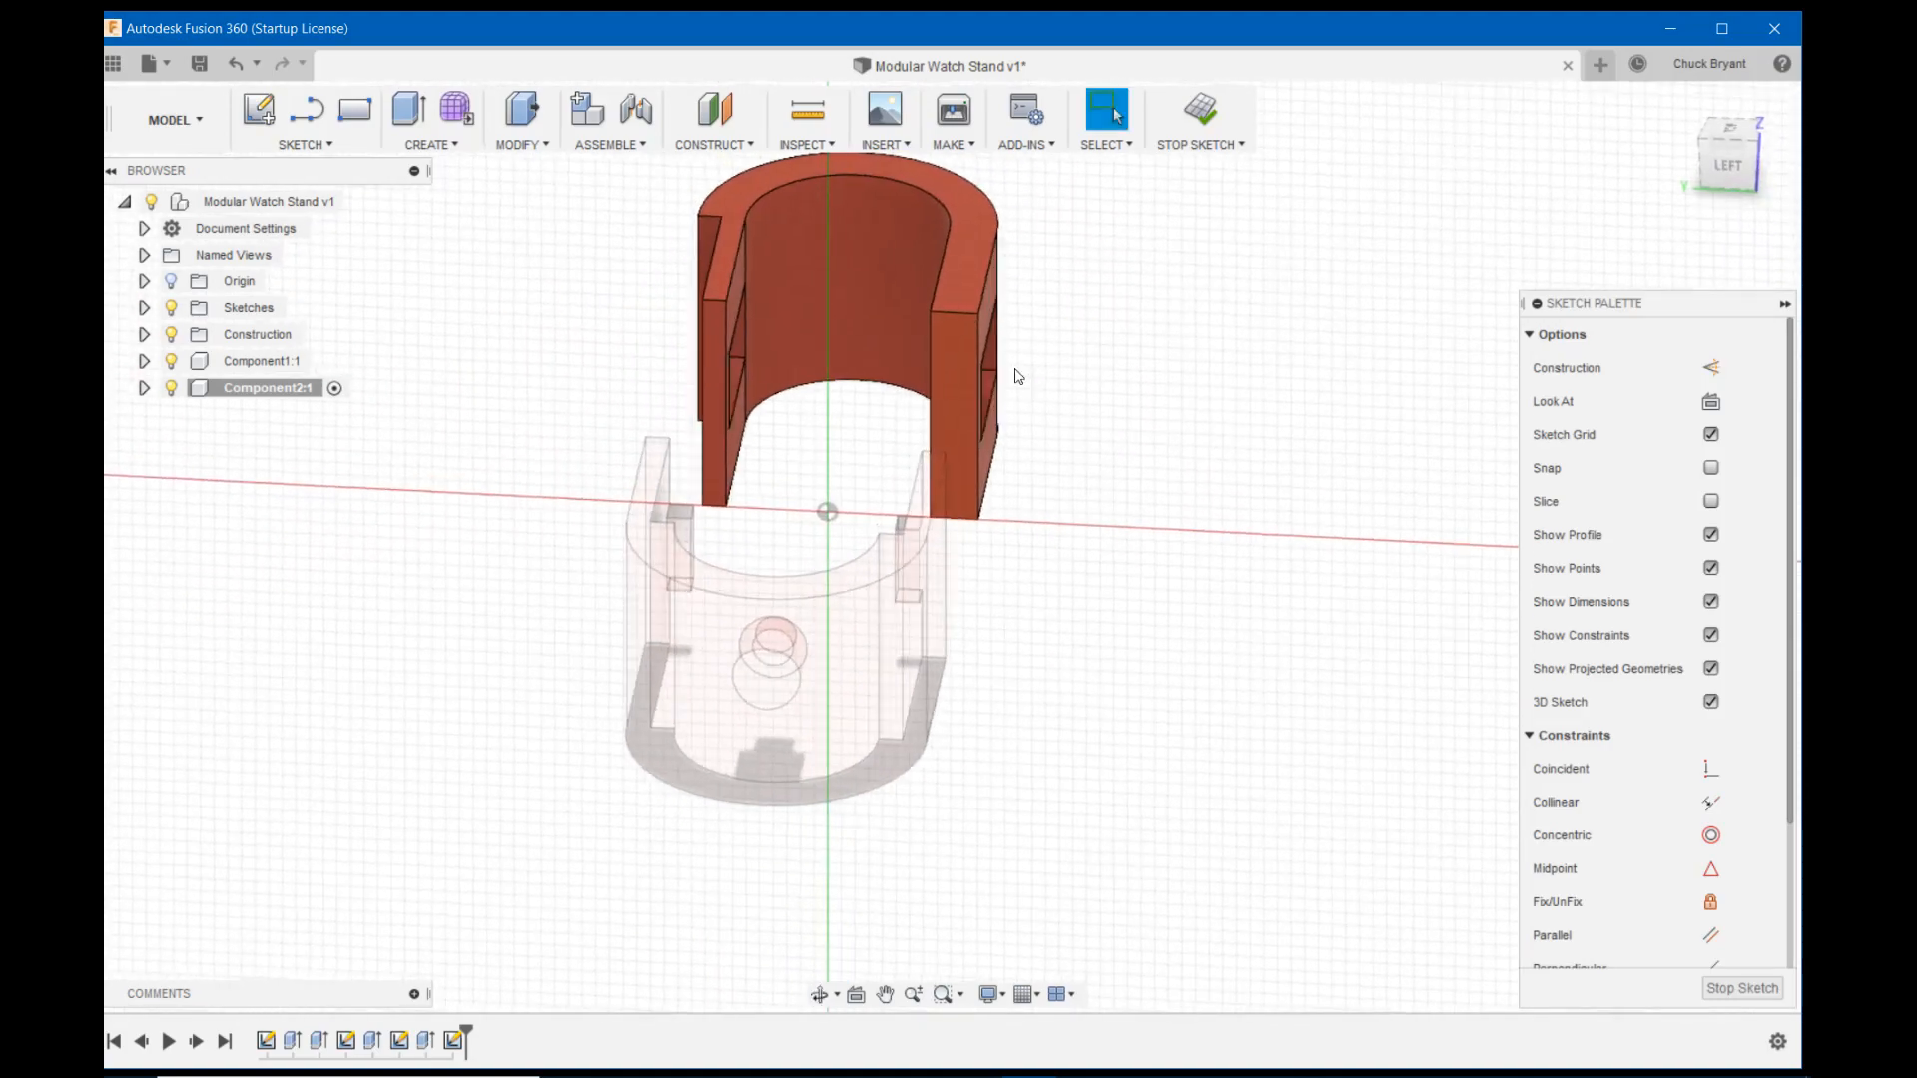
pyautogui.press('r')
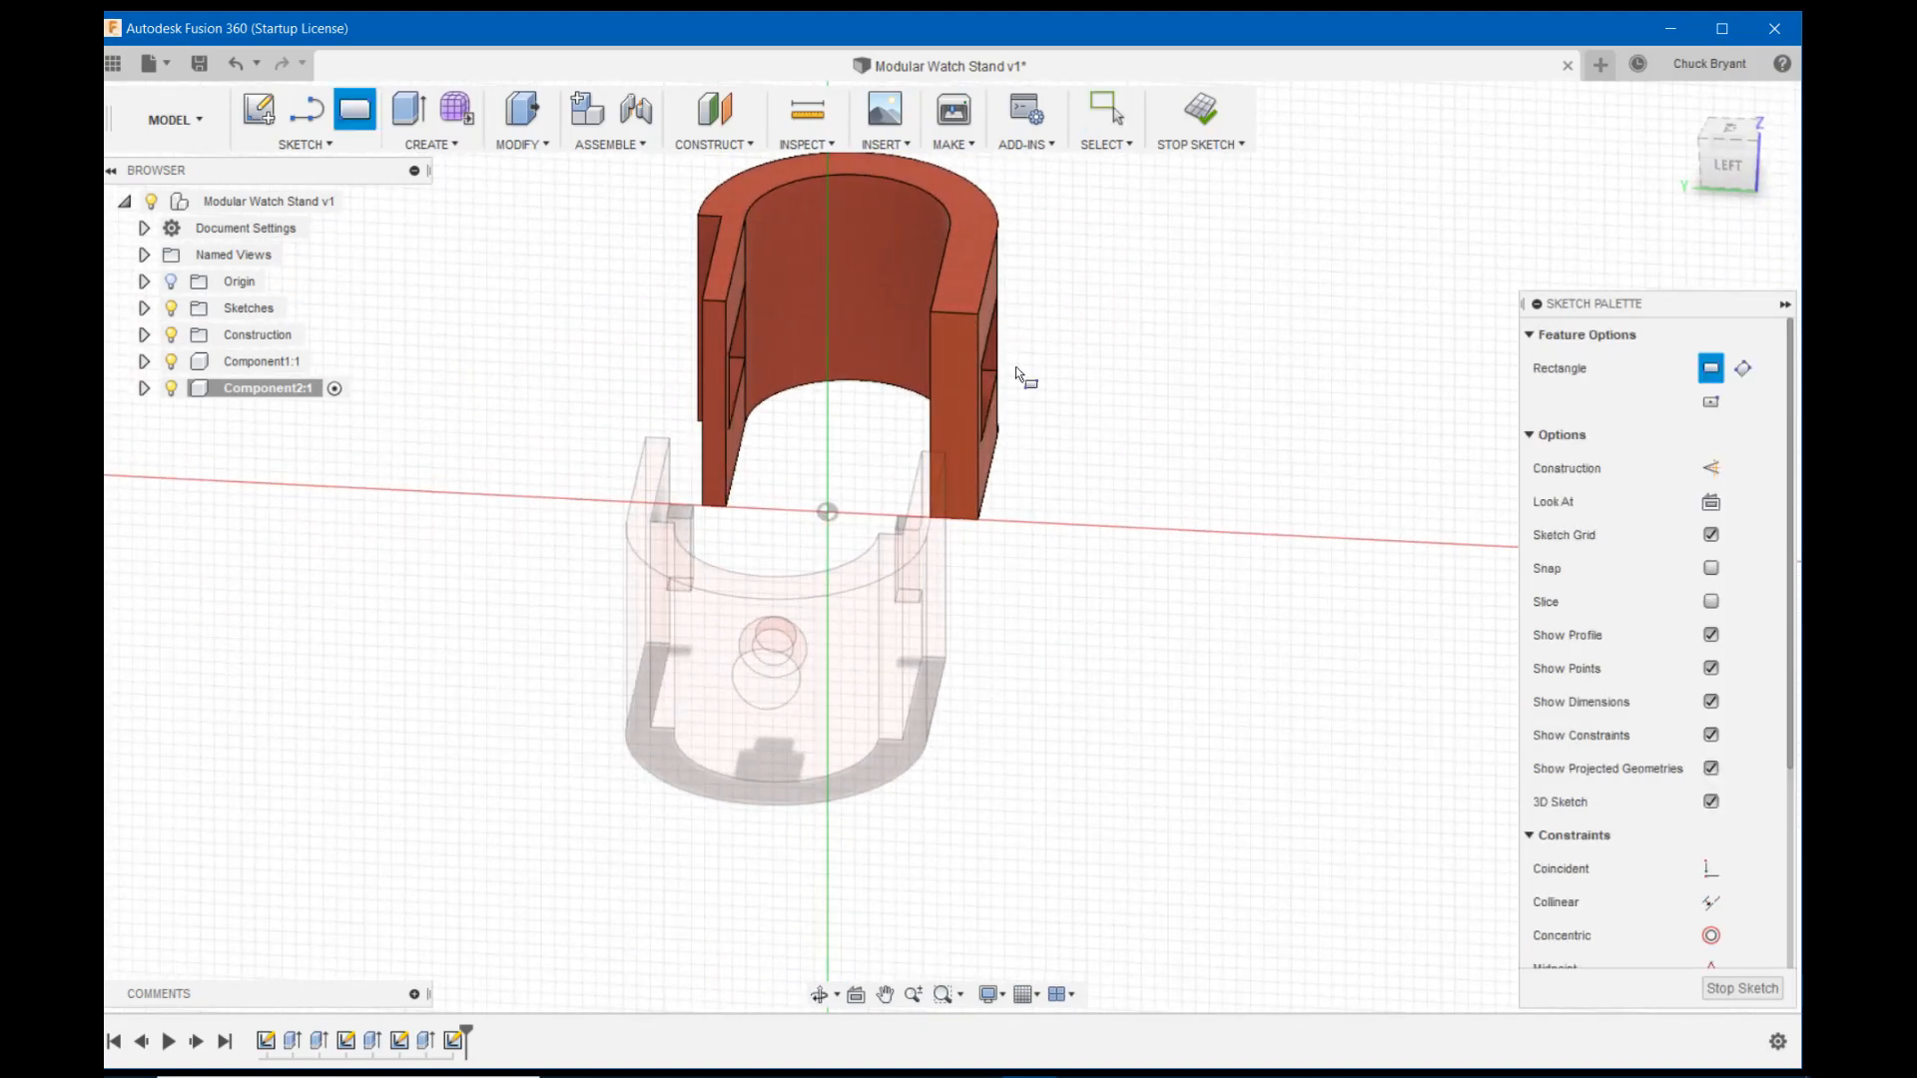
pyautogui.click(976, 319)
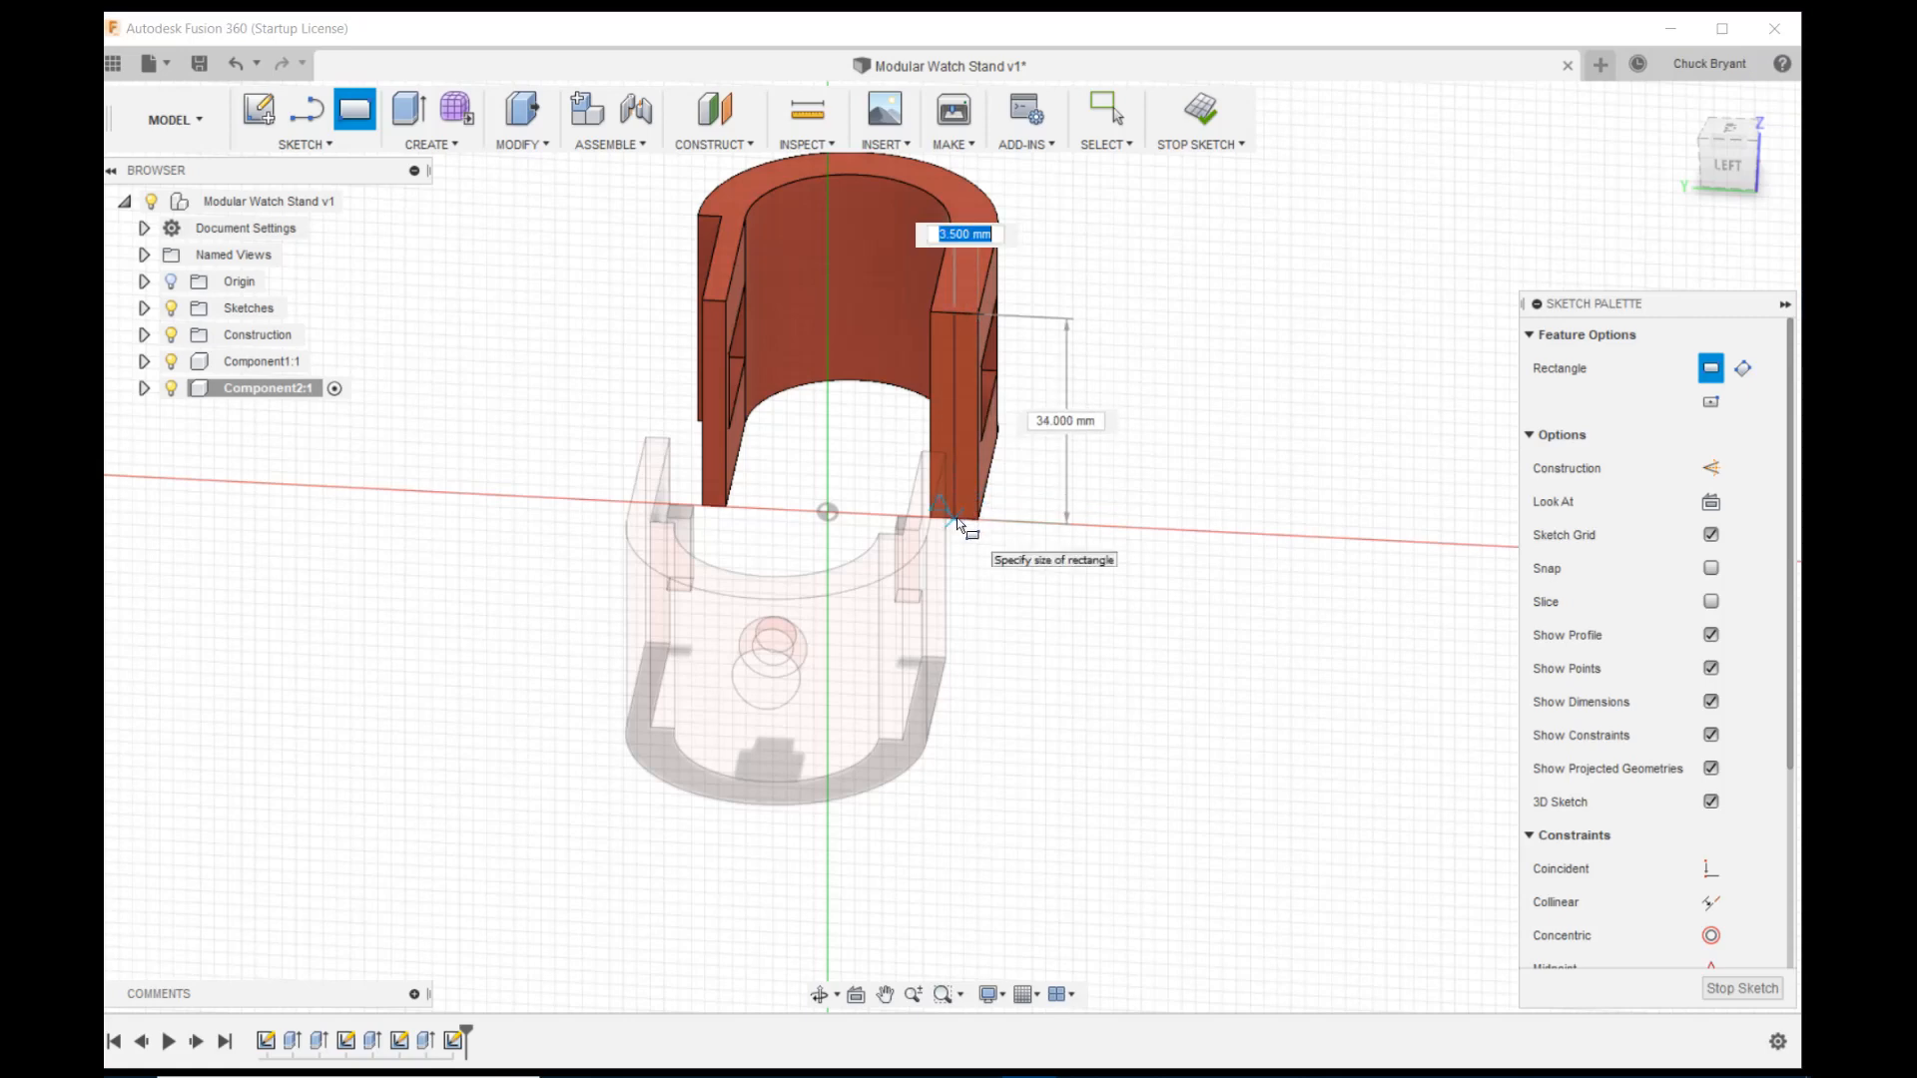
# Try SlotWidth and SlideCutWidth as the width of the rectangle on the leg's end face
pyautogui.write('slo')
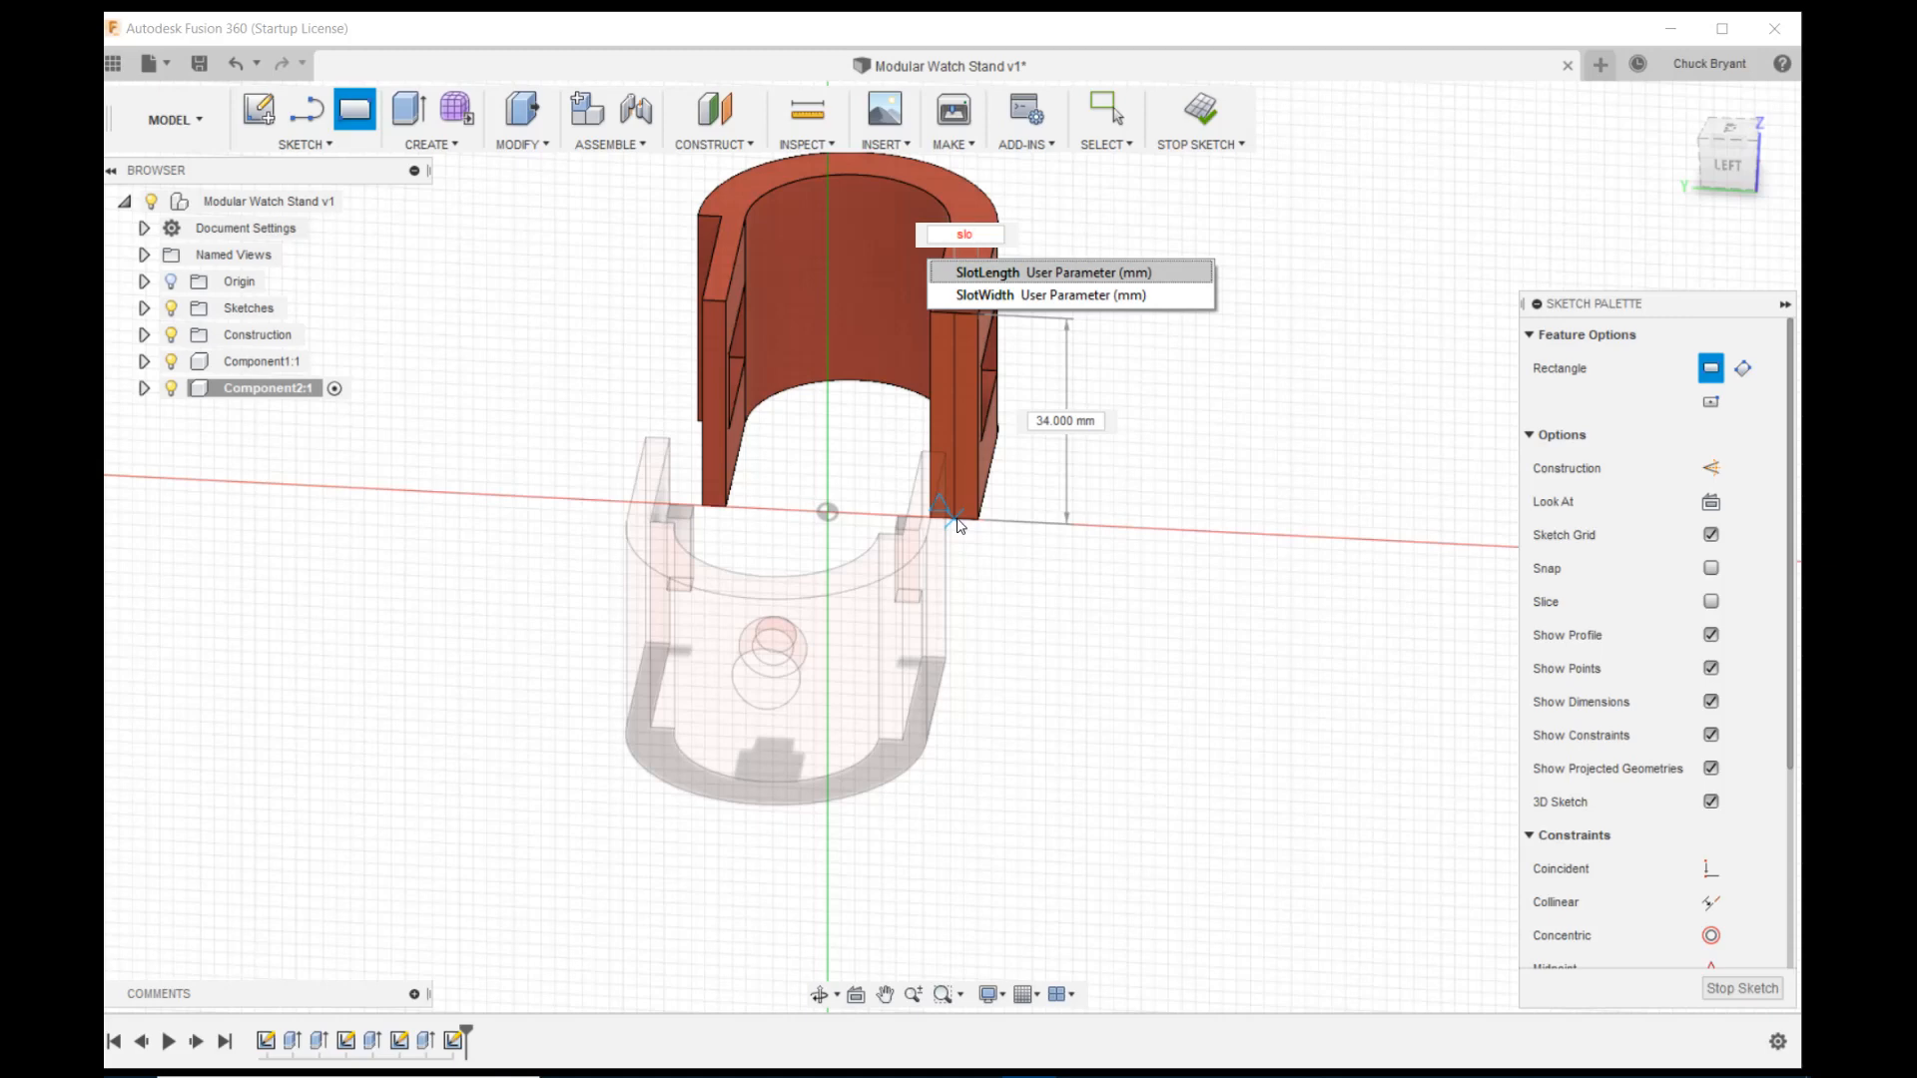
pyautogui.press('Down')
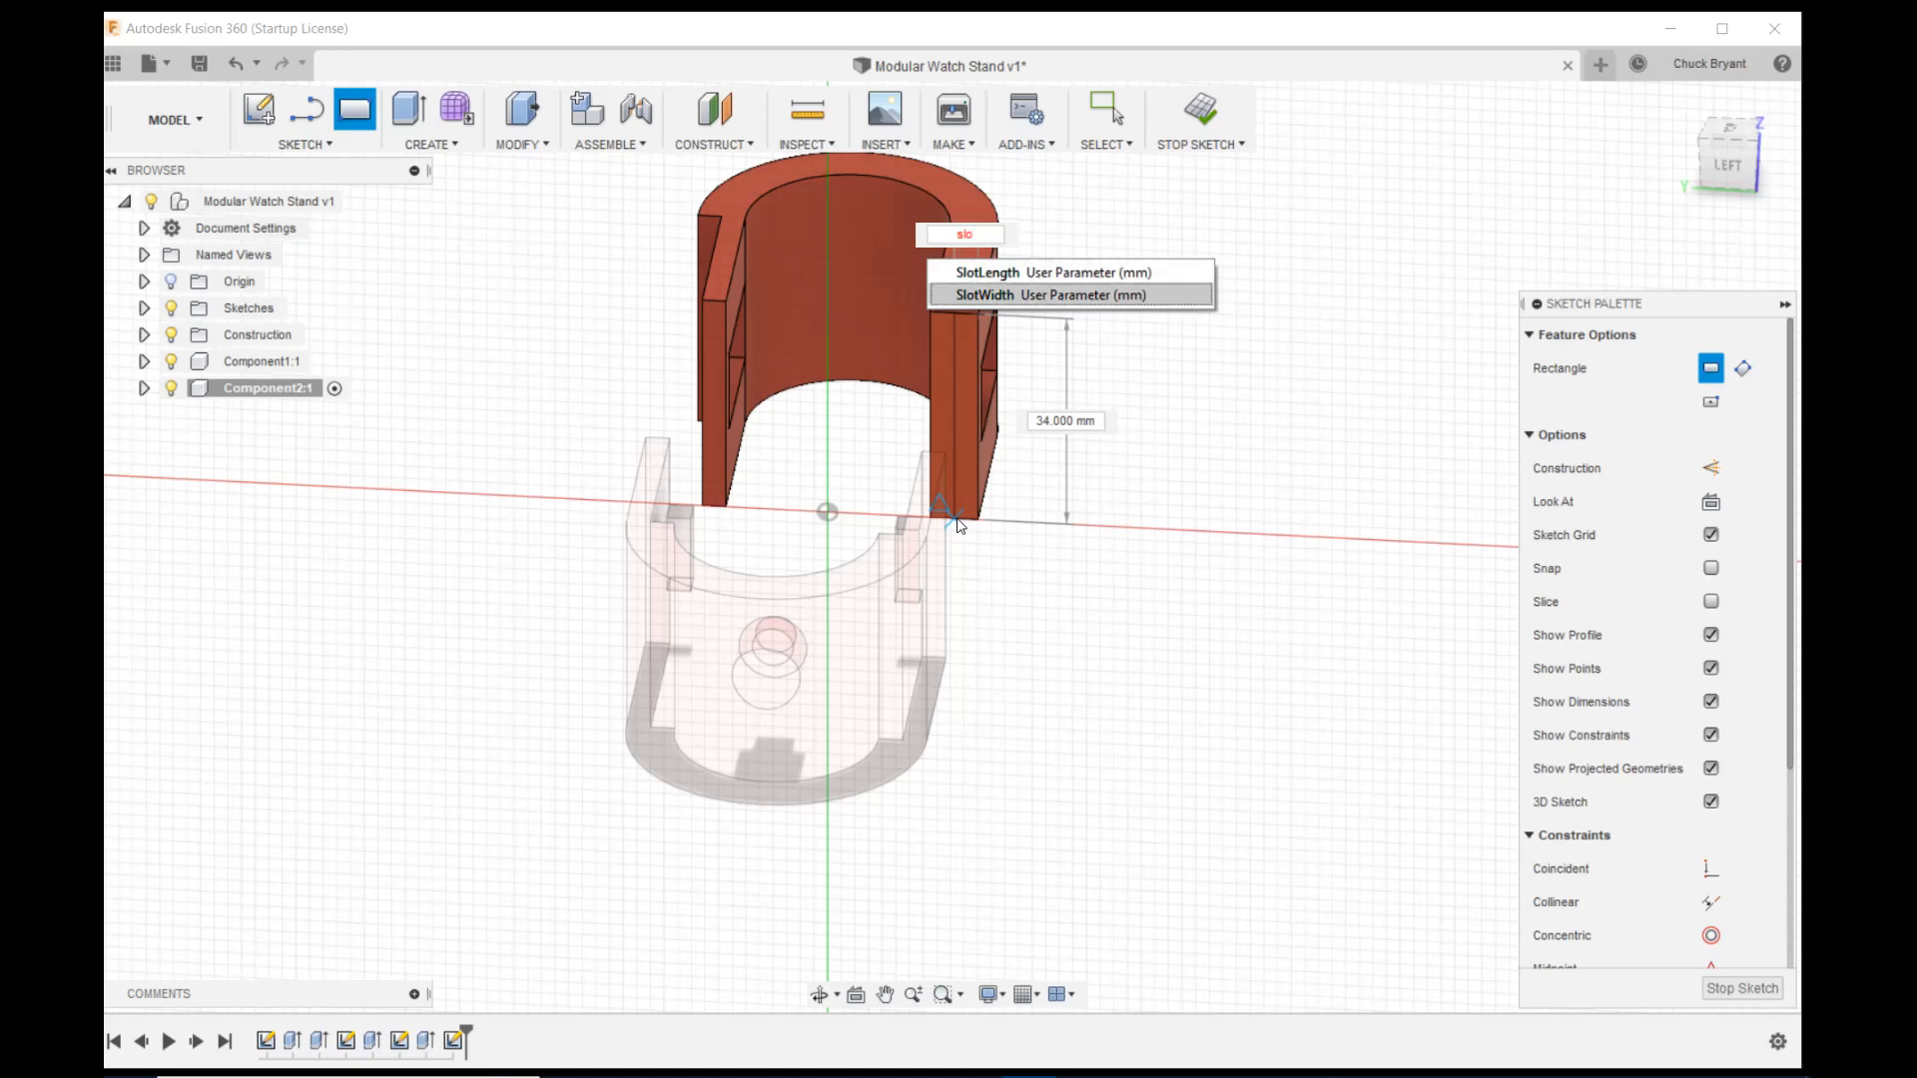
pyautogui.press('Return')
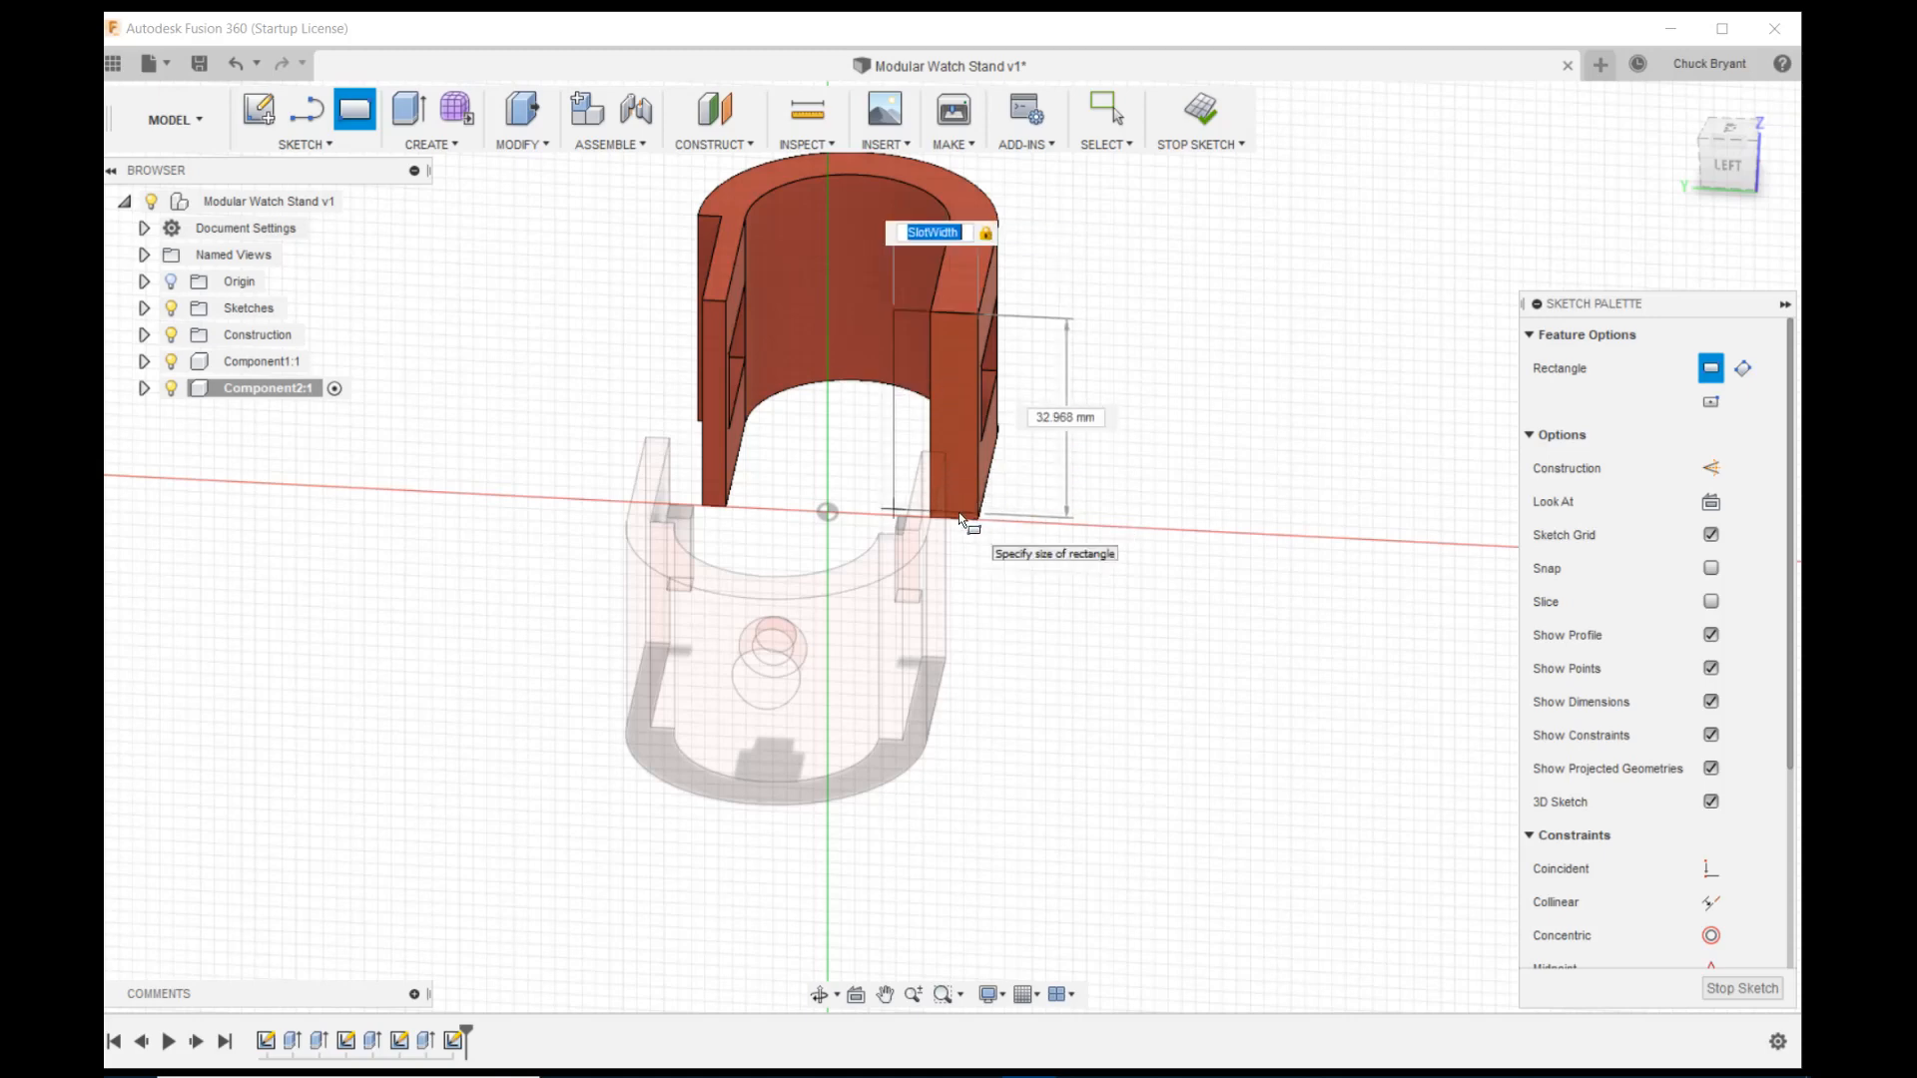
pyautogui.press('BackSpace')
pyautogui.write('sl')
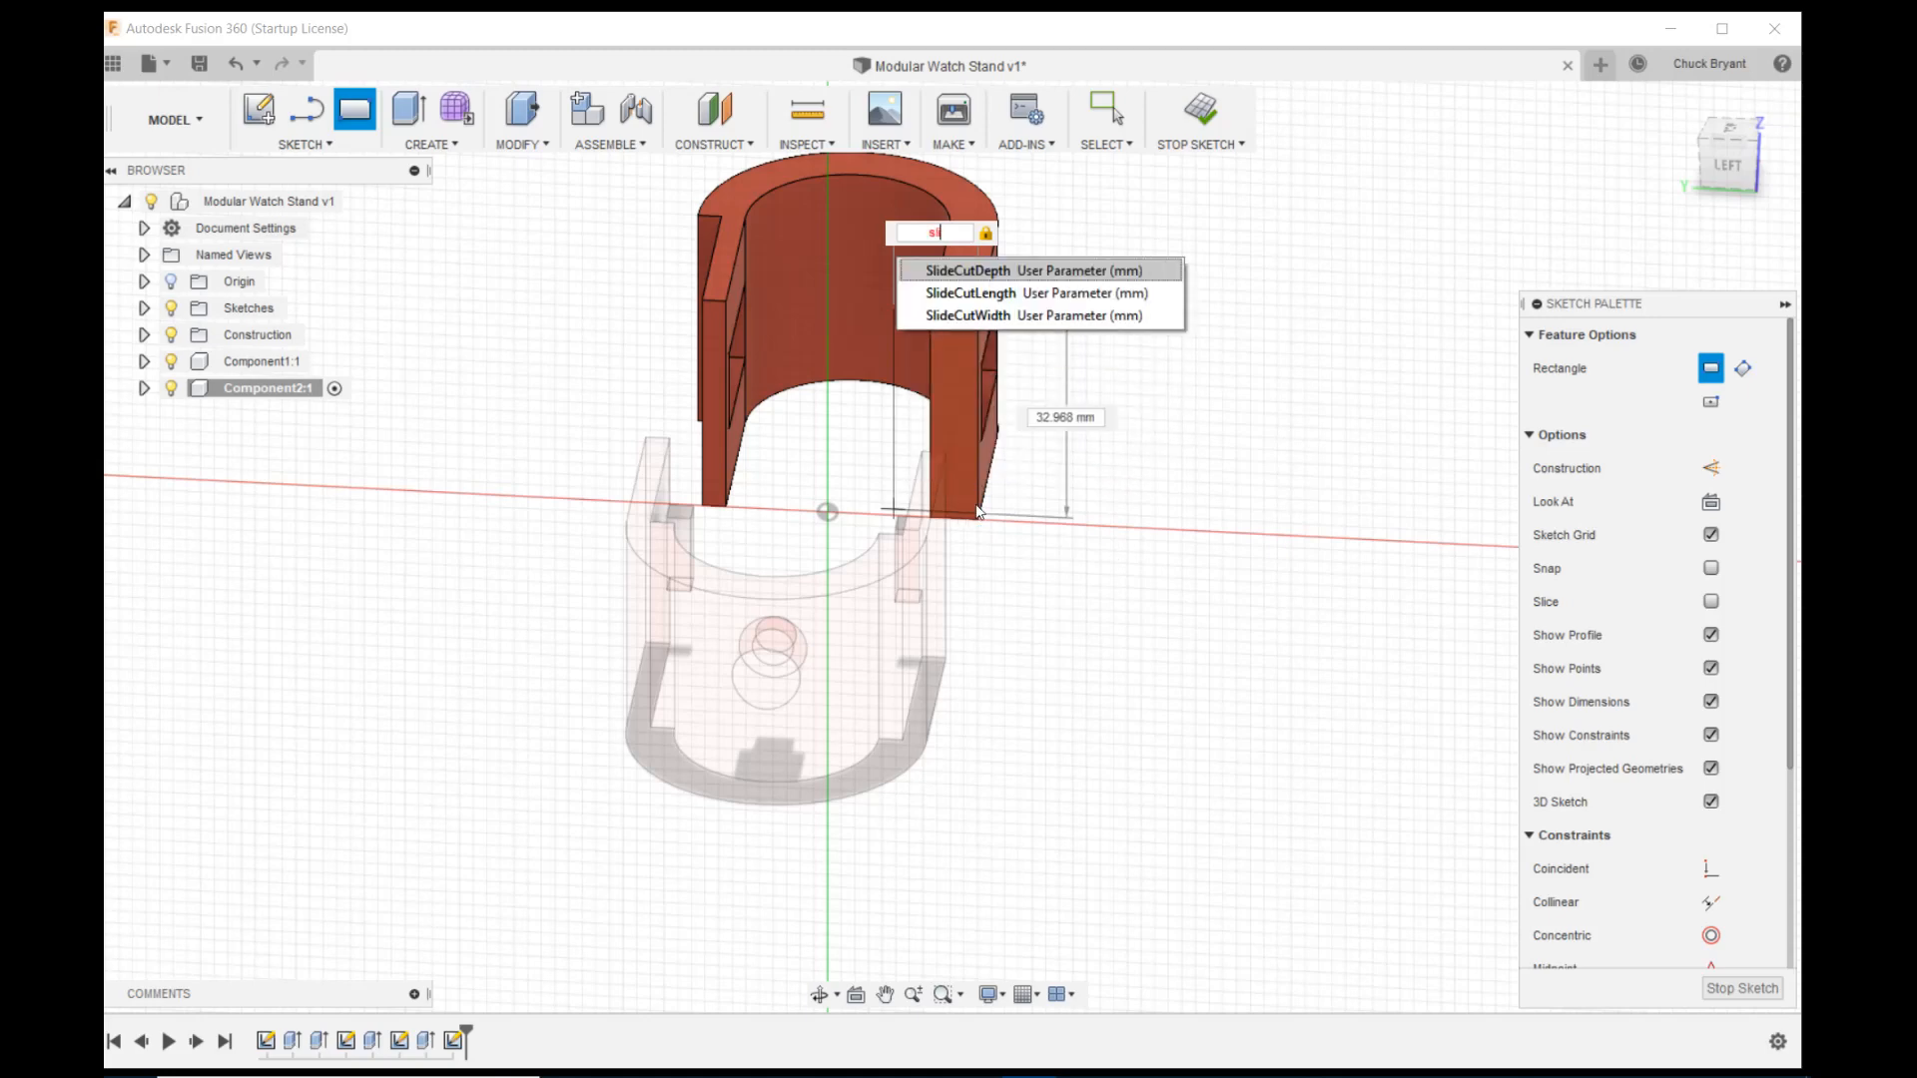
pyautogui.click(980, 318)
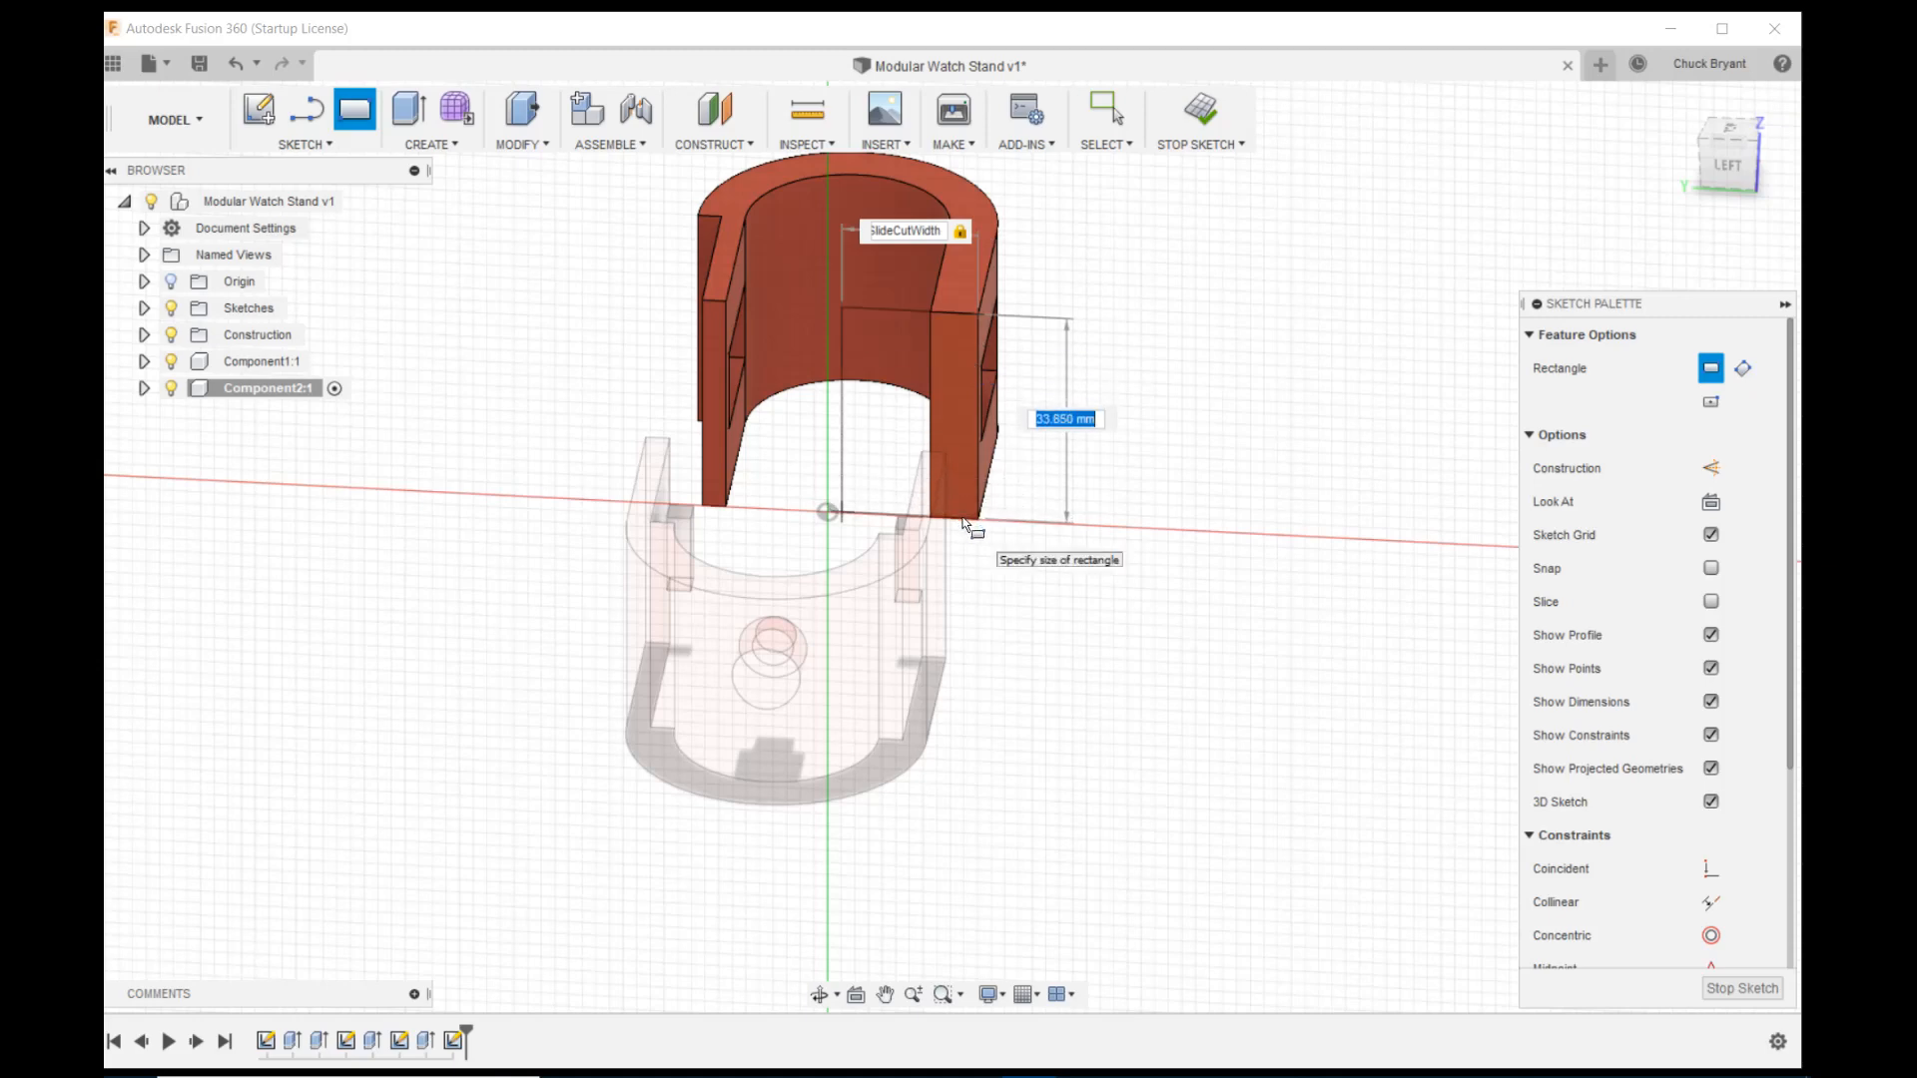
pyautogui.press('Tab')
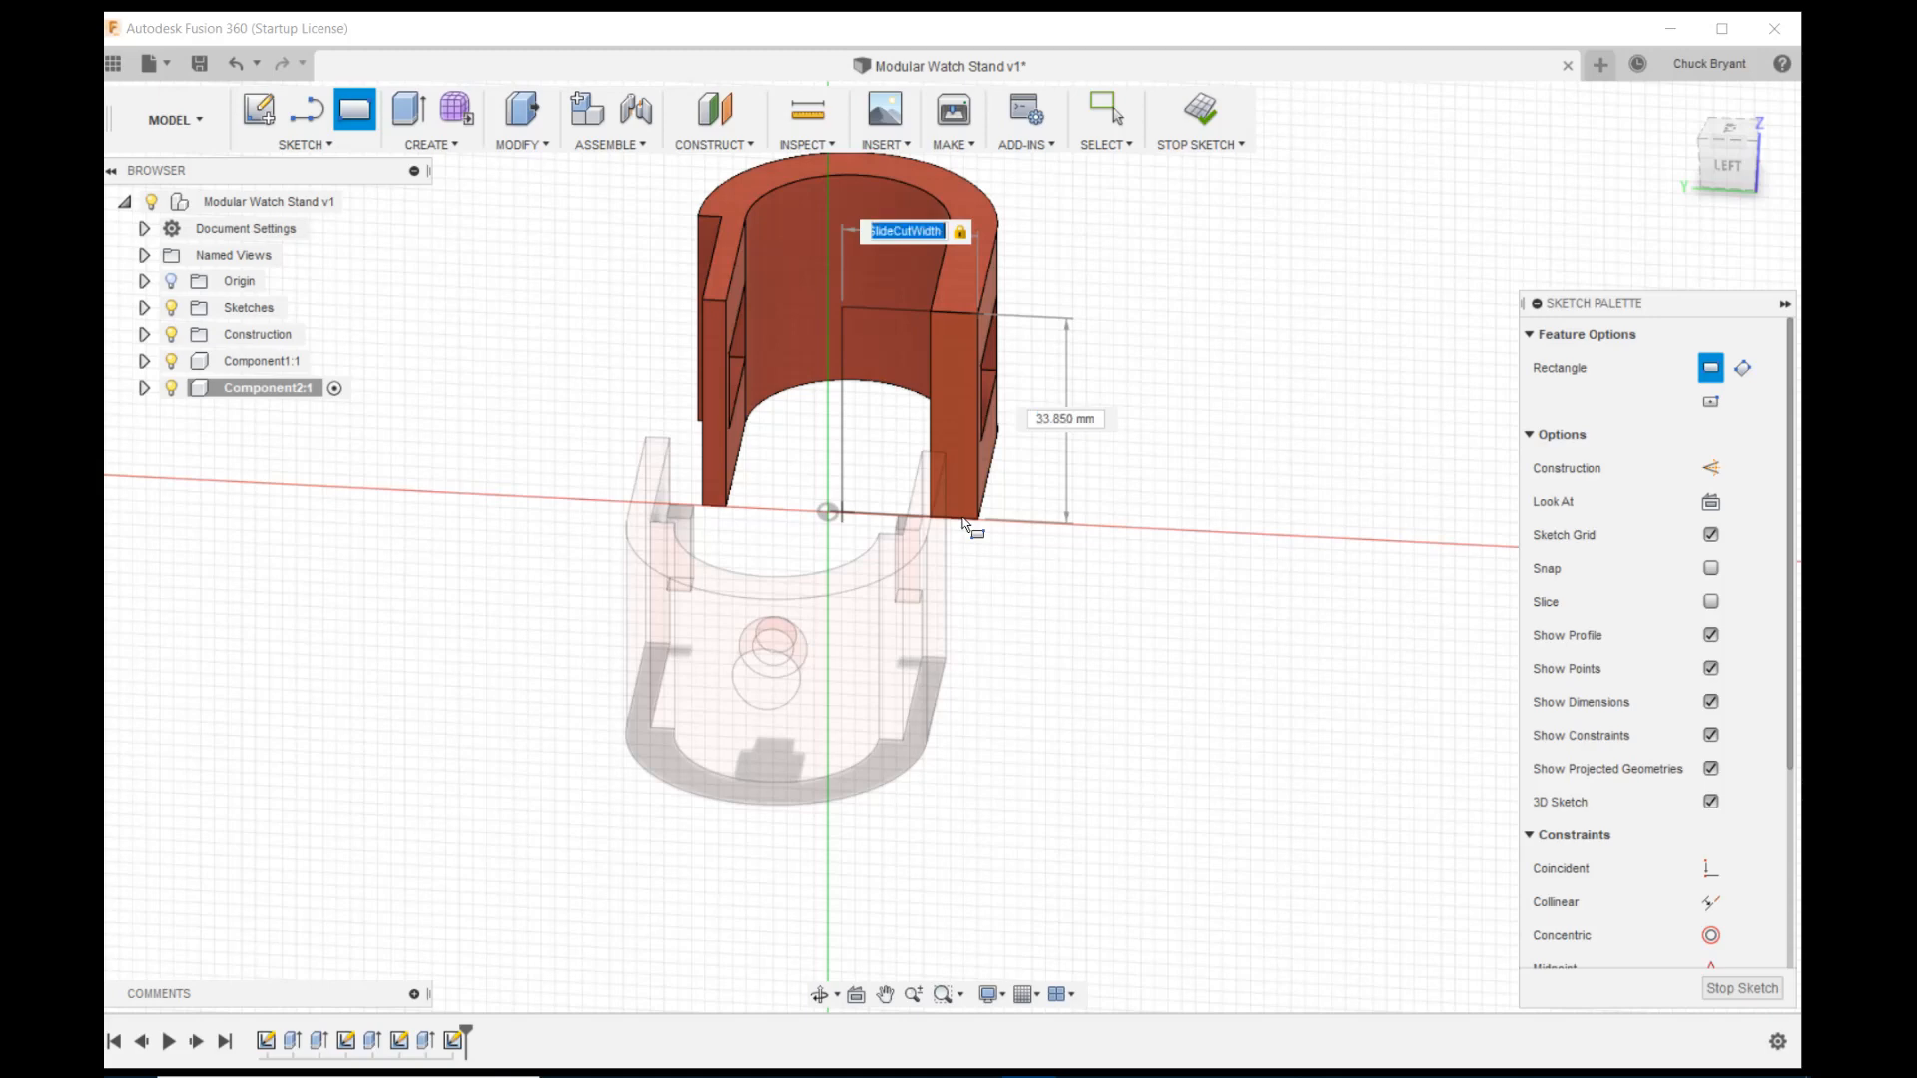
# Set the rectangle's width to SlideCutDepth and finish it at the lower edge, spanning the end face's full height
pyautogui.write('slo')
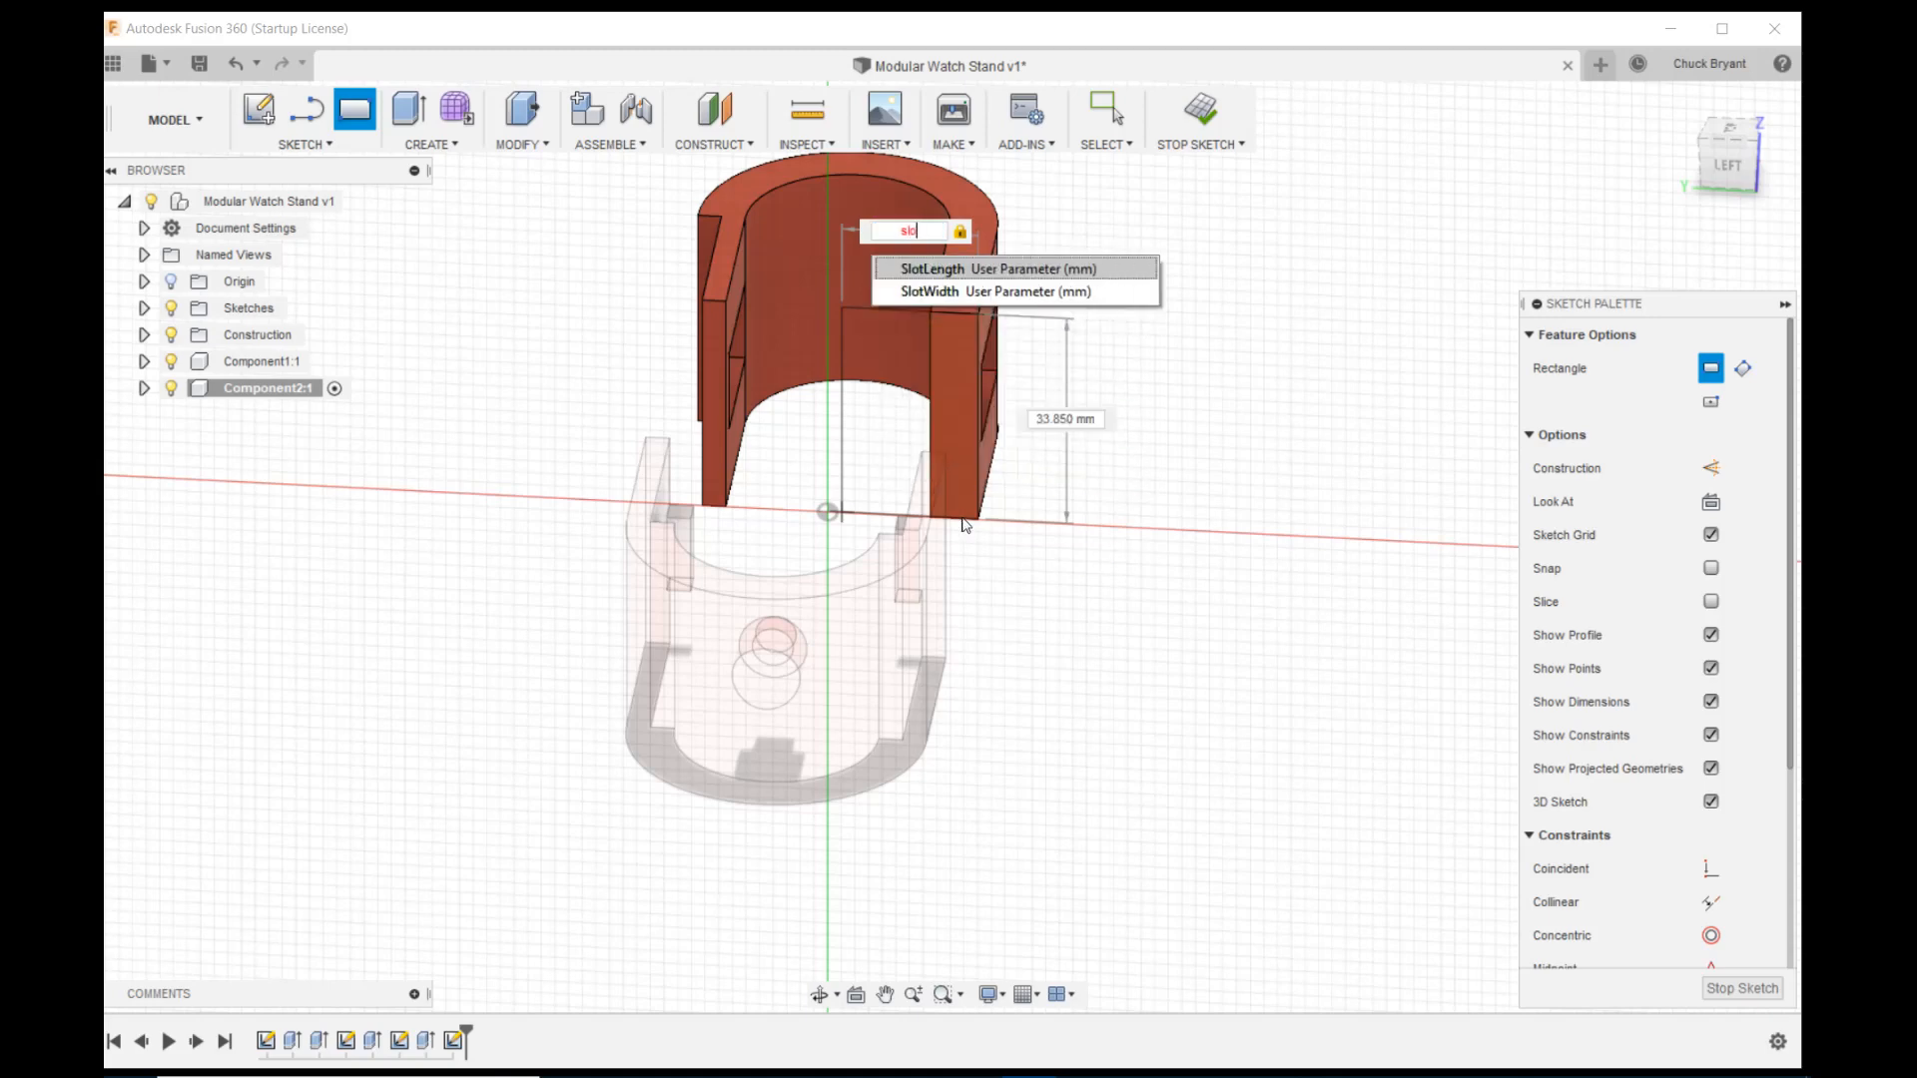
pyautogui.write('t')
pyautogui.press('BackSpace')
pyautogui.press('BackSpace')
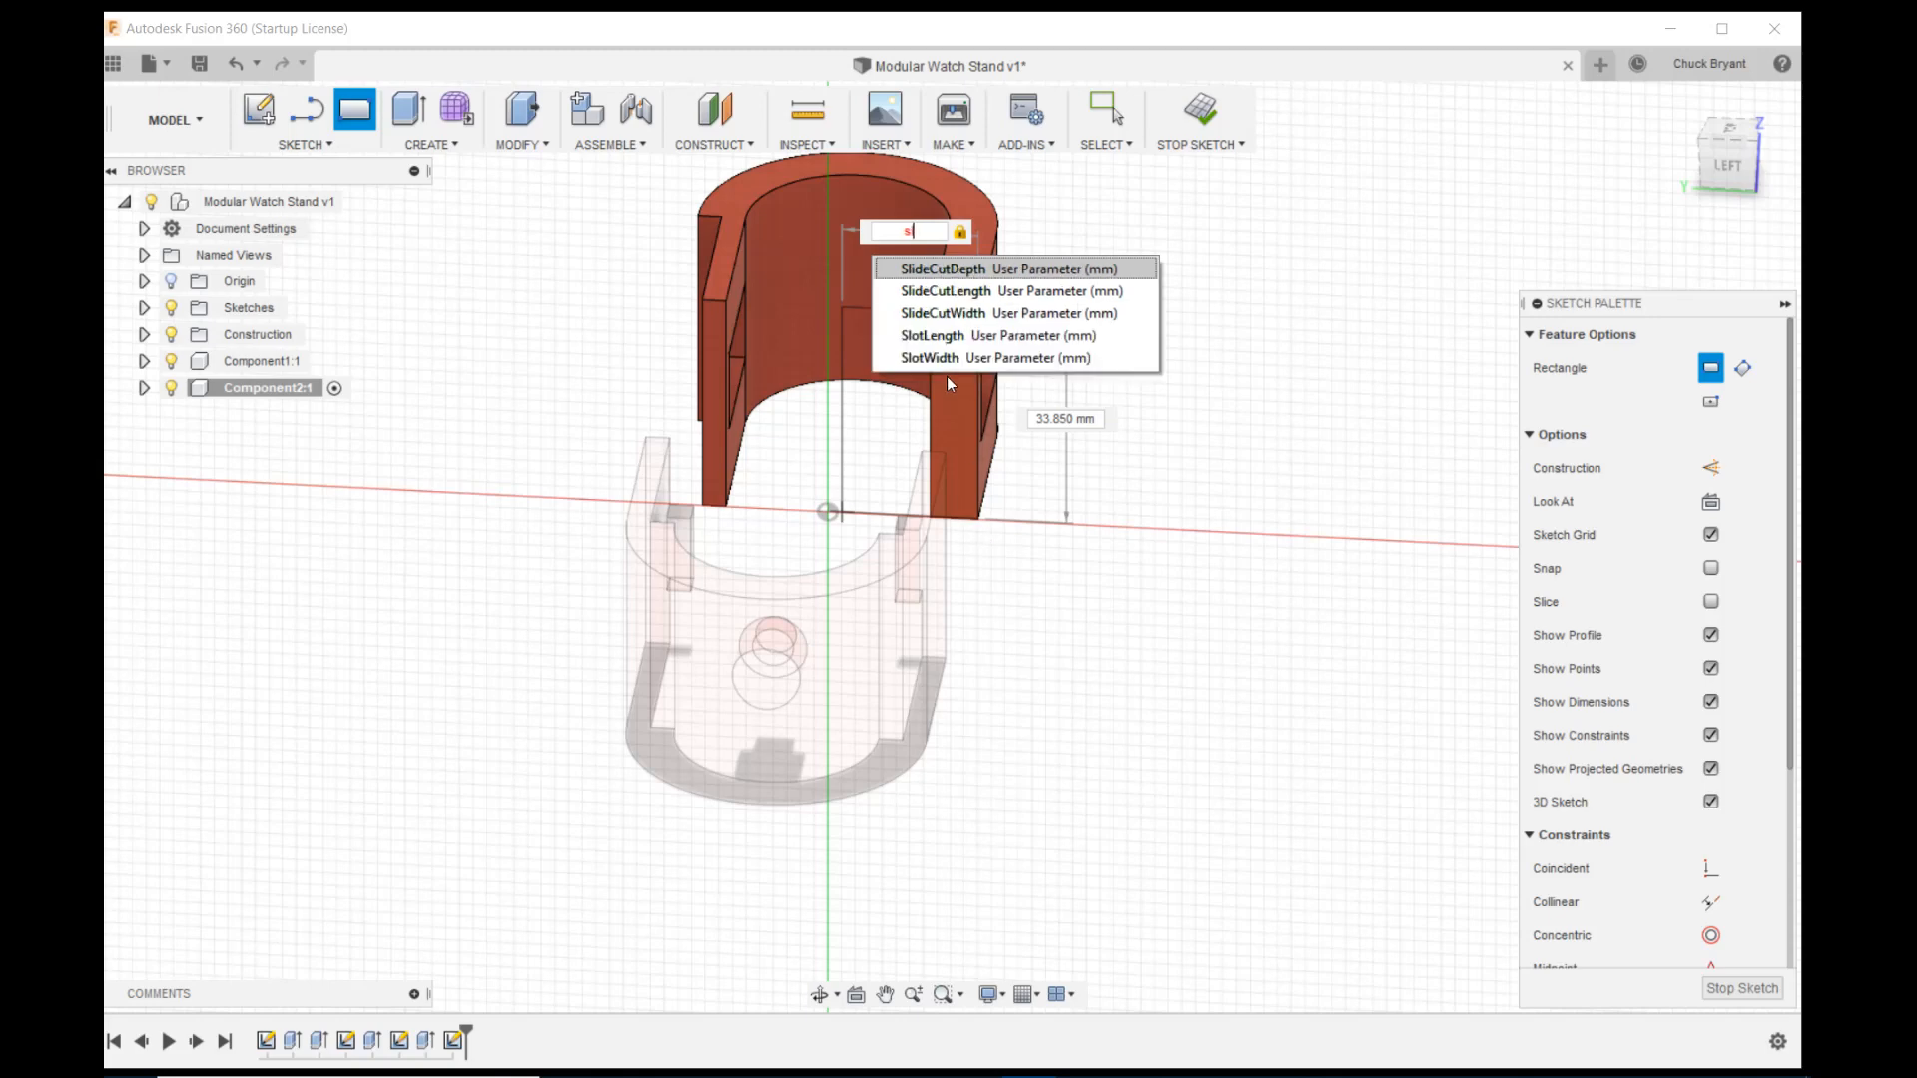
pyautogui.press('BackSpace')
pyautogui.write('lo')
pyautogui.press('BackSpace')
pyautogui.write('ide')
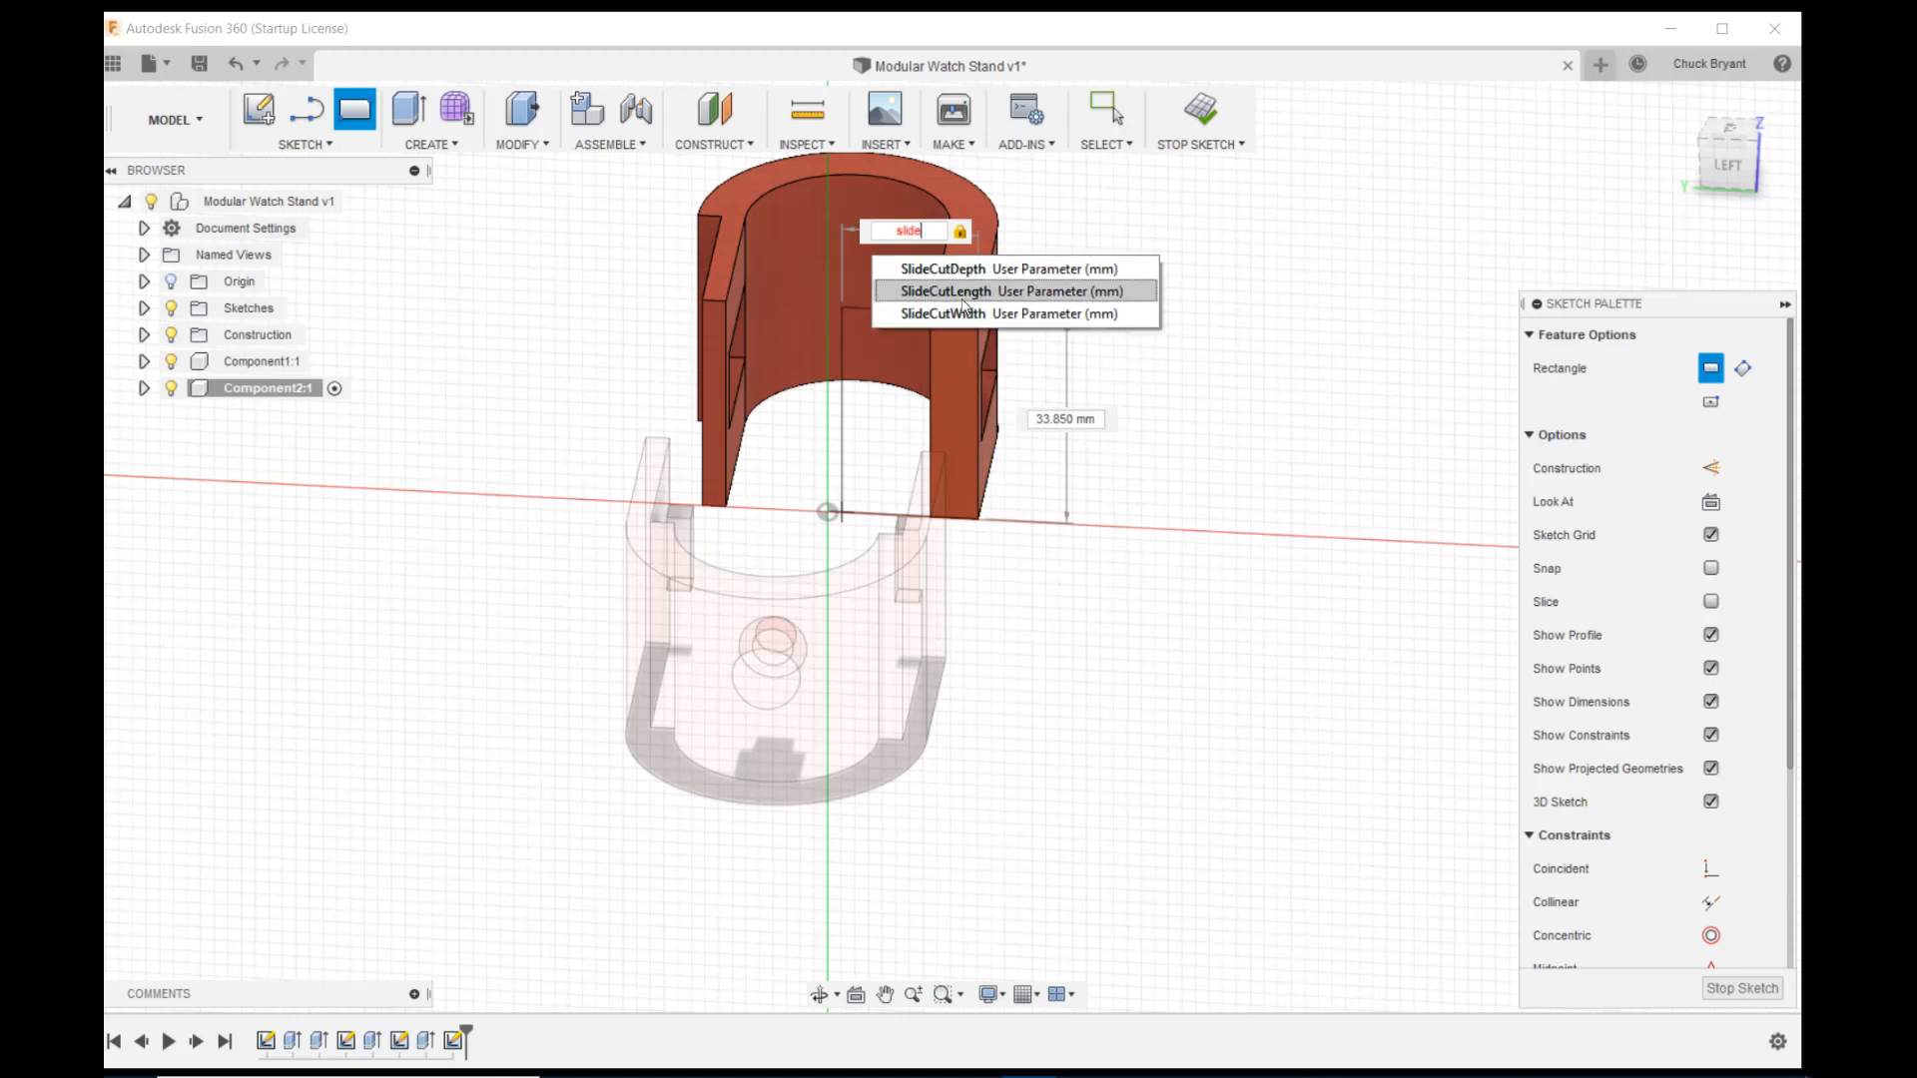
pyautogui.click(971, 270)
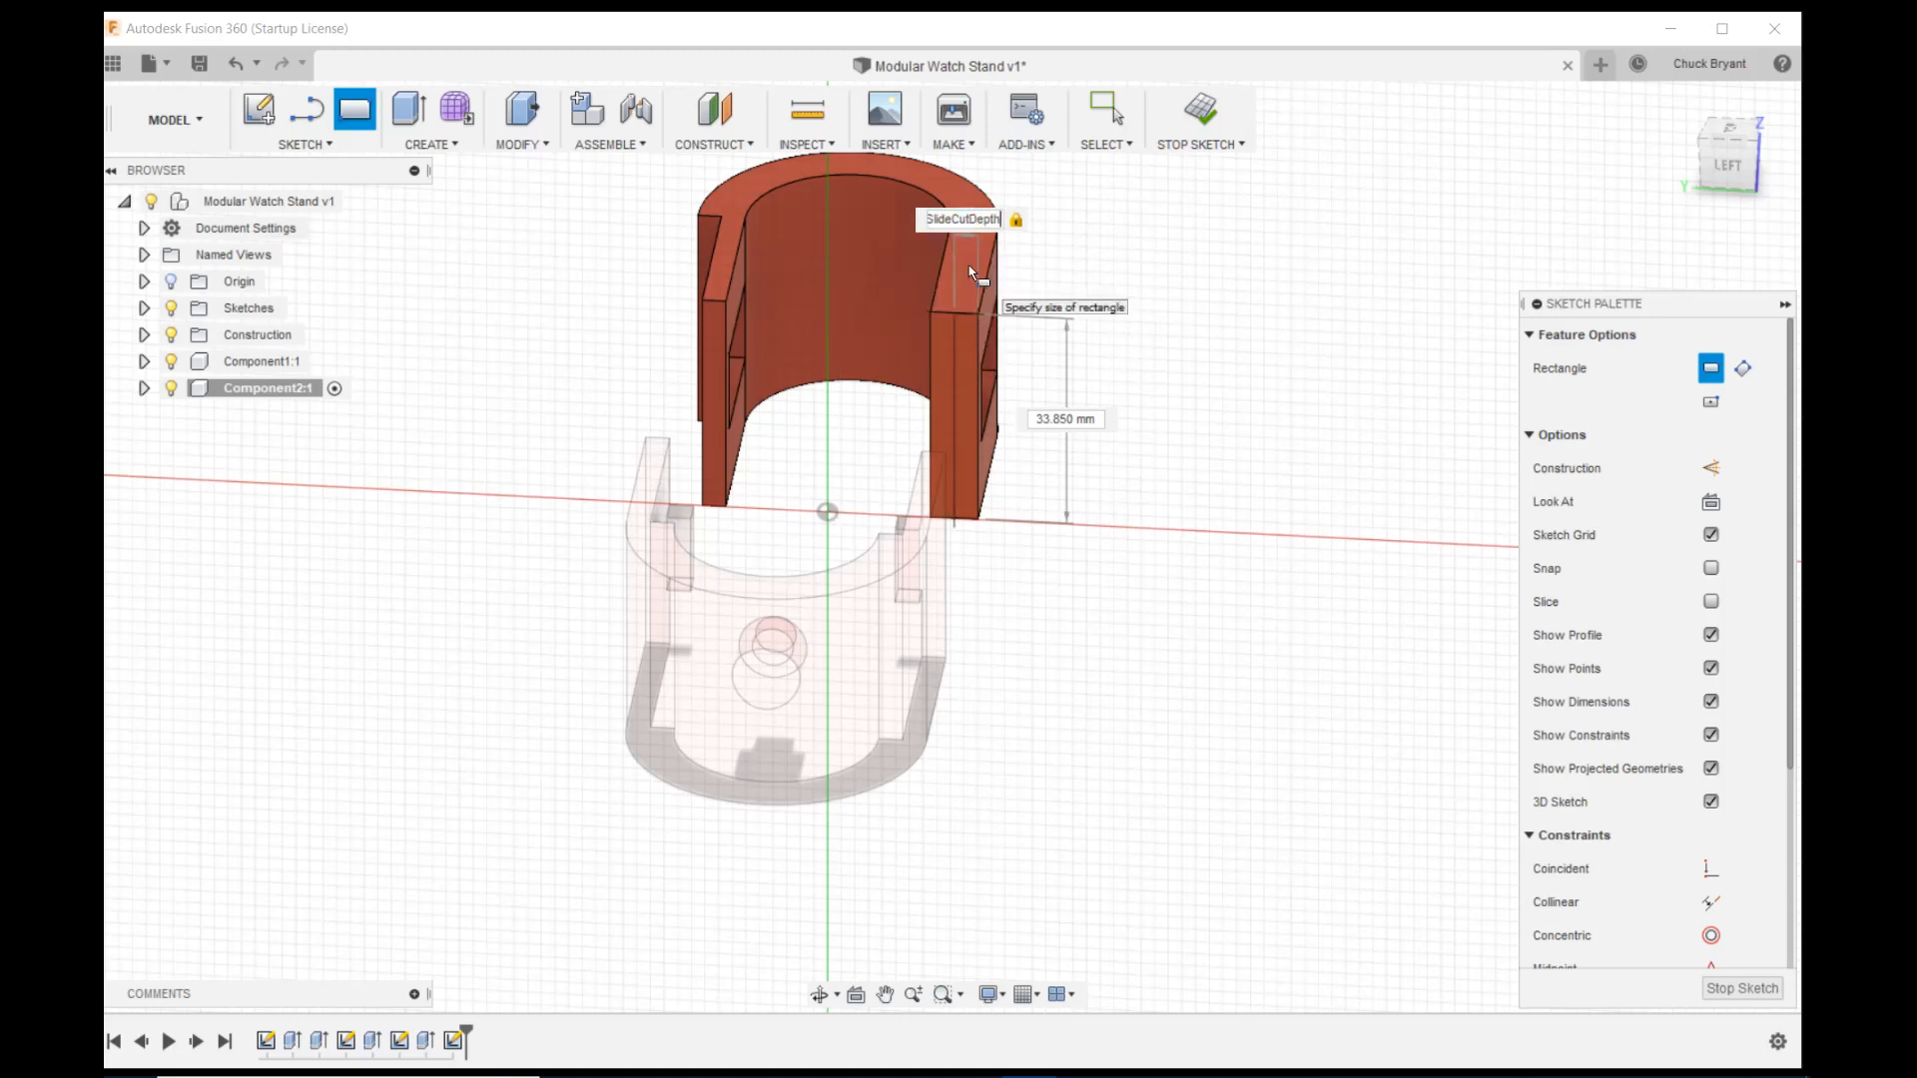
pyautogui.press('Tab')
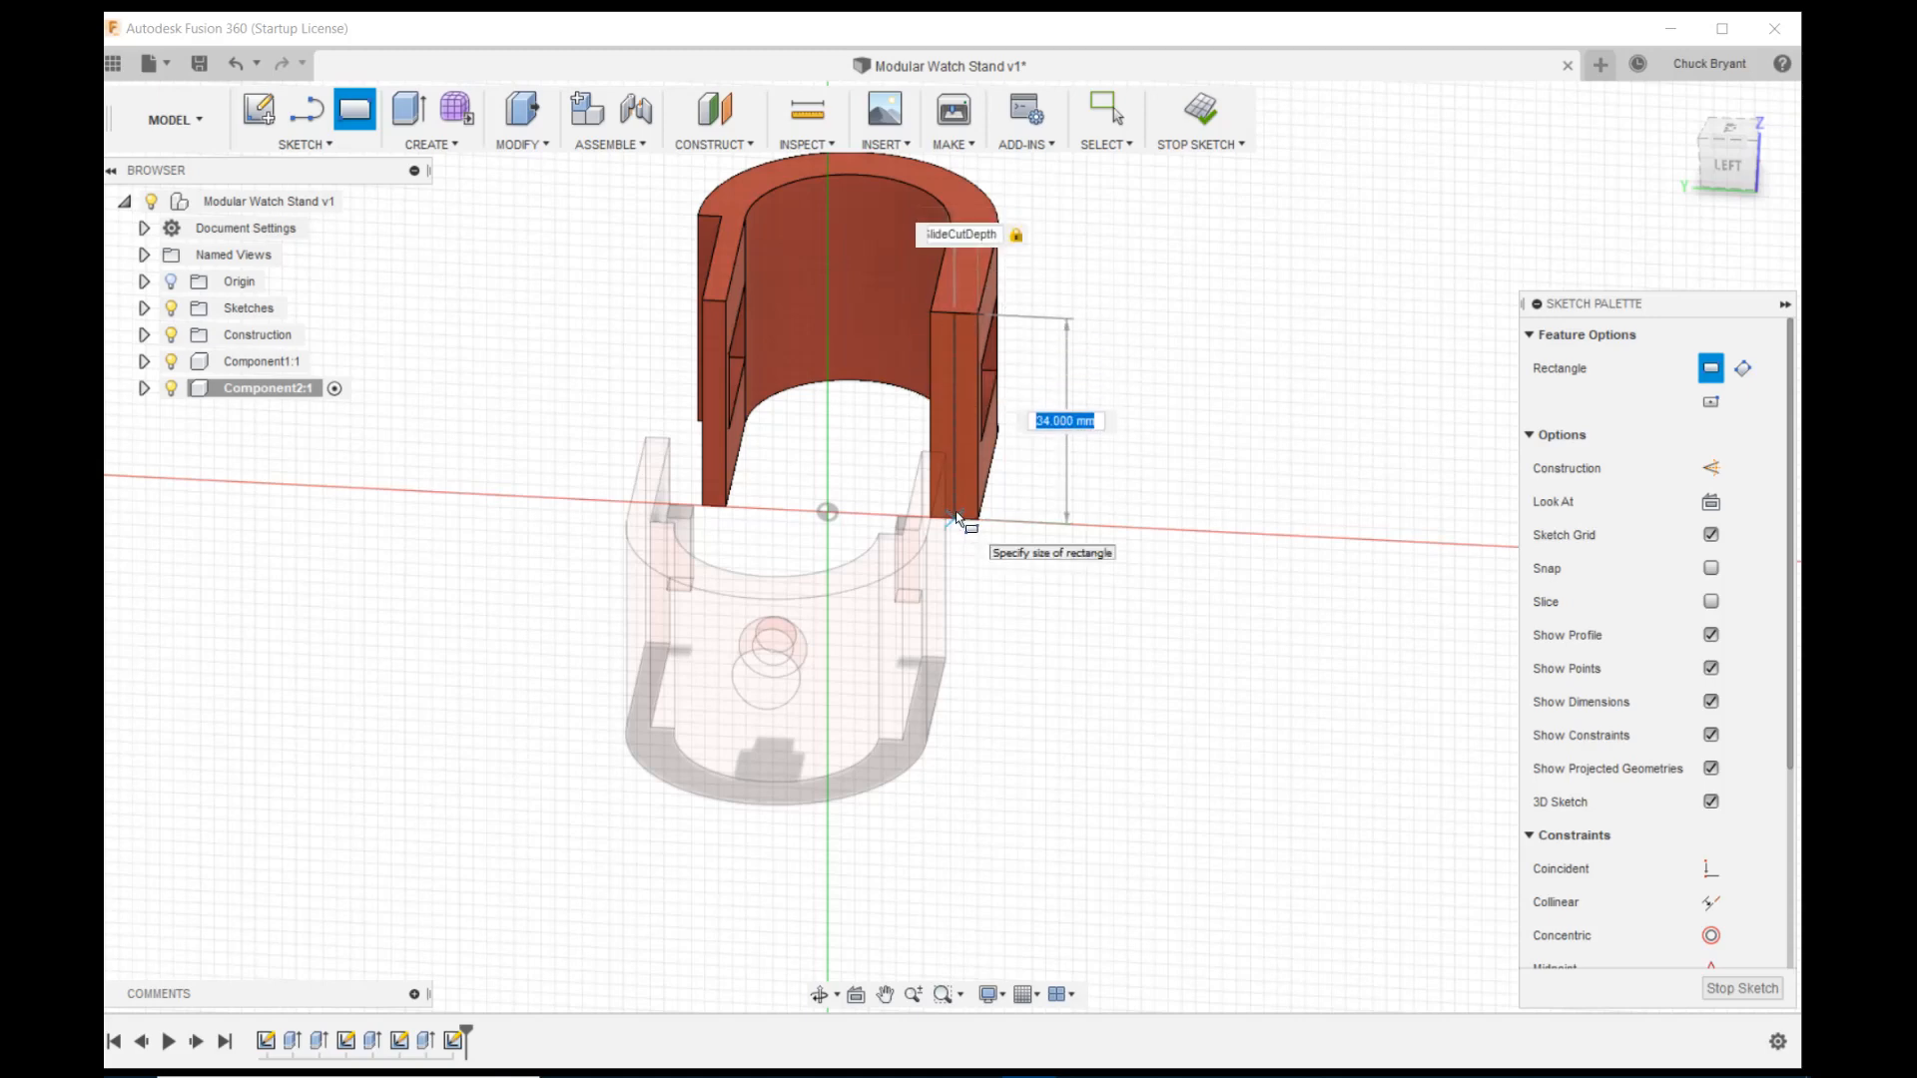
pyautogui.click(956, 517)
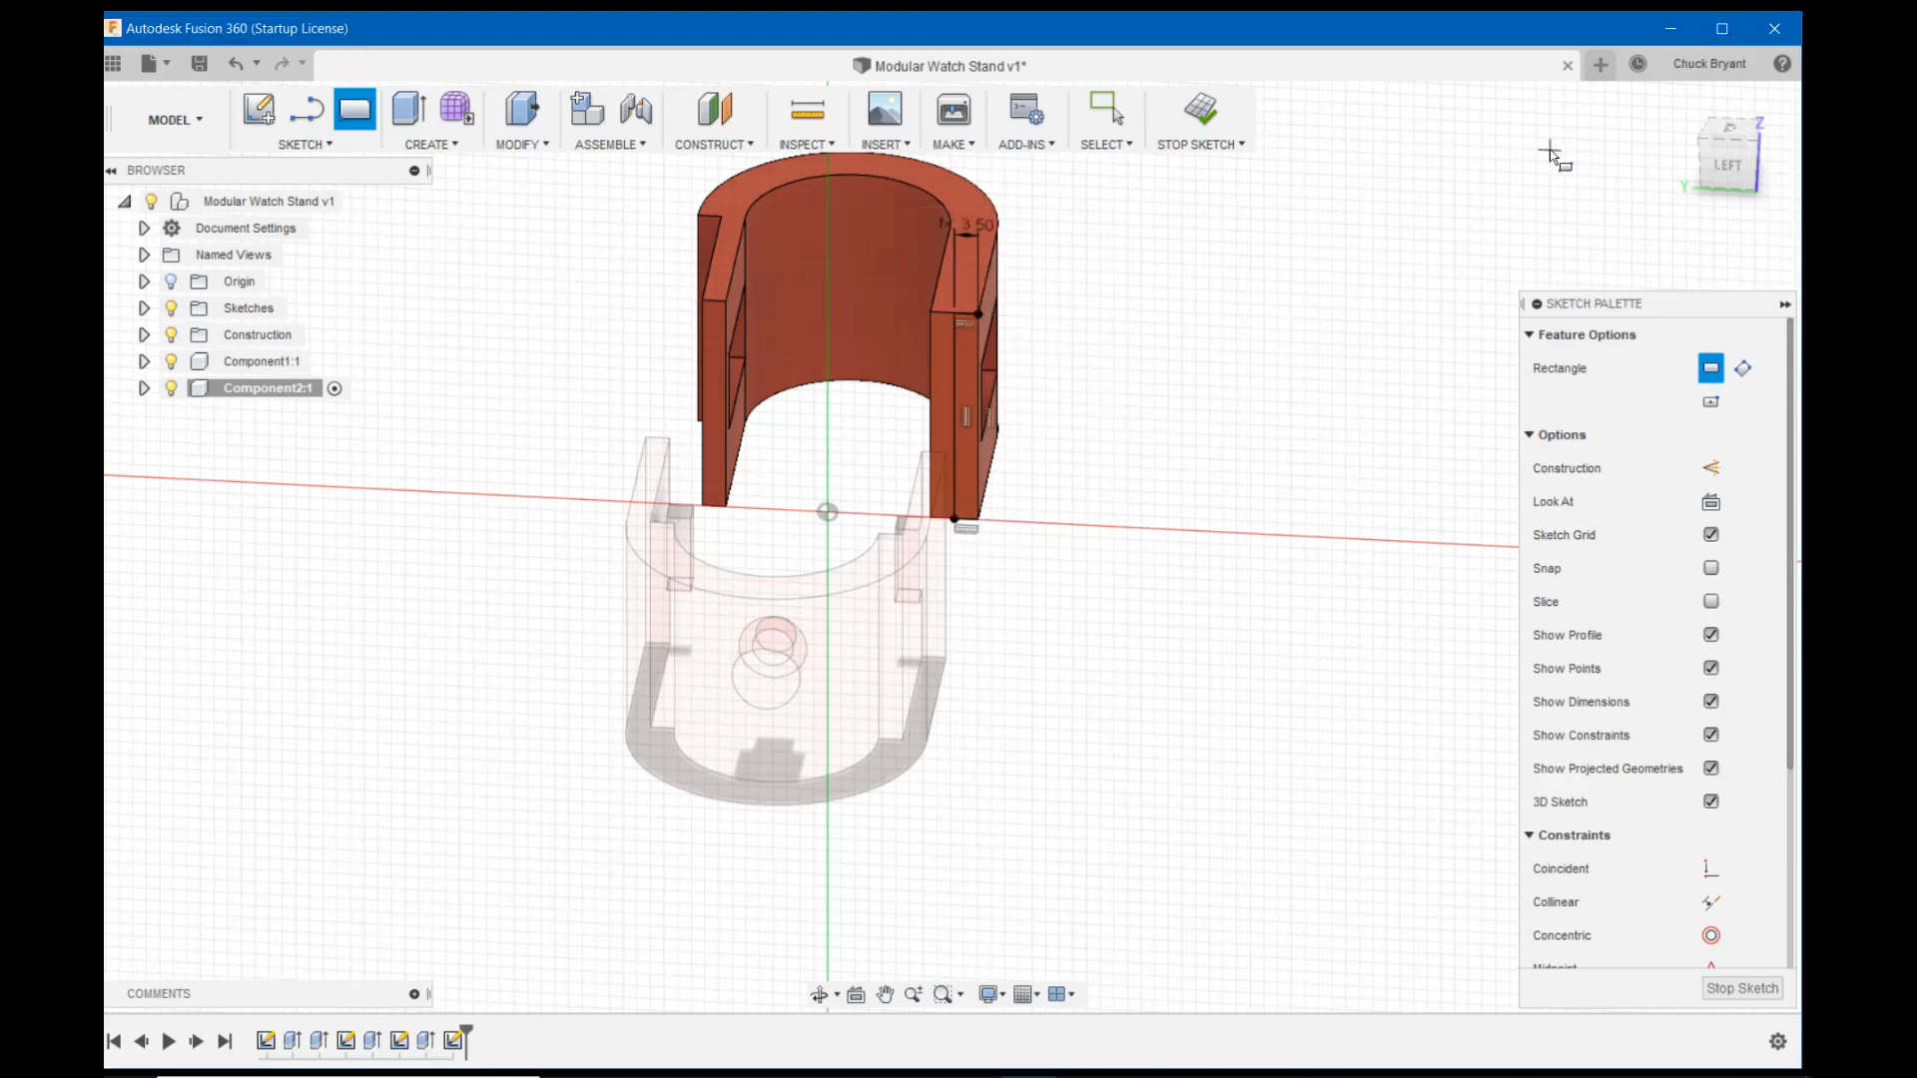
# Extrude the outer strip profile -26 mm into the leg as a cut
pyautogui.press('e')
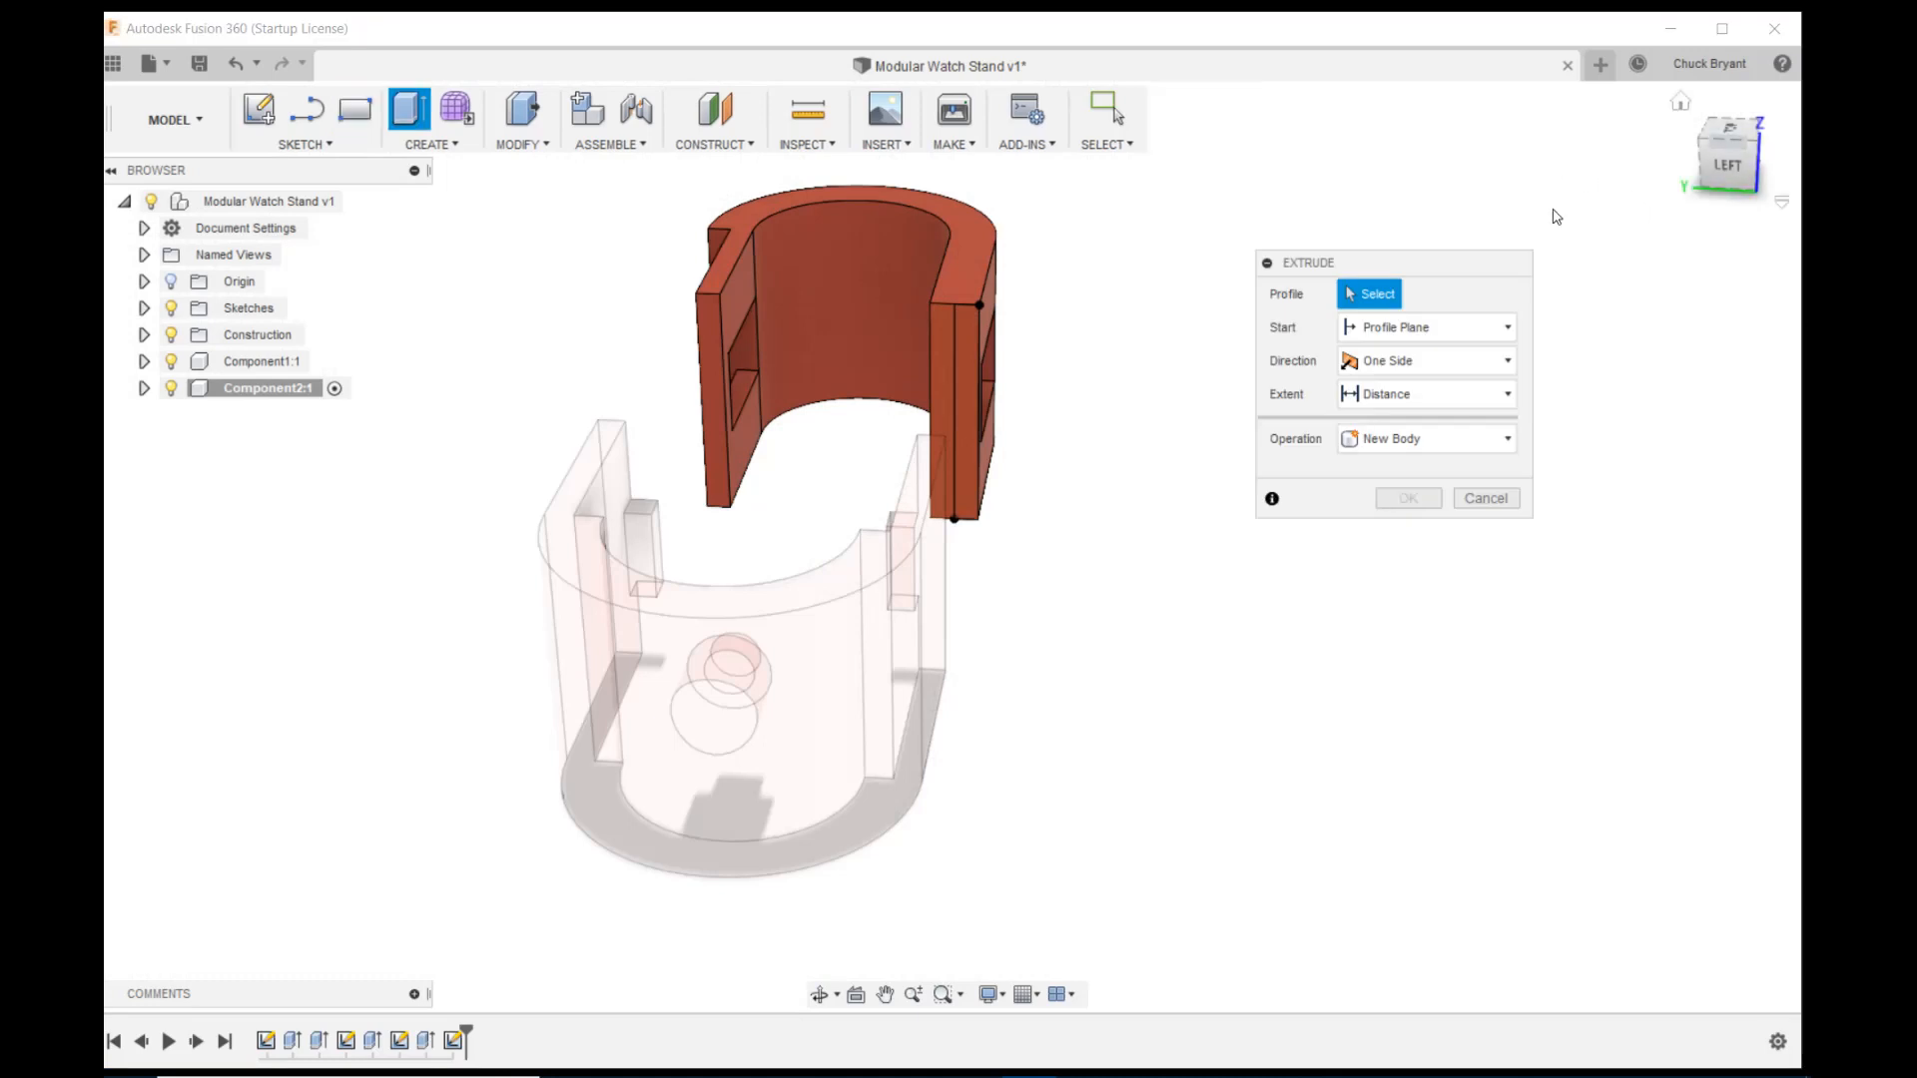
pyautogui.moveTo(1219, 312)
pyautogui.keyDown('shift'); pyautogui.mouseDown(button='middle')
pyautogui.moveTo(925, 290)
pyautogui.moveTo(1003, 304)
pyautogui.moveTo(1042, 368)
pyautogui.moveTo(1010, 395)
pyautogui.moveTo(1020, 409)
pyautogui.mouseUp(button='middle'); pyautogui.keyUp('shift')
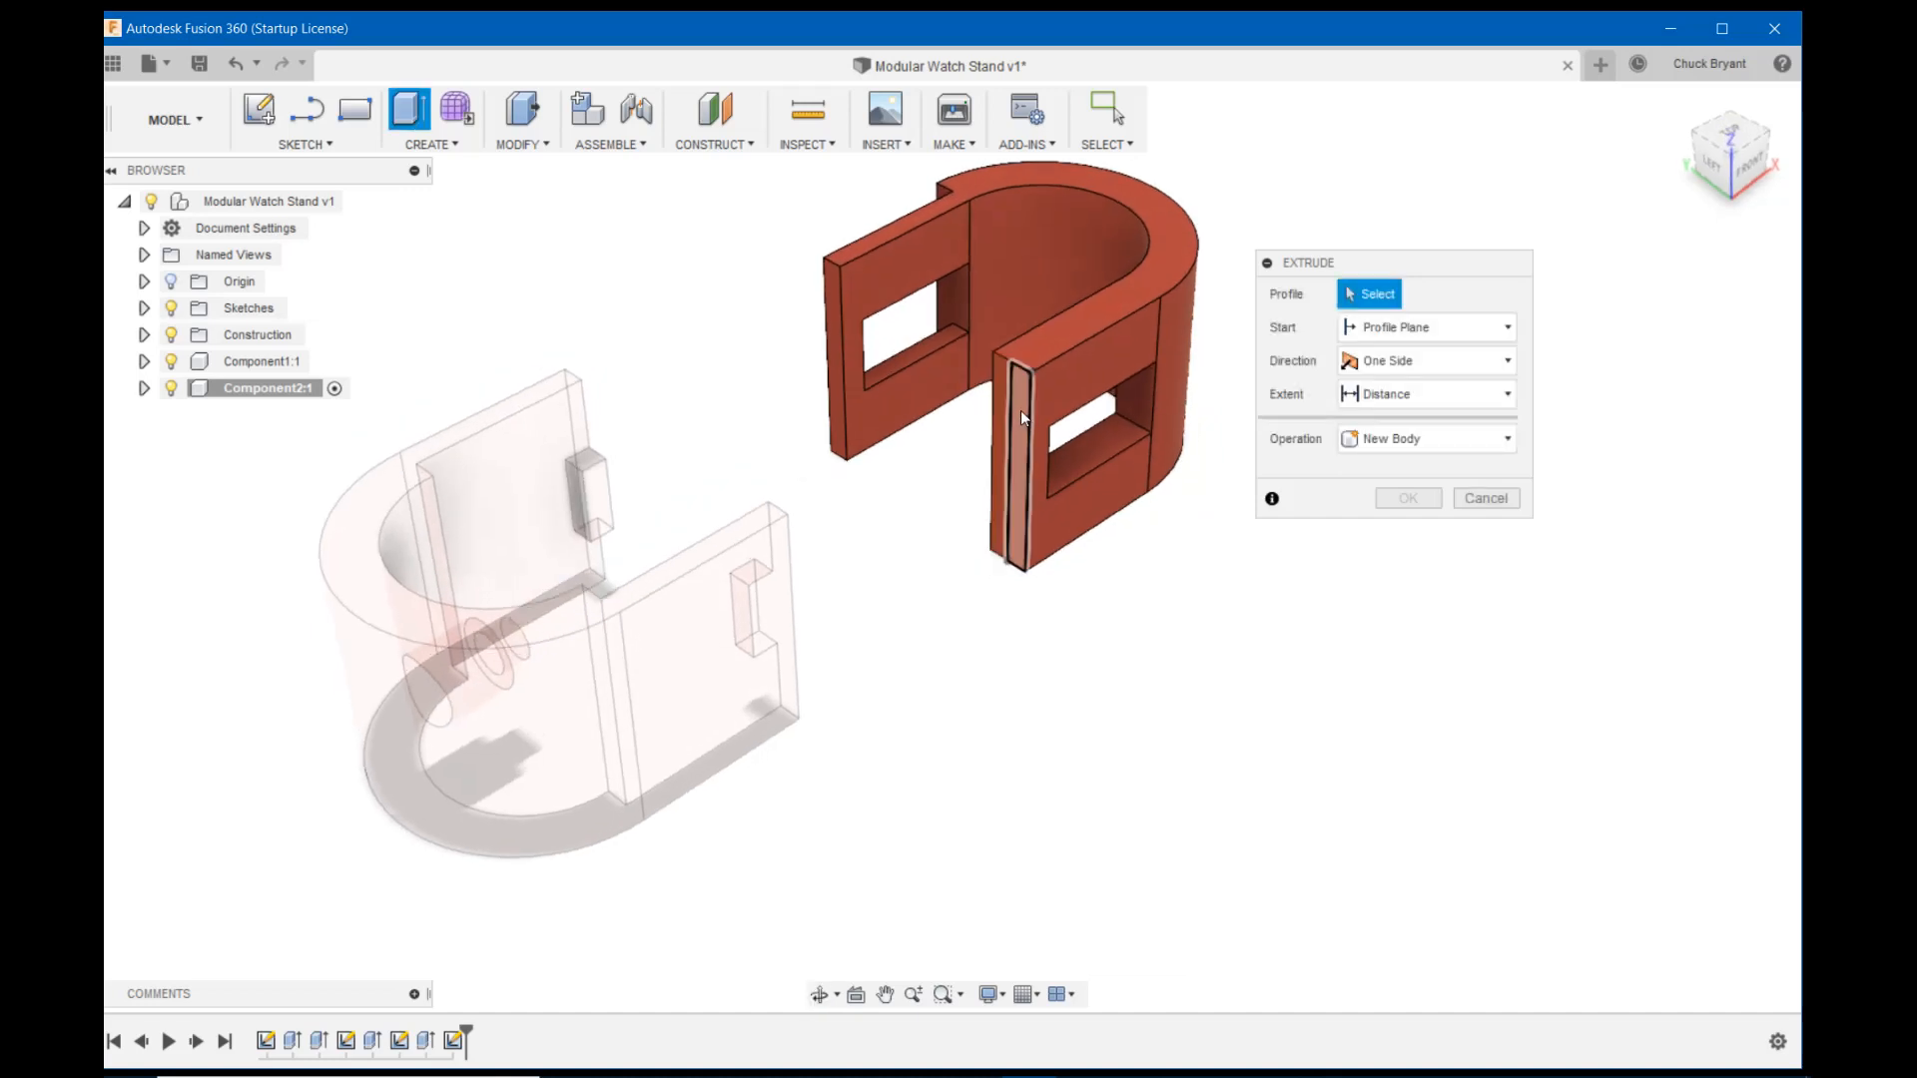
pyautogui.click(1028, 428)
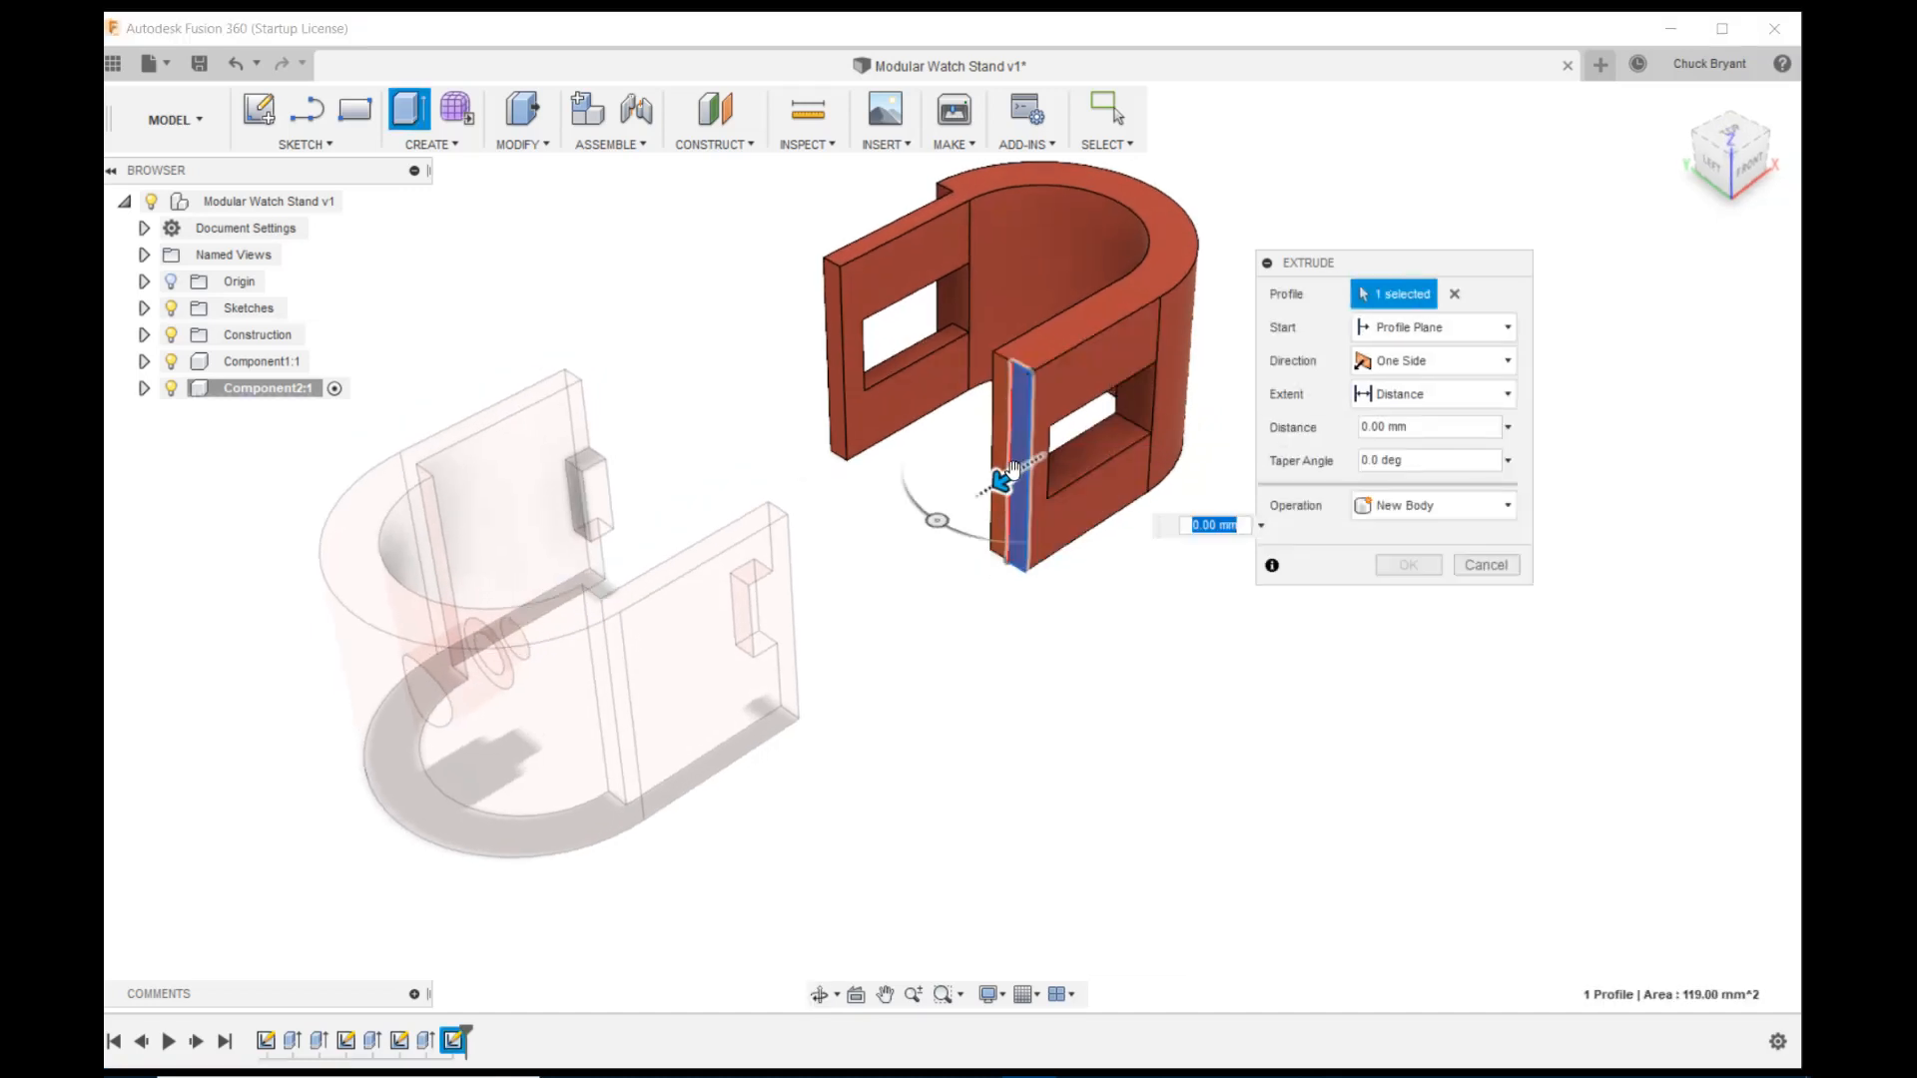
pyautogui.write('-25')
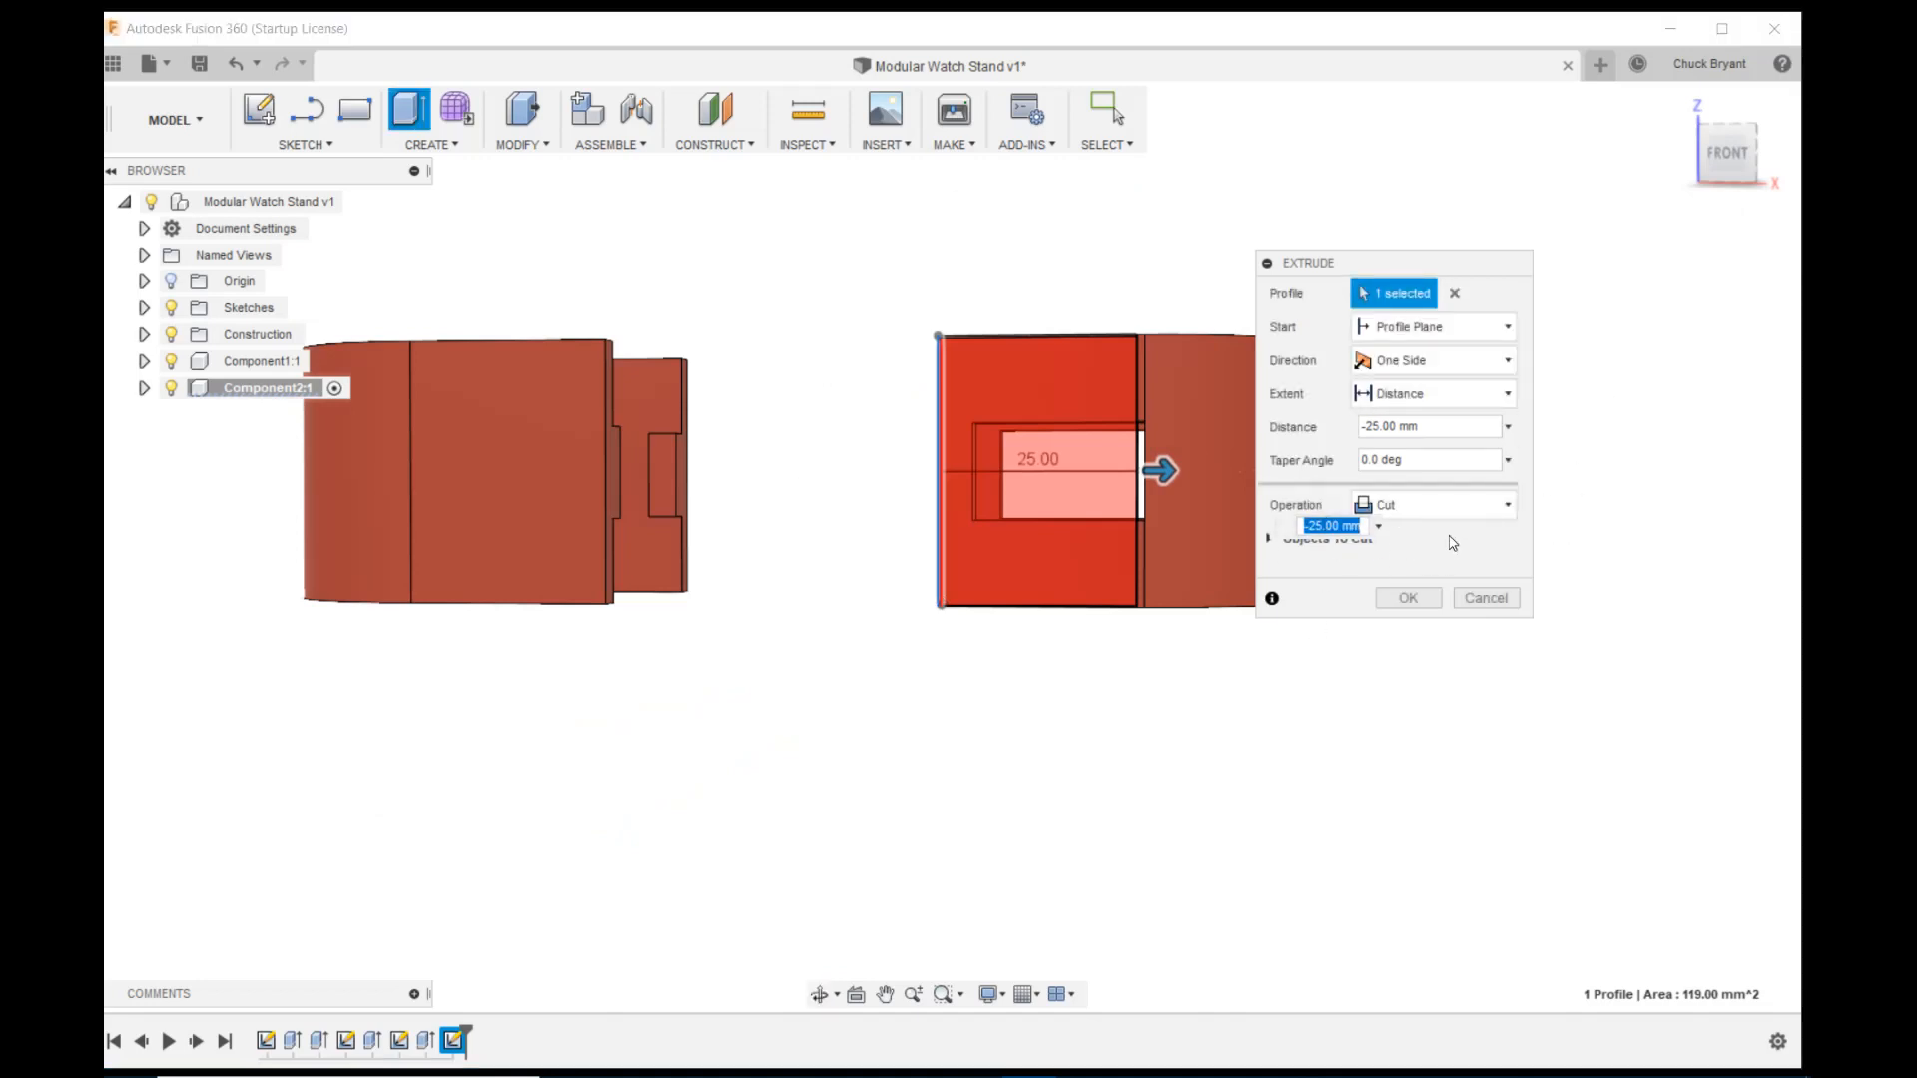
pyautogui.press('Right')
pyautogui.press('Left')
pyautogui.press('Left')
pyautogui.press('Left')
pyautogui.press('Left')
pyautogui.press('Delete')
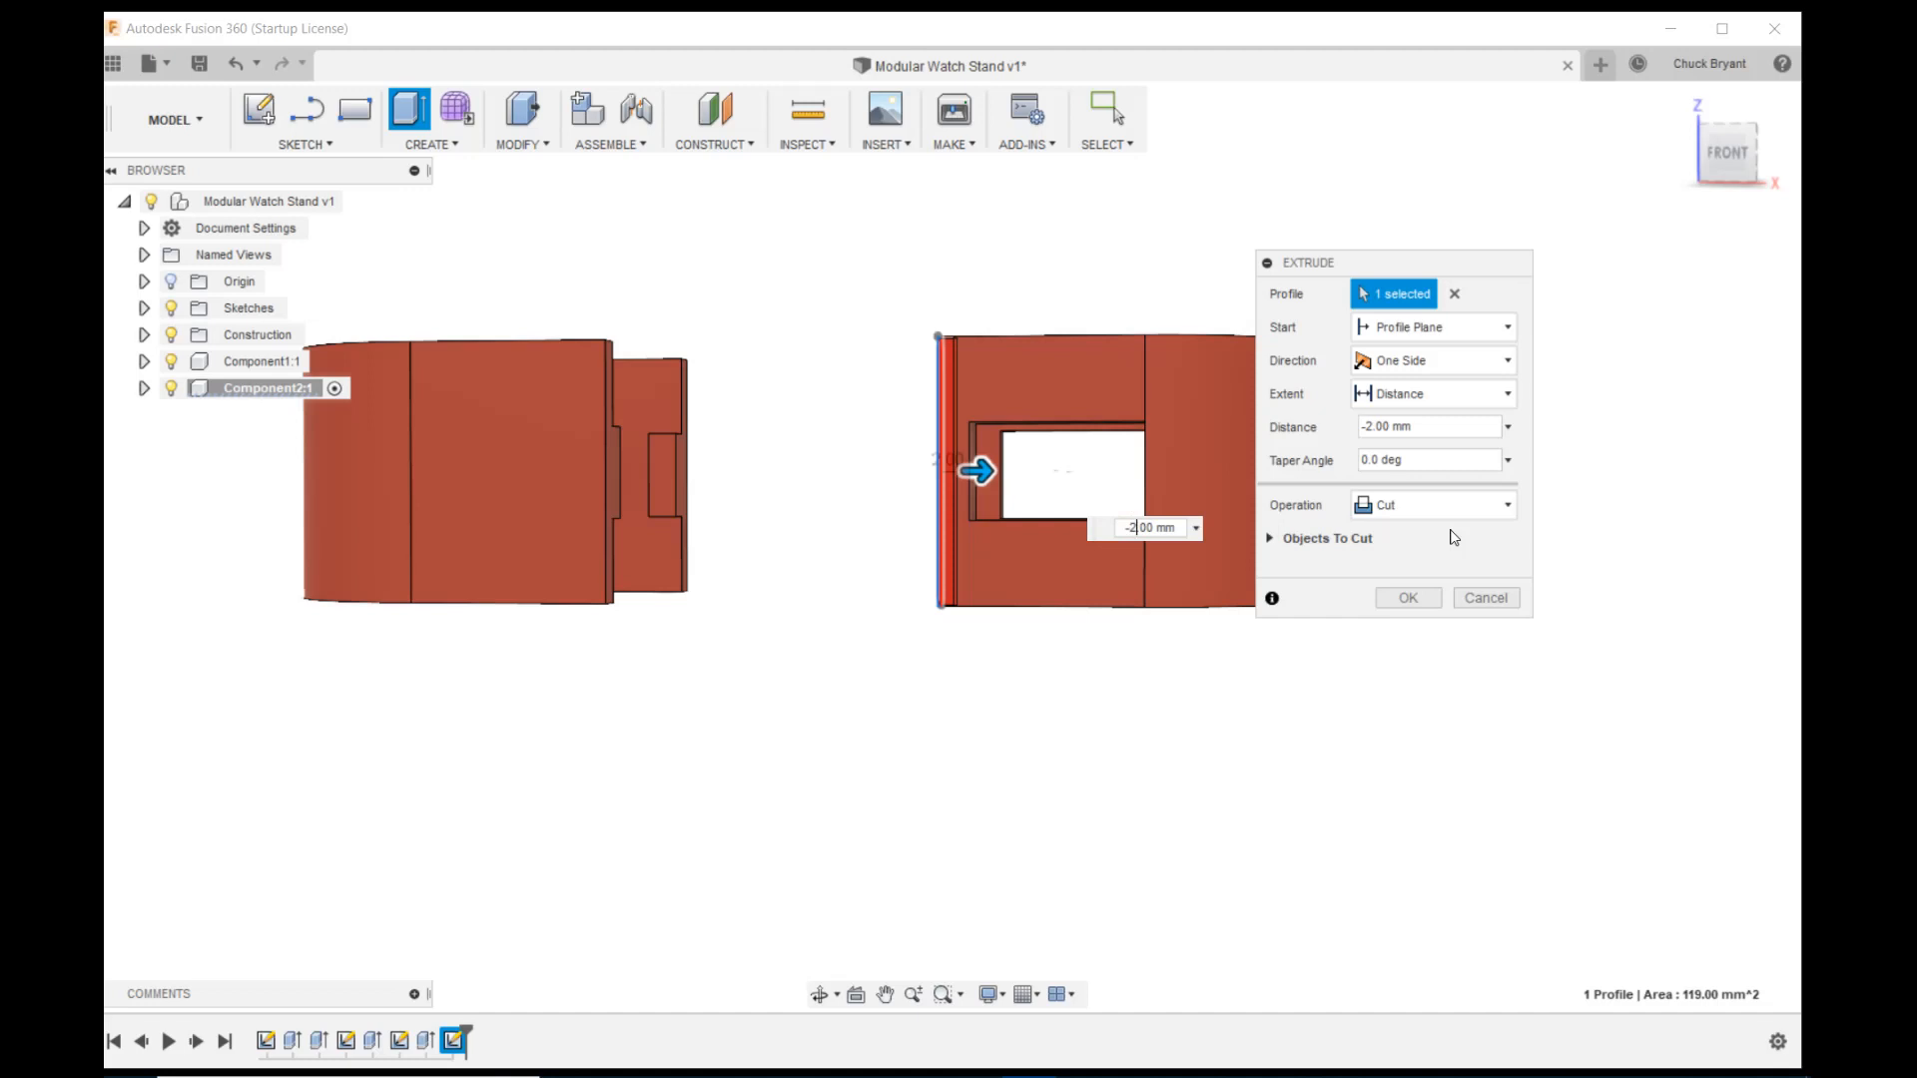
pyautogui.write('6')
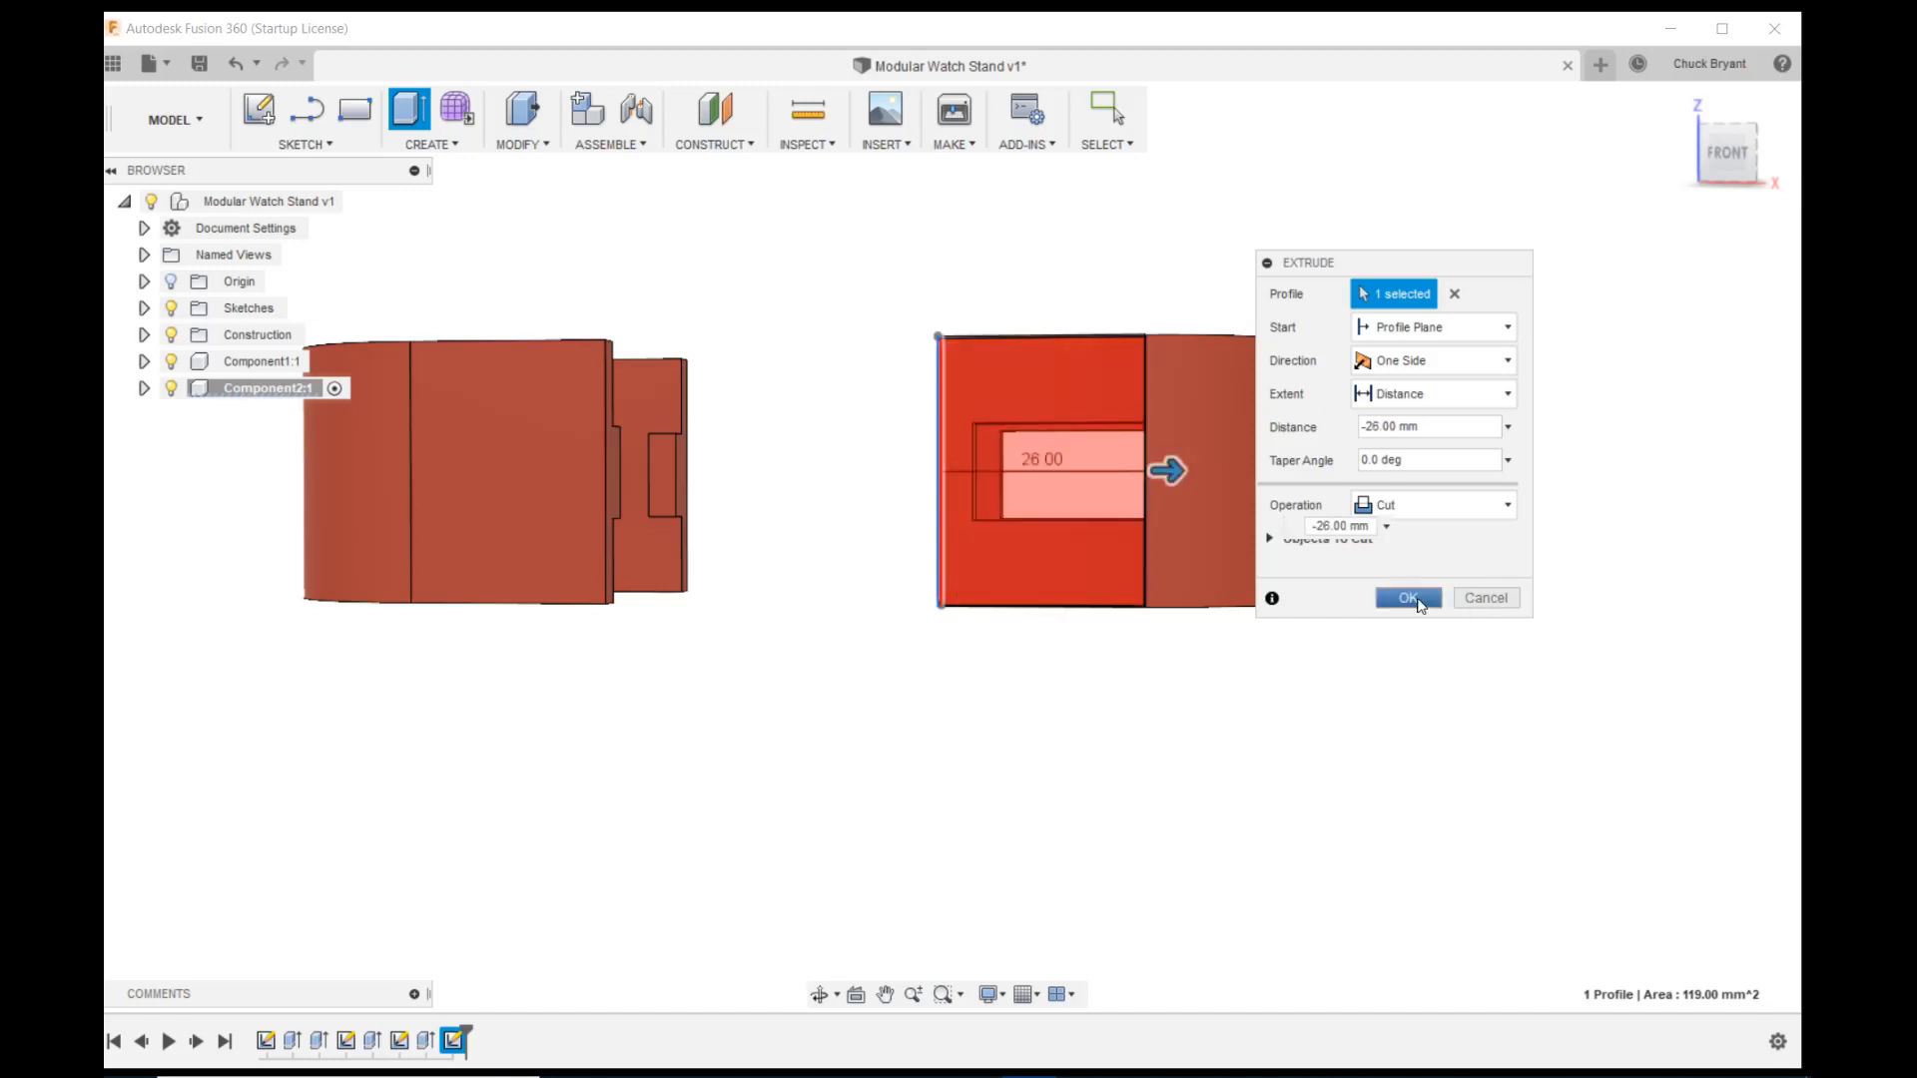
pyautogui.click(1420, 599)
# Create a construction plane offset 110 mm from the YZ plane, passing through the second component's curved end
pyautogui.keyDown('shift'); pyautogui.moveTo(1412, 595); pyautogui.dragTo(1633, 301, button='middle'); pyautogui.keyUp('shift')
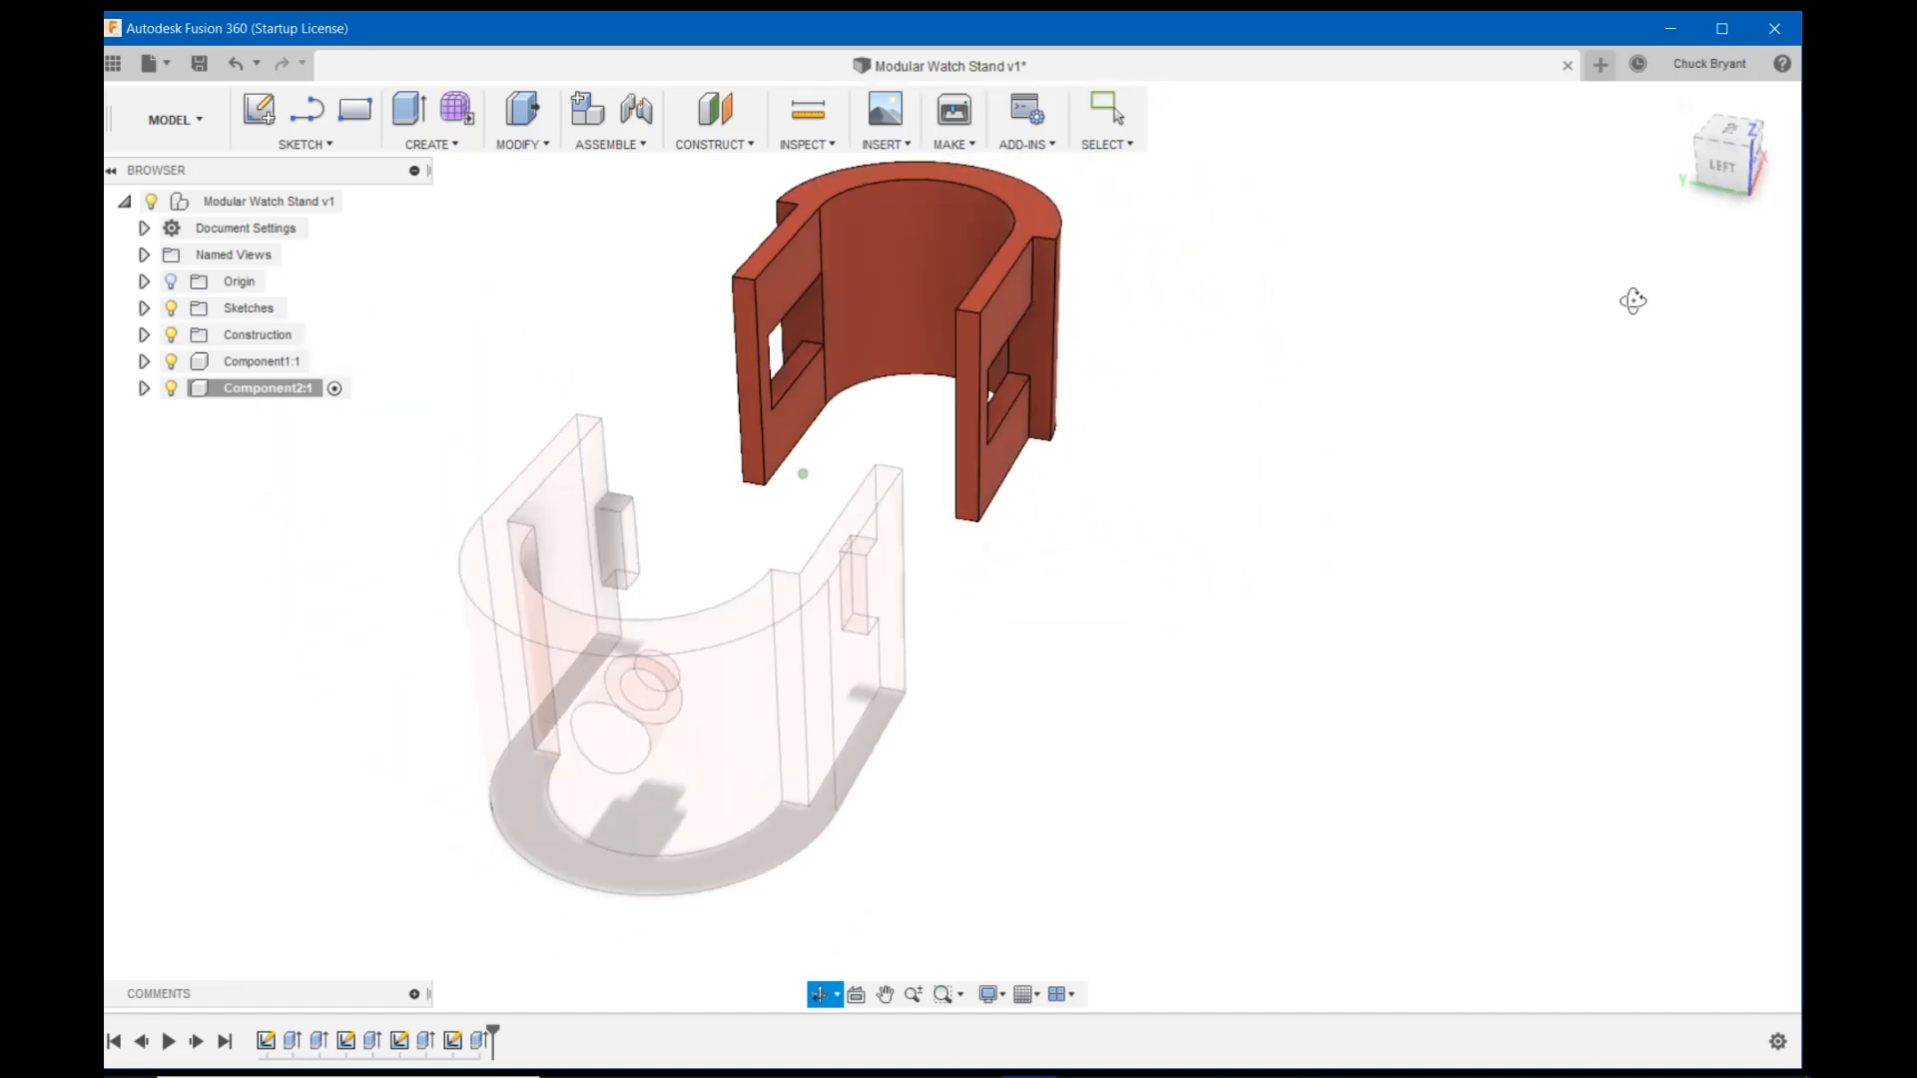
pyautogui.keyDown('shift'); pyautogui.moveTo(1314, 427); pyautogui.dragTo(1237, 603, button='middle'); pyautogui.keyUp('shift')
pyautogui.press('Escape')
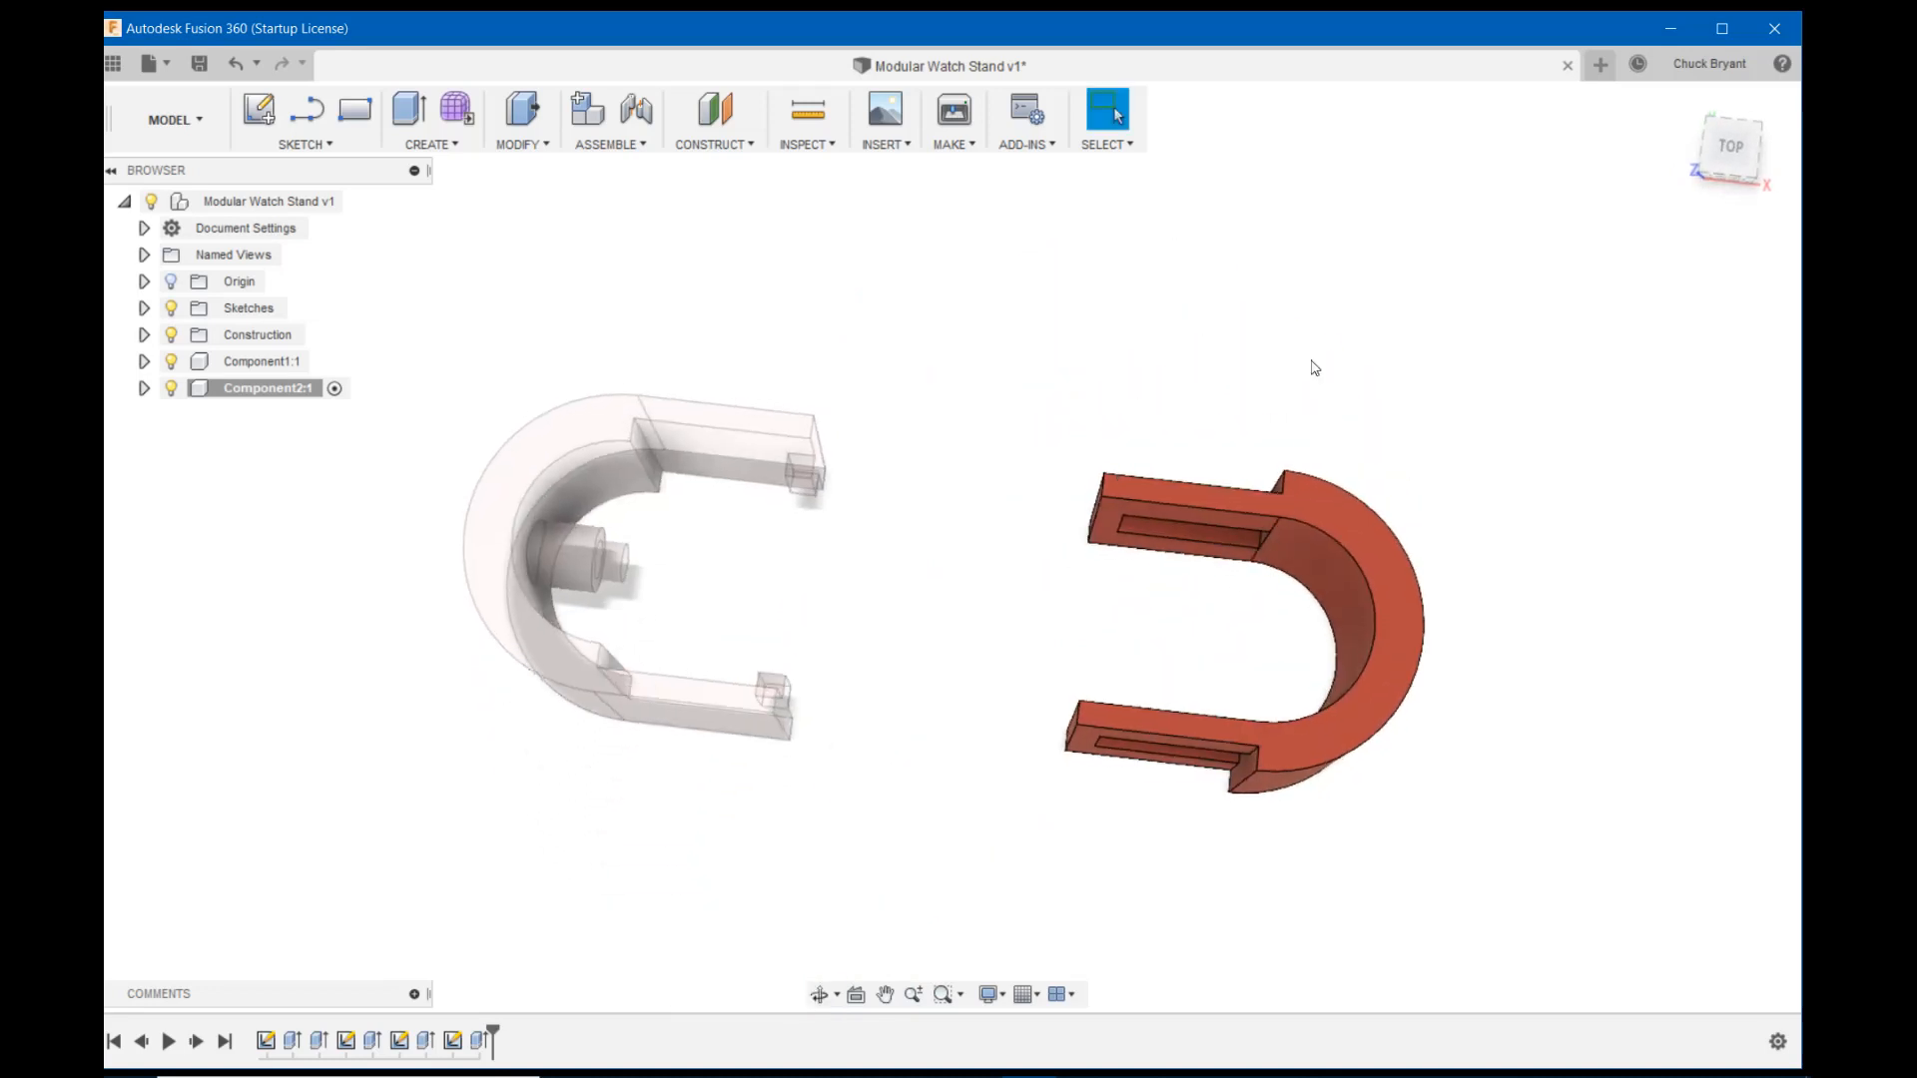
pyautogui.click(736, 147)
pyautogui.click(734, 165)
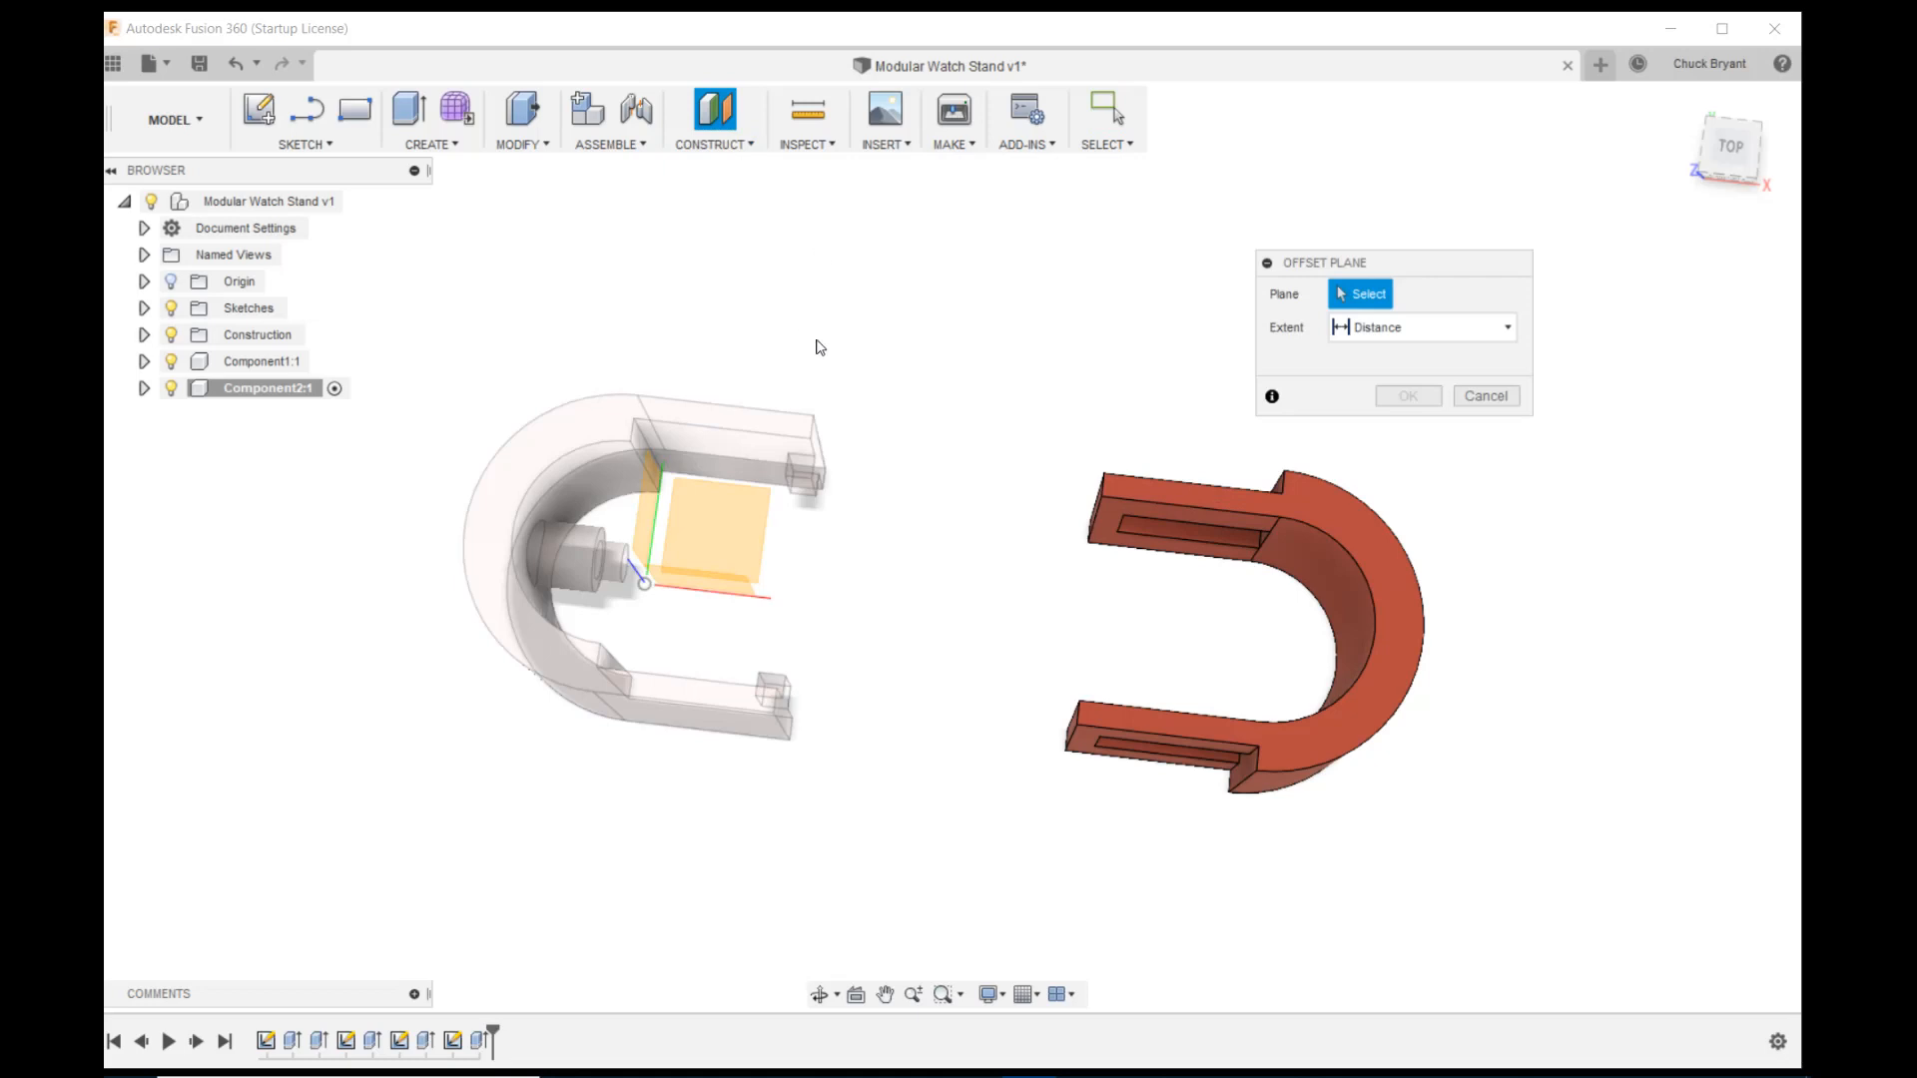
pyautogui.keyDown('shift'); pyautogui.moveTo(835, 470); pyautogui.dragTo(713, 479, button='middle'); pyautogui.keyUp('shift')
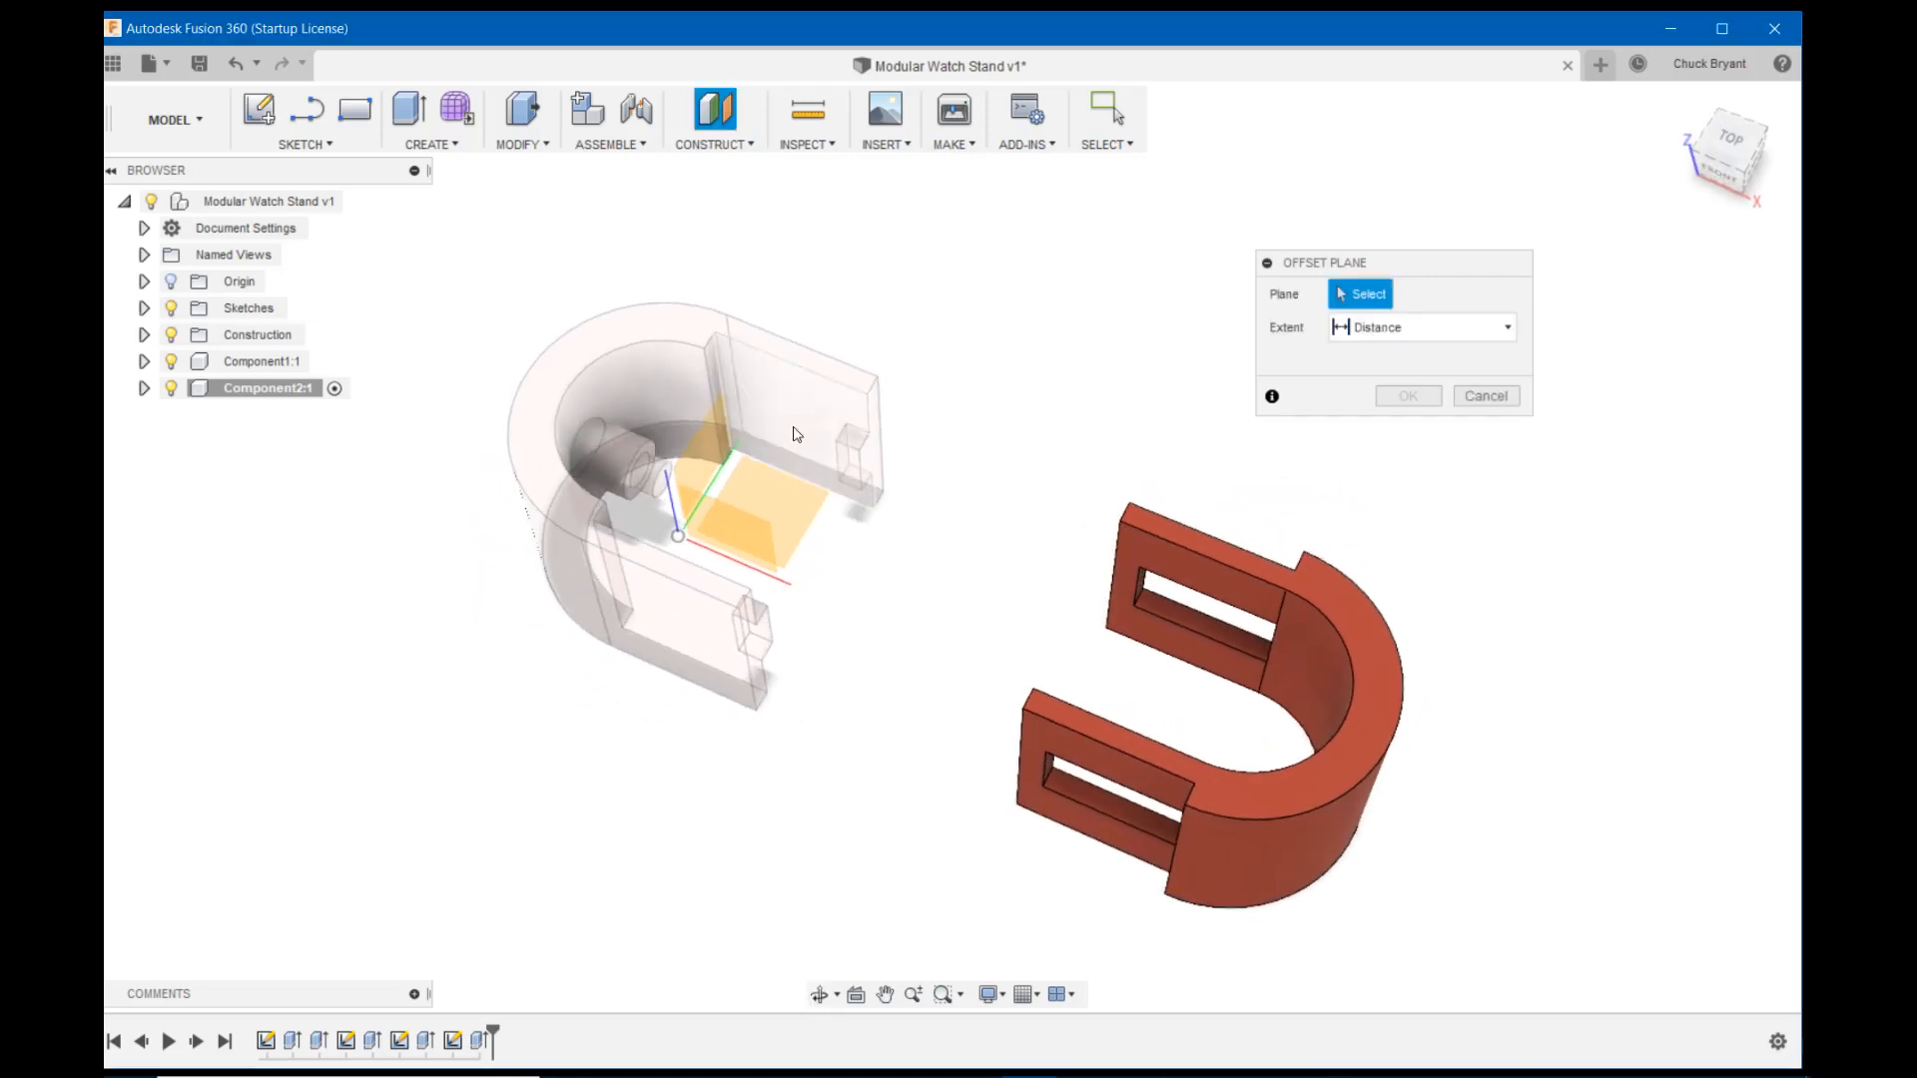
pyautogui.click(736, 495)
pyautogui.moveTo(731, 464); pyautogui.dragTo(1277, 696)
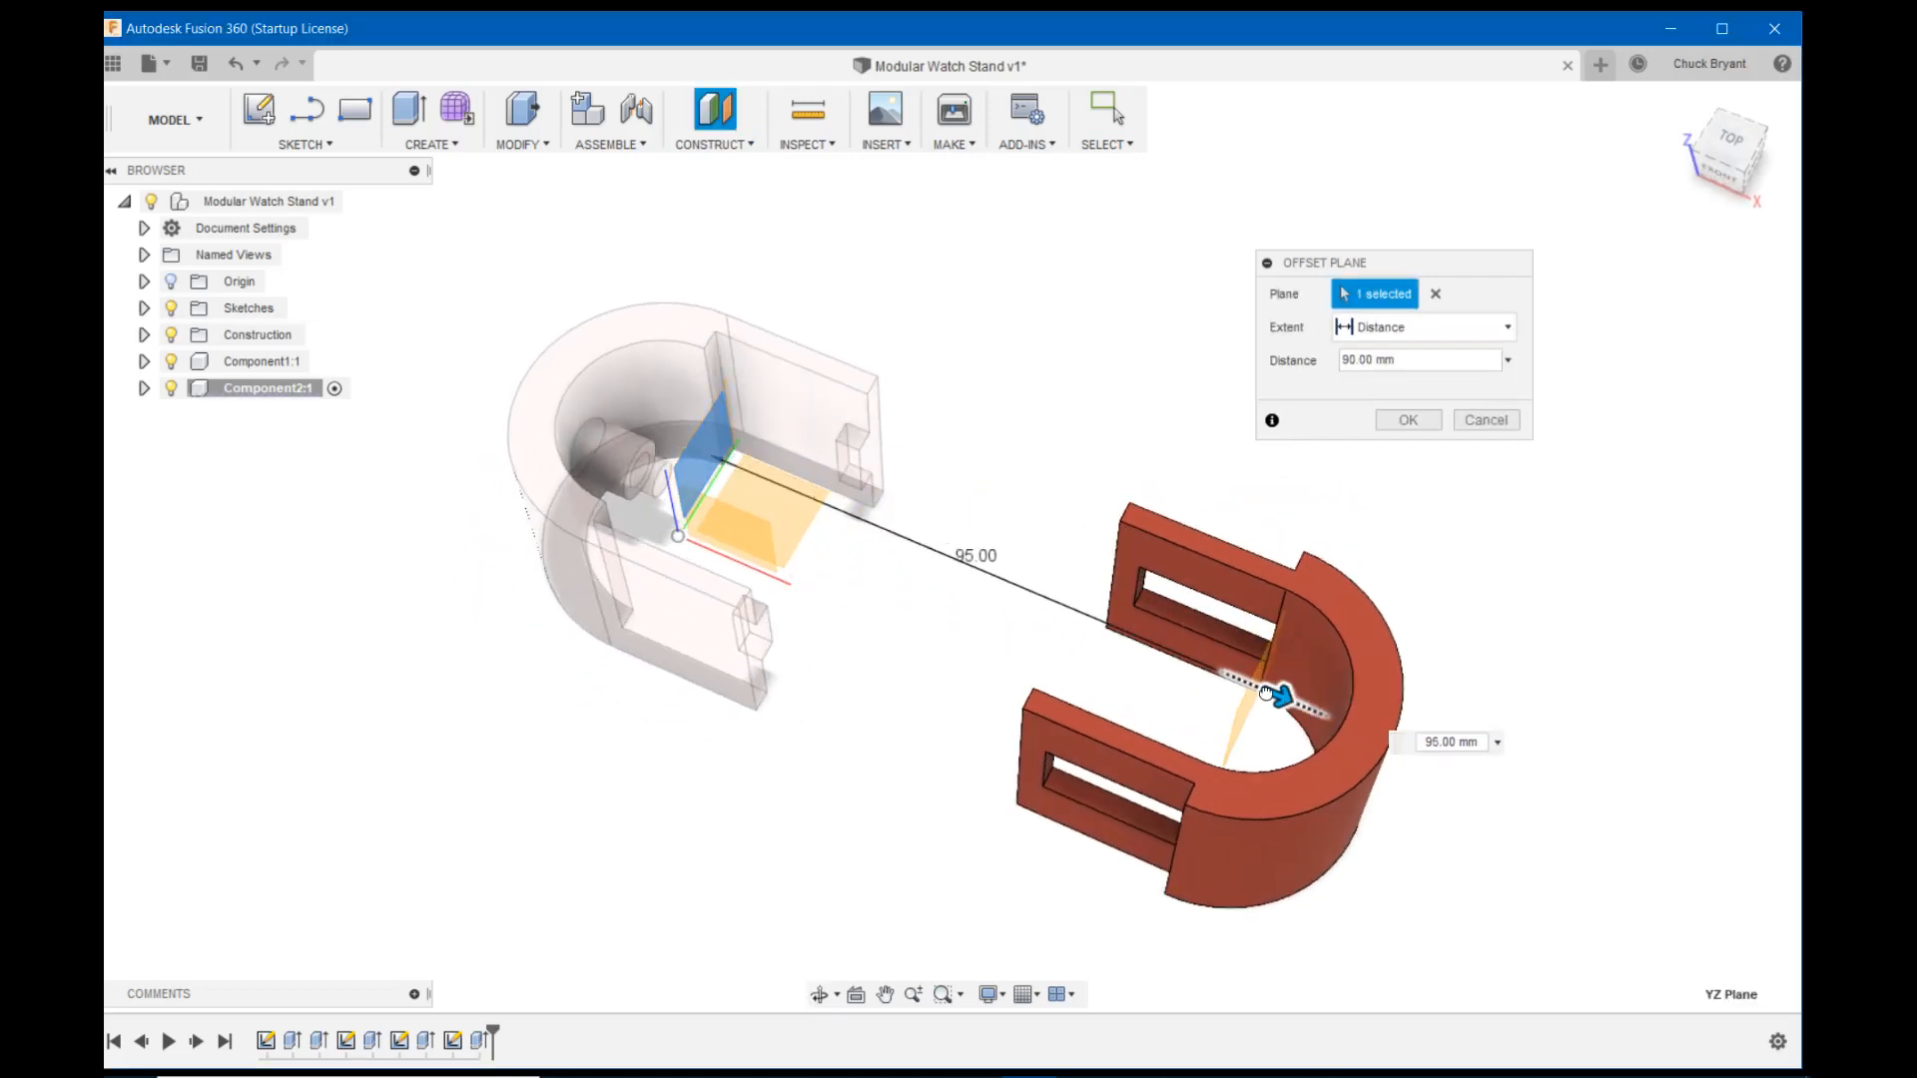
pyautogui.click(1730, 139)
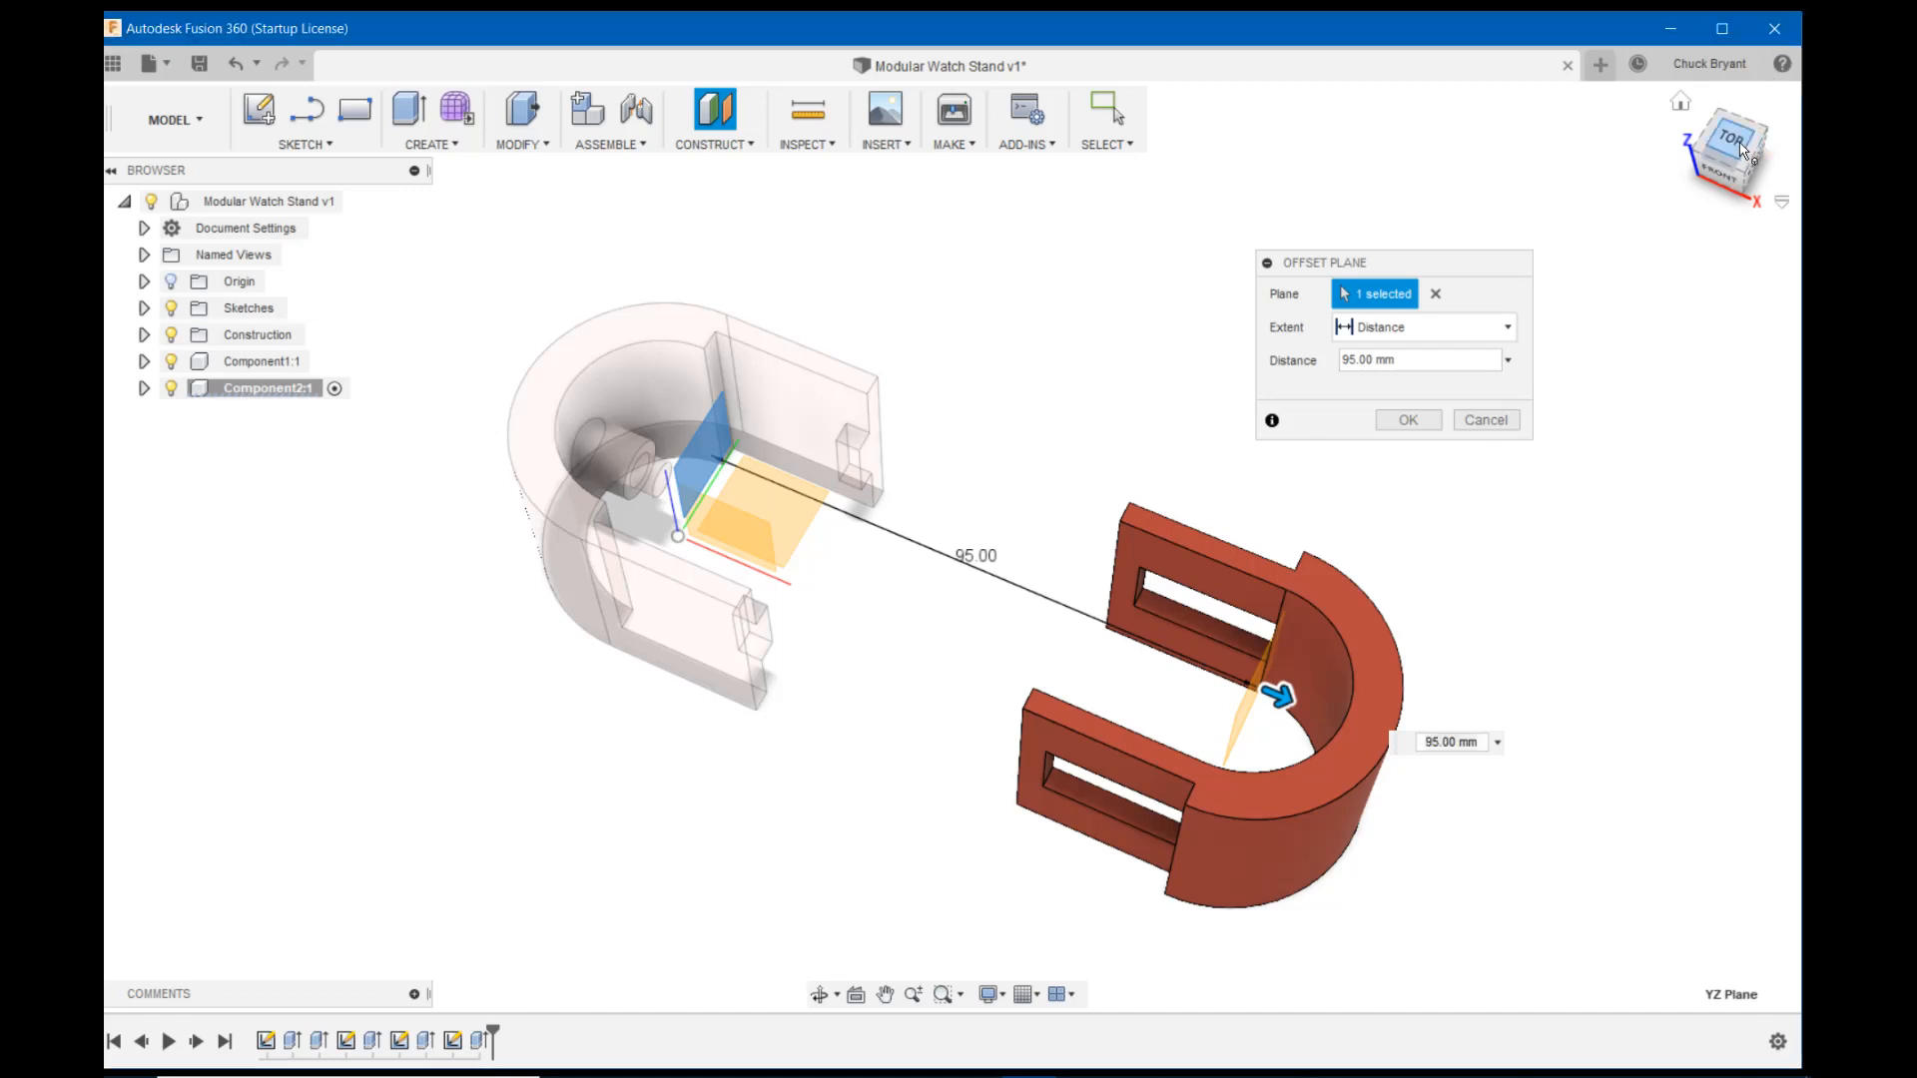
pyautogui.moveTo(1514, 560); pyautogui.dragTo(1254, 543, button='middle')
pyautogui.moveTo(1090, 554); pyautogui.dragTo(1188, 553)
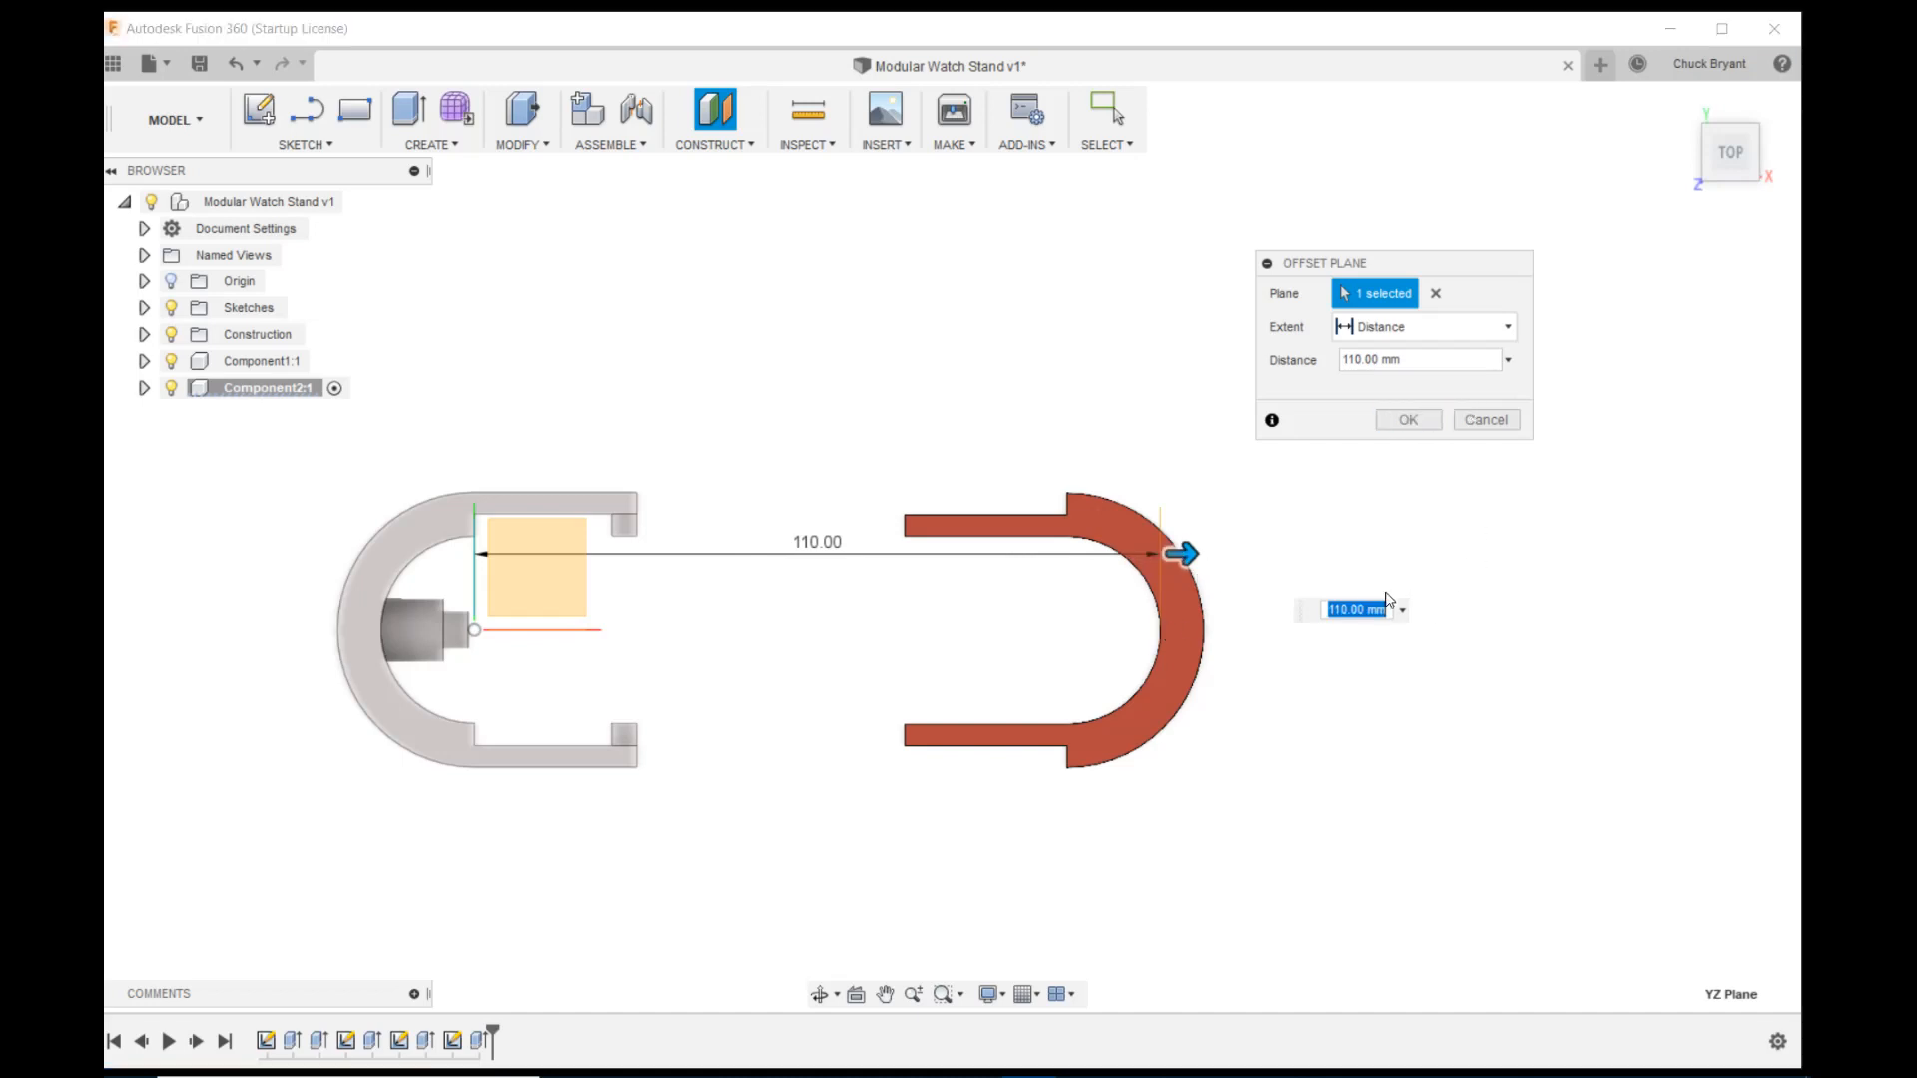
pyautogui.click(1408, 420)
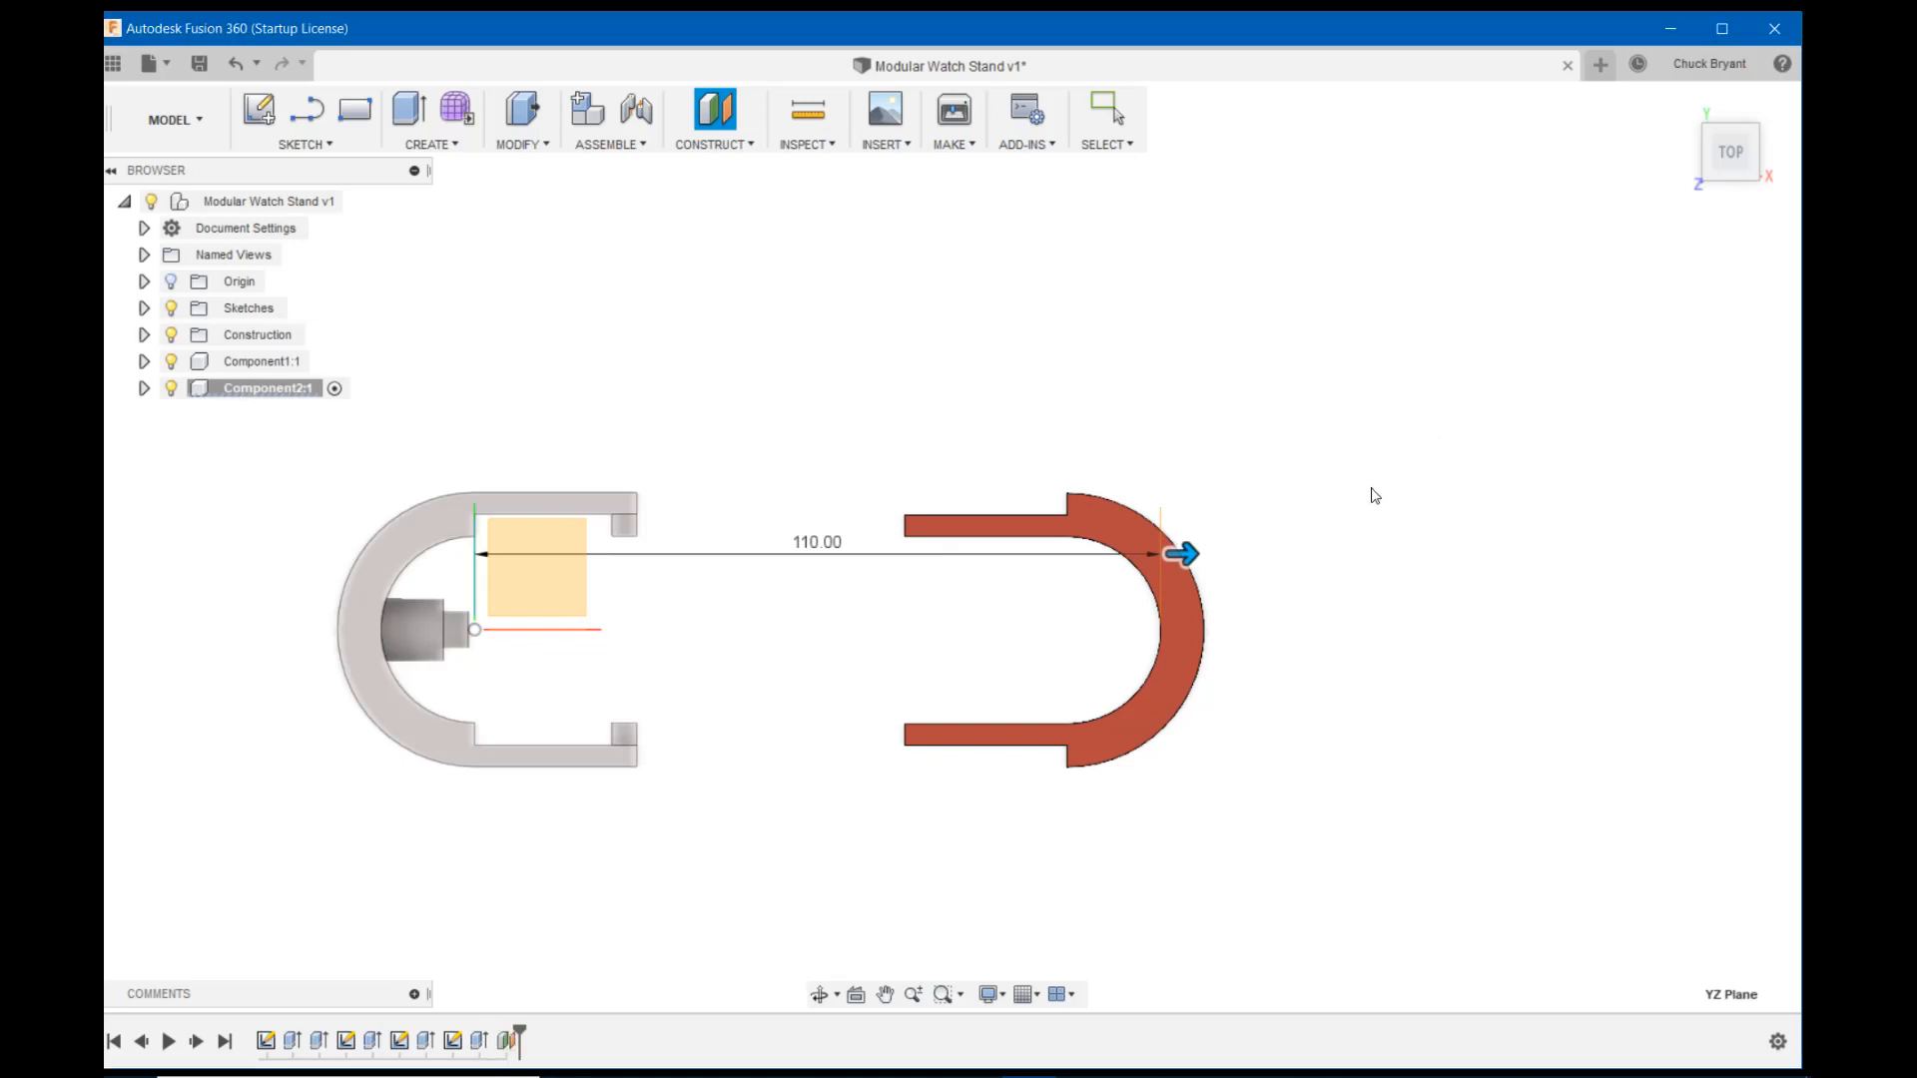
# Start a sketch on the new offset plane inside the second component's curved end
pyautogui.keyDown('shift'); pyautogui.moveTo(1426, 536); pyautogui.dragTo(1518, 415, button='middle'); pyautogui.keyUp('shift')
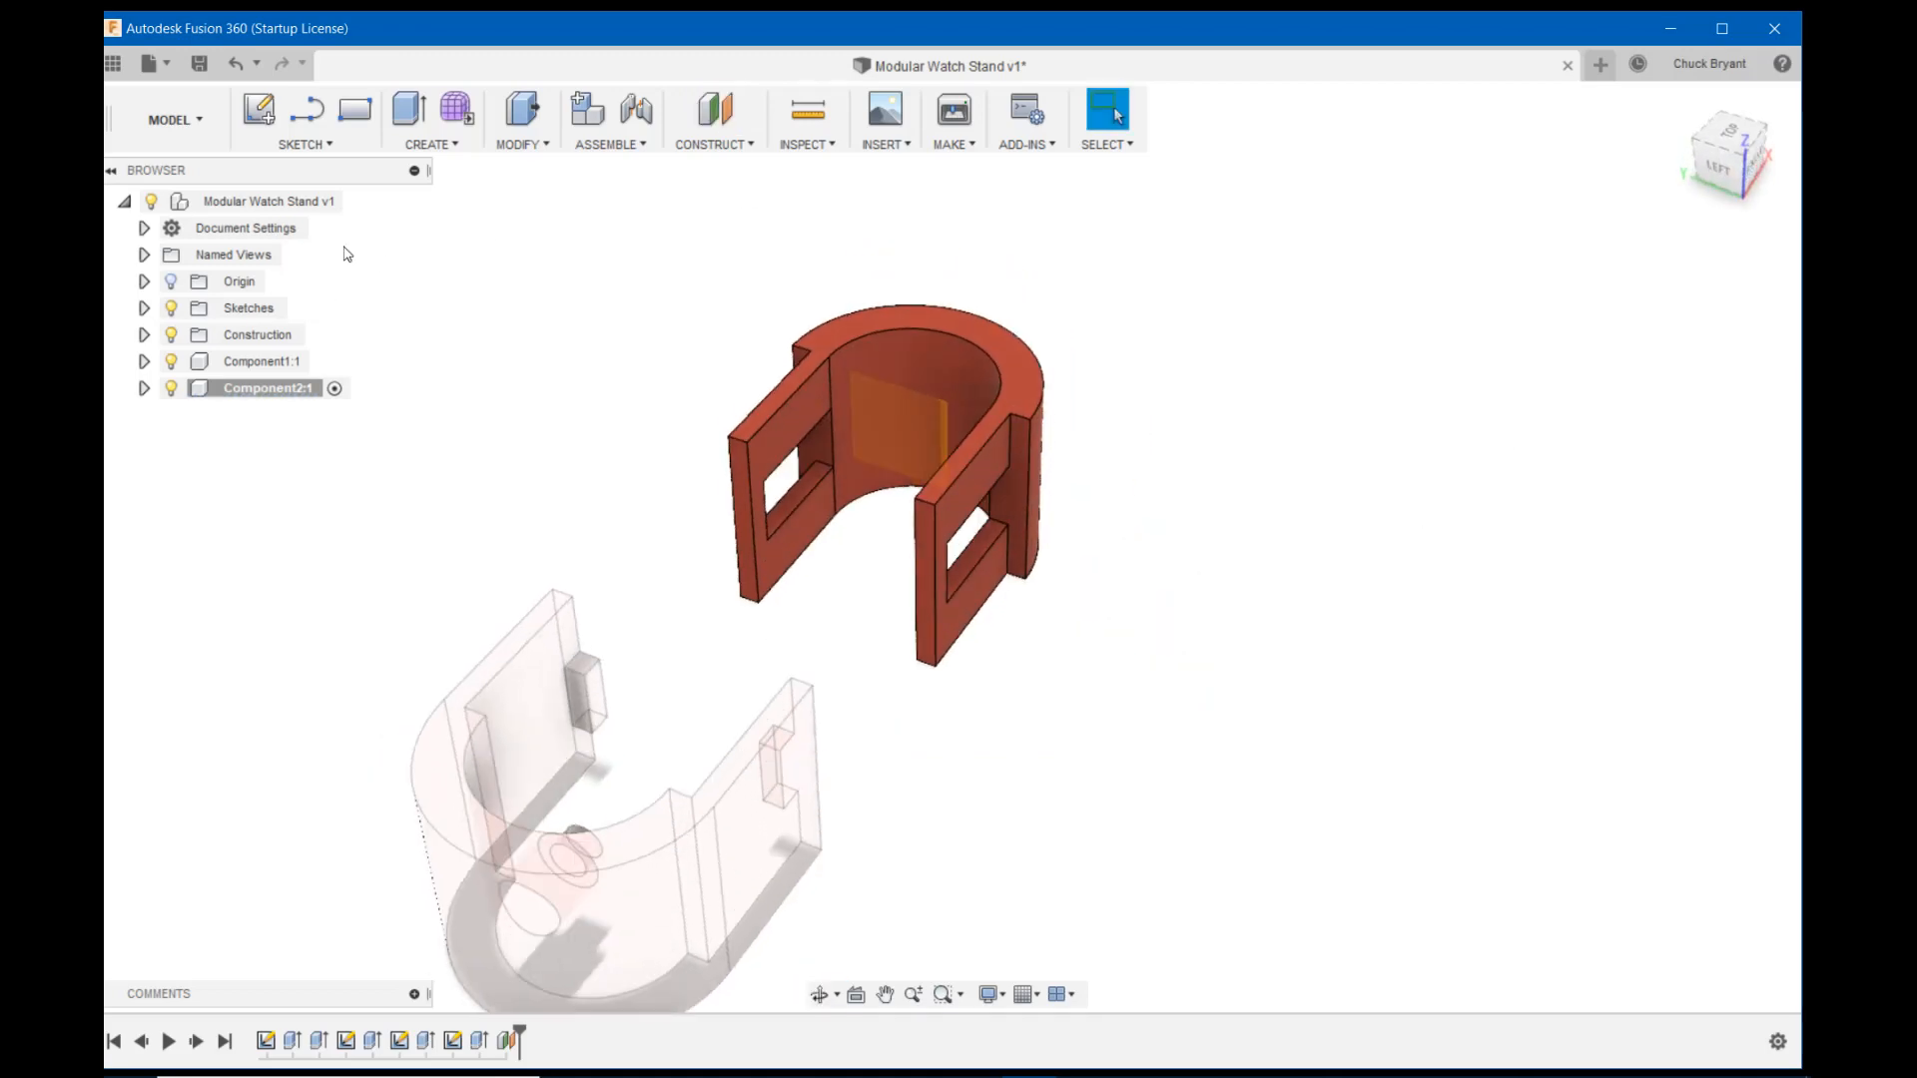
pyautogui.click(257, 107)
pyautogui.click(871, 433)
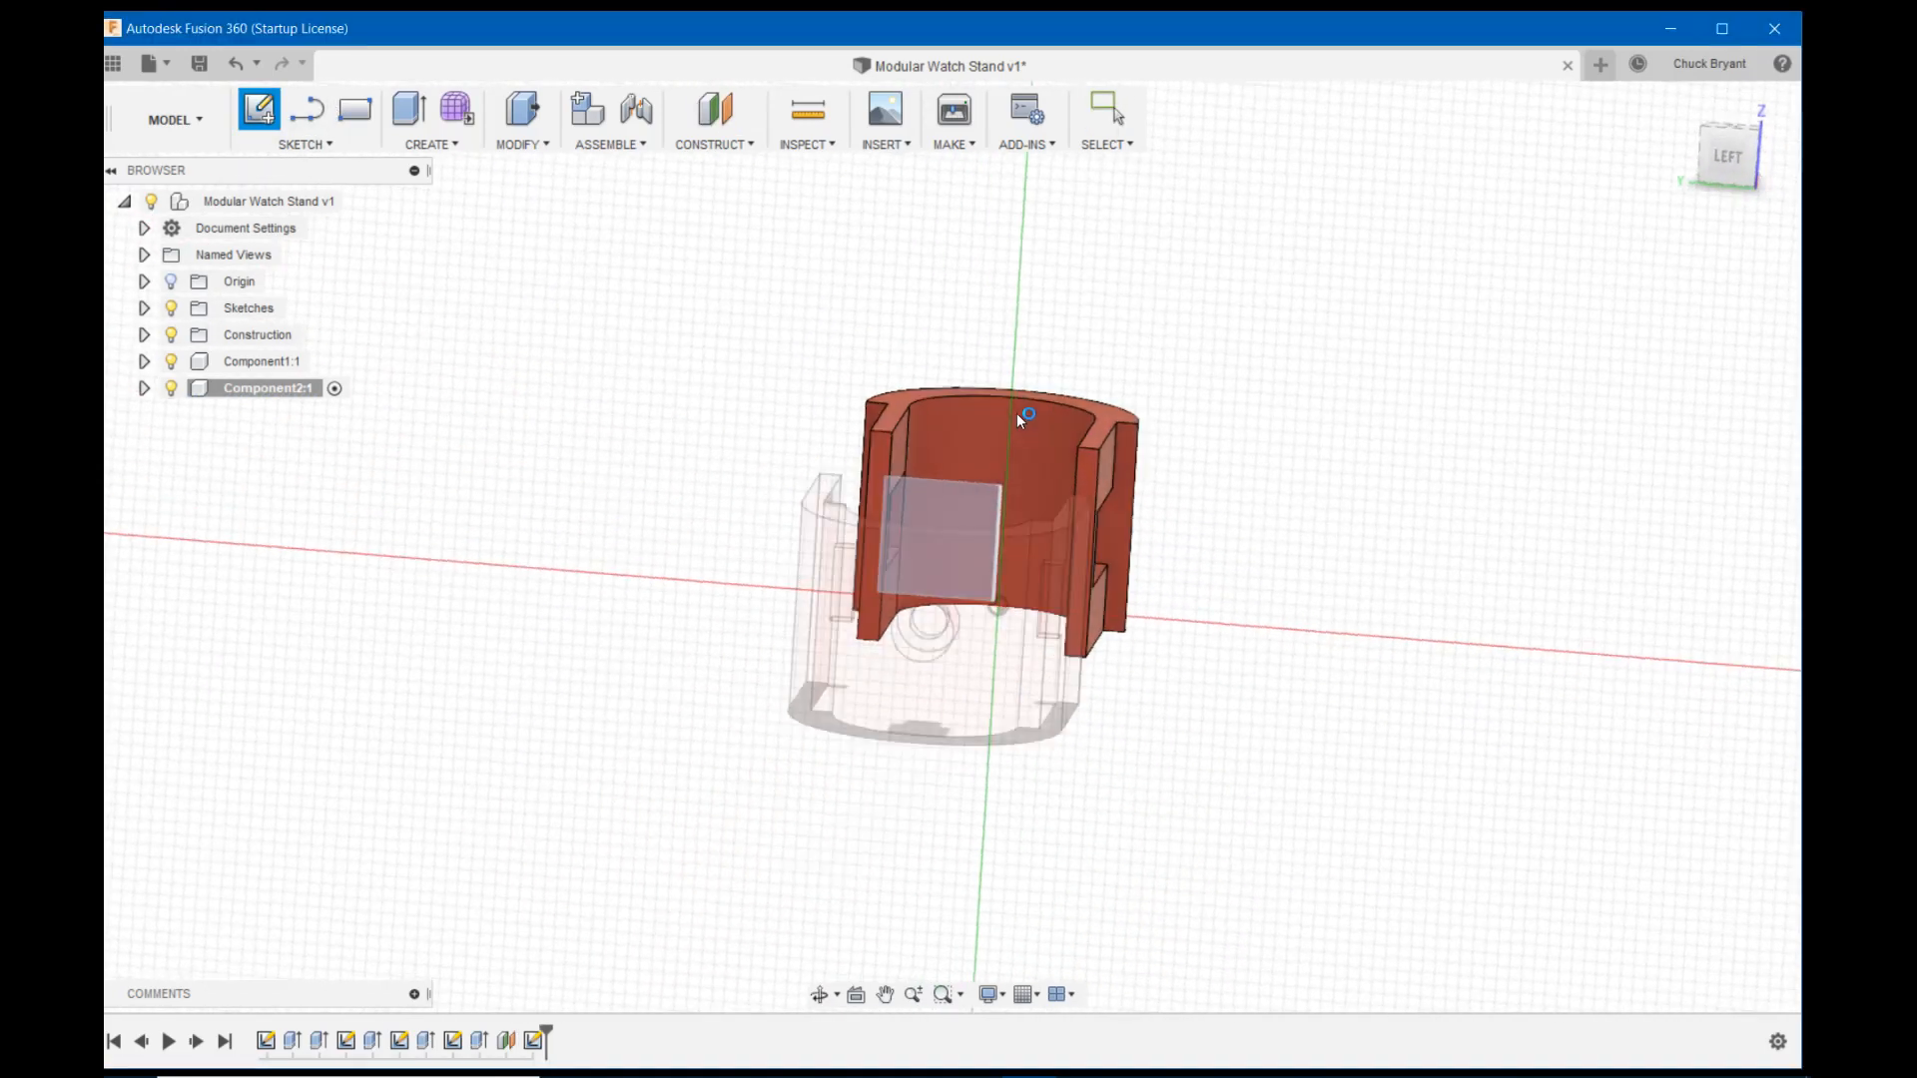
pyautogui.keyDown('shift'); pyautogui.moveTo(1204, 227); pyautogui.dragTo(1203, 276, button='middle'); pyautogui.keyUp('shift')
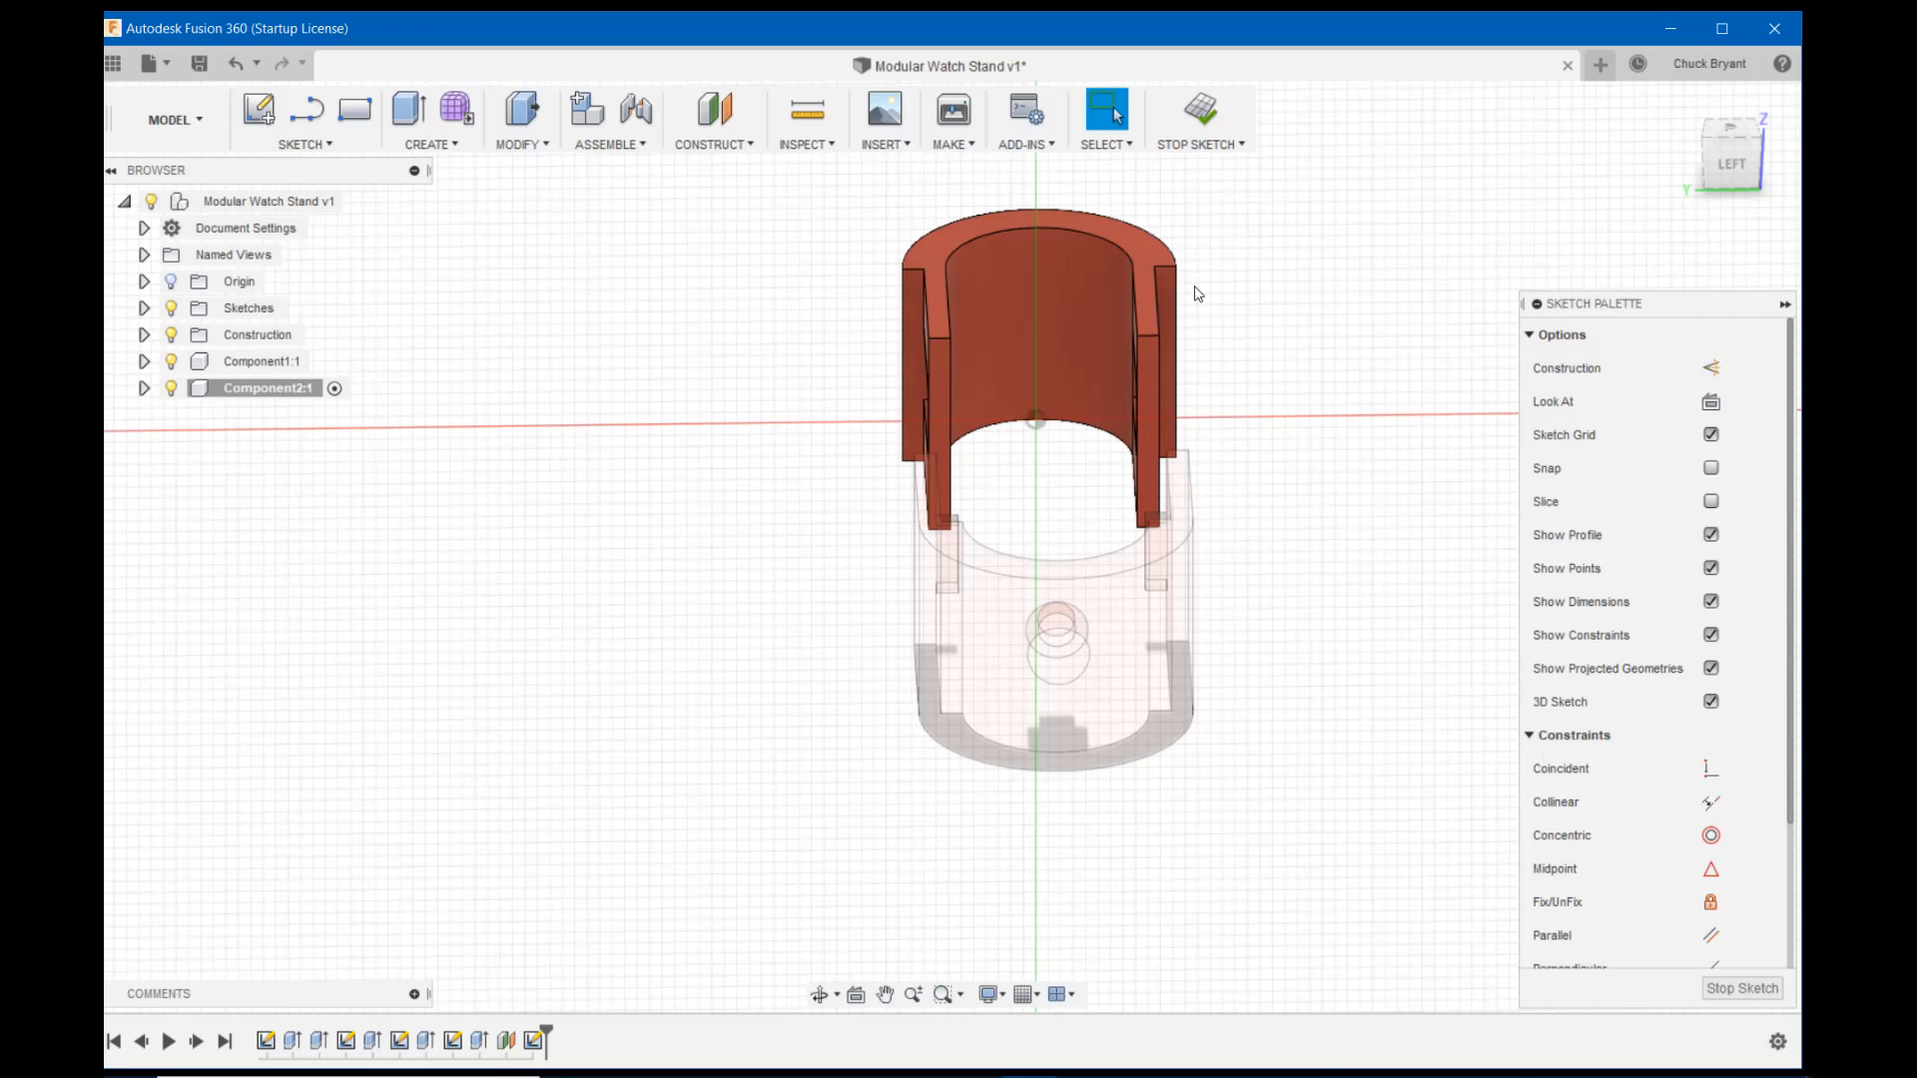
# Hide the first component and show it again
pyautogui.click(176, 370)
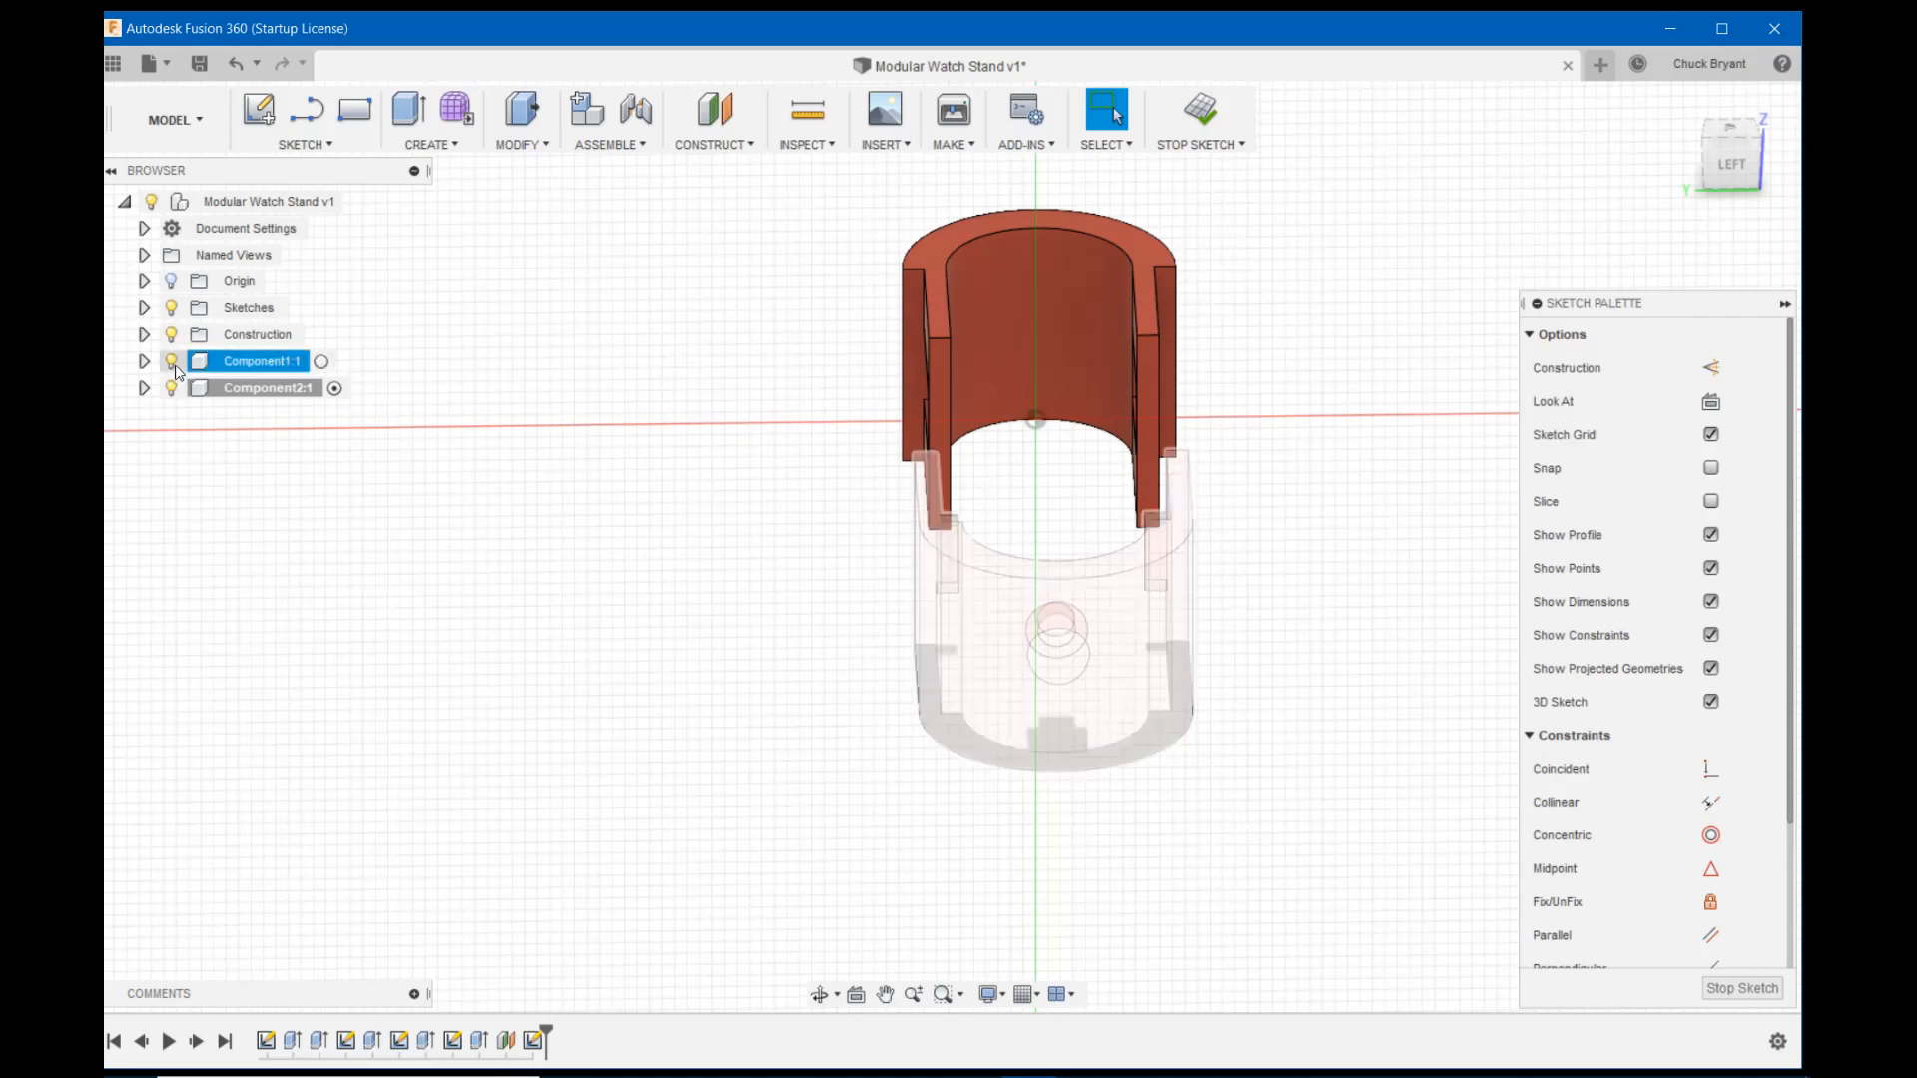
pyautogui.click(176, 369)
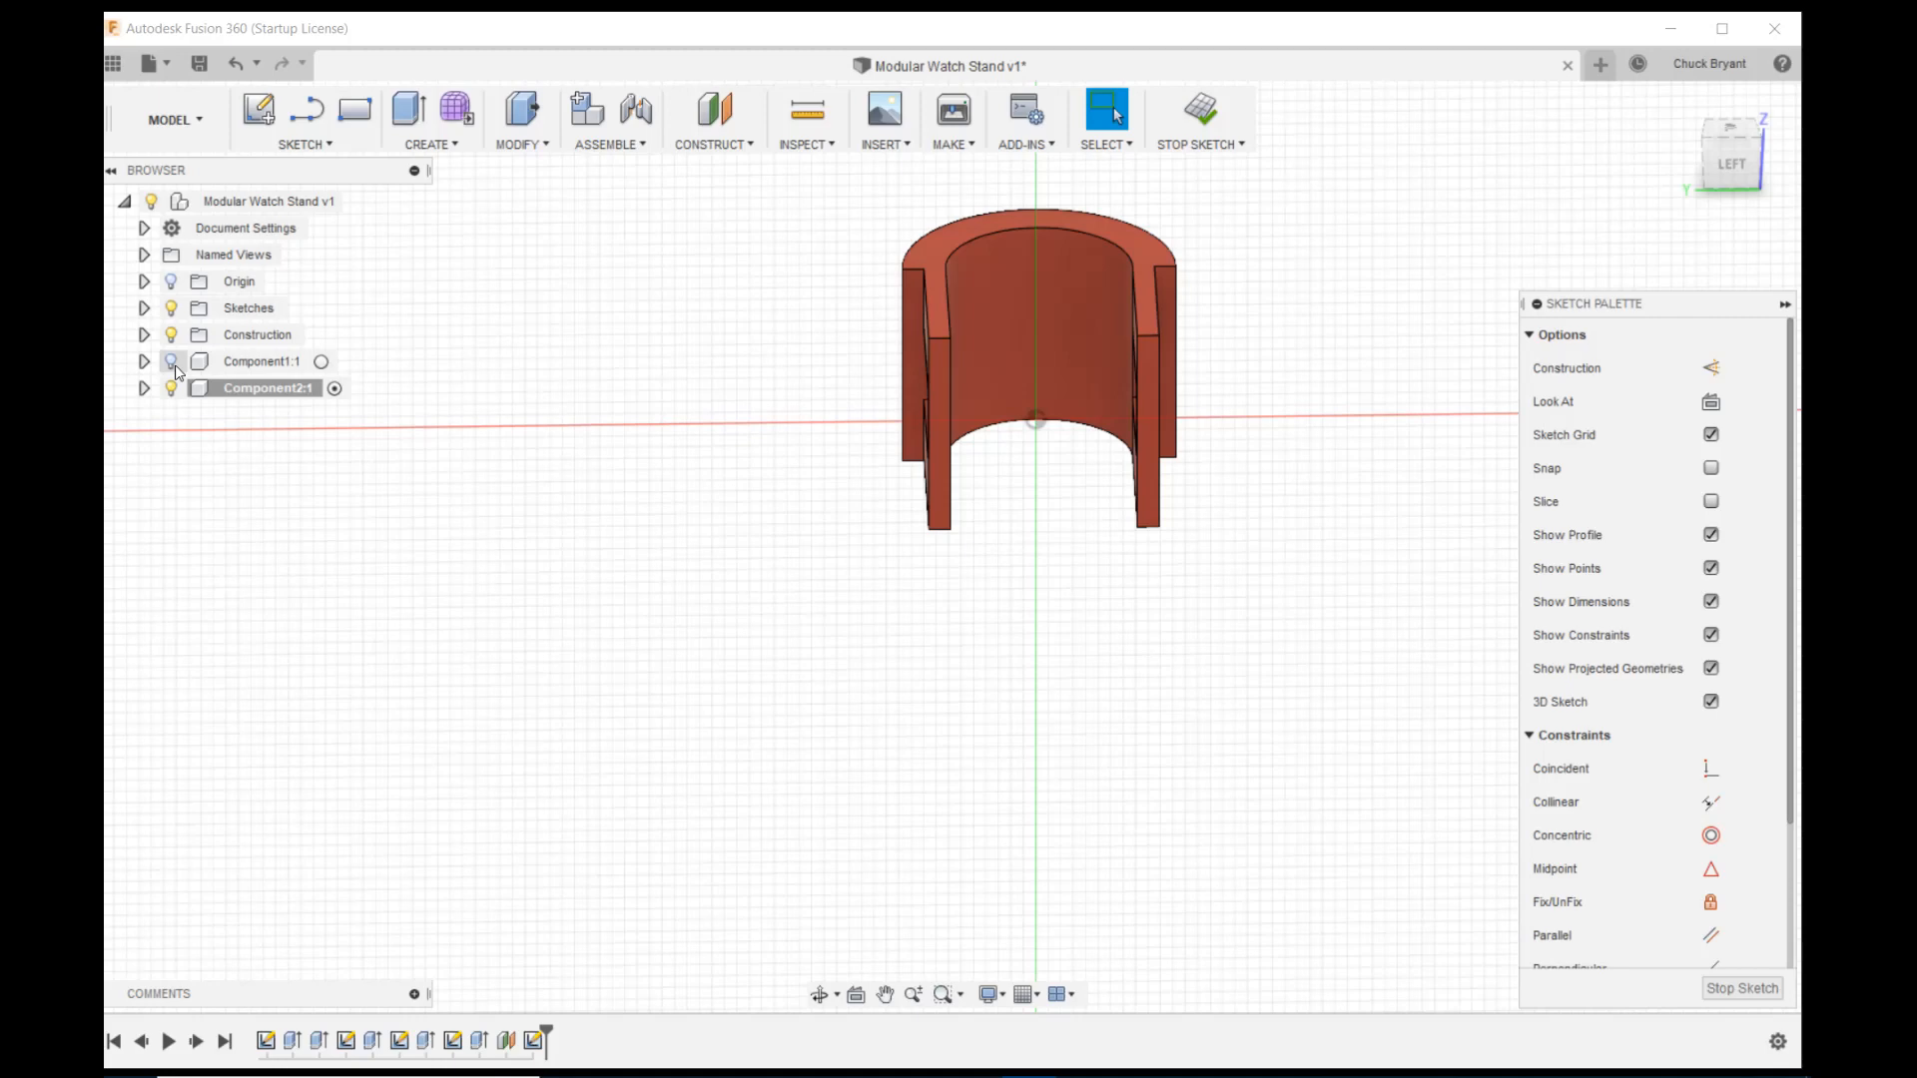
pyautogui.click(176, 370)
pyautogui.keyDown('shift'); pyautogui.moveTo(1193, 412); pyautogui.dragTo(1178, 409, button='middle'); pyautogui.keyUp('shift')
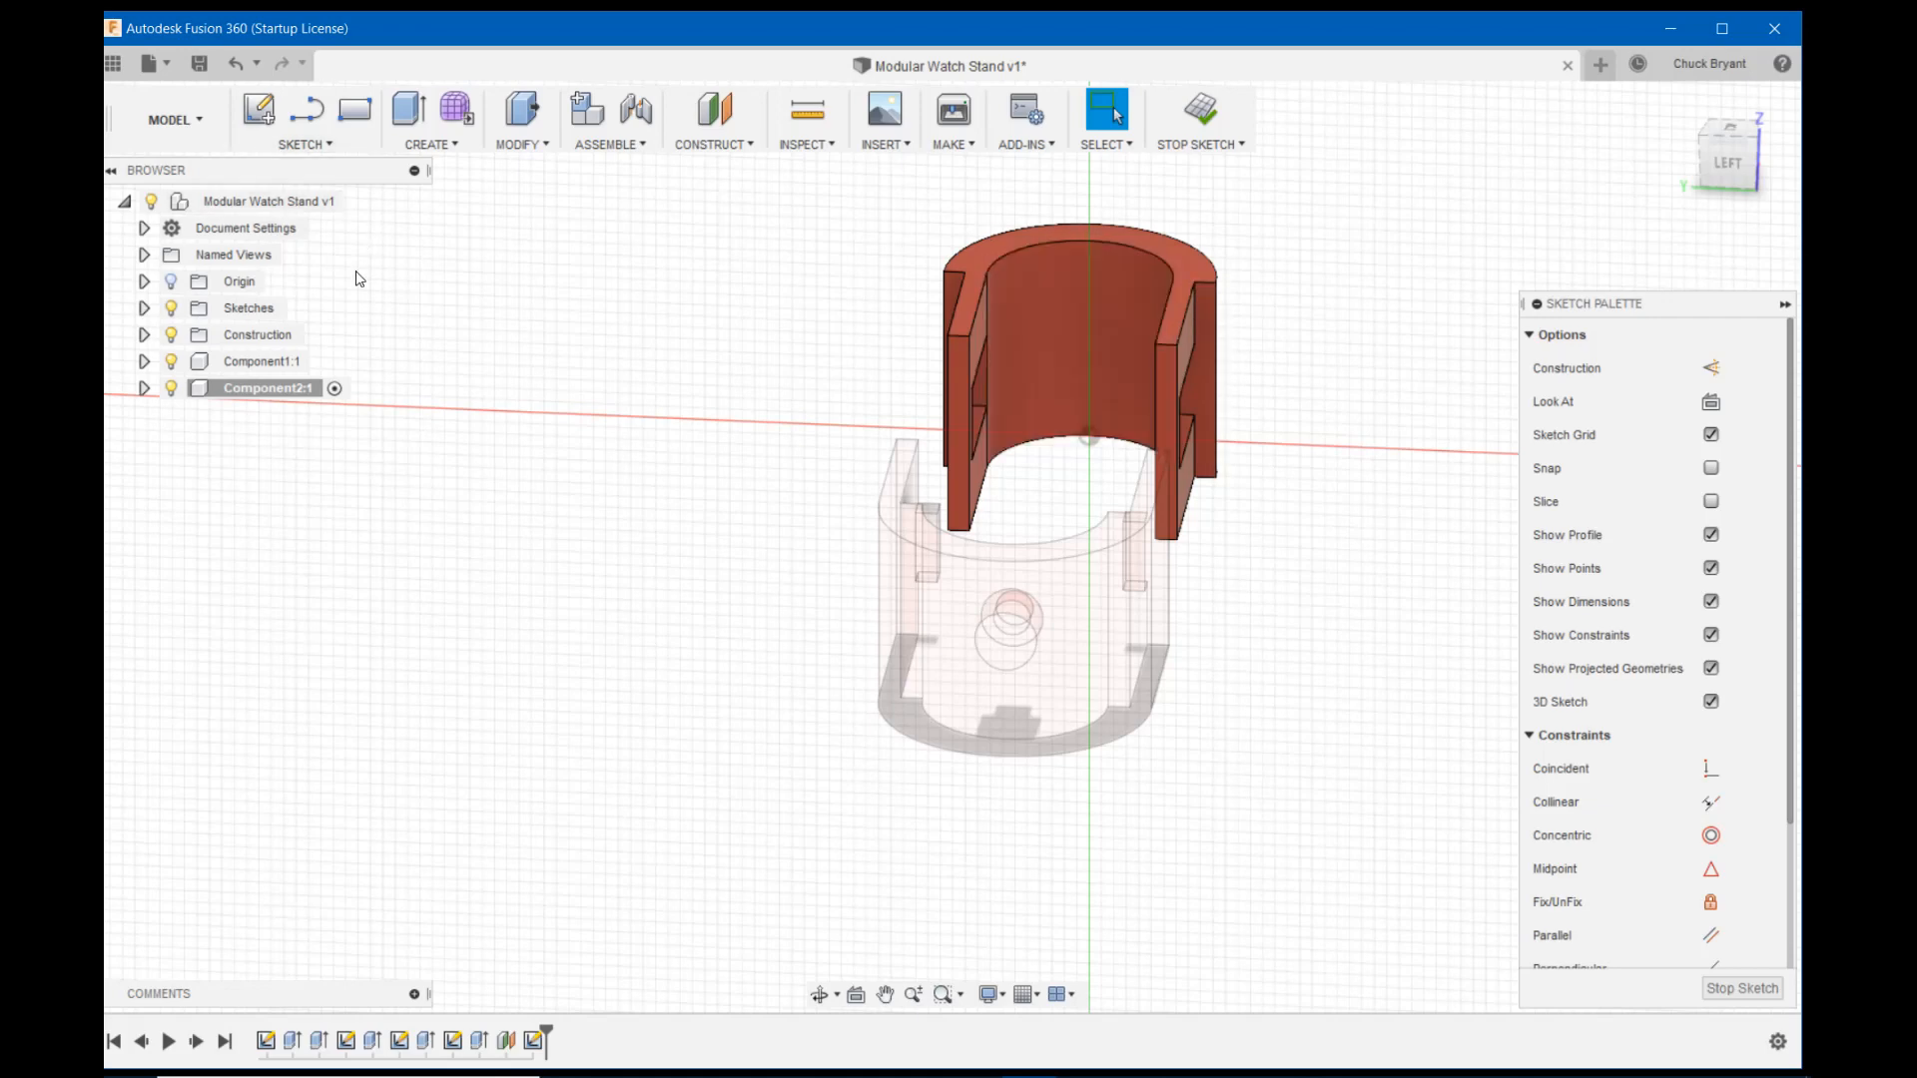
# Sketch a circle with diameter PostDiameter near the middle of the second component's curved inner wall
pyautogui.press('c')
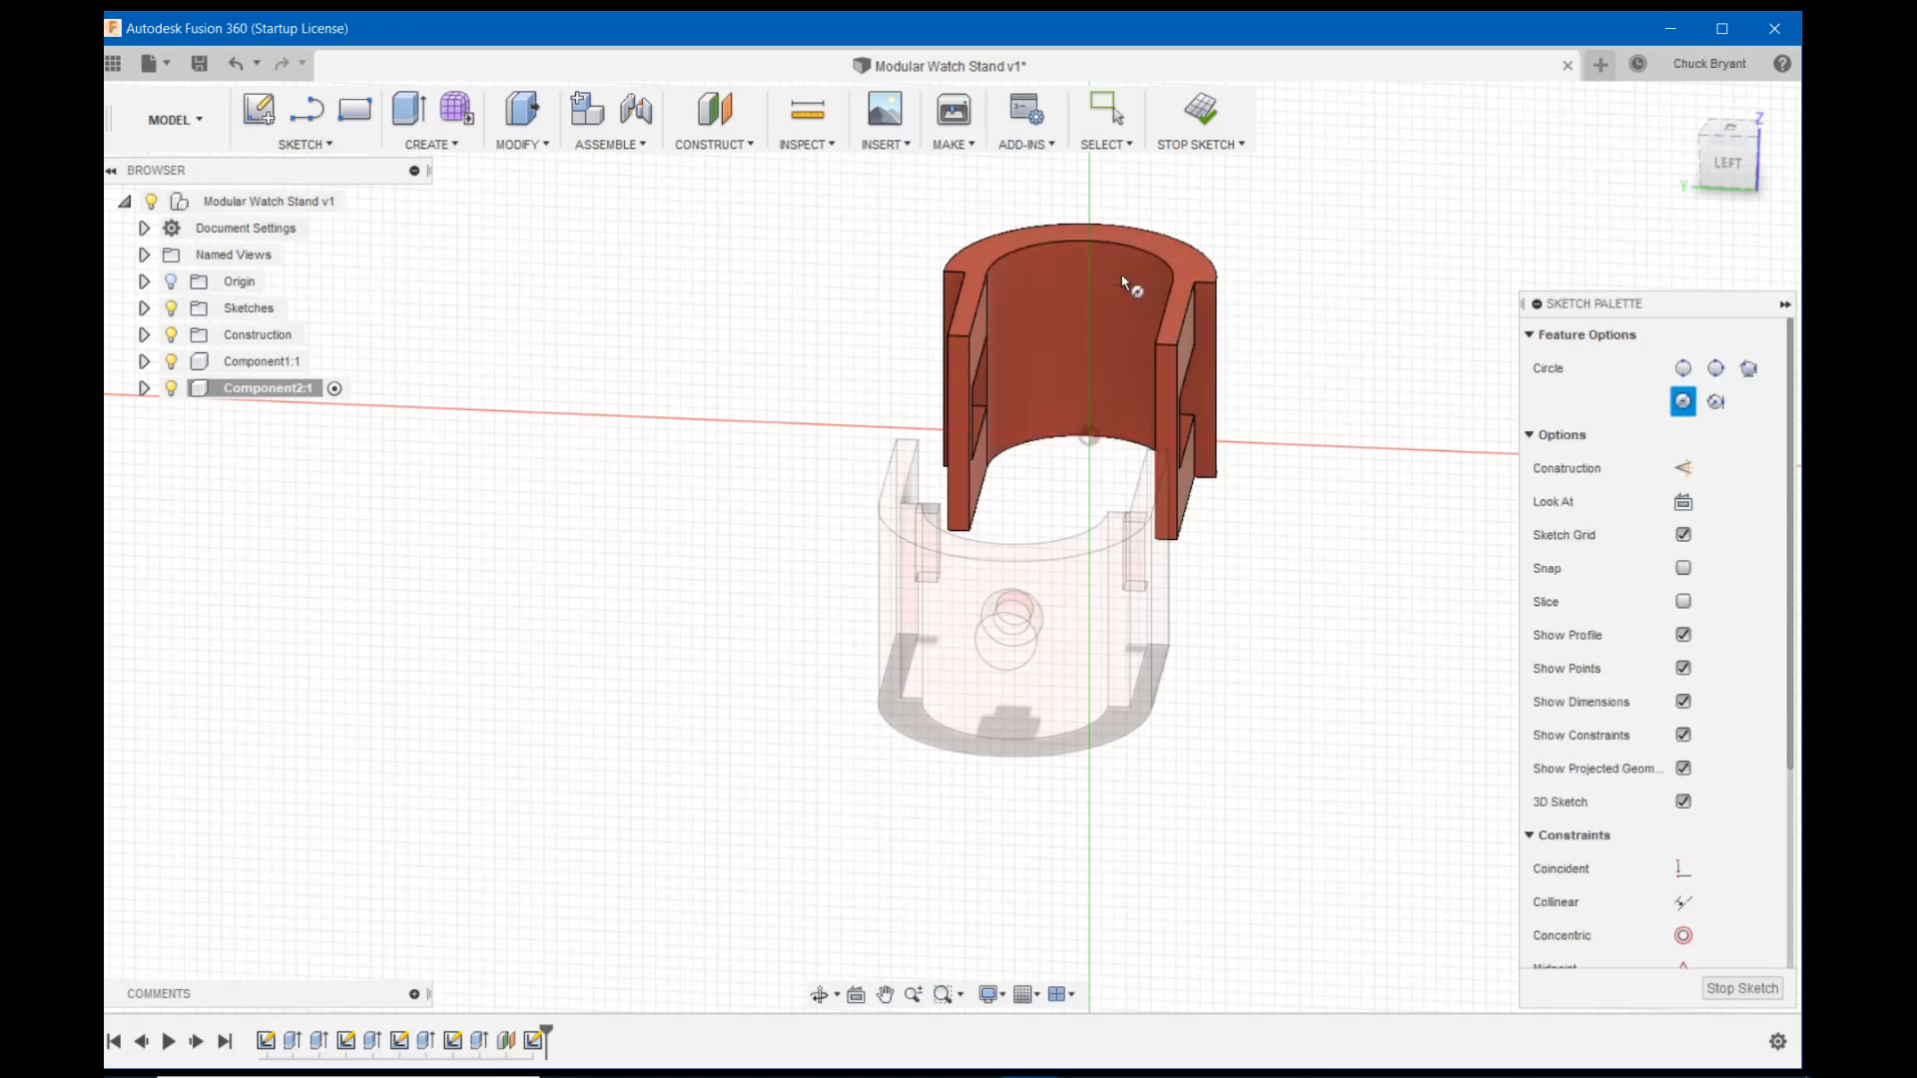
pyautogui.click(1068, 338)
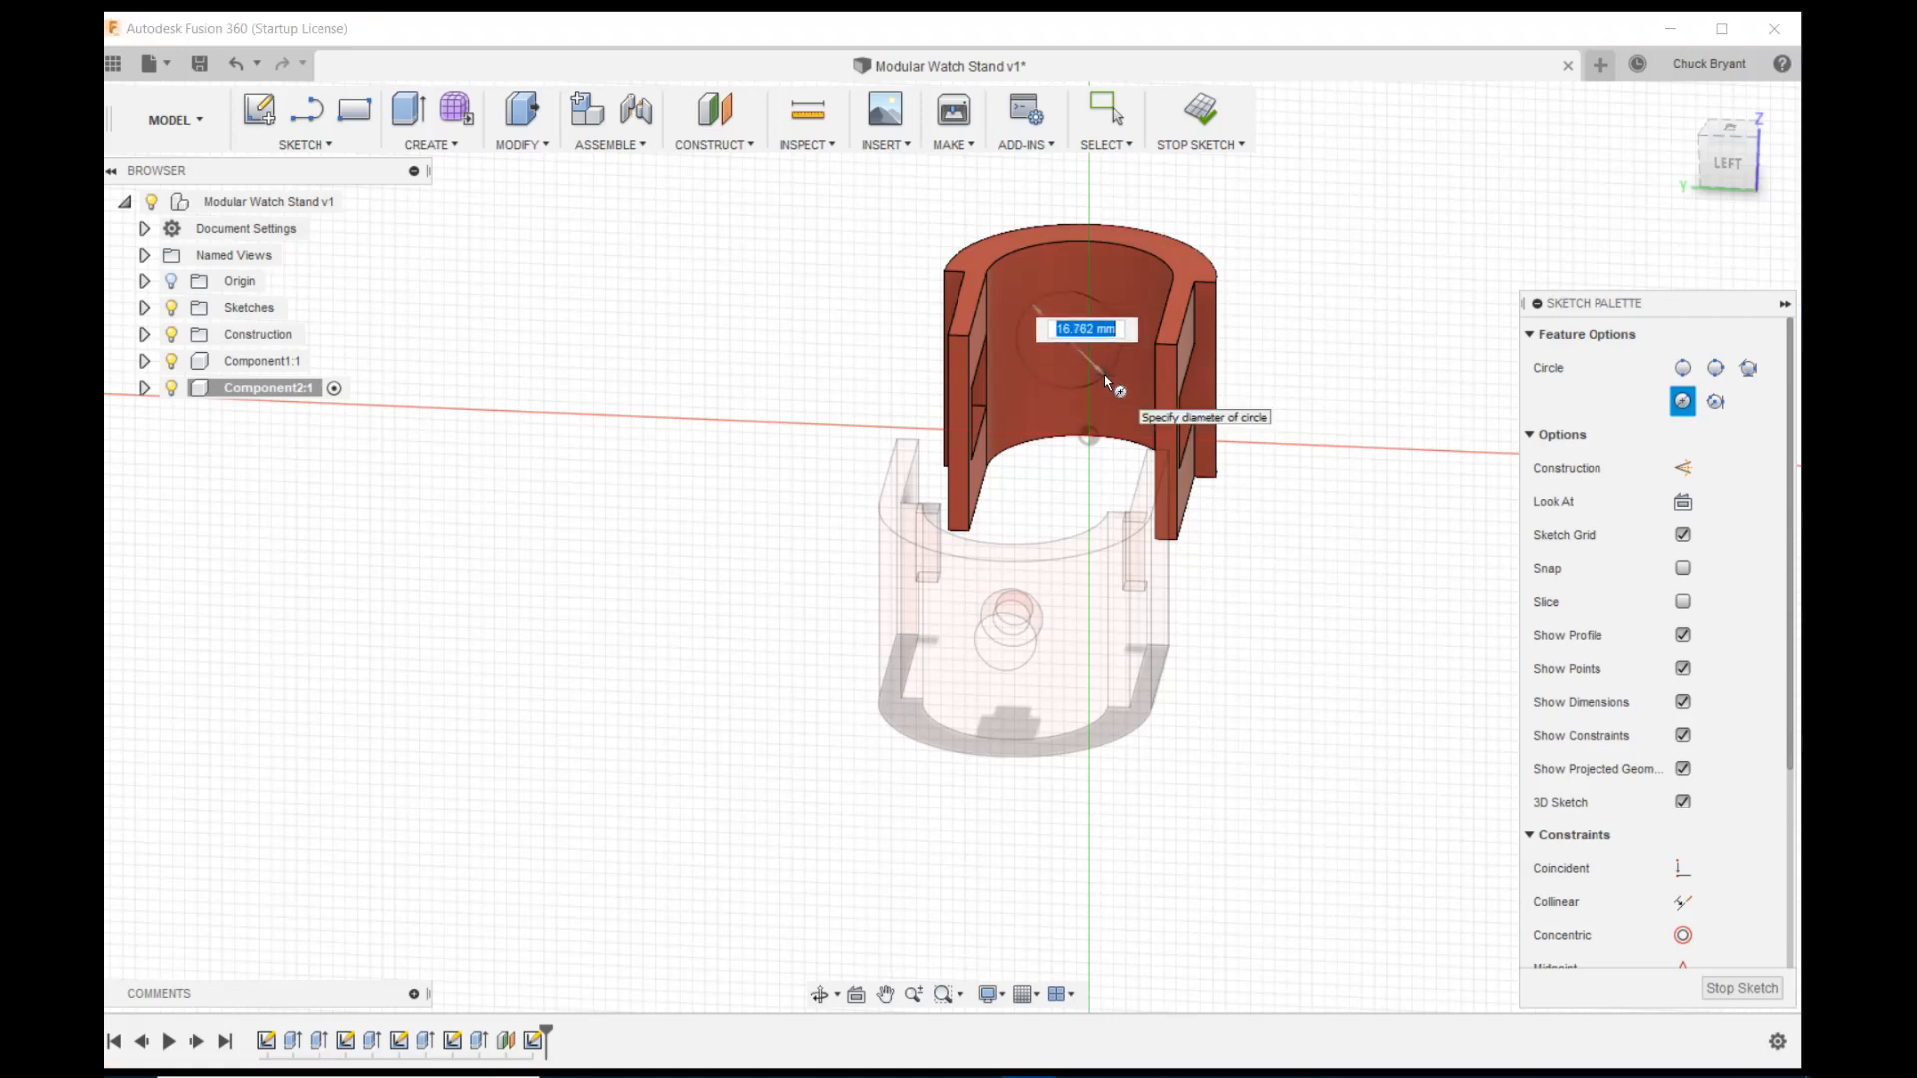
pyautogui.write('p')
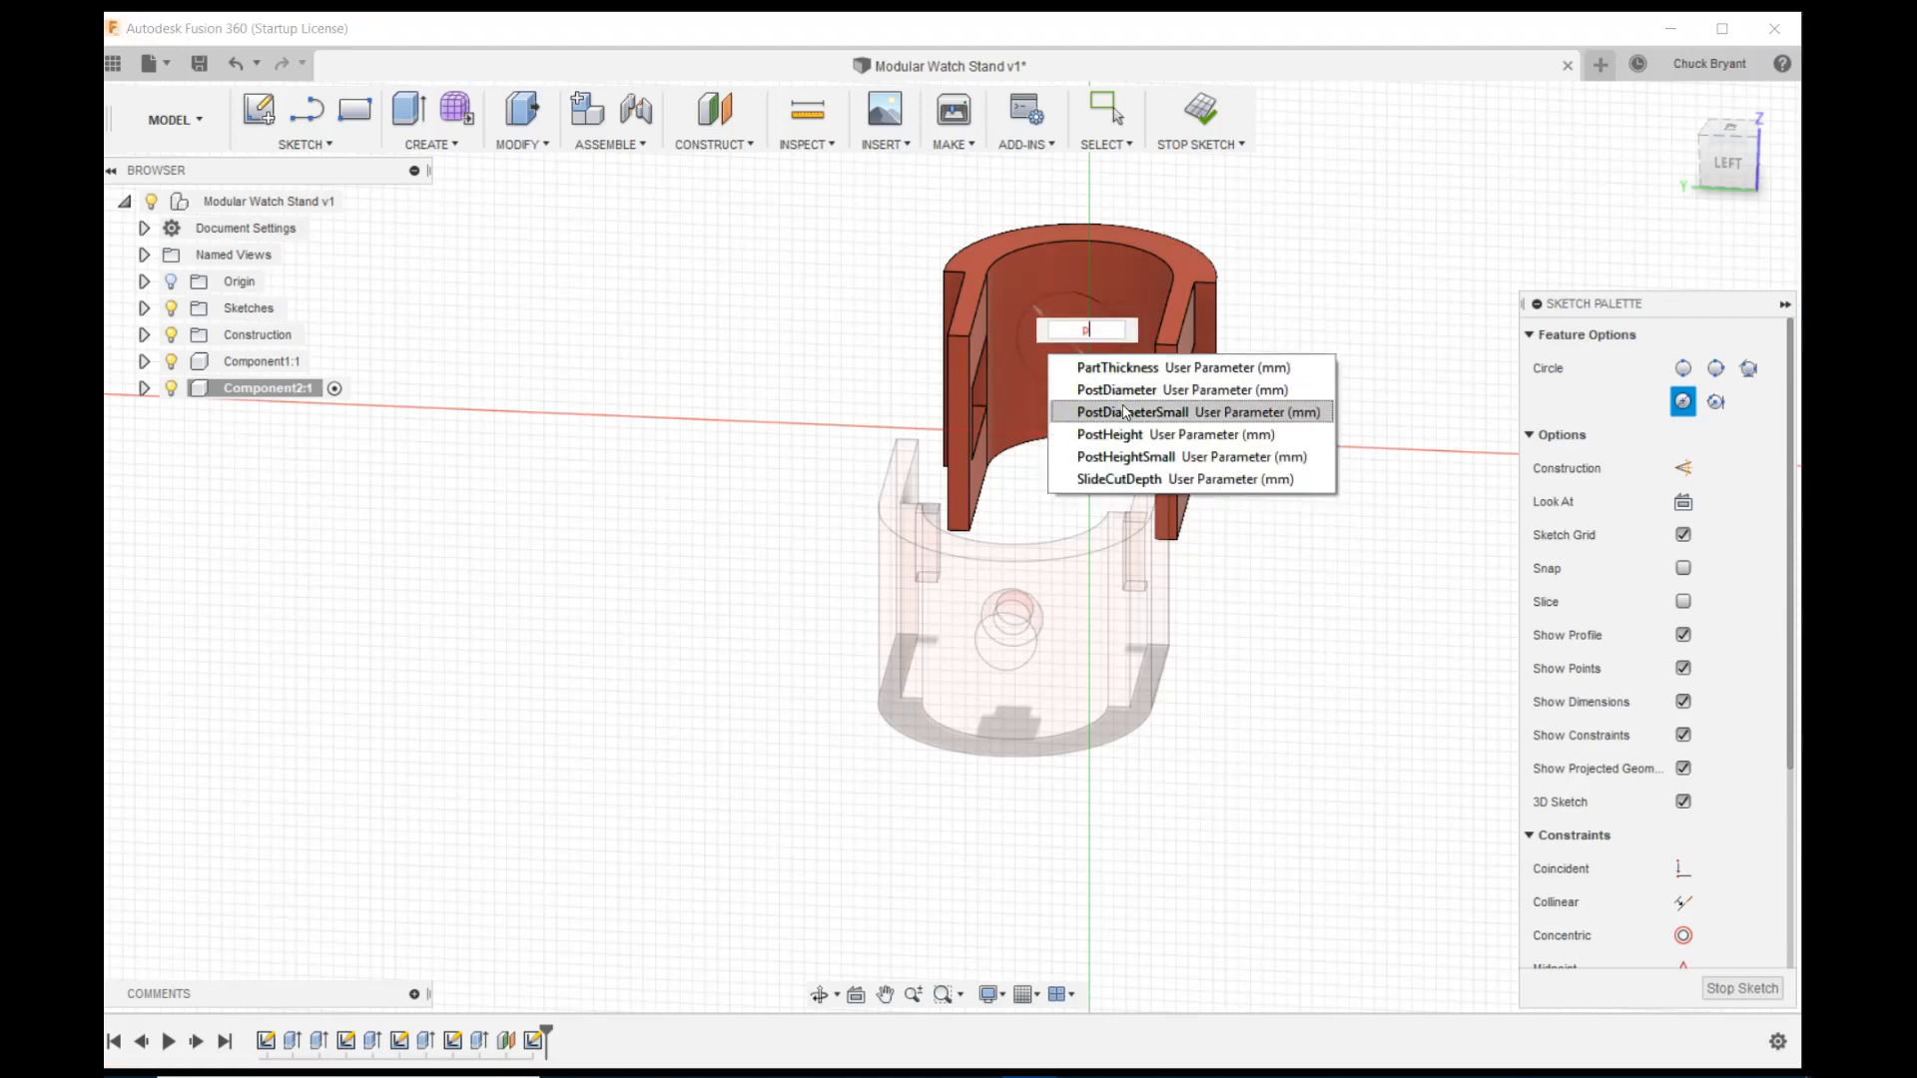
pyautogui.click(1120, 397)
pyautogui.press('Return')
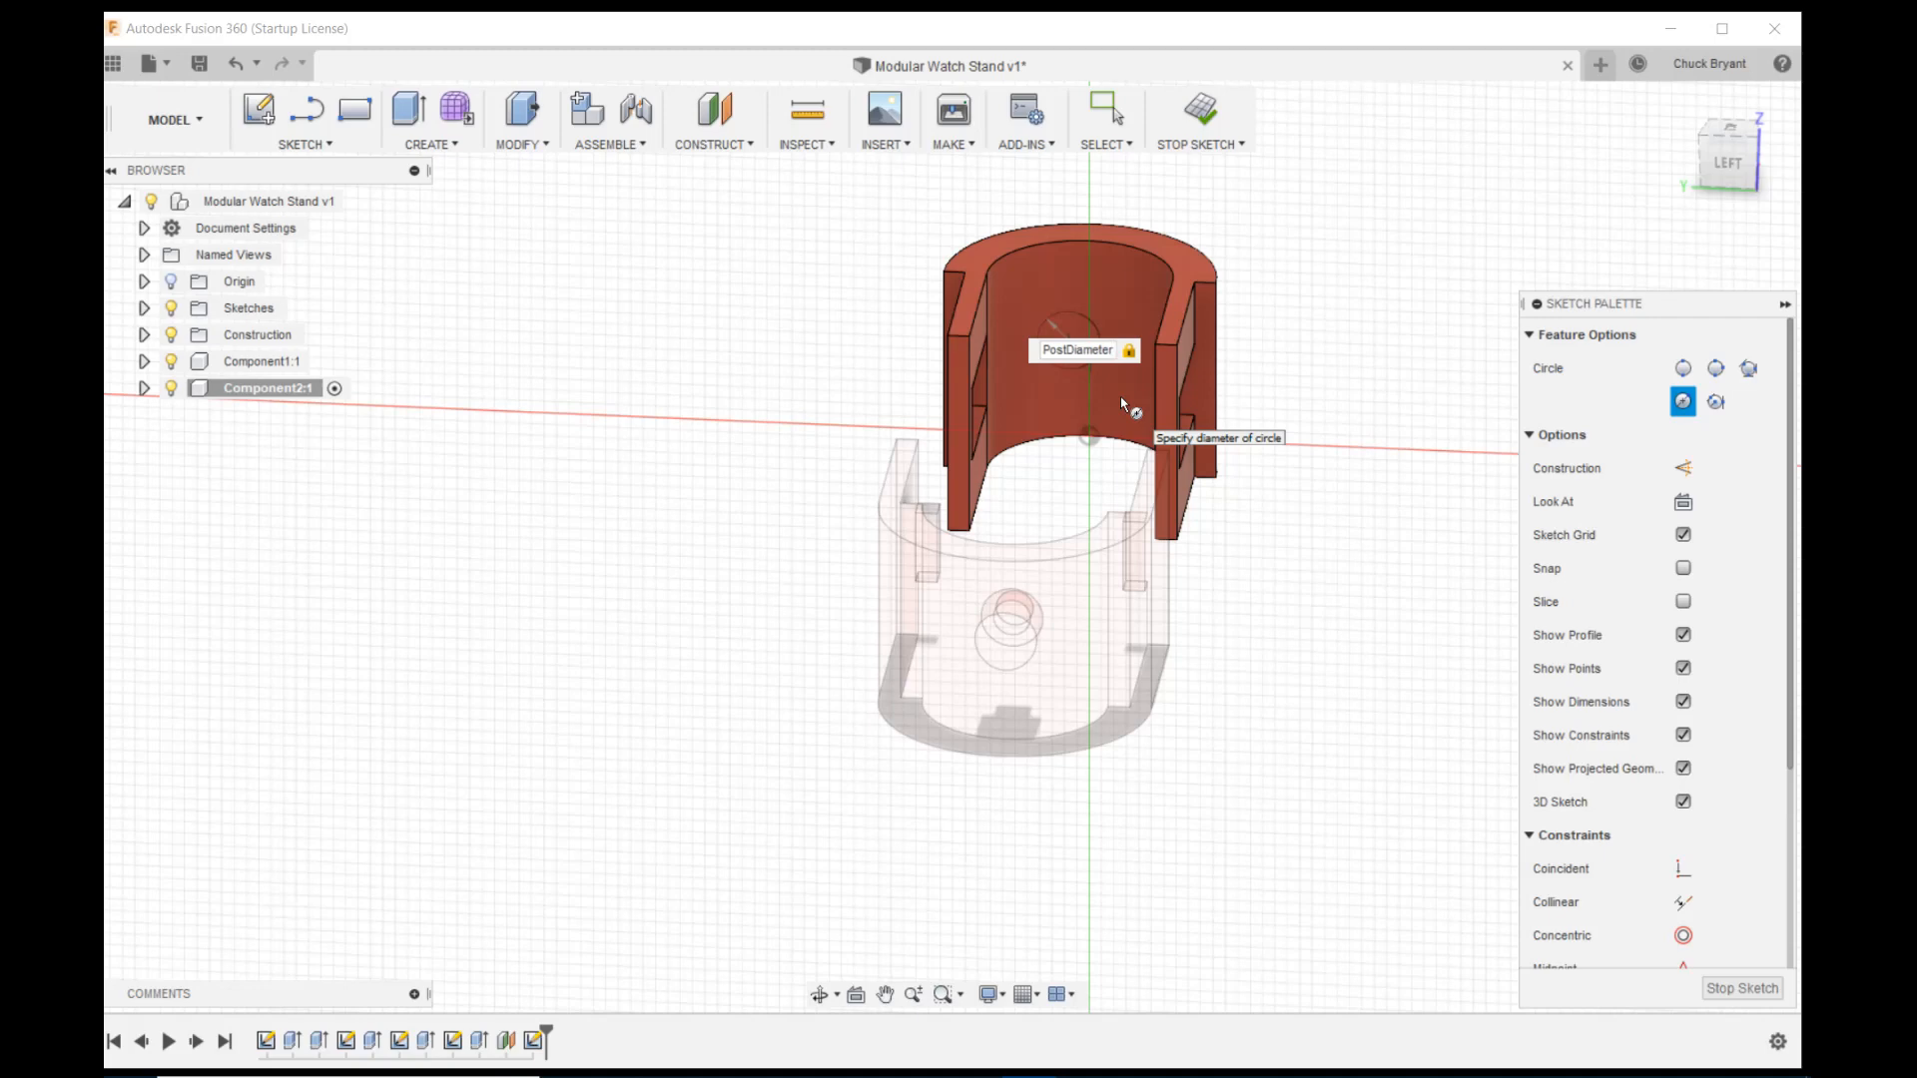
pyautogui.press('Return')
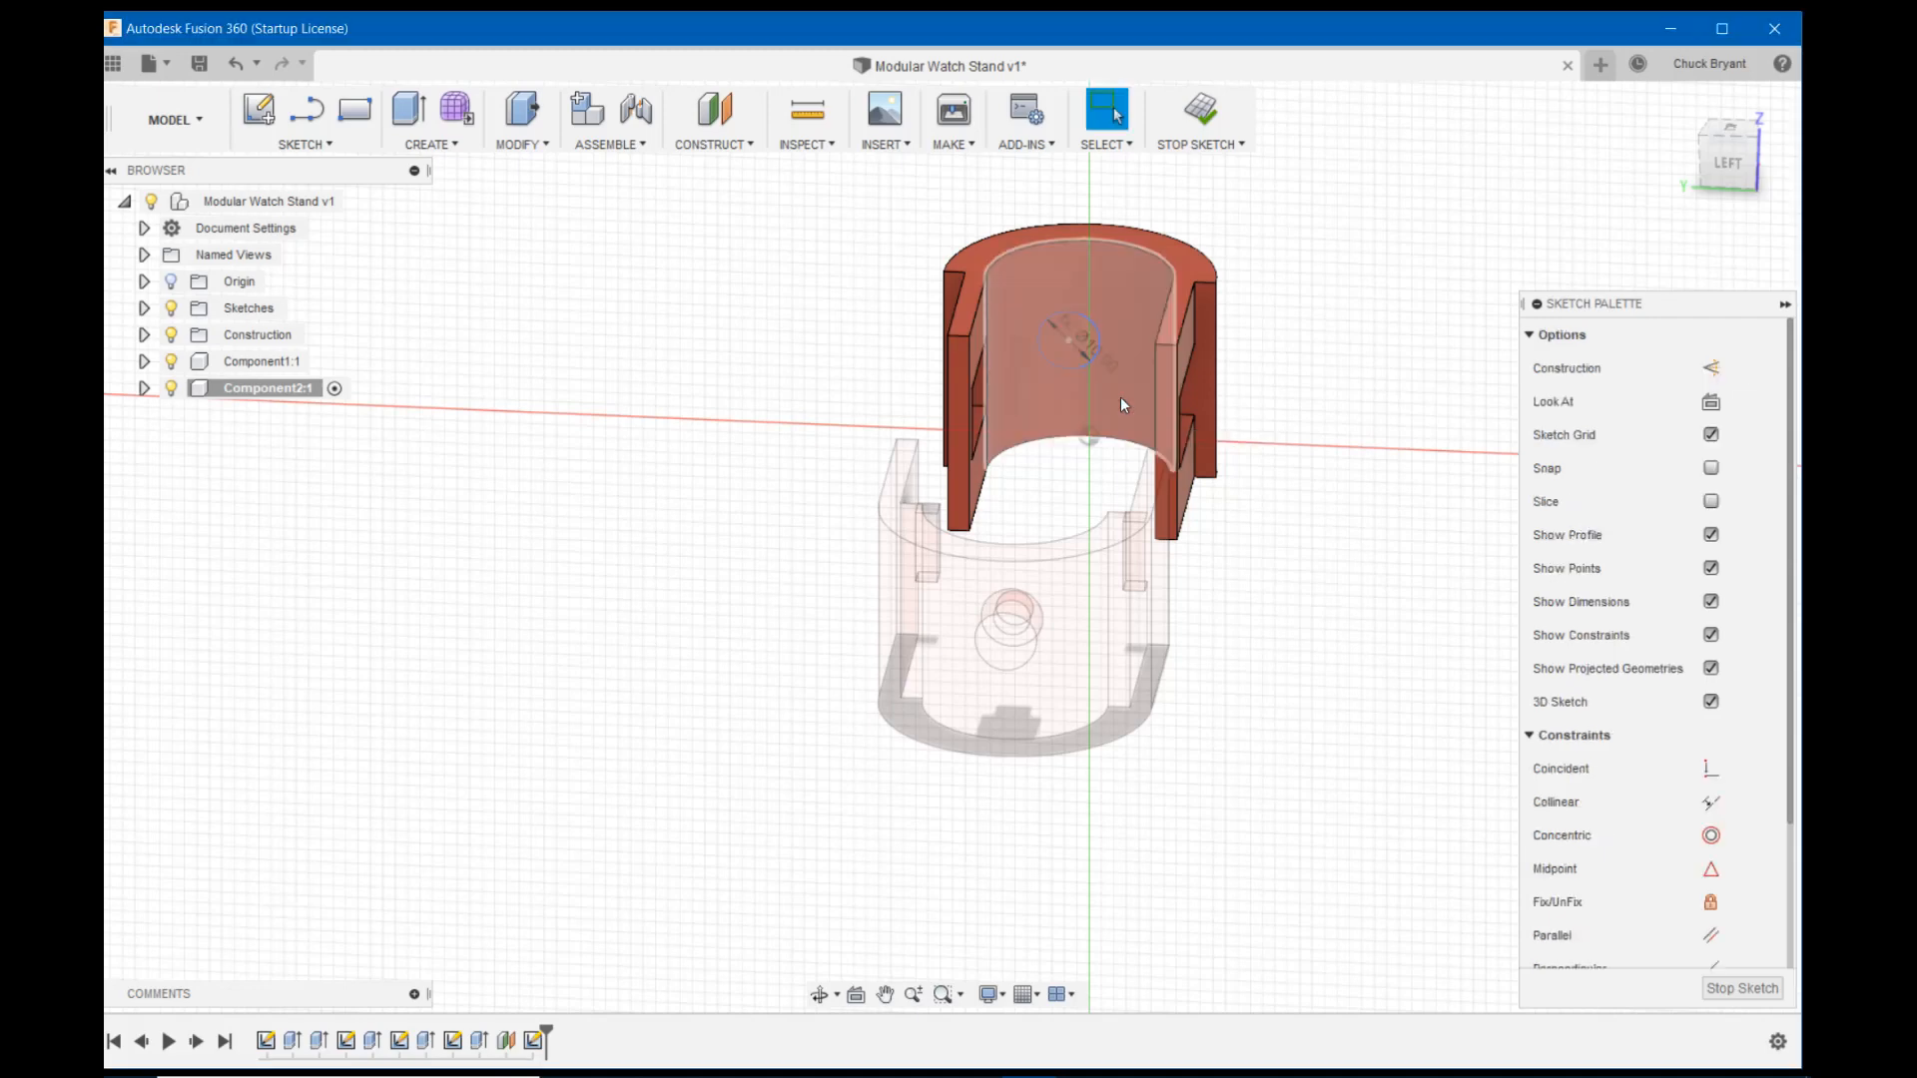
# Dimension the circle's center horizontally from the body's outer vertical edge at 22 mm, driven by the CircleOD parameter
pyautogui.scroll(4, 1328, 454)
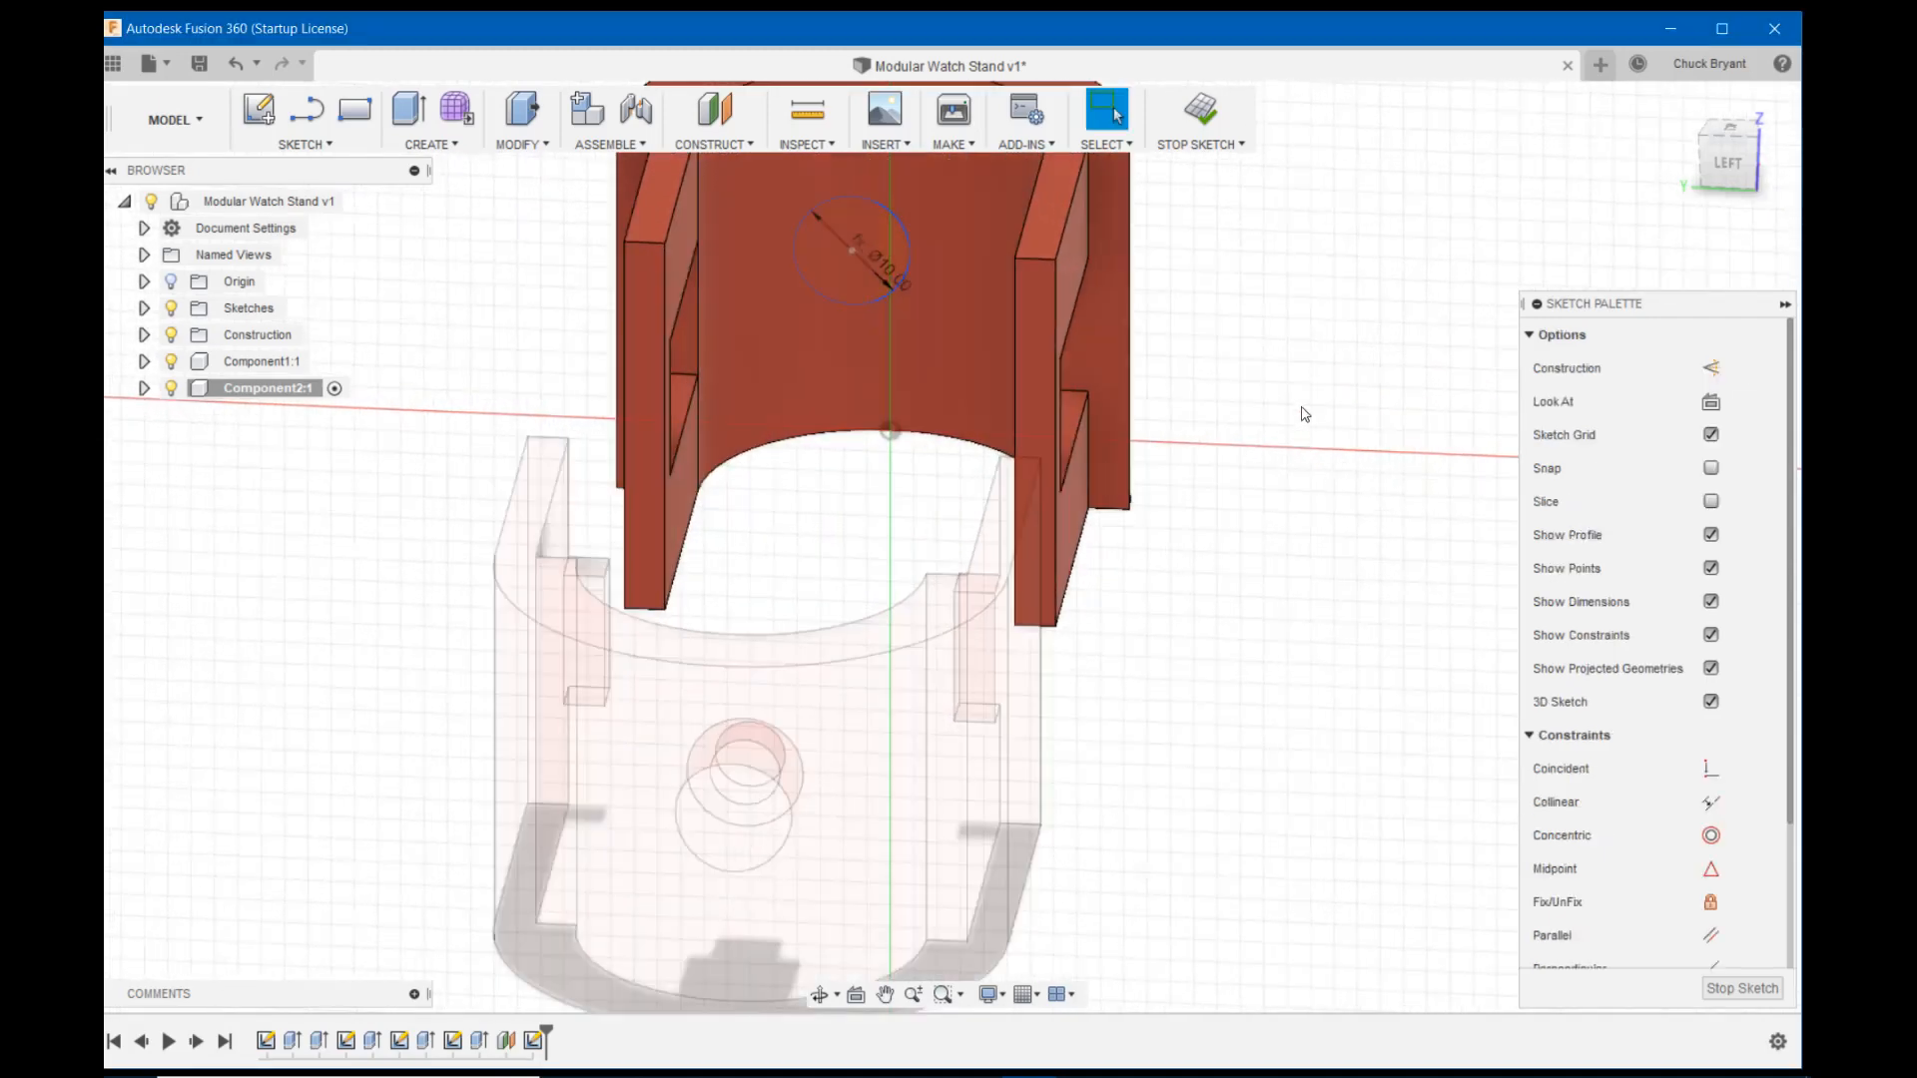
pyautogui.scroll(-2, 1305, 414)
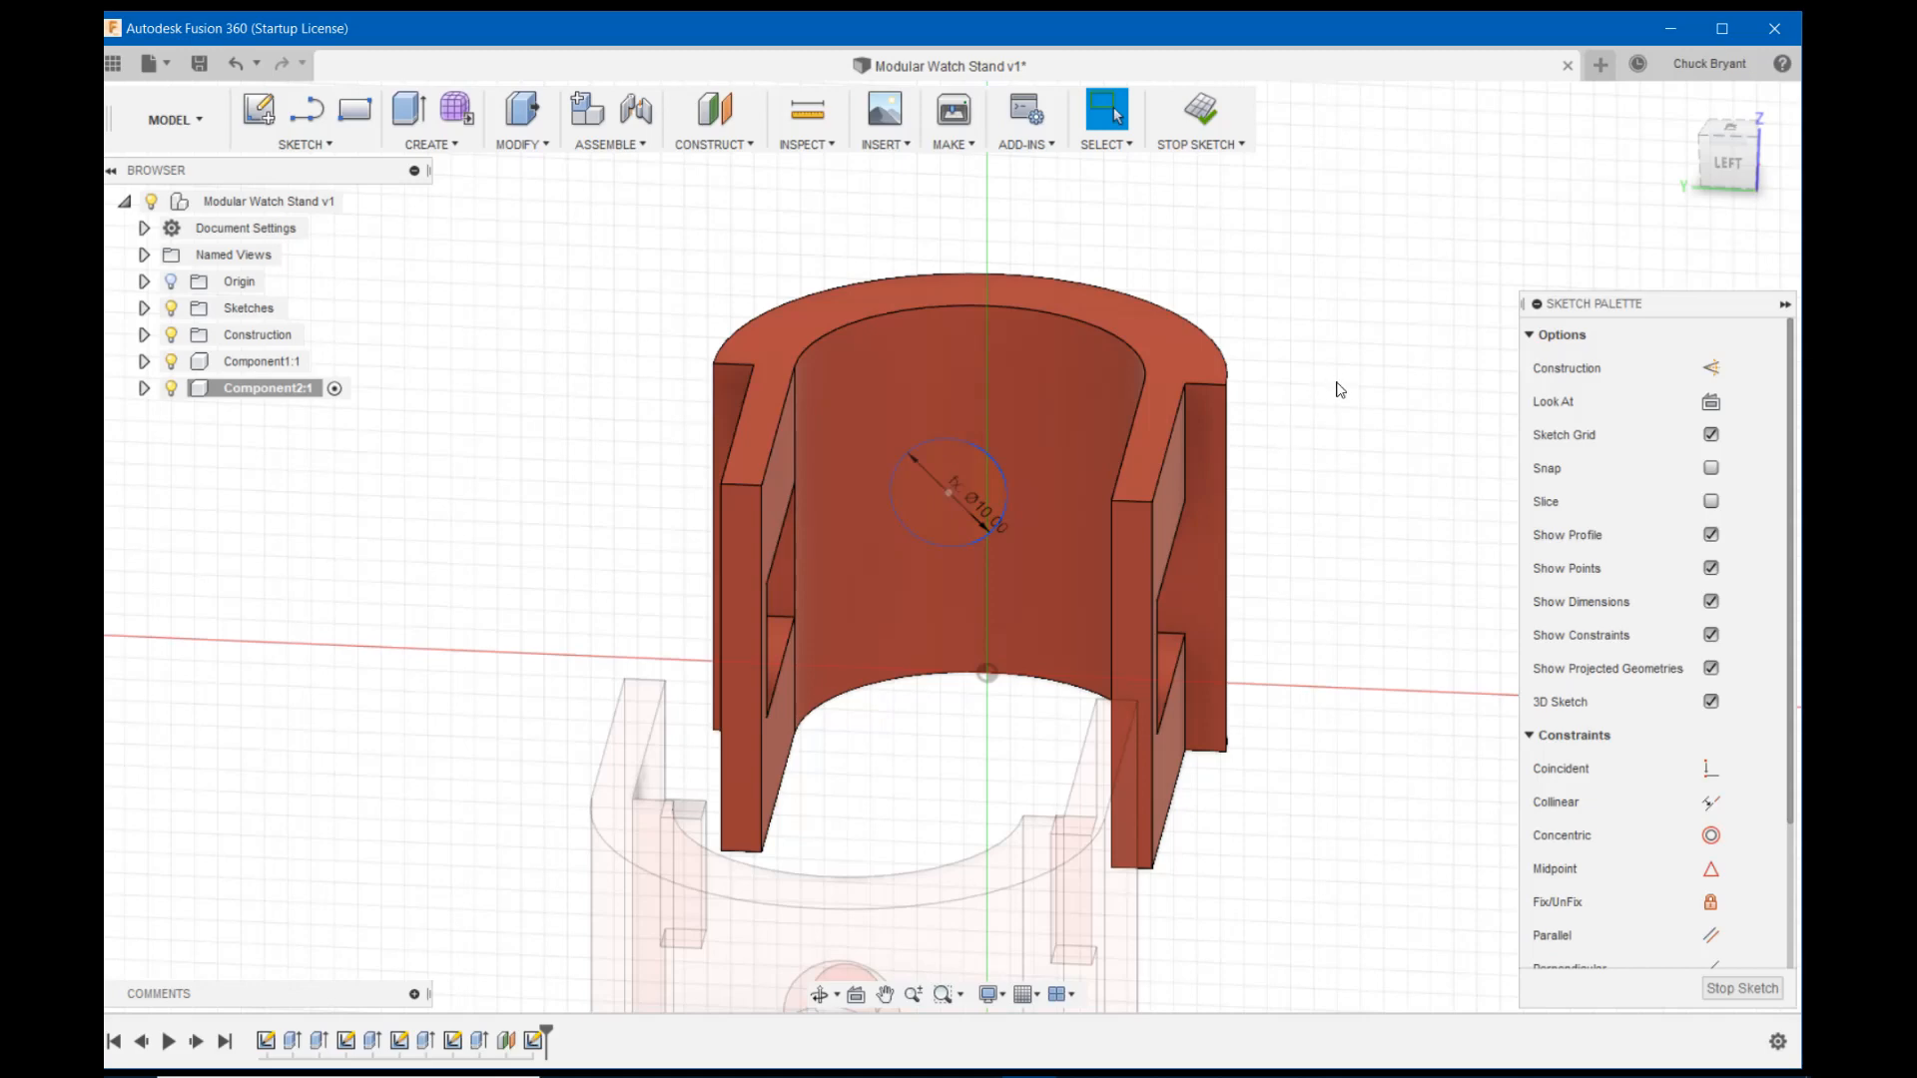
pyautogui.moveTo(1340, 389)
pyautogui.keyDown('shift'); pyautogui.mouseDown(button='middle')
pyautogui.moveTo(1361, 343)
pyautogui.moveTo(1334, 389)
pyautogui.mouseUp(button='middle'); pyautogui.keyUp('shift')
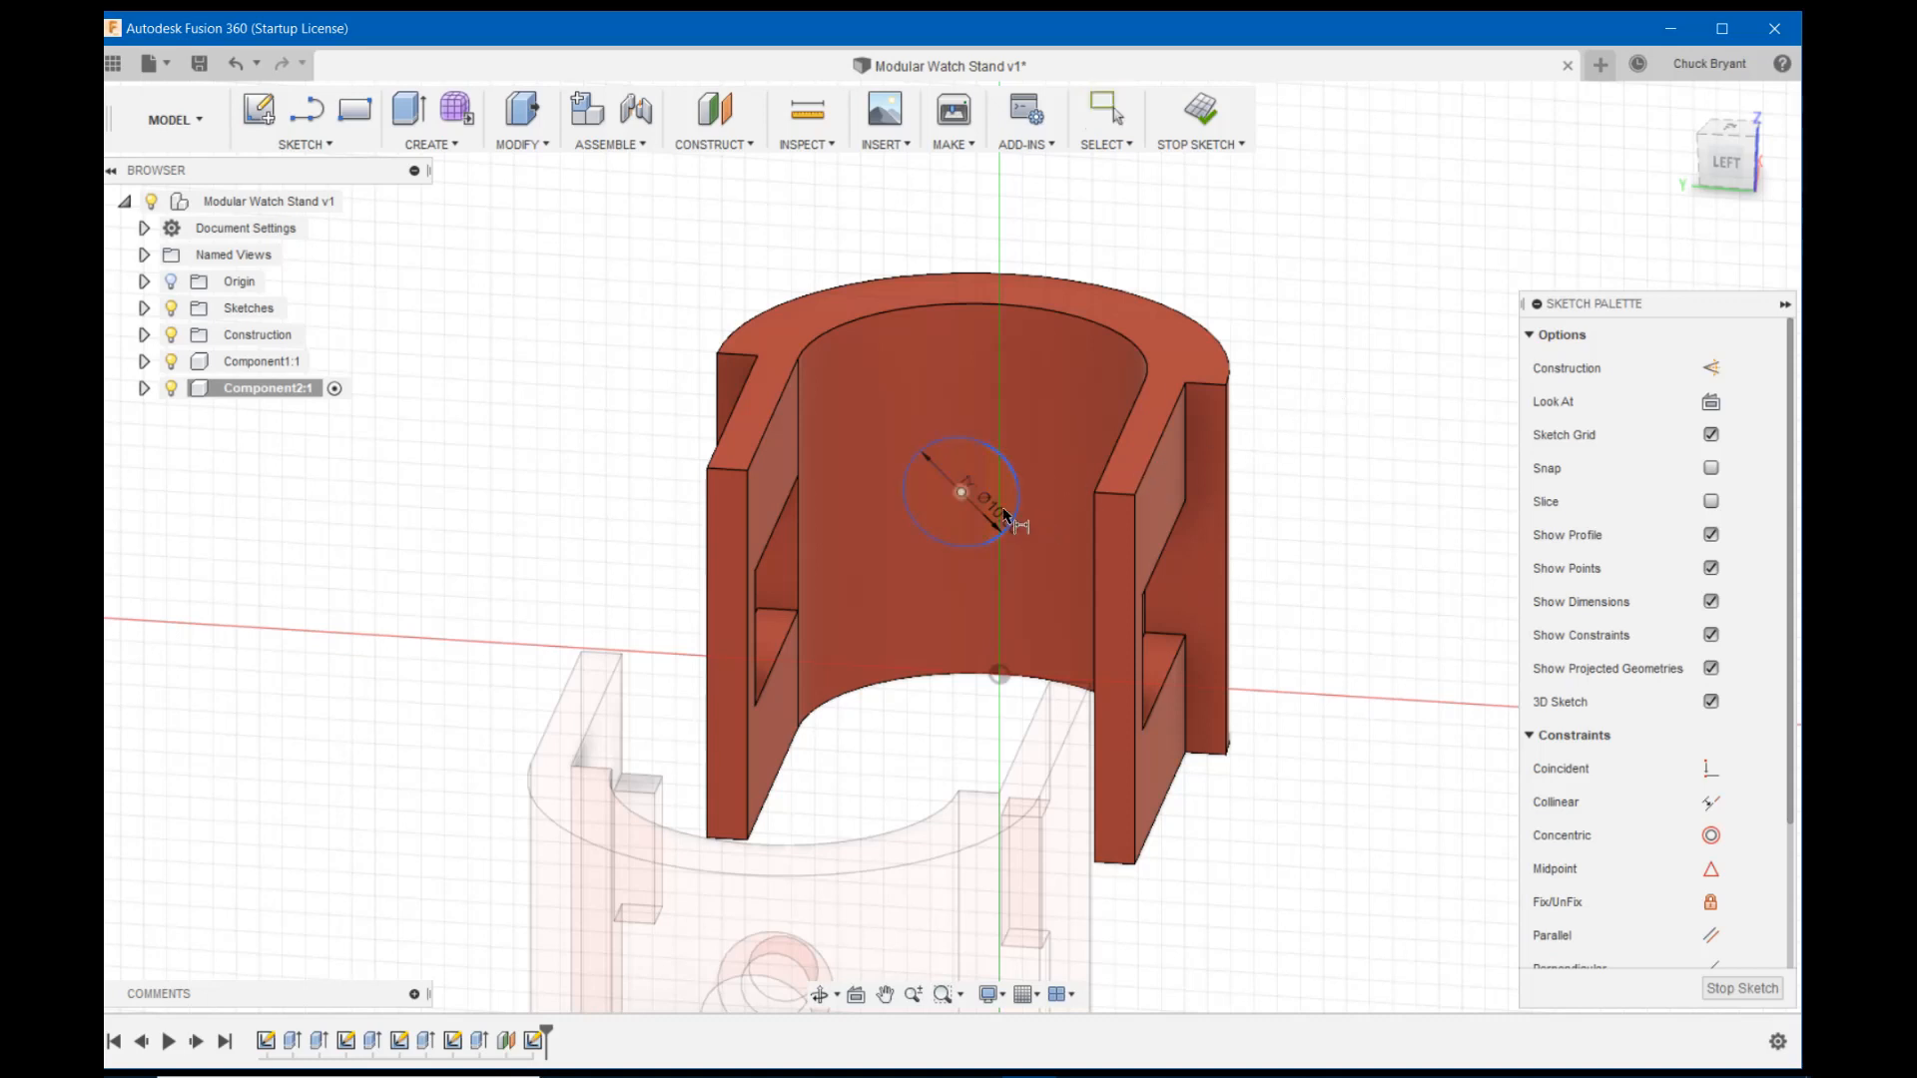
pyautogui.click(970, 502)
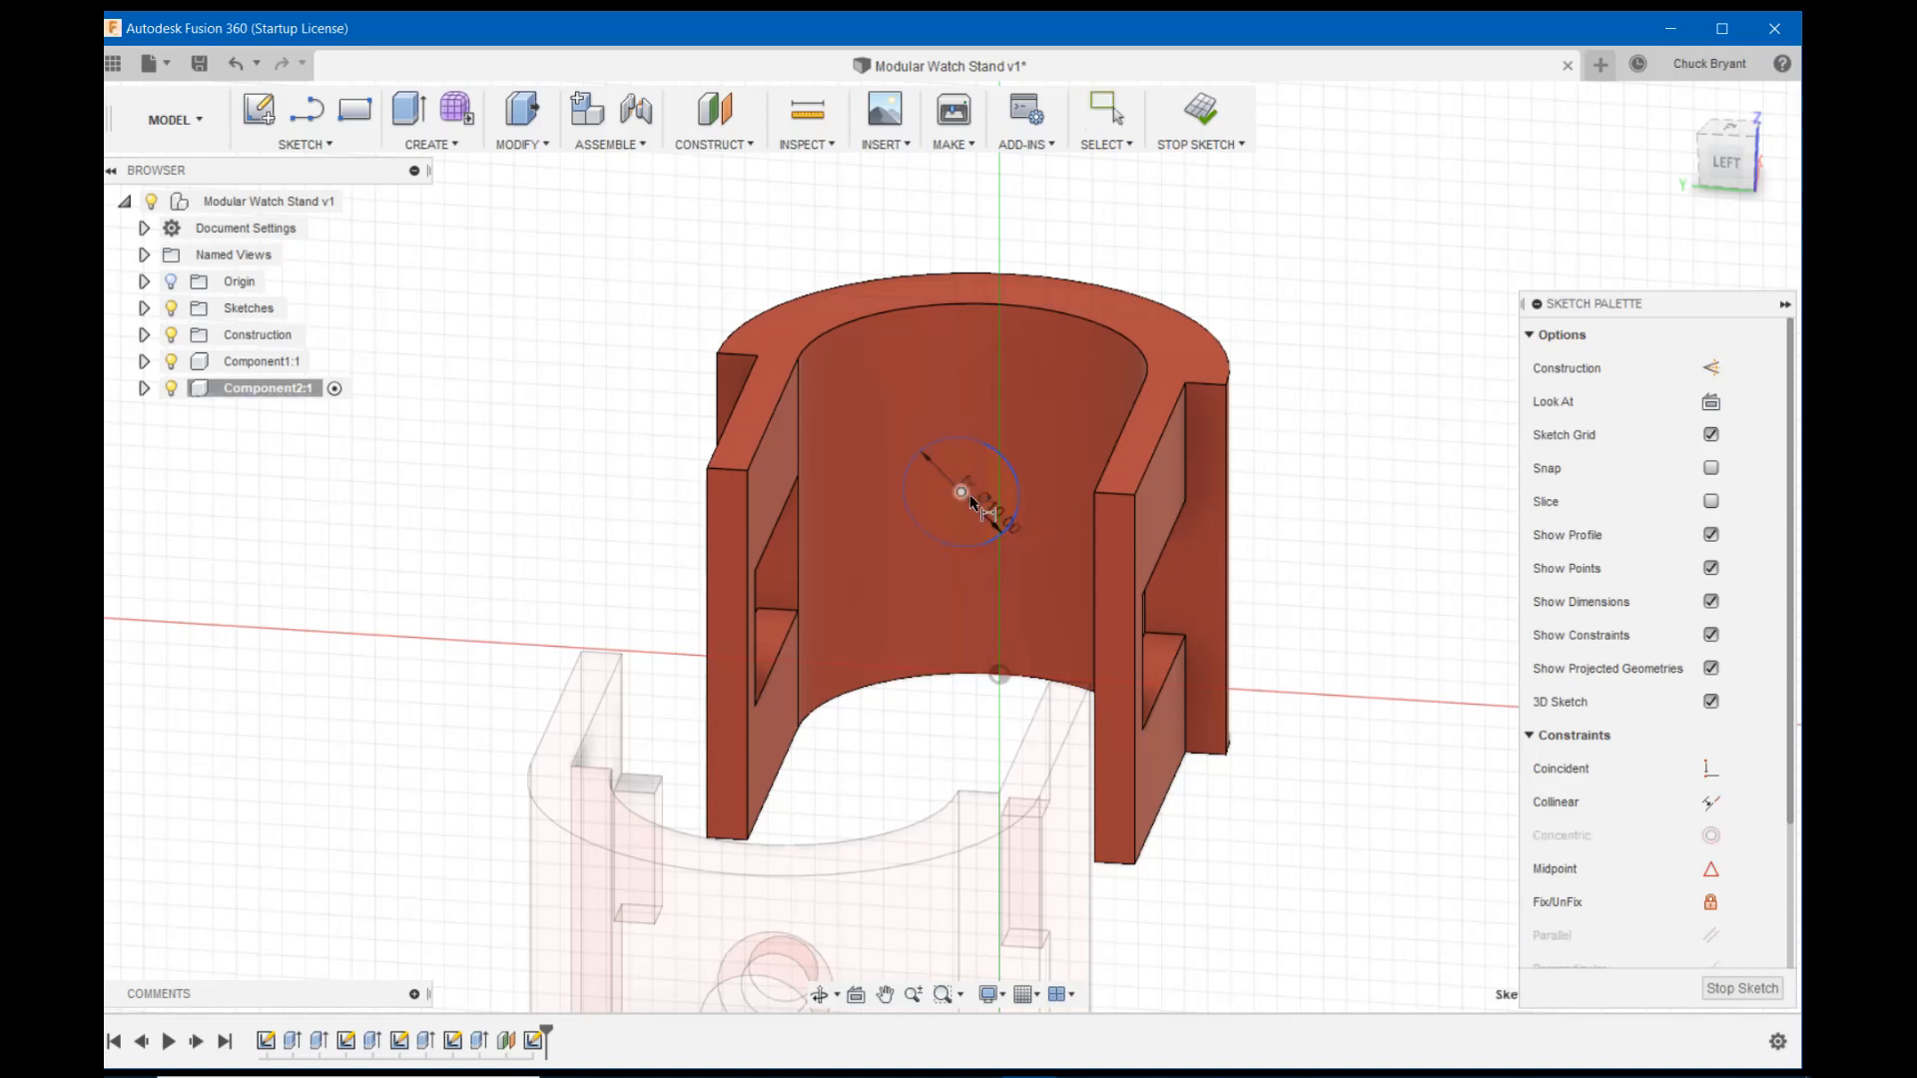
pyautogui.click(719, 398)
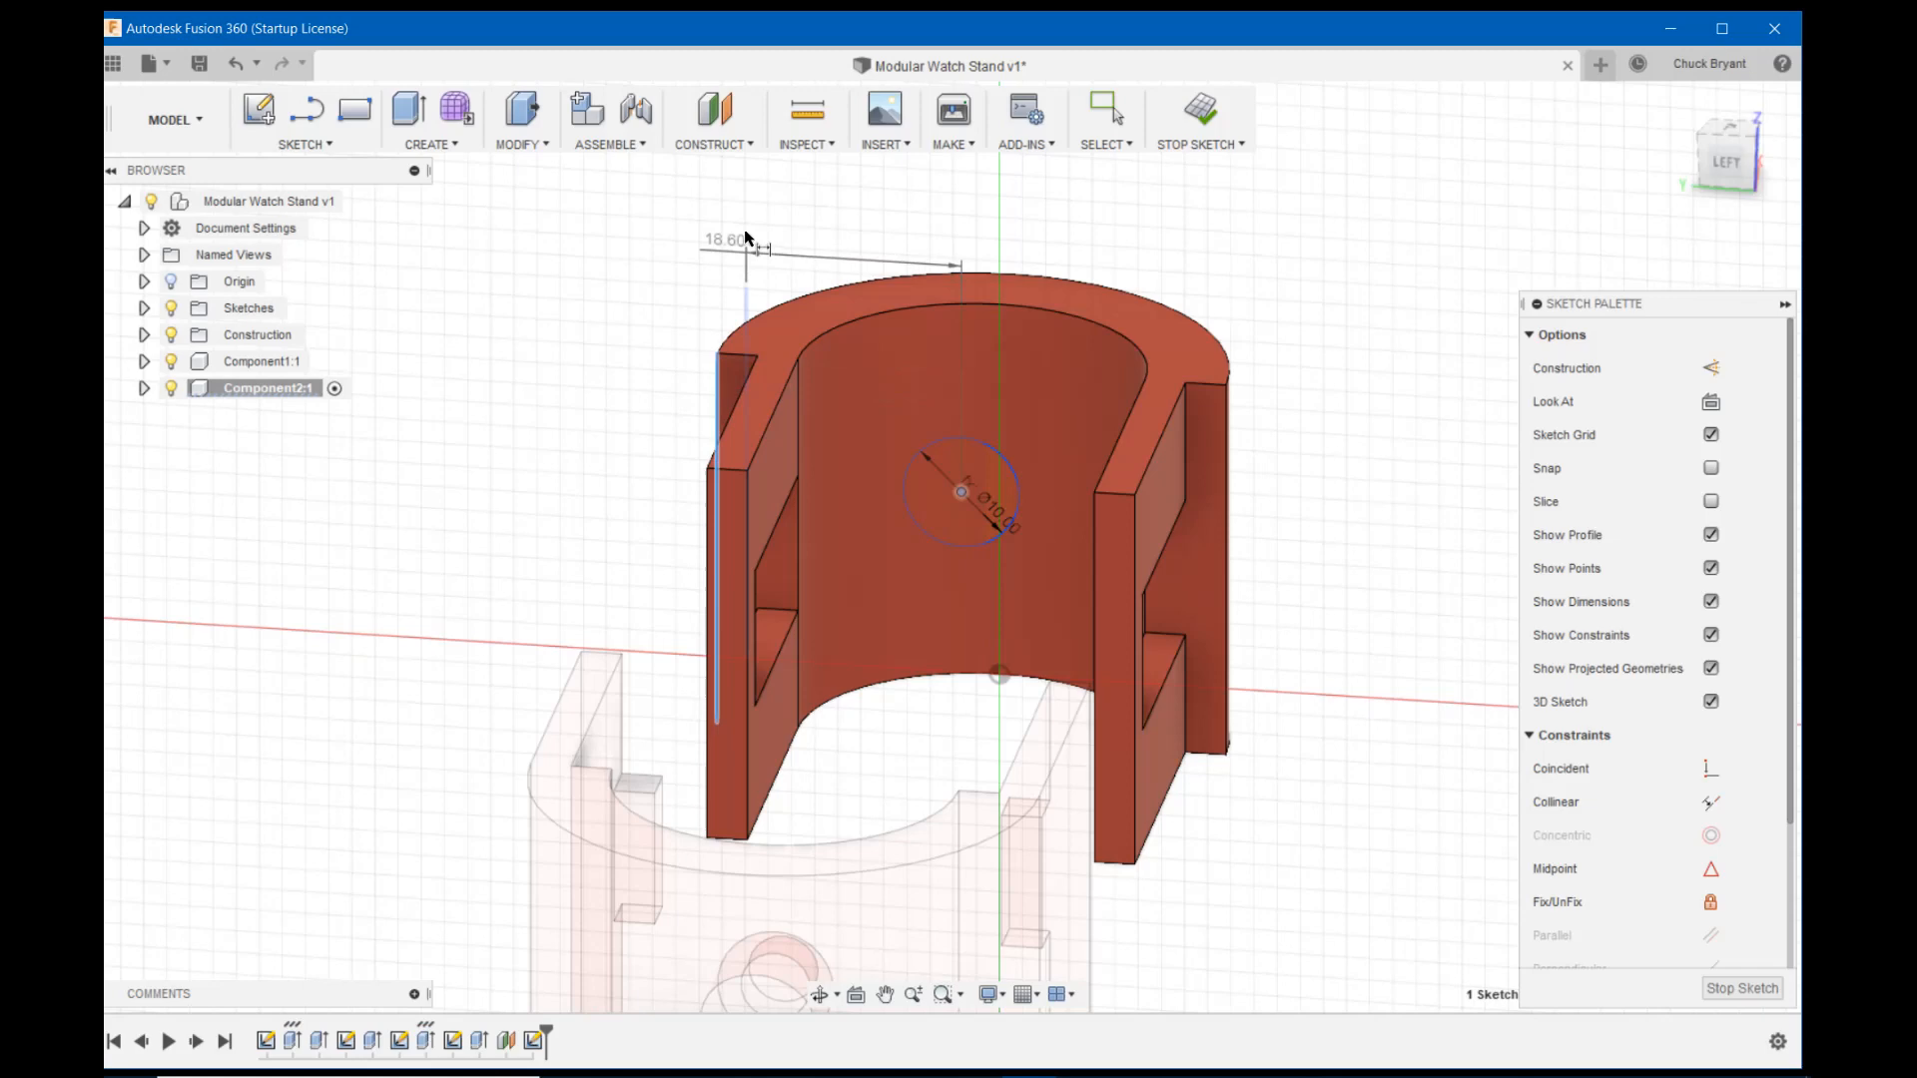
pyautogui.click(786, 189)
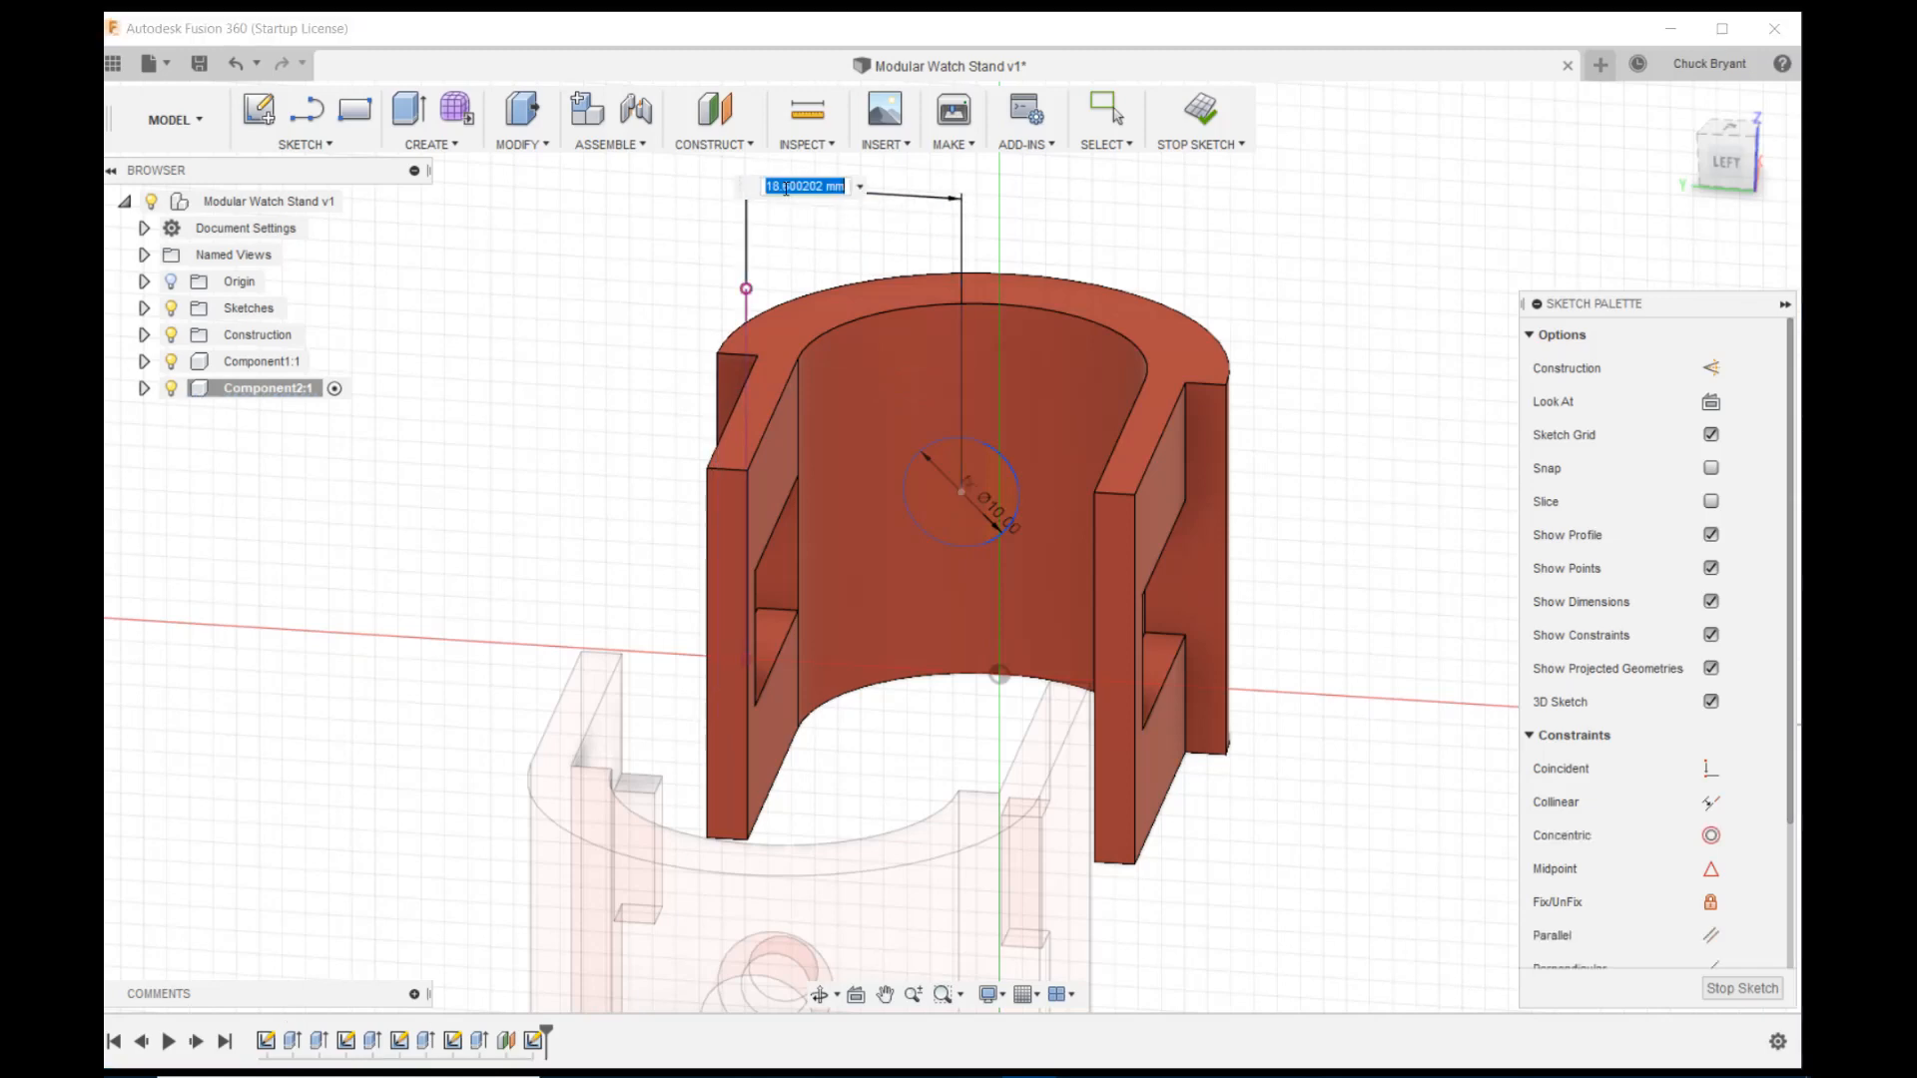
pyautogui.write('c')
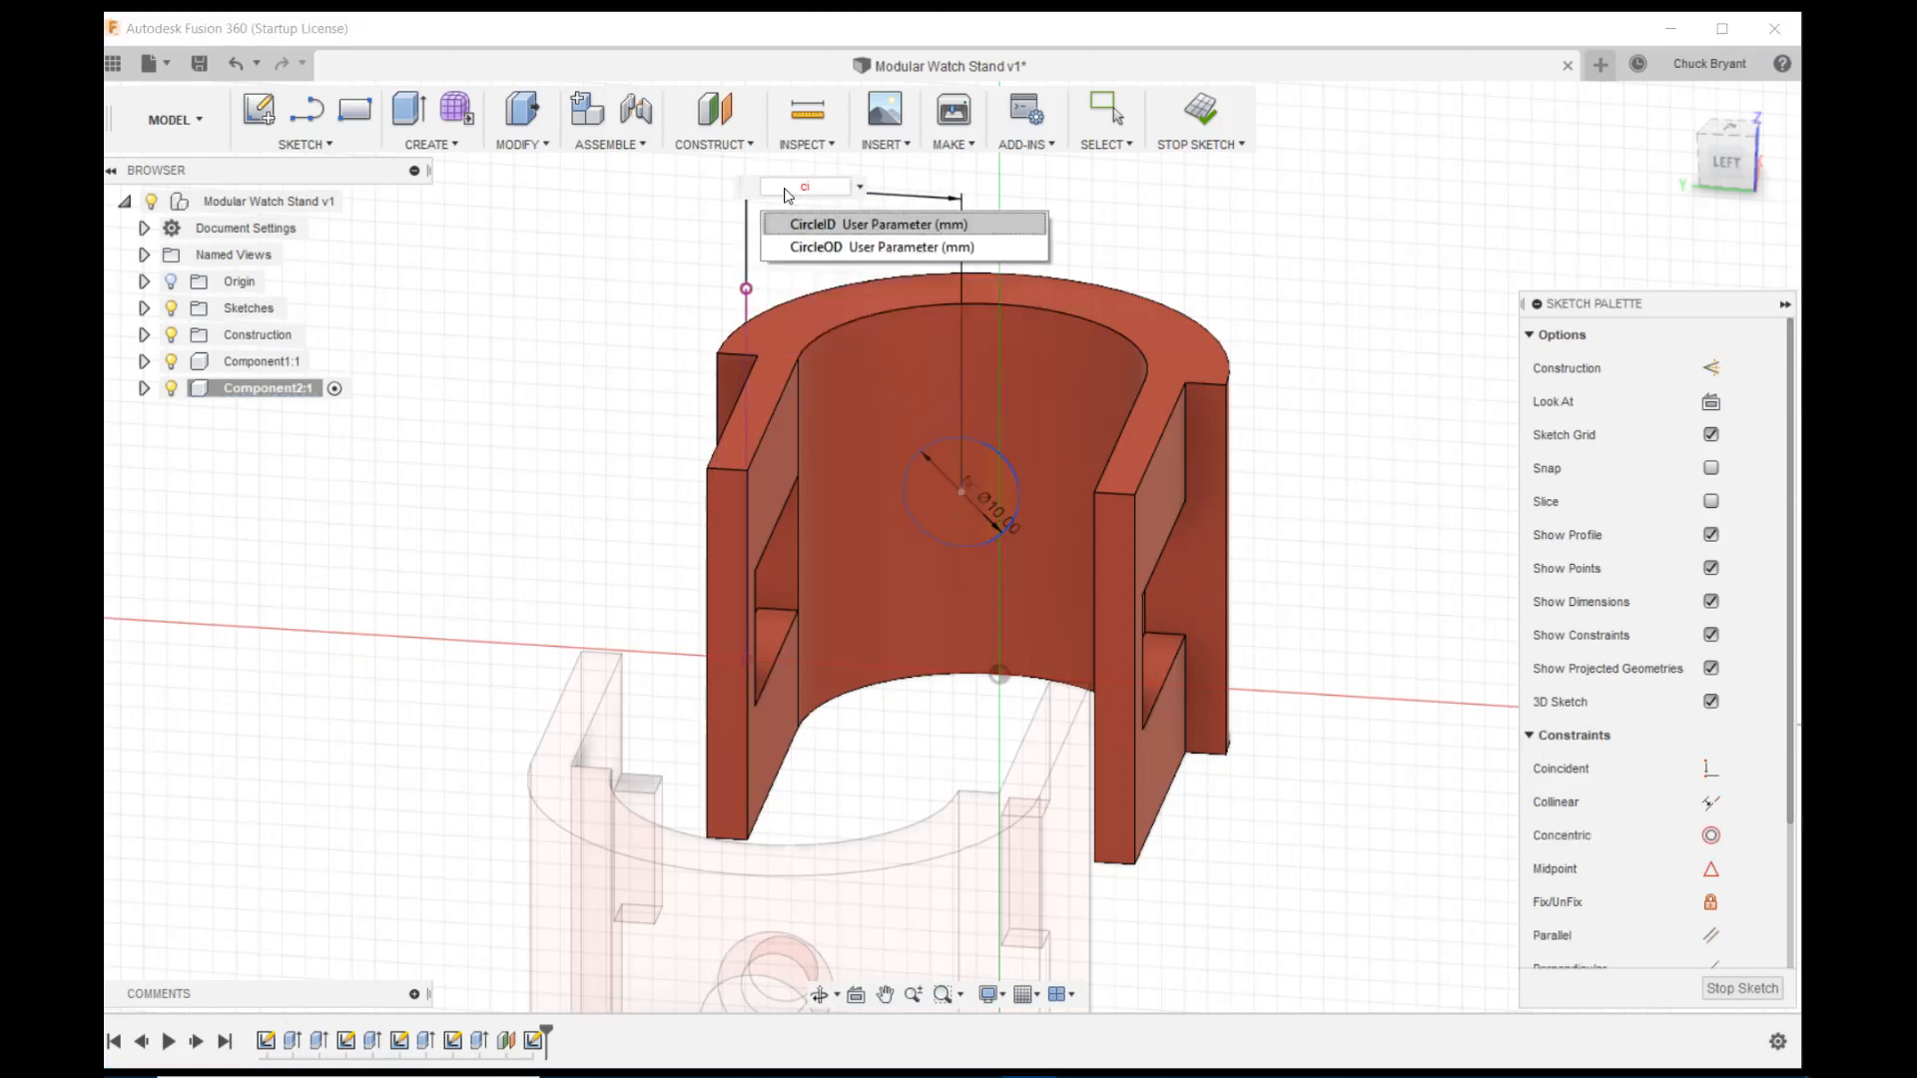
pyautogui.write('i')
pyautogui.click(827, 250)
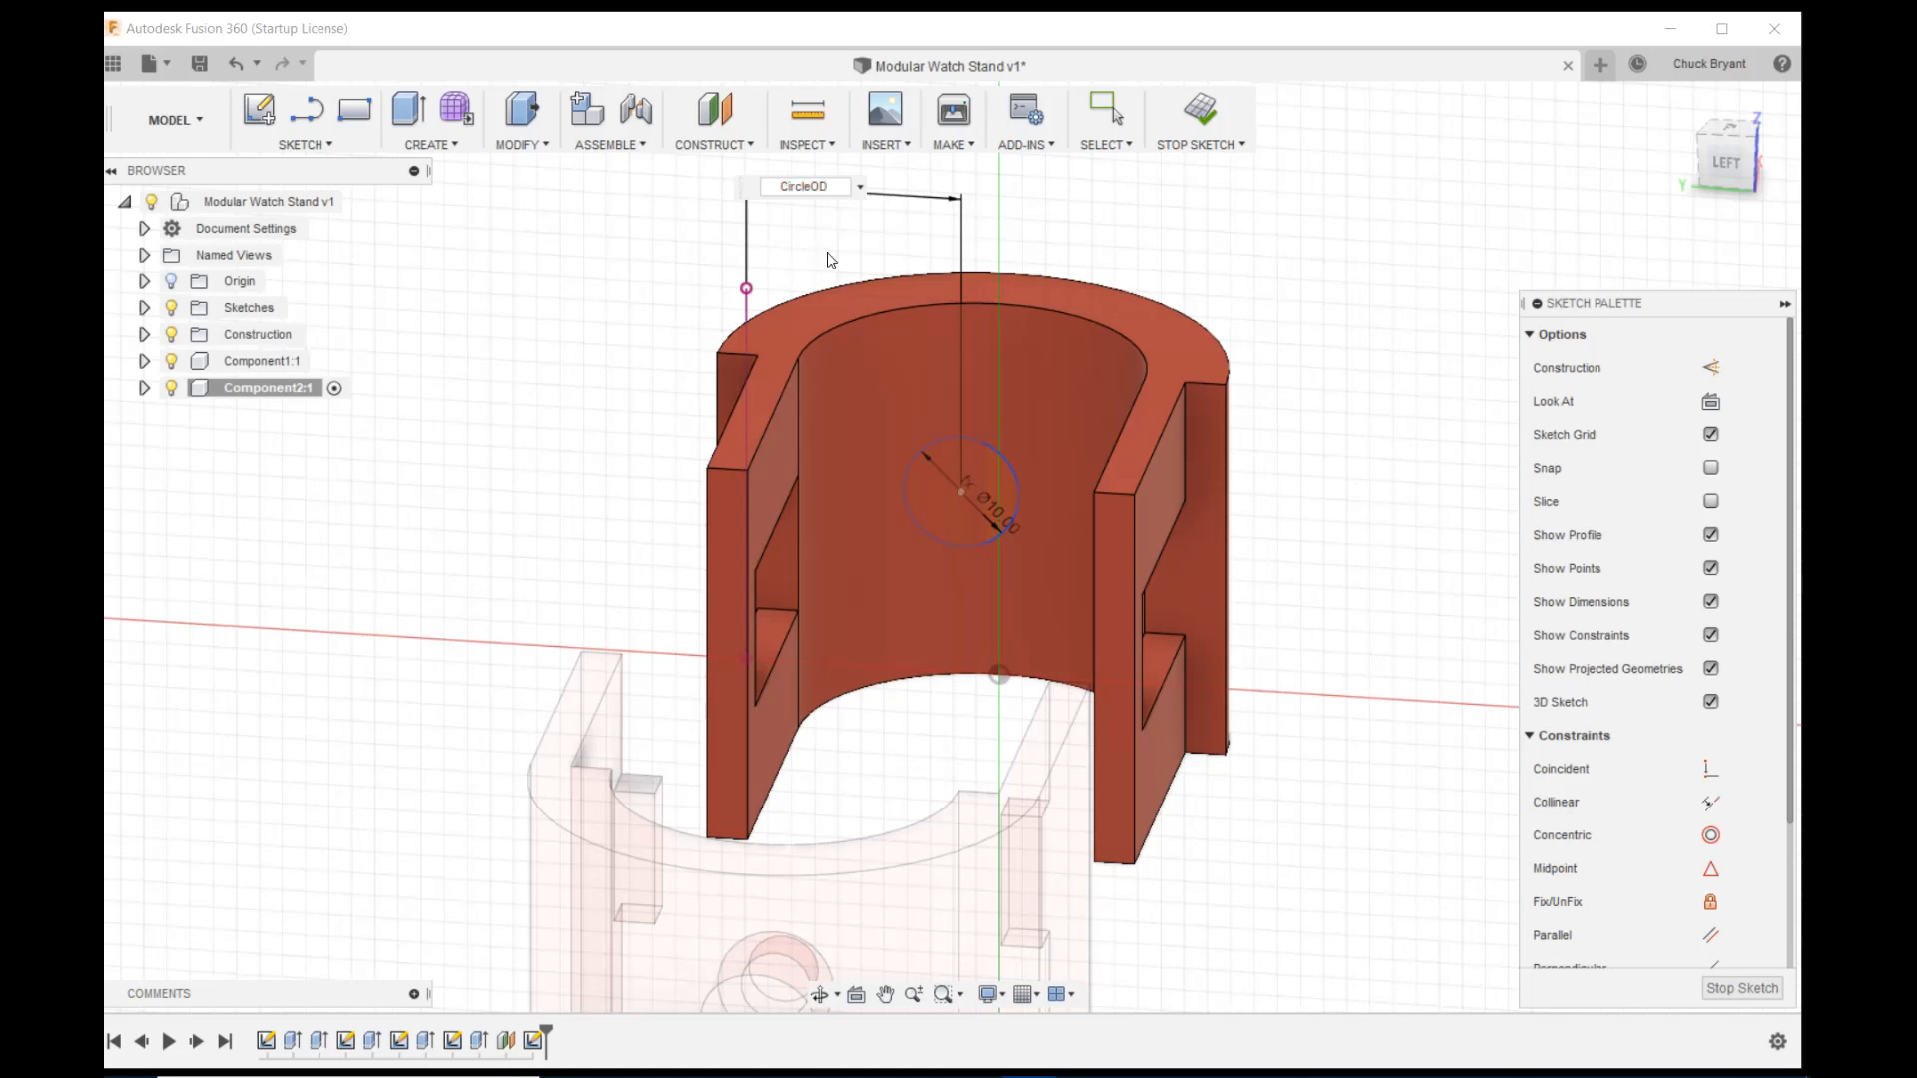
pyautogui.press('Return')
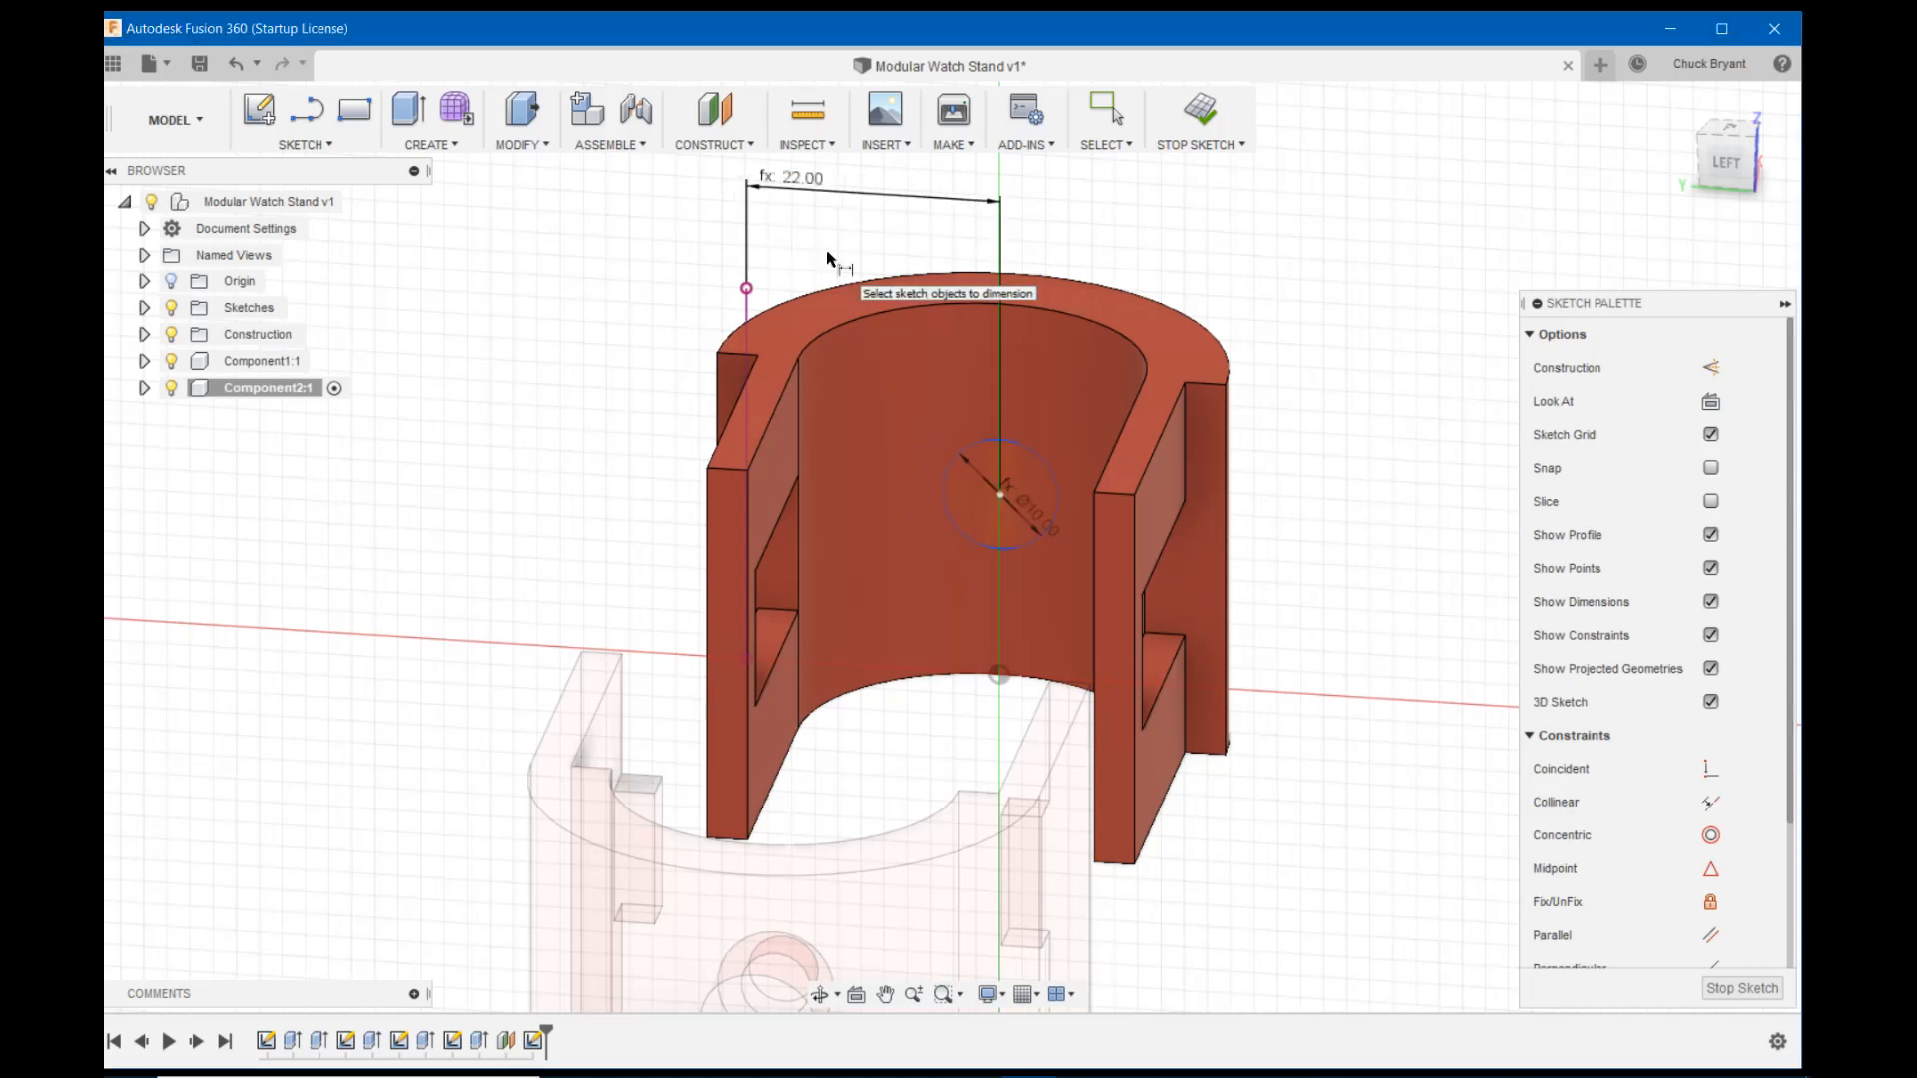
# Dimension the circle's center vertically from the body's top edge at 17 mm, driven by the PartThickness parameter
pyautogui.click(997, 494)
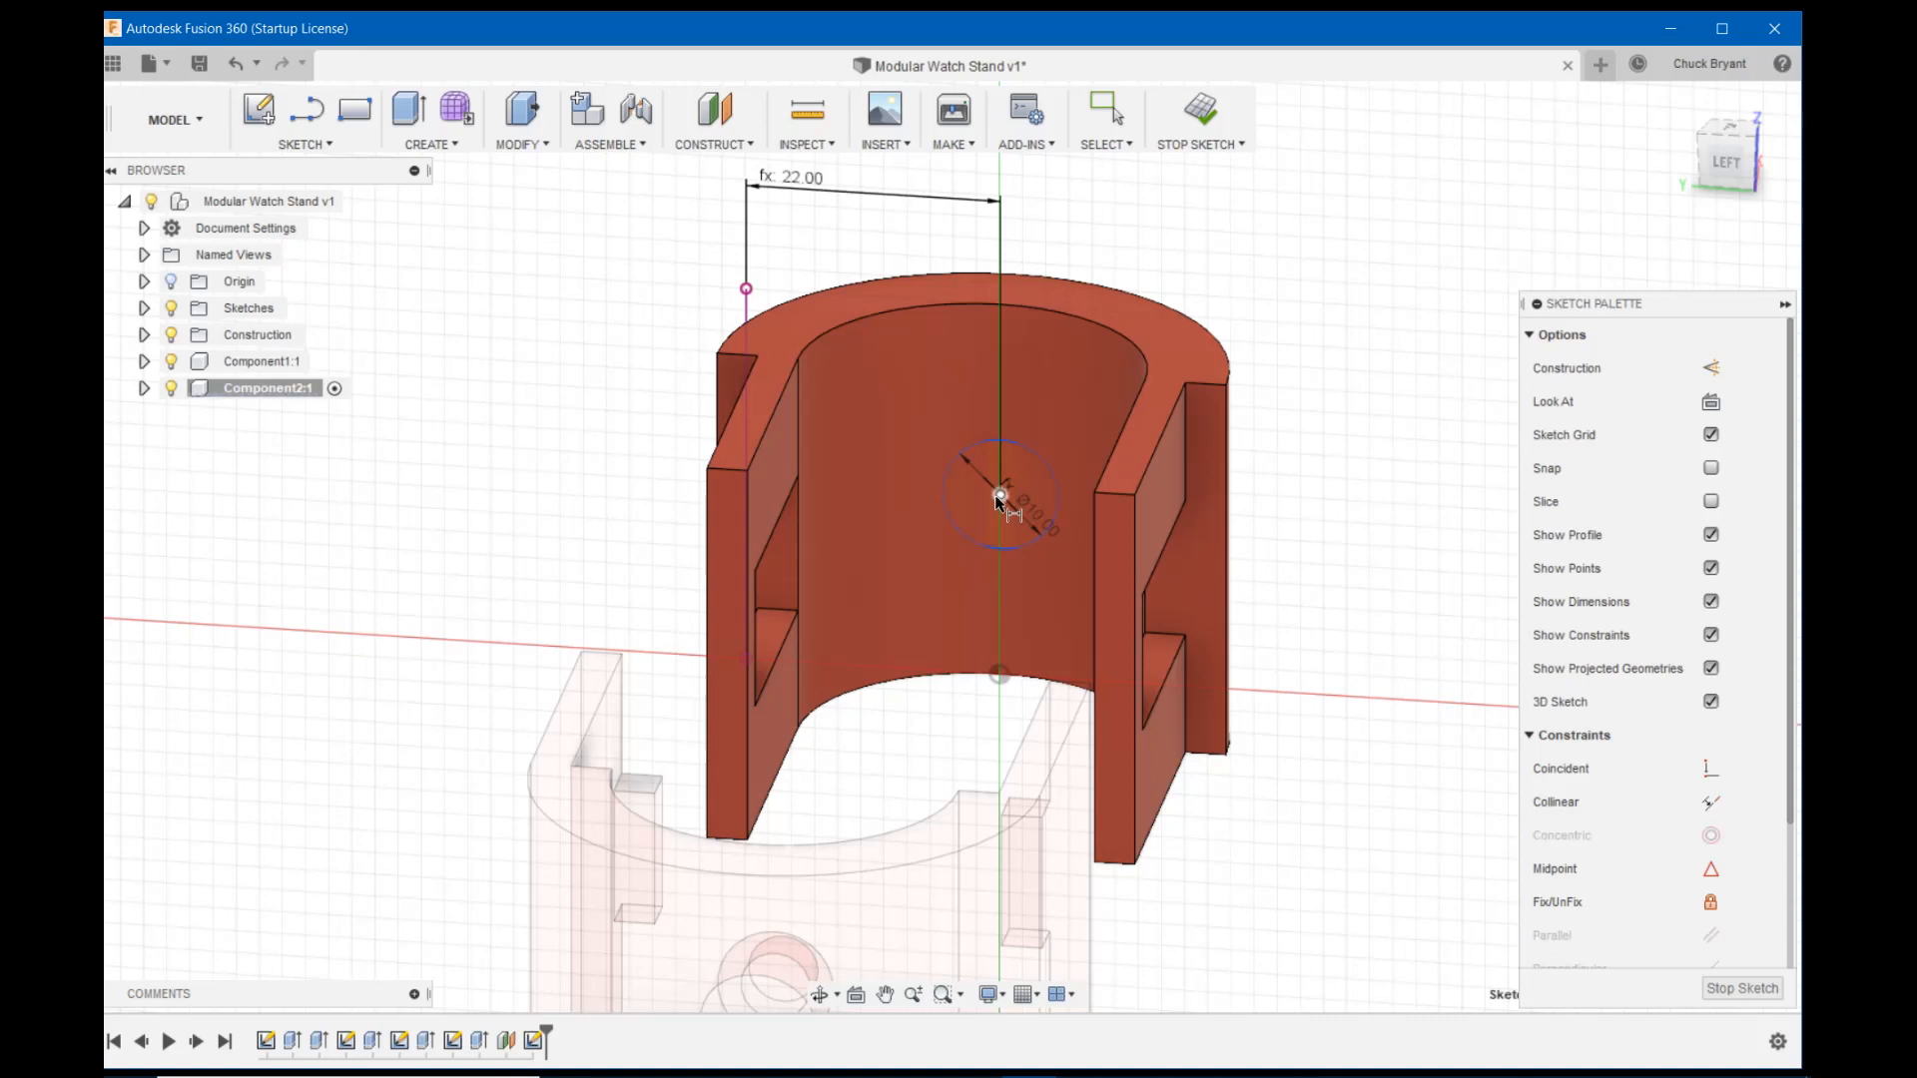
pyautogui.click(1028, 312)
pyautogui.click(1380, 413)
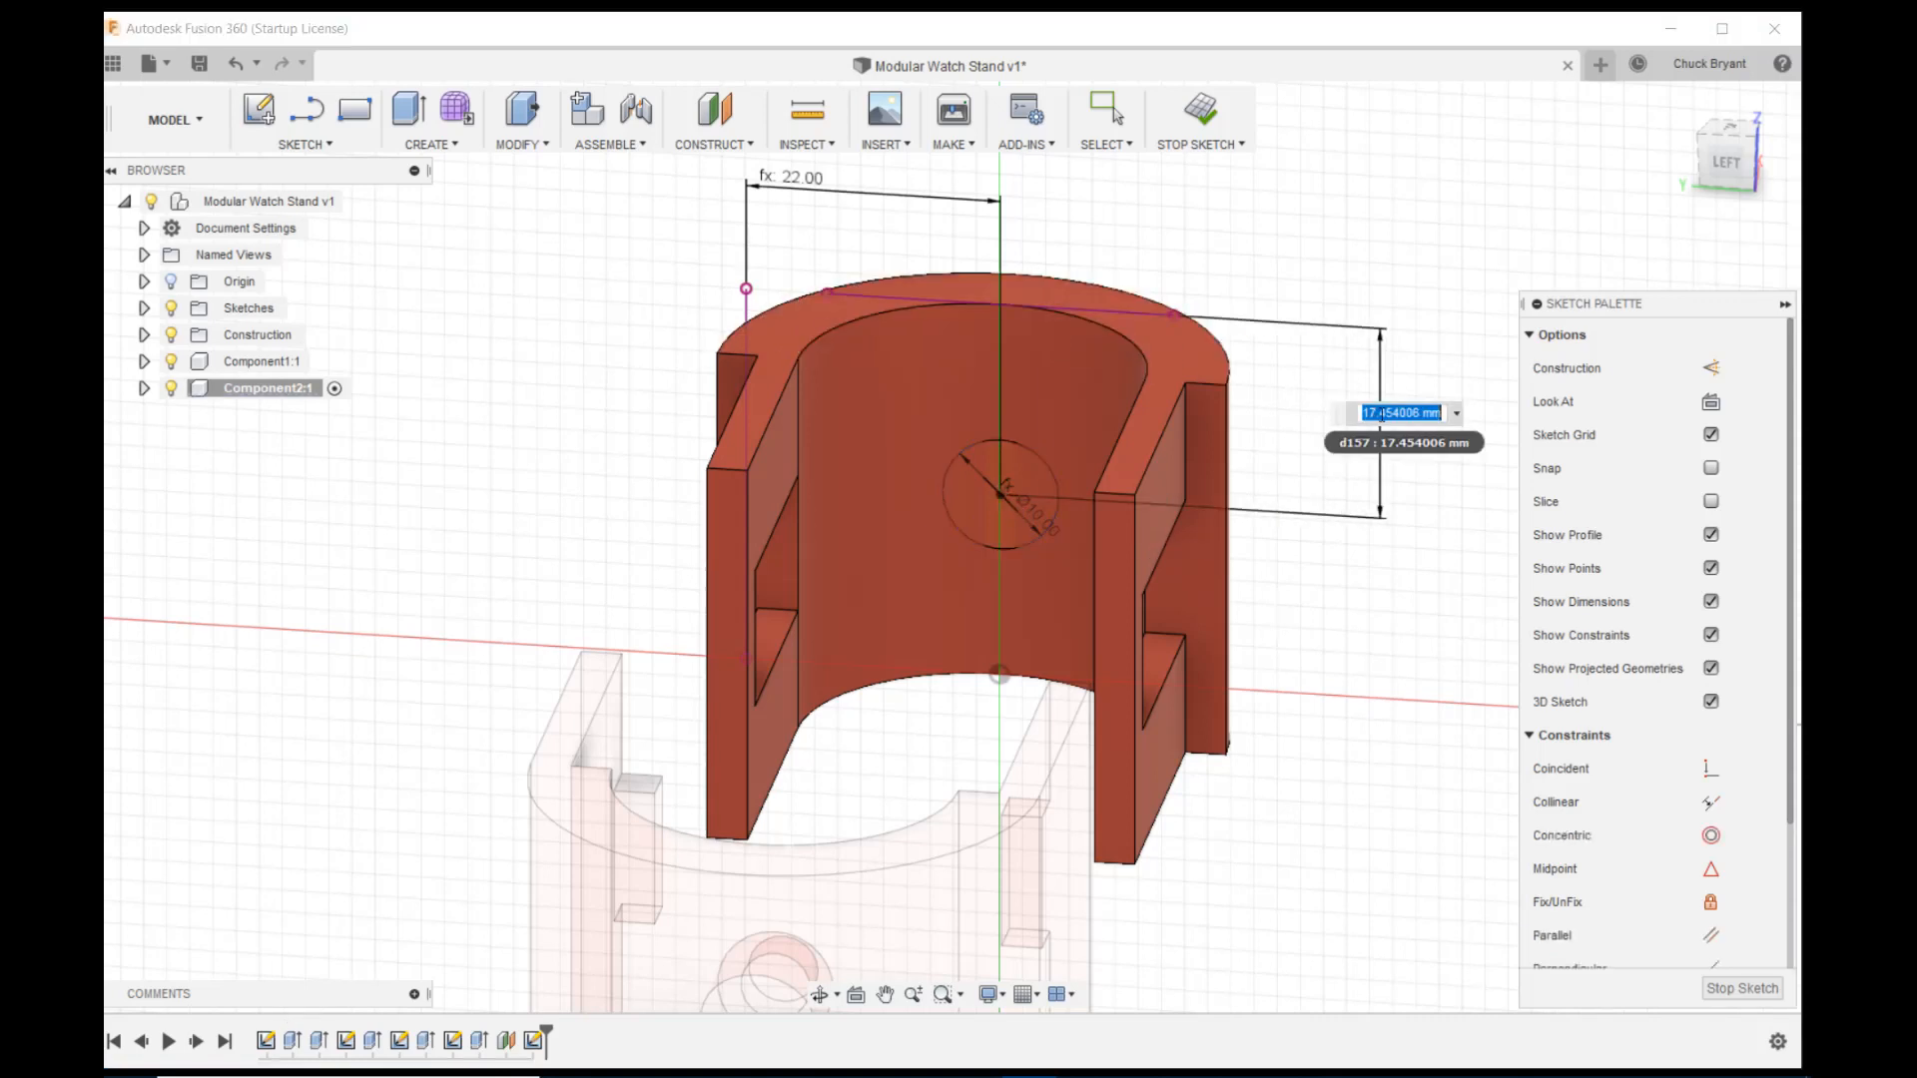
pyautogui.write('par')
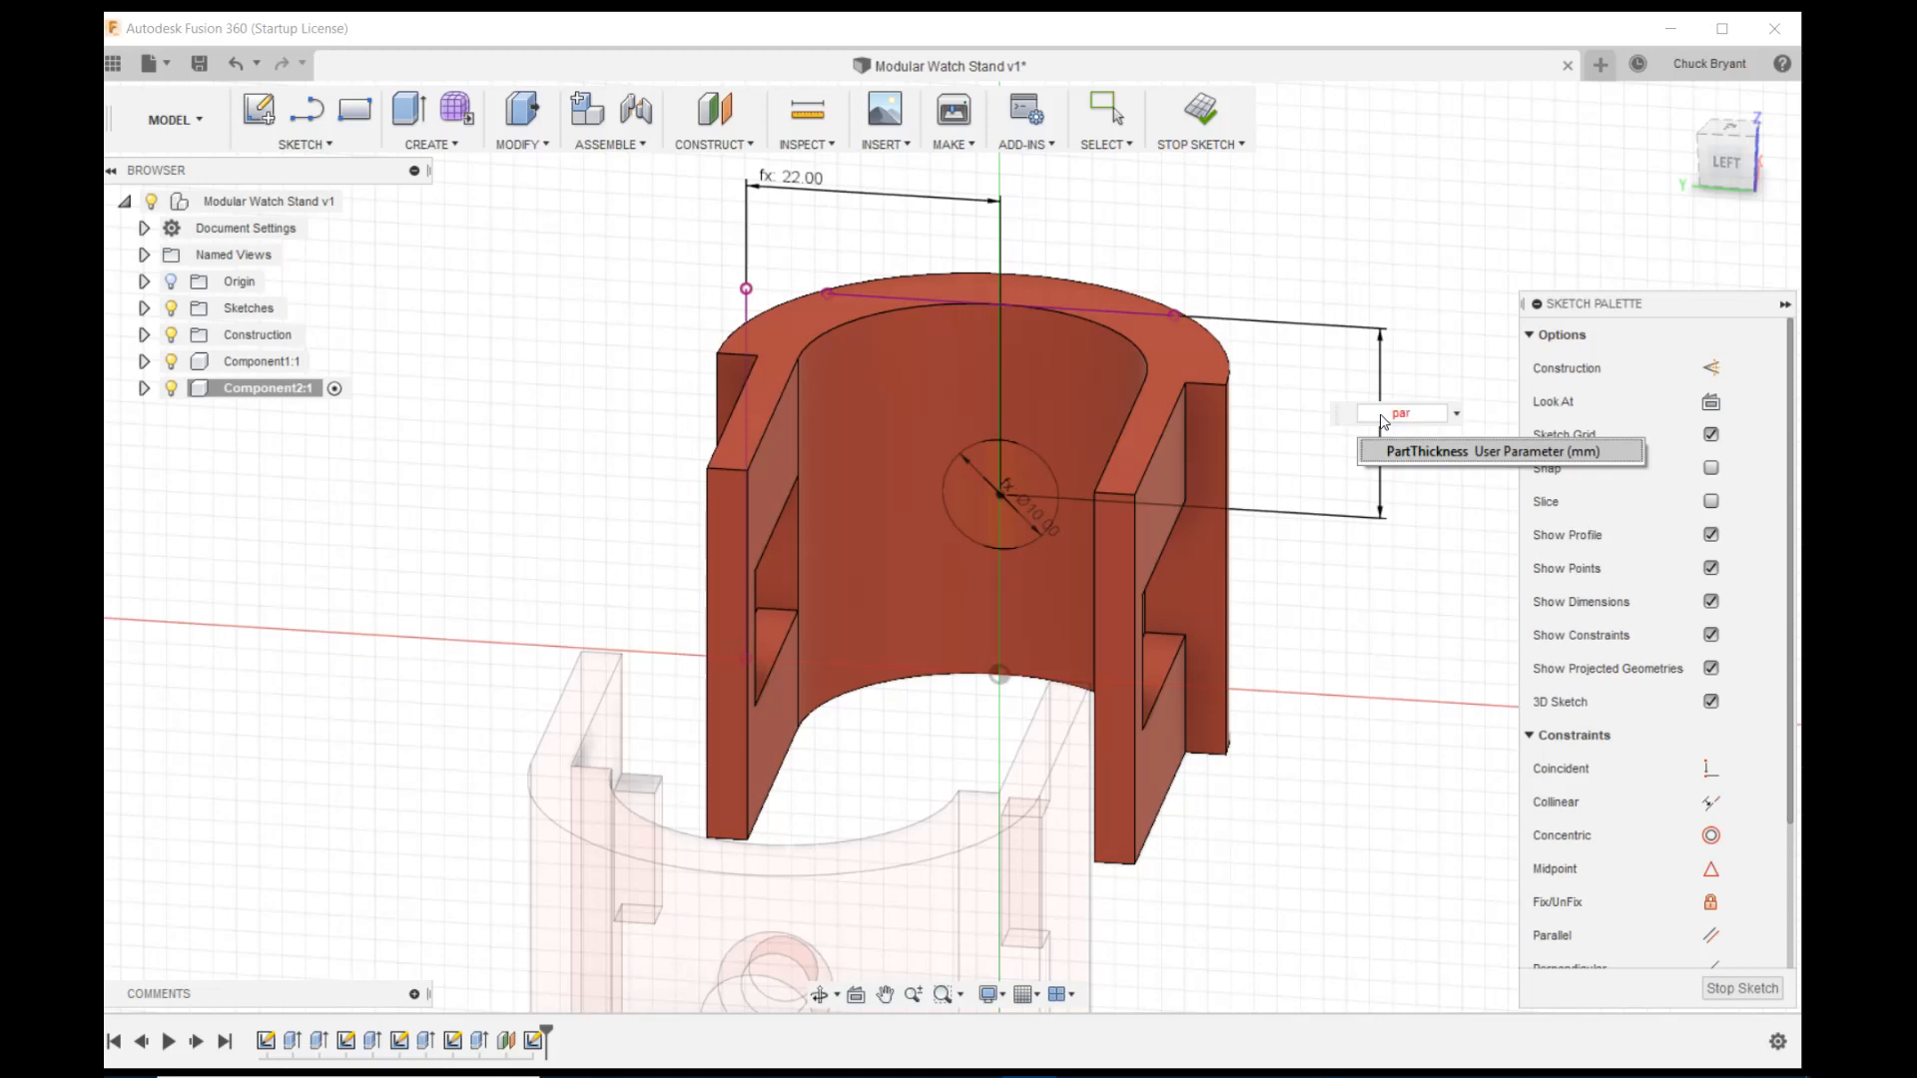
pyautogui.click(1438, 450)
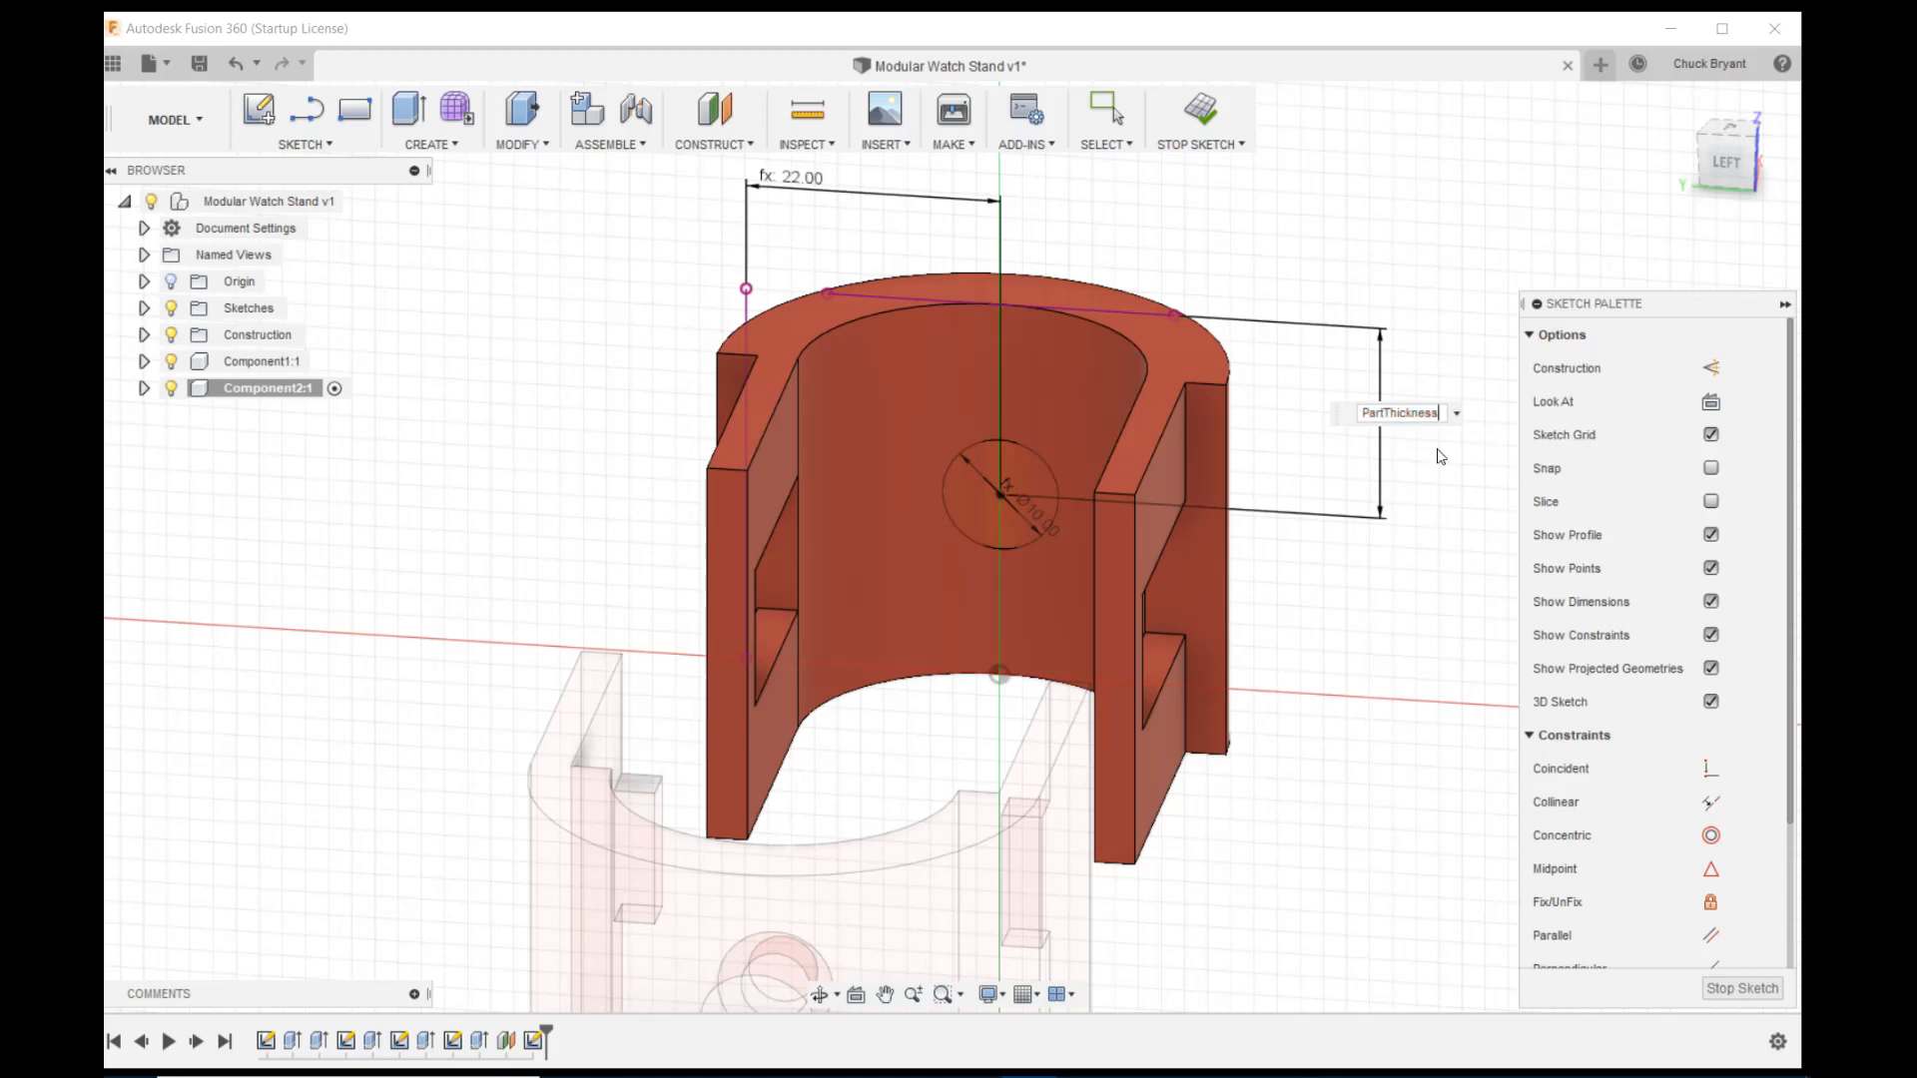
pyautogui.press('Return')
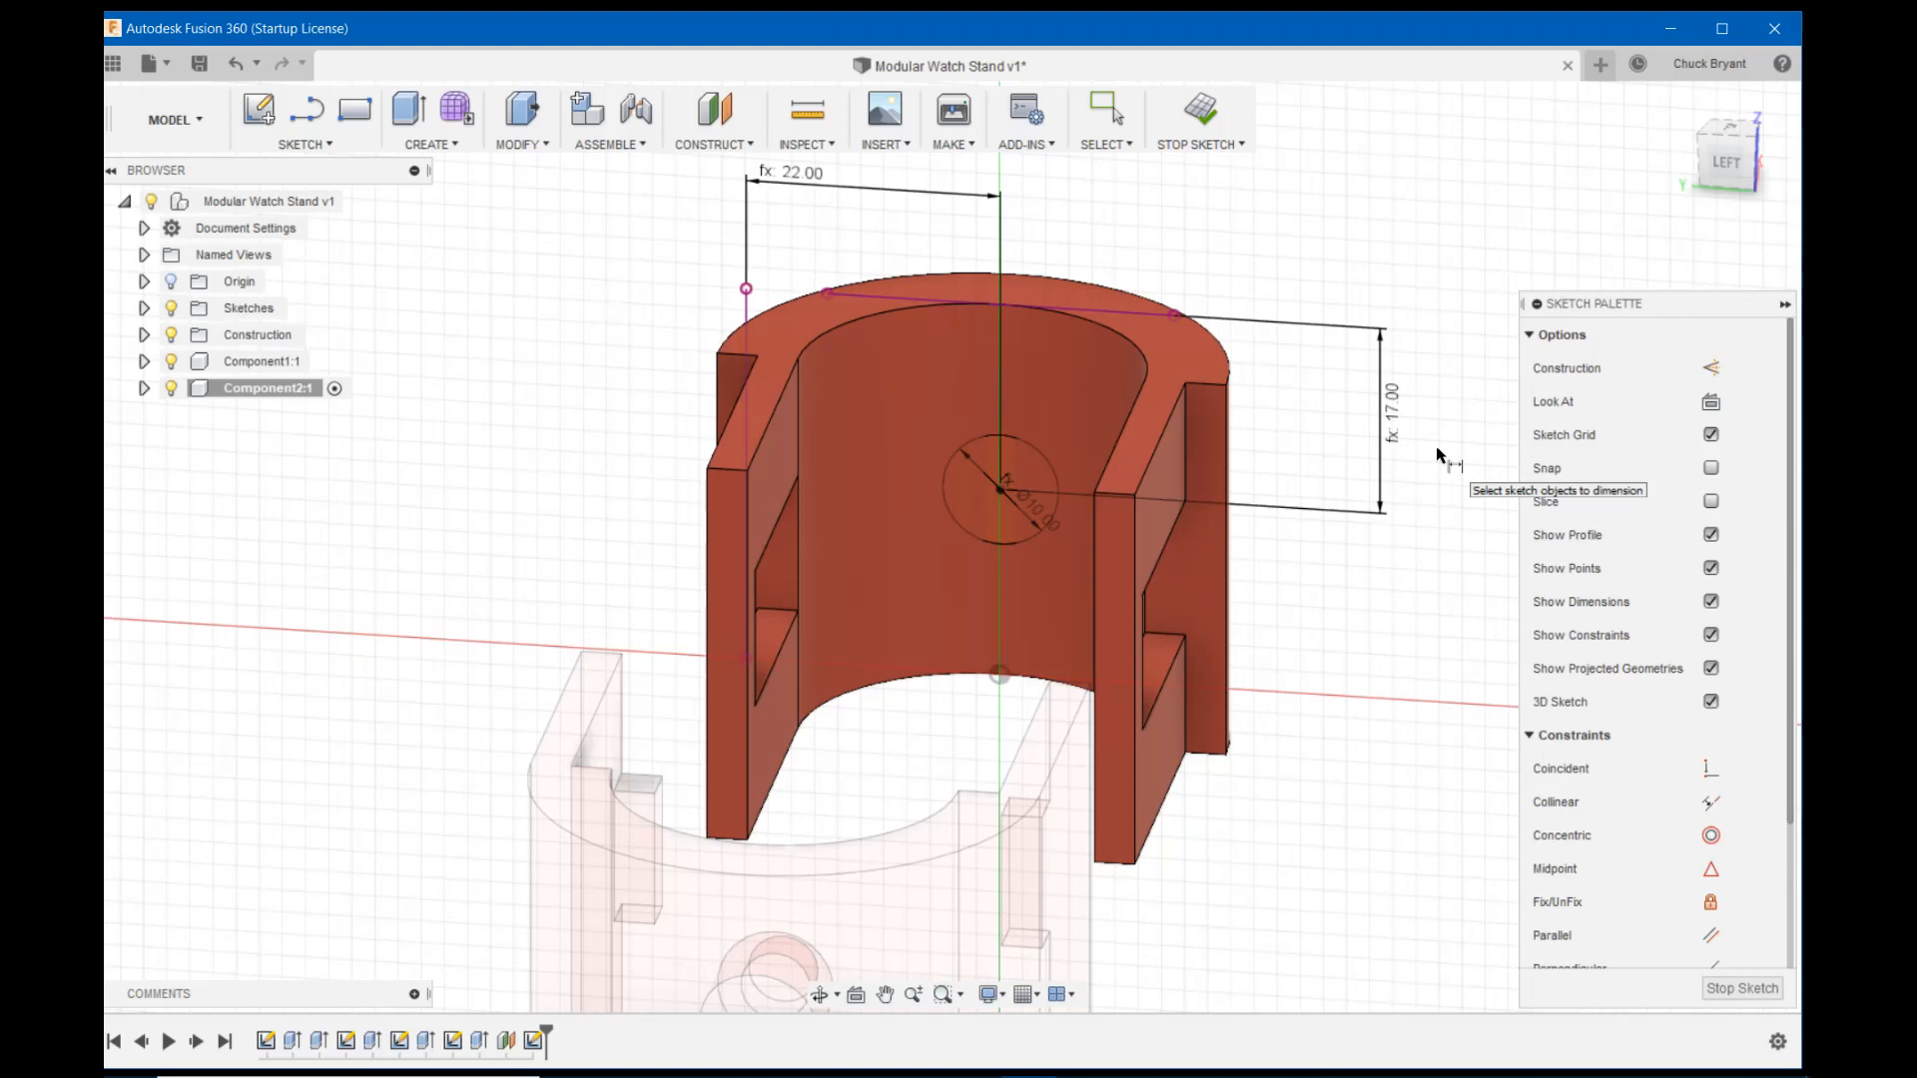
# Extrude the circle profile on the second component's curved inner wall by a distance of -PostHeight, as a Cut
pyautogui.keyDown('shift'); pyautogui.moveTo(1424, 530); pyautogui.dragTo(1425, 525, button='middle'); pyautogui.keyUp('shift')
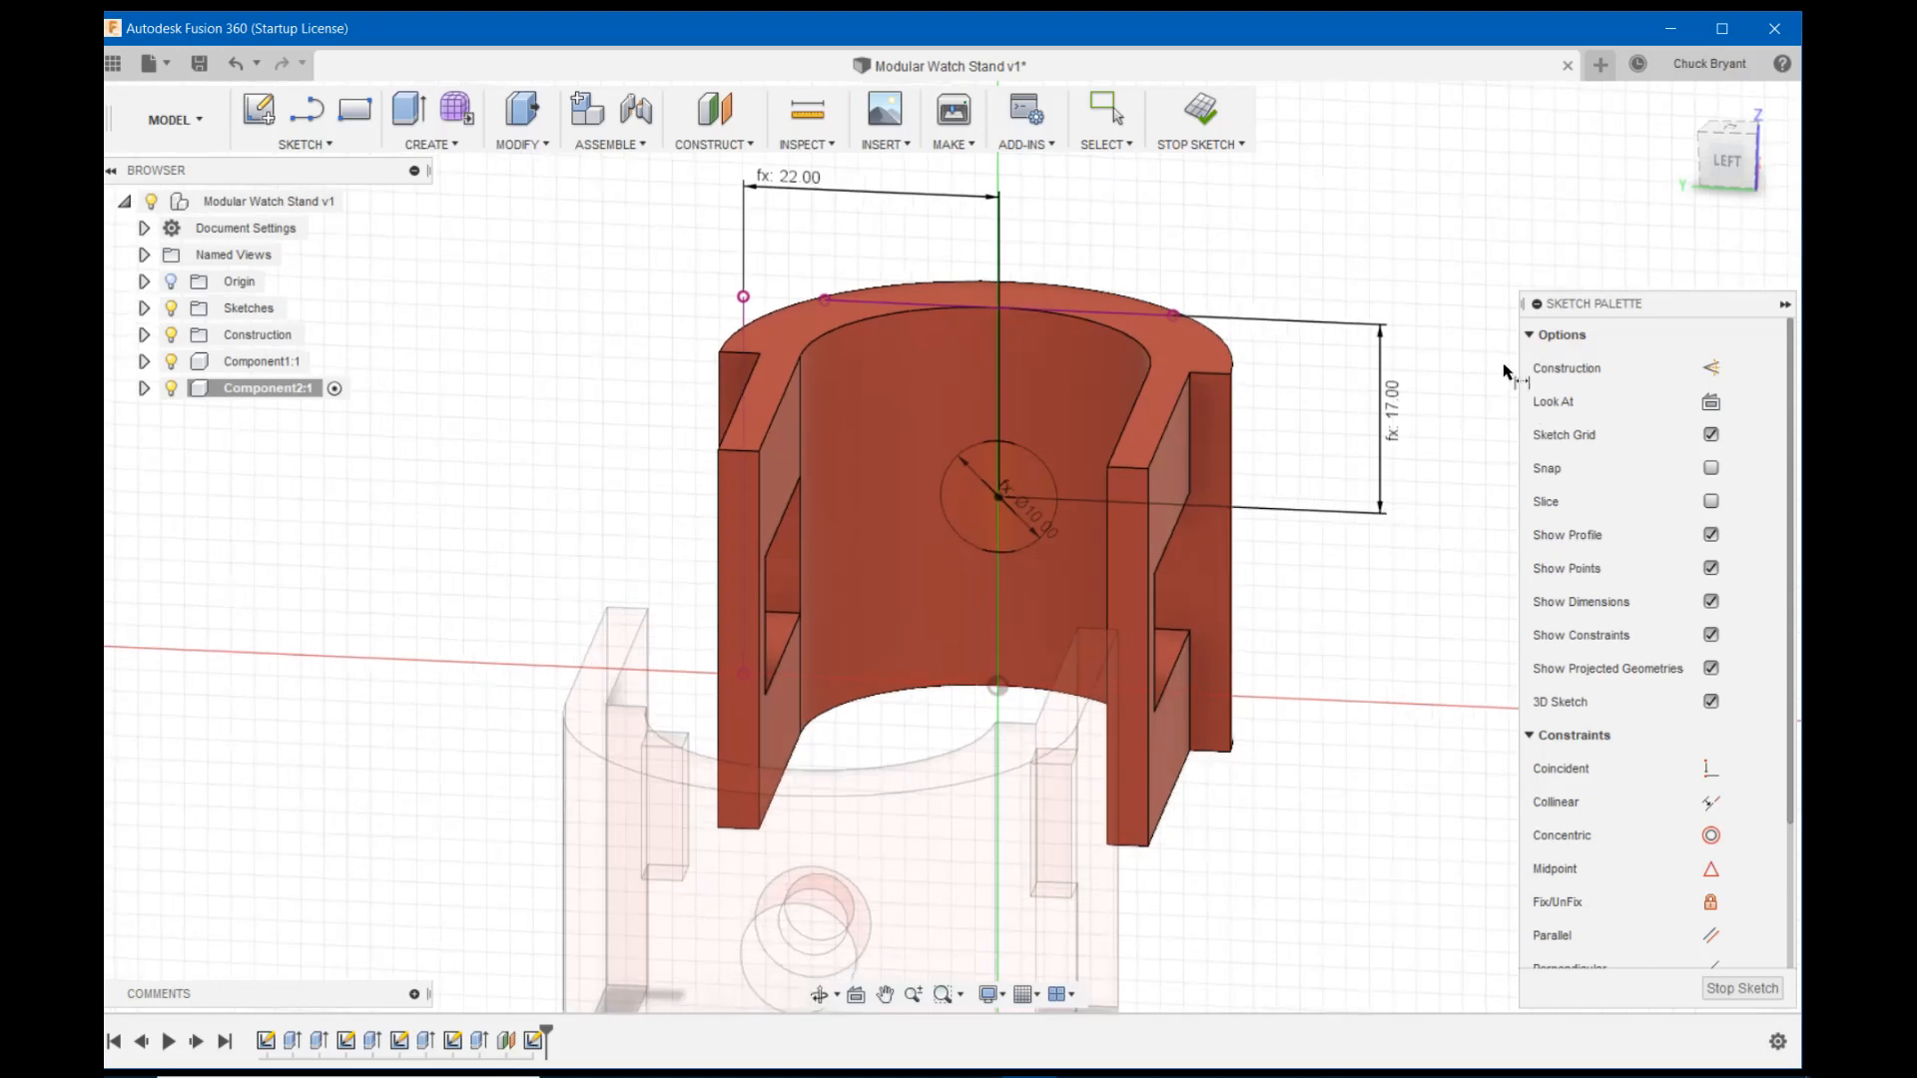
pyautogui.press('e')
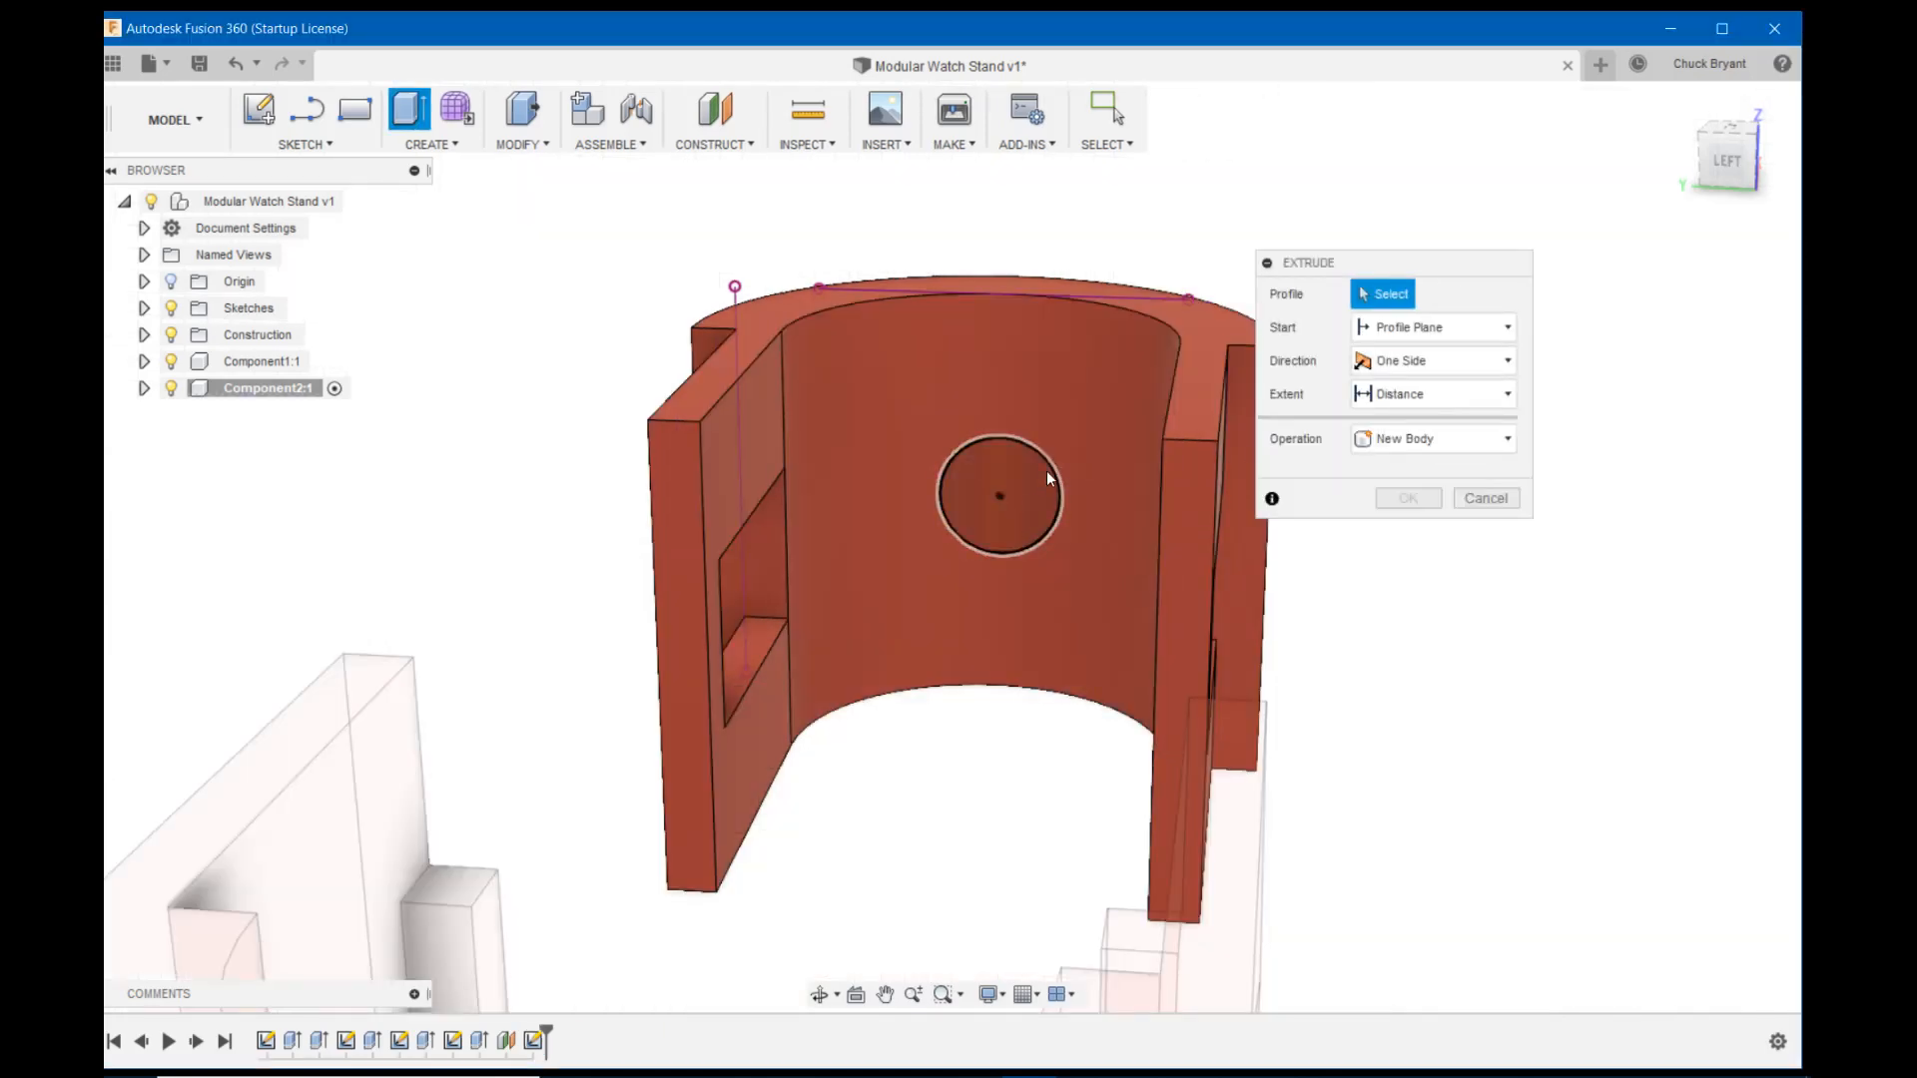
pyautogui.keyDown('shift'); pyautogui.moveTo(1046, 470); pyautogui.dragTo(1044, 441, button='middle'); pyautogui.keyUp('shift')
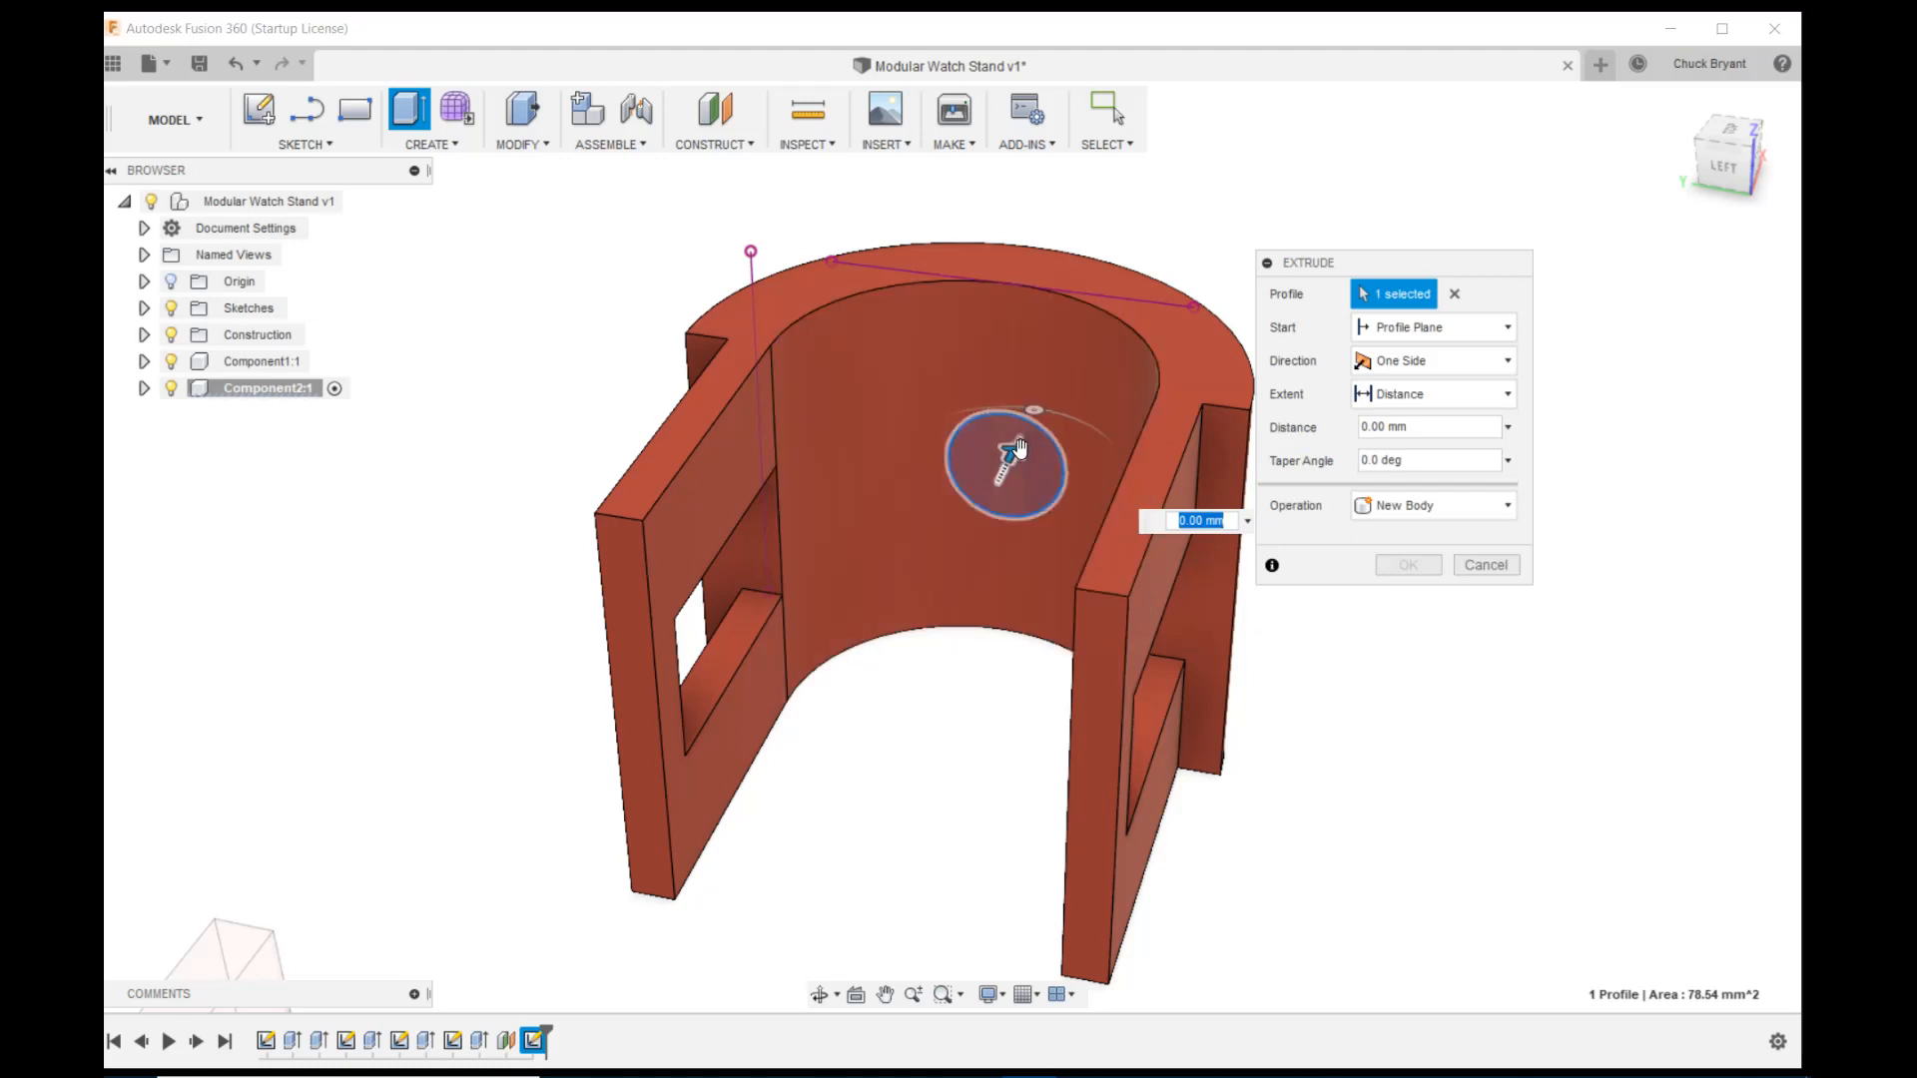
pyautogui.click(1011, 469)
pyautogui.click(1033, 471)
pyautogui.moveTo(1019, 447); pyautogui.dragTo(981, 502)
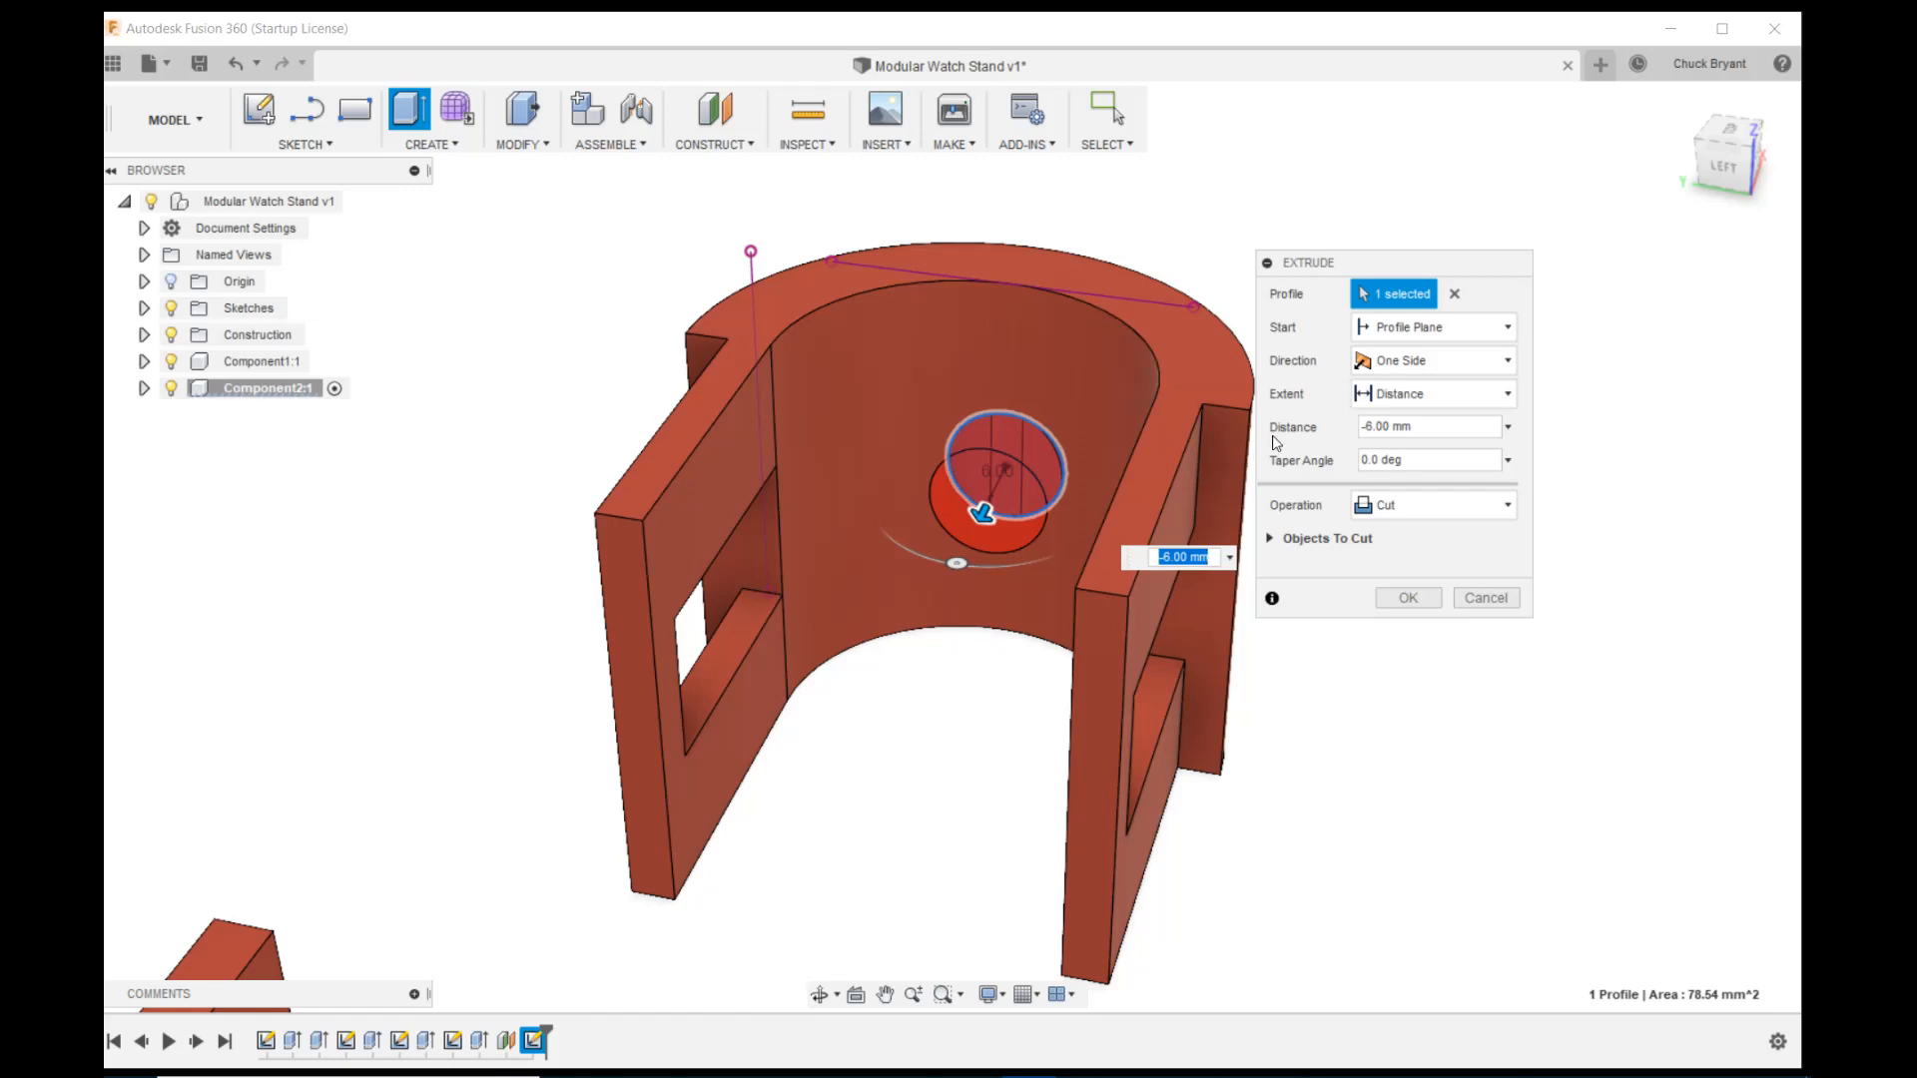
pyautogui.press('End')
pyautogui.press('BackSpace')
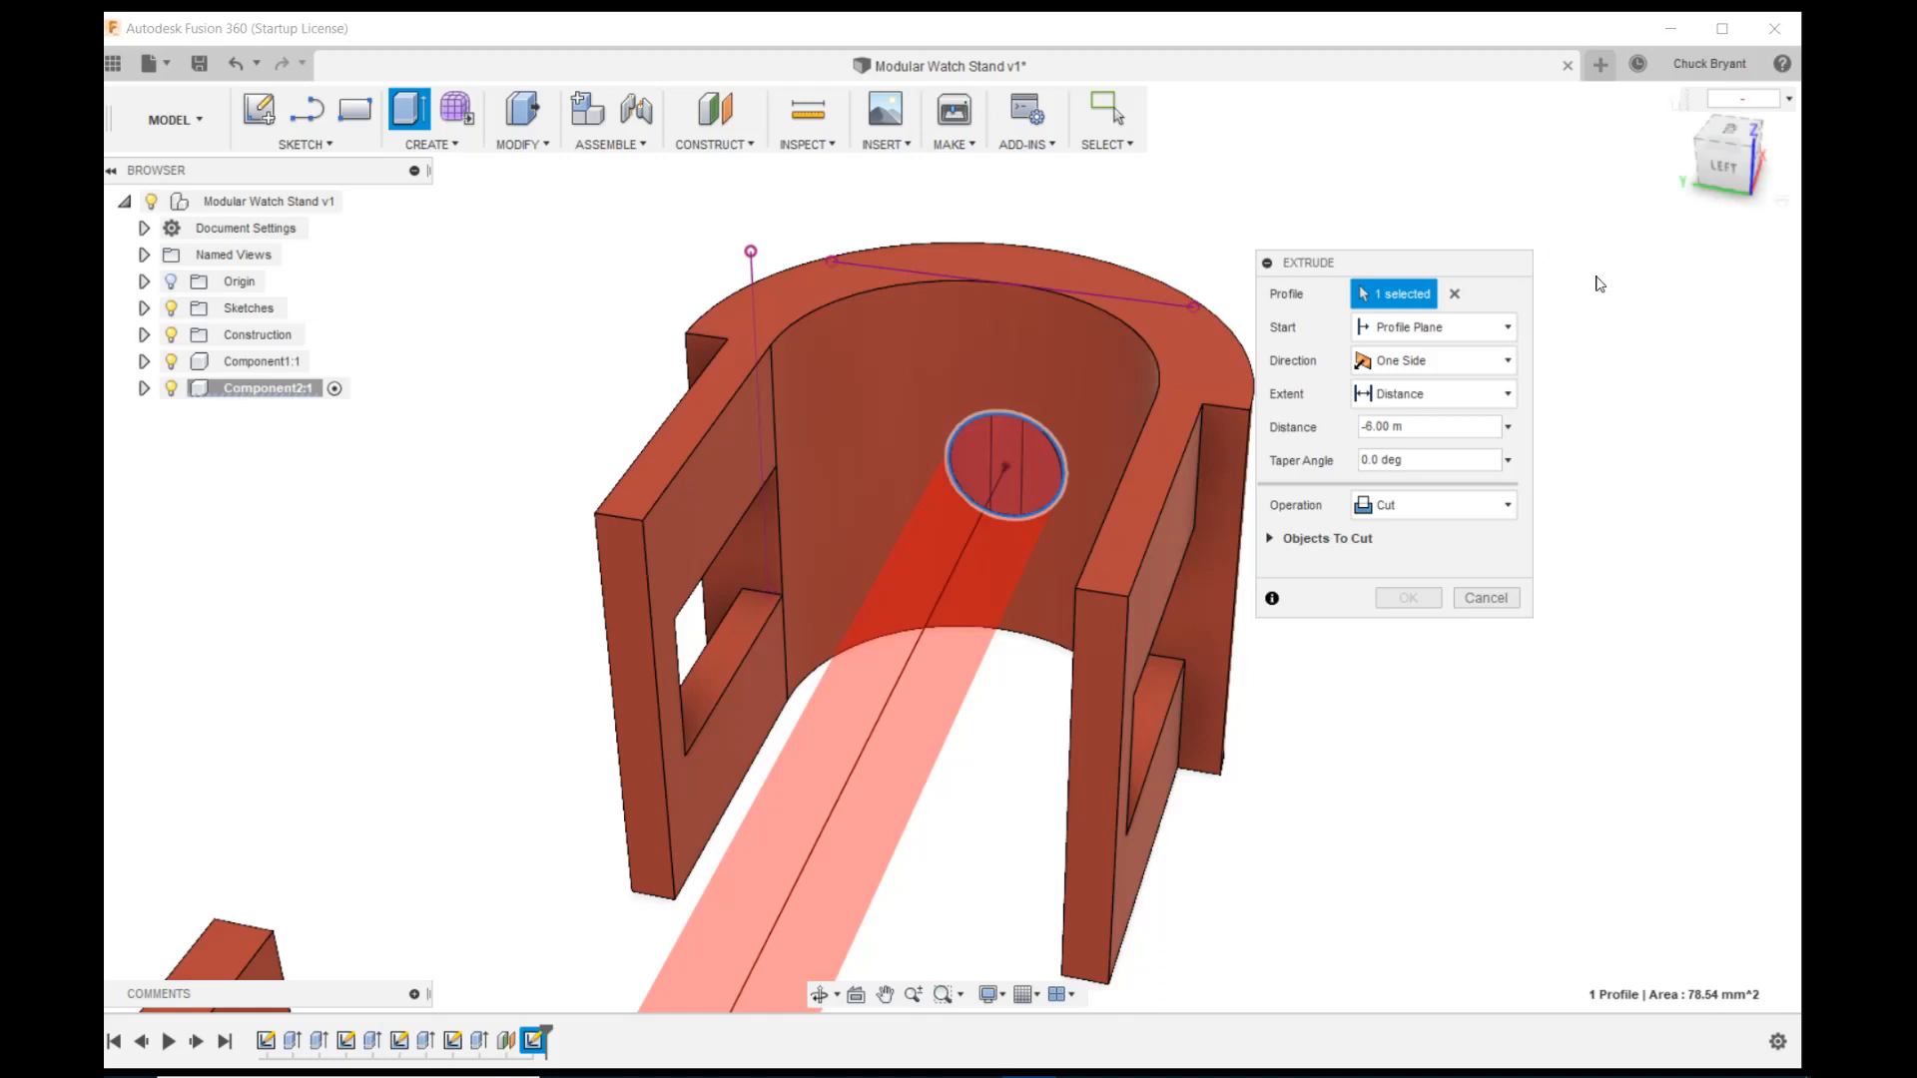
pyautogui.moveTo(1421, 425); pyautogui.dragTo(1355, 430)
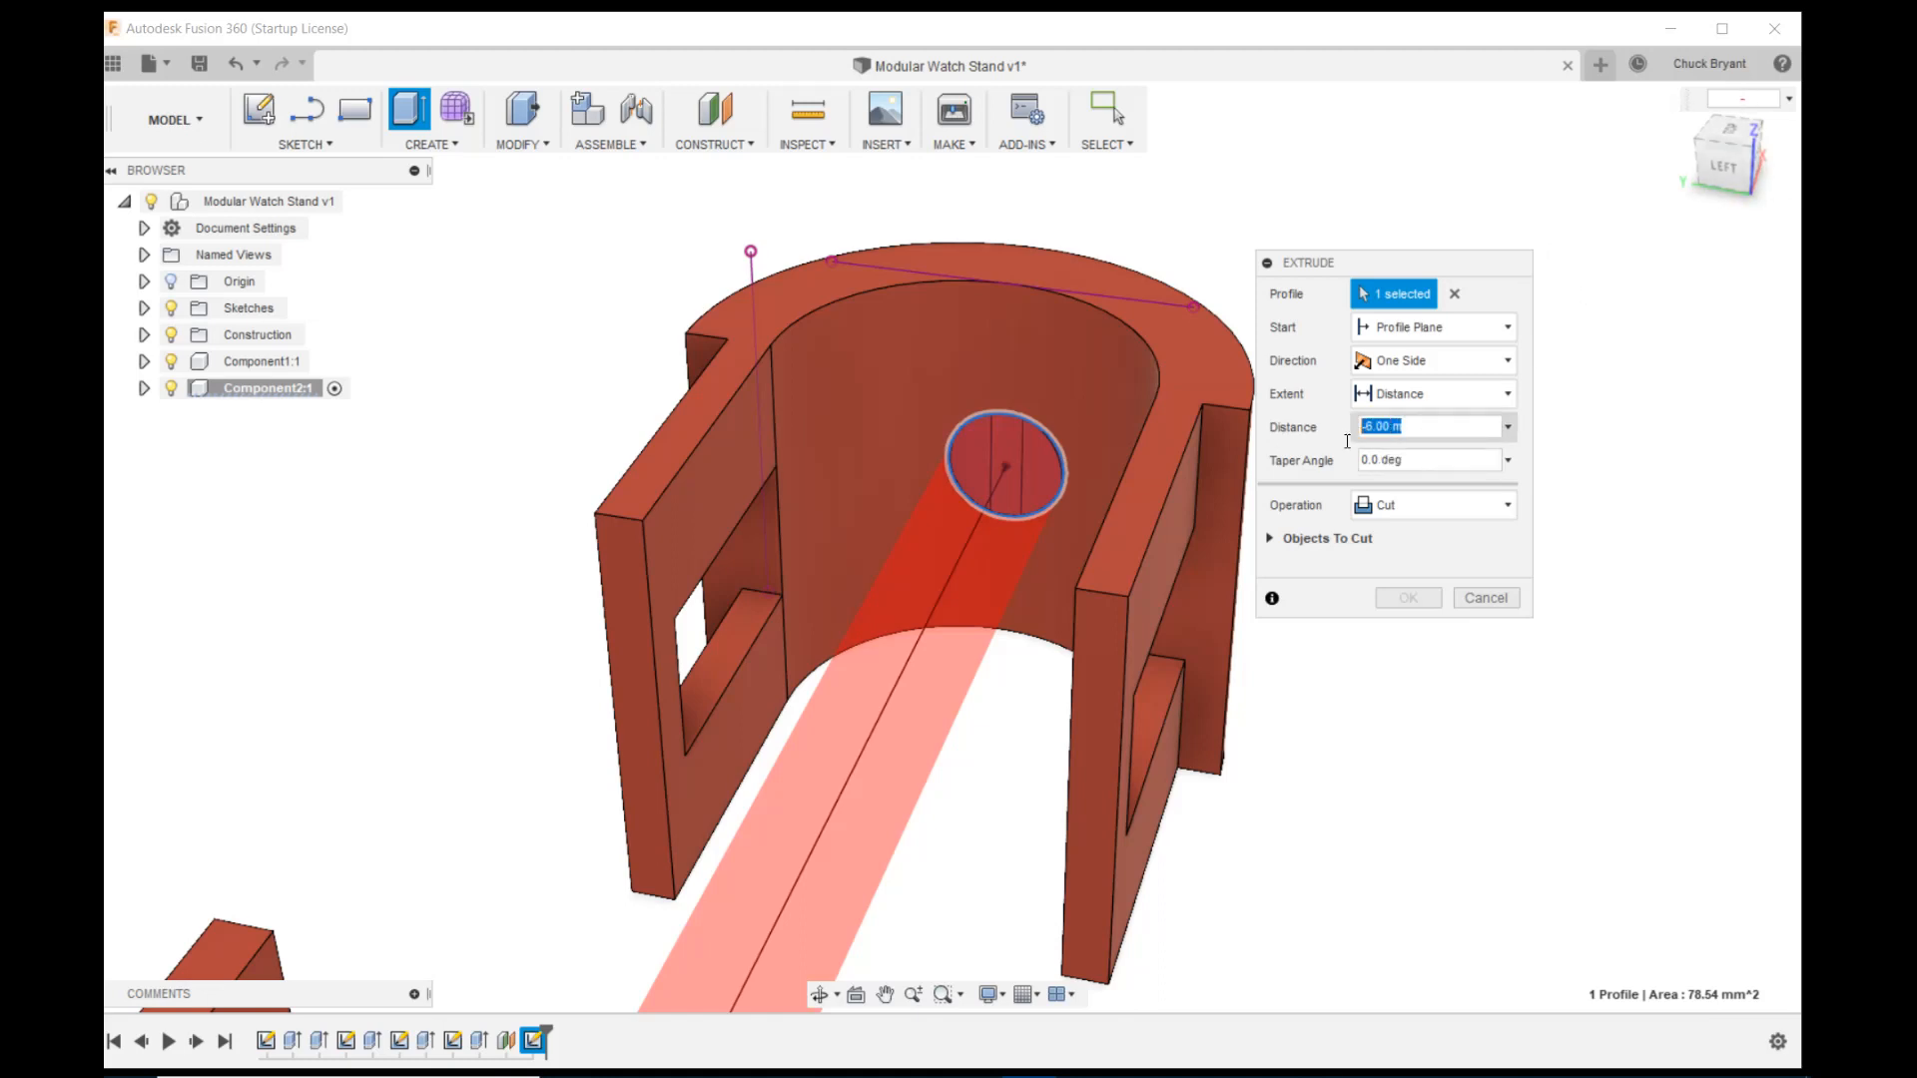
pyautogui.press('BackSpace')
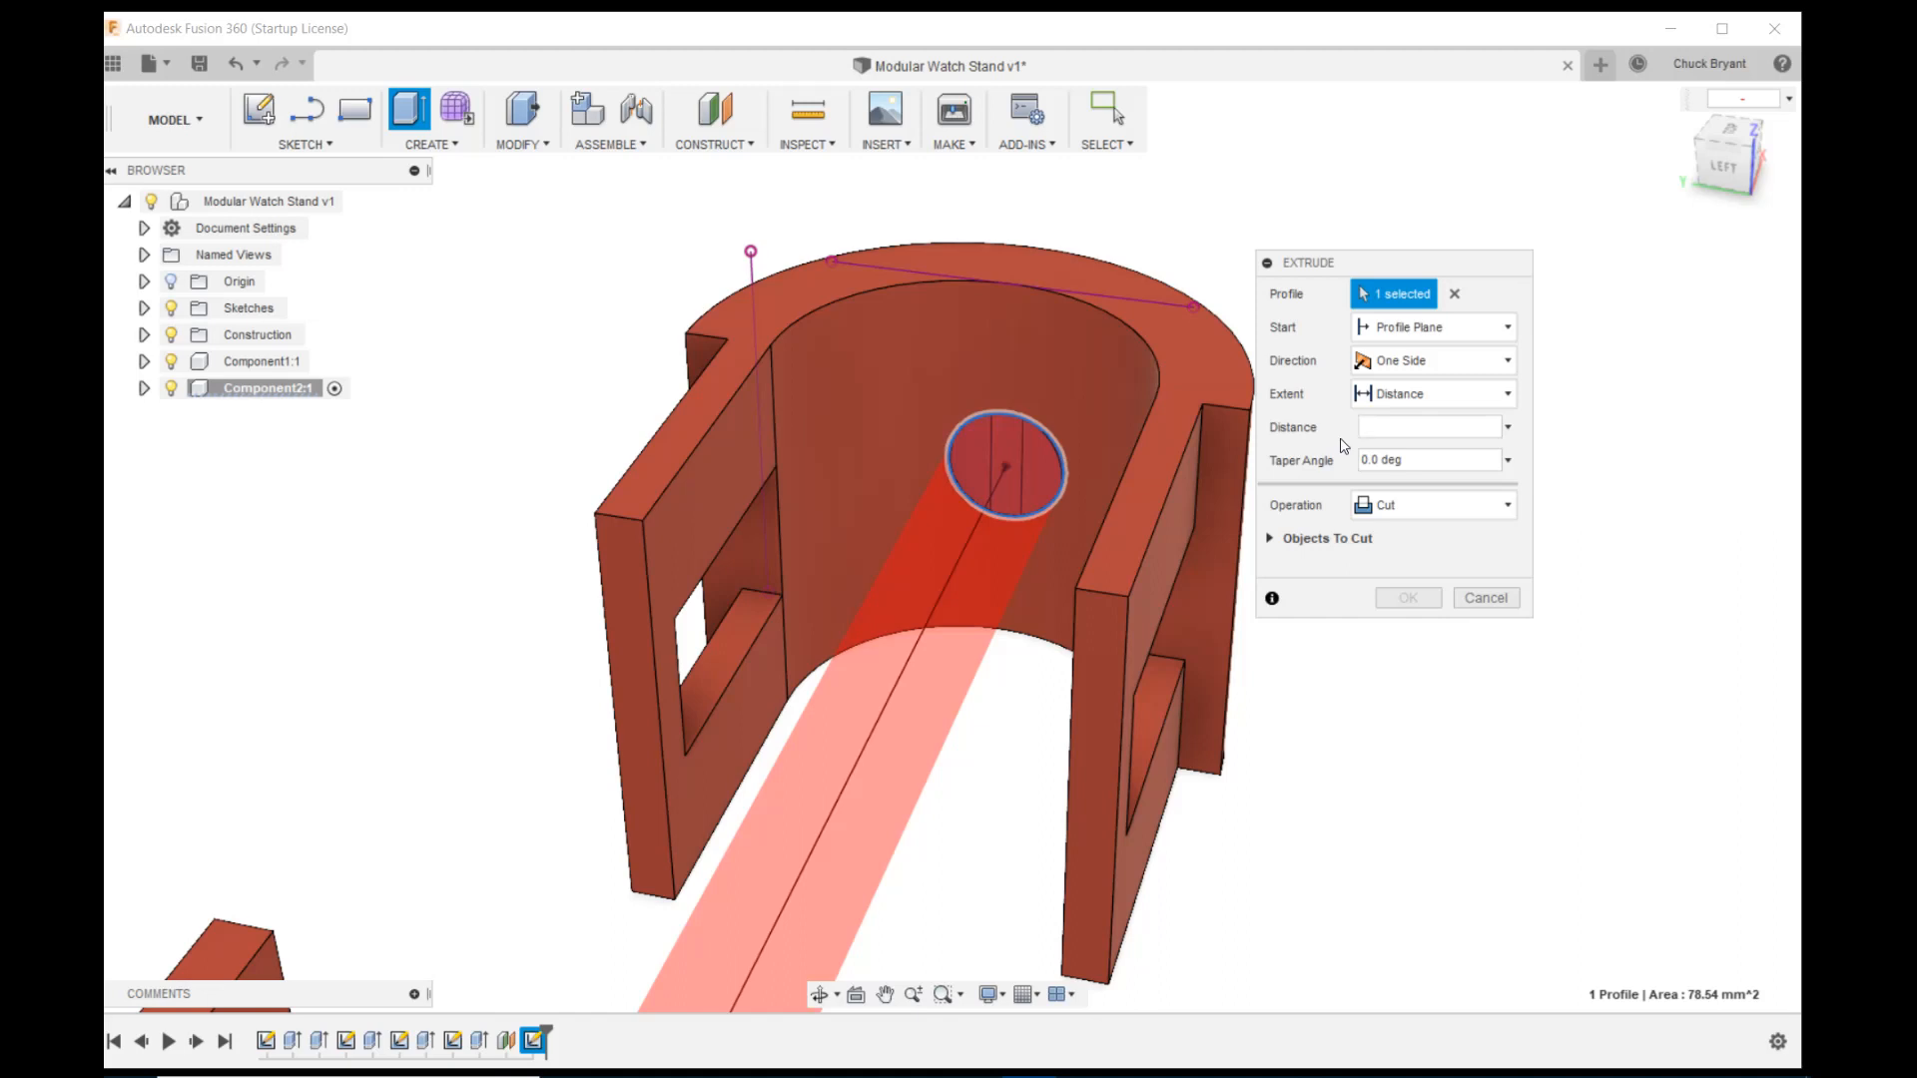
pyautogui.write('po')
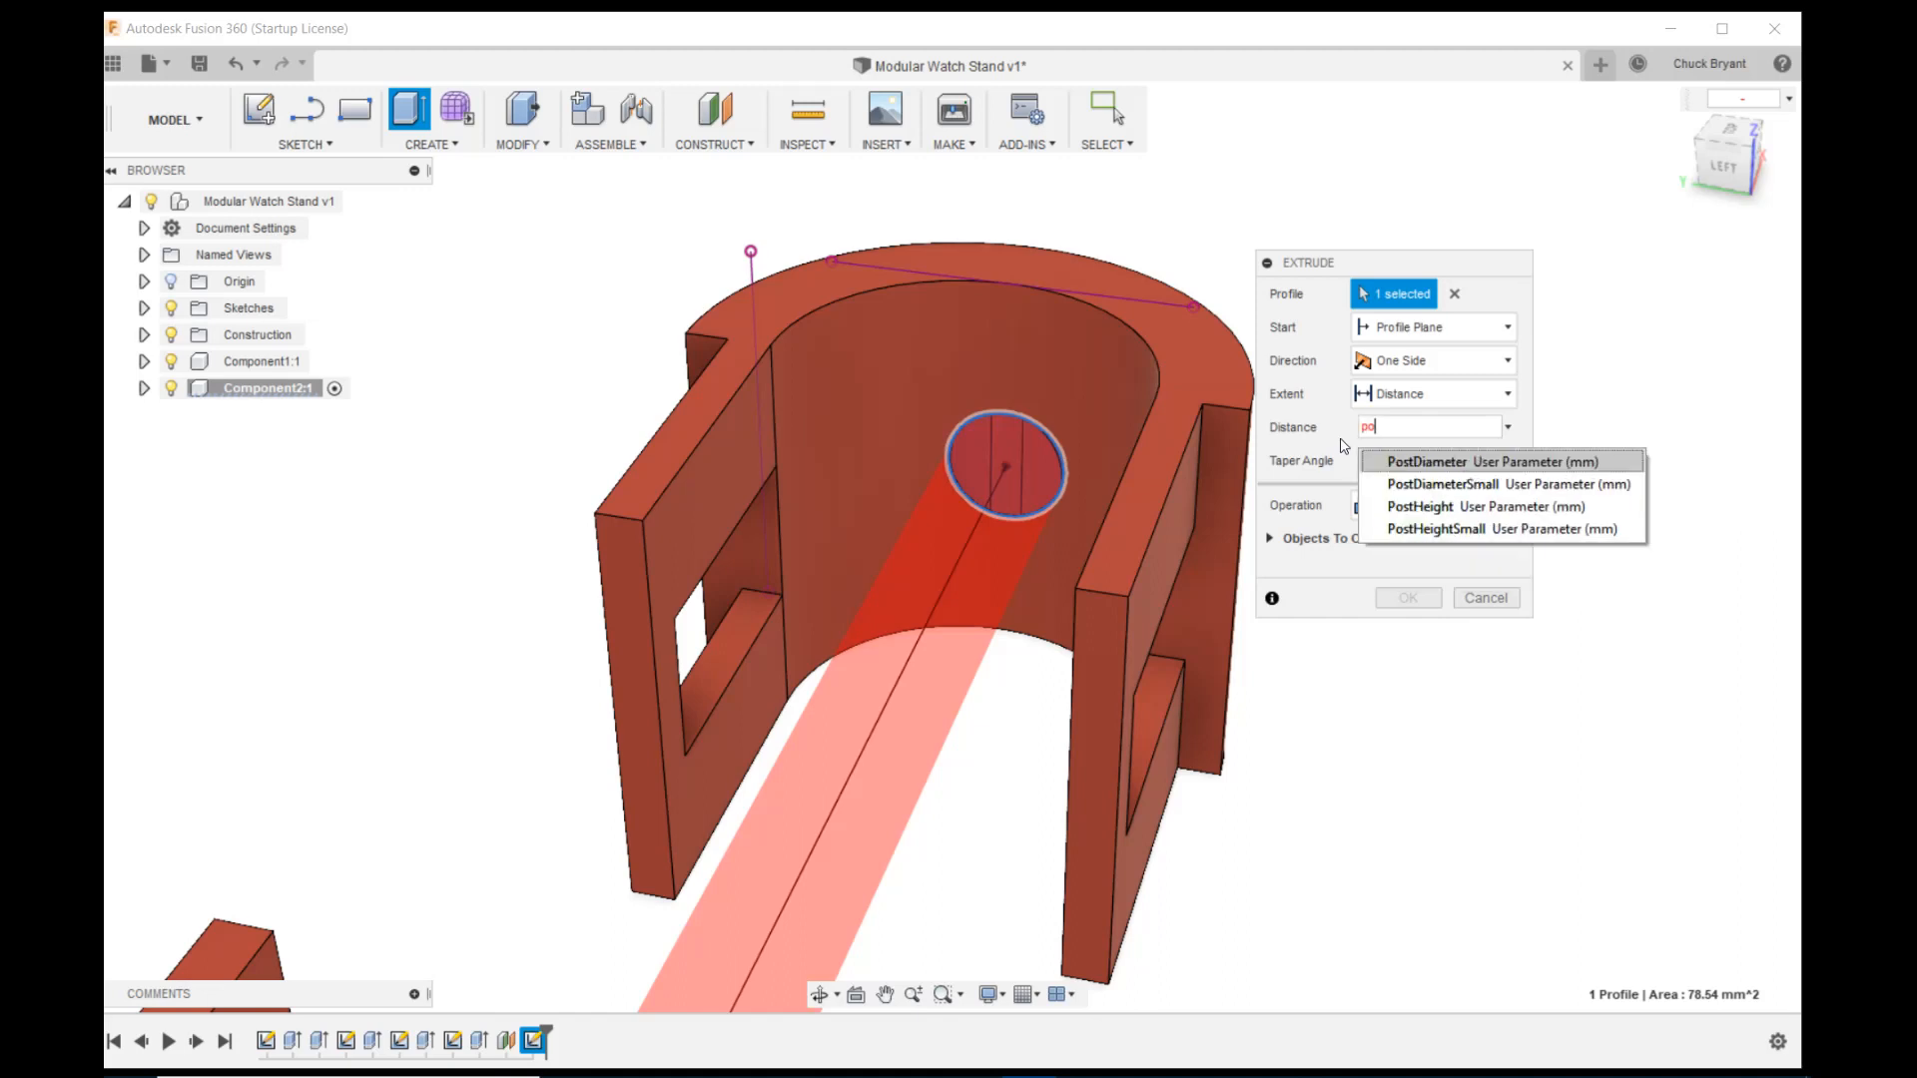
pyautogui.click(1465, 507)
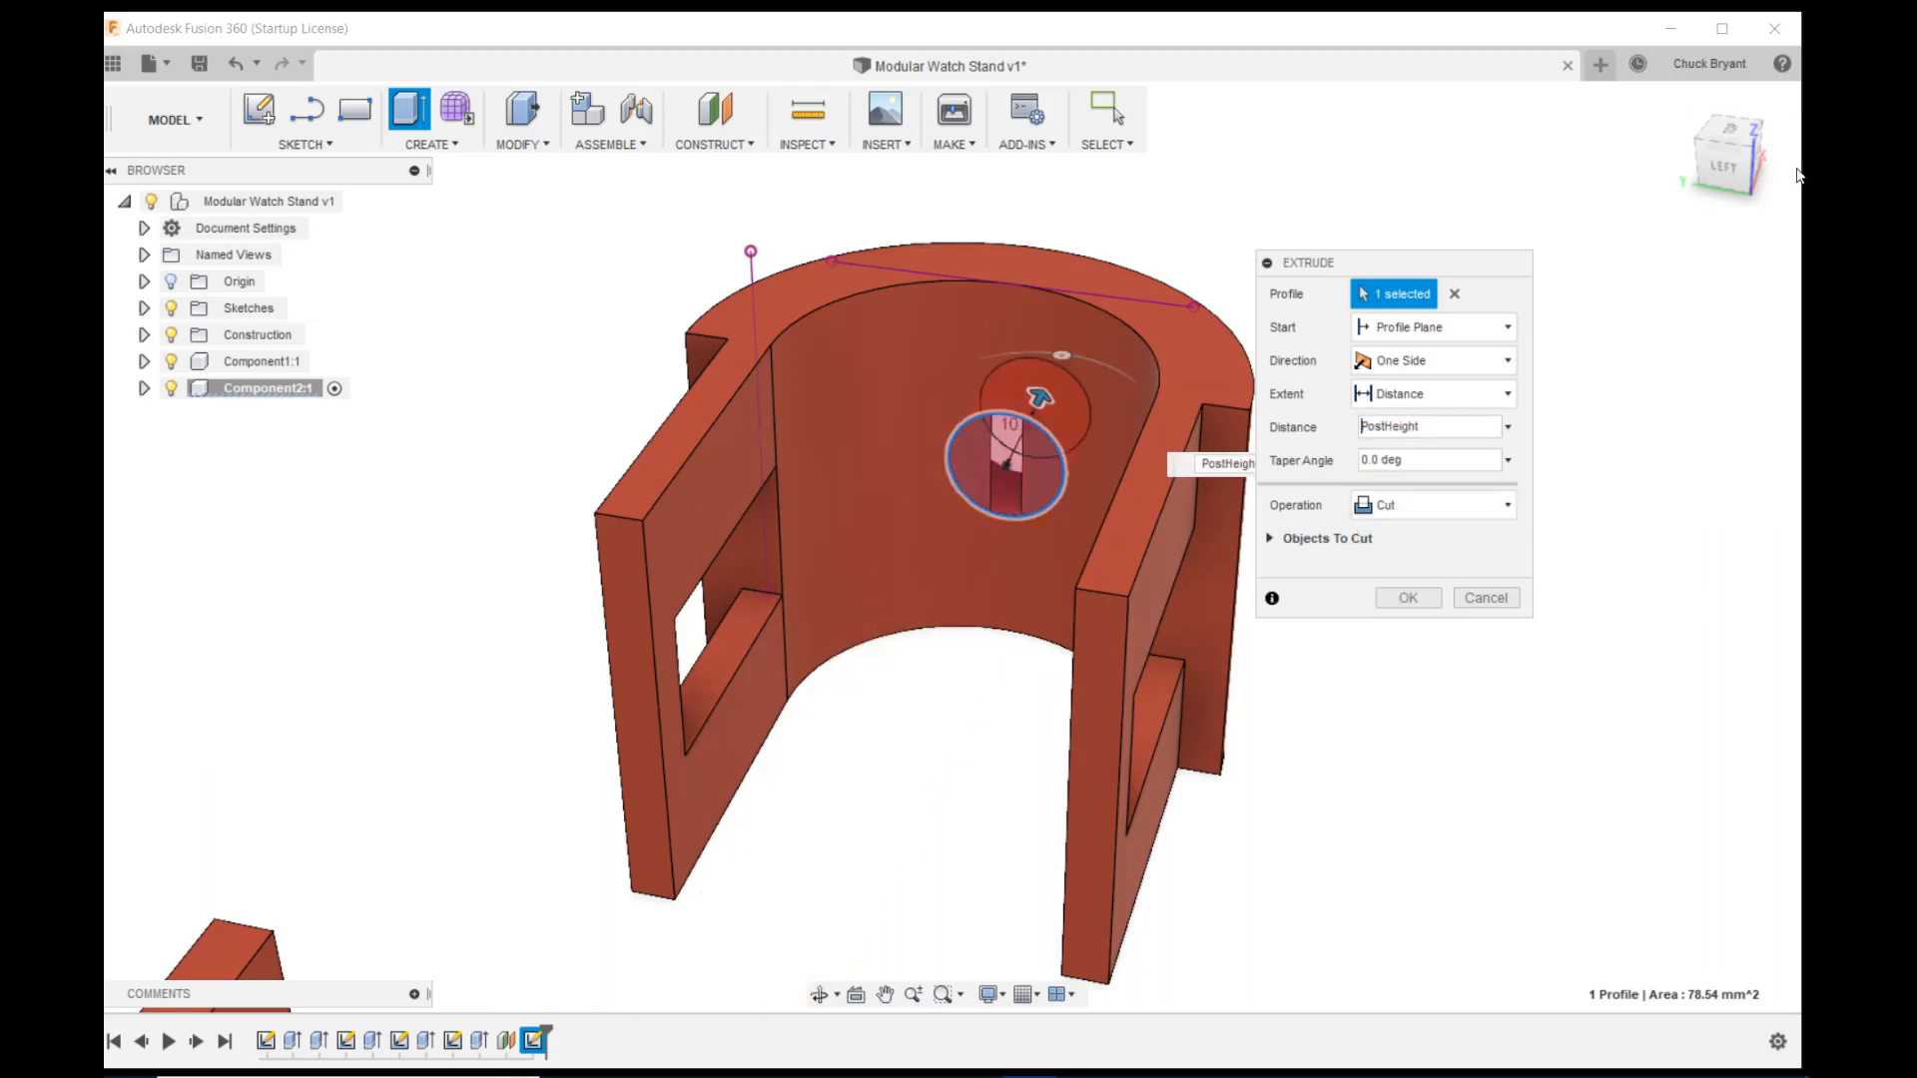
pyautogui.press('Home')
pyautogui.write('-')
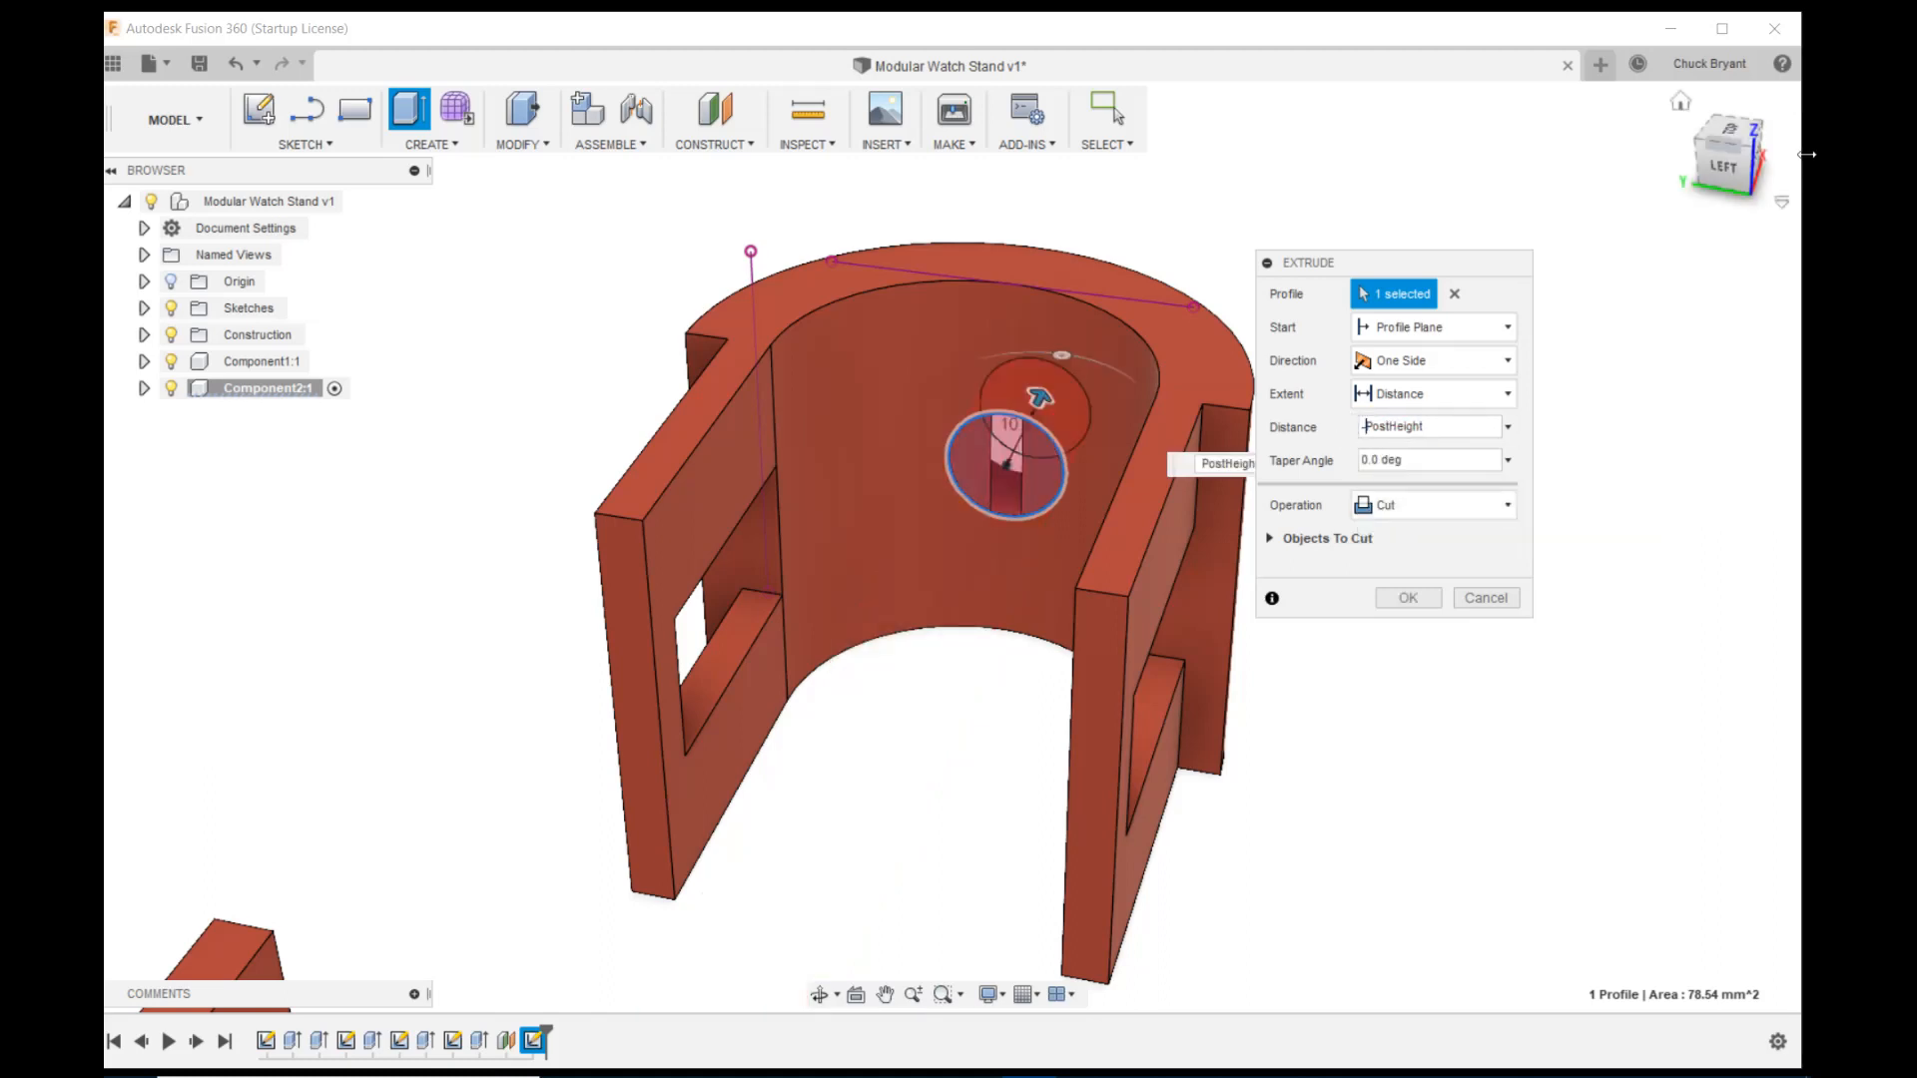
pyautogui.press('Return')
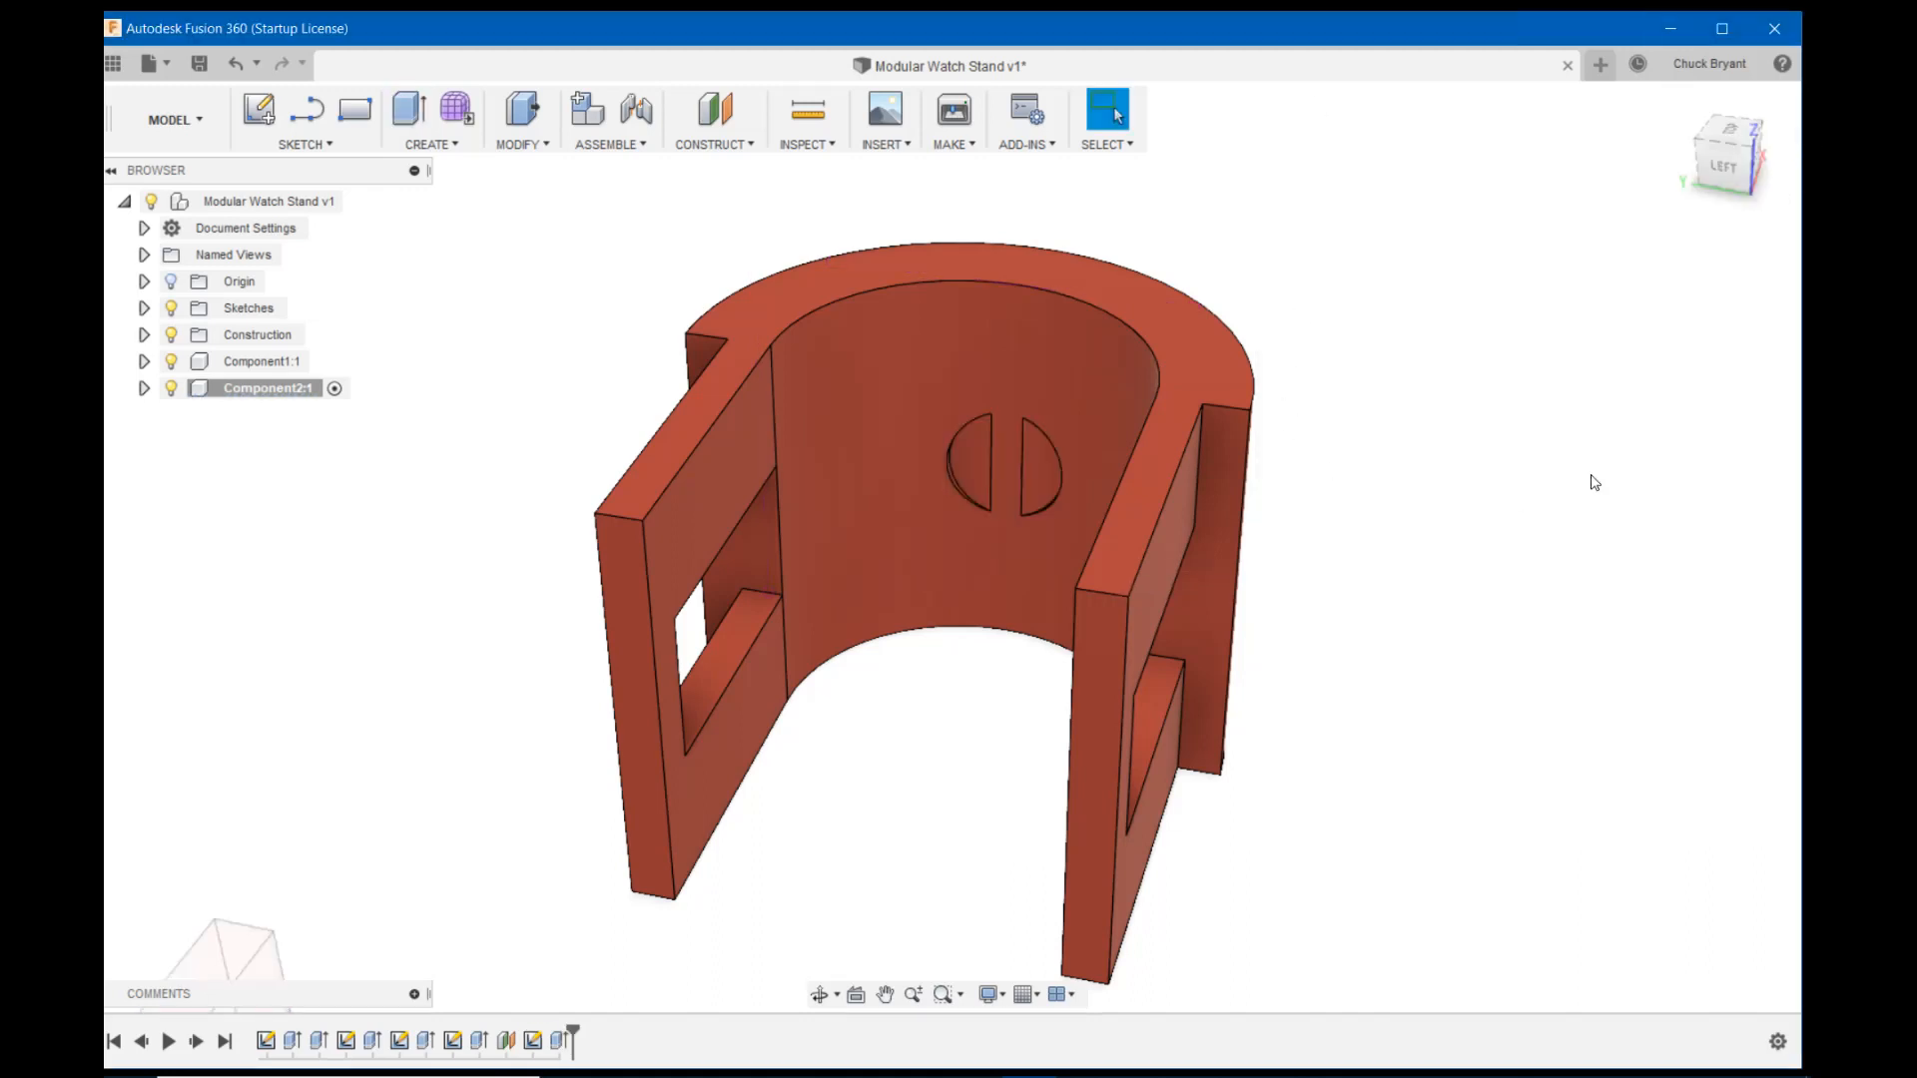
# Edit the post's extrusion so its operation is Join
pyautogui.rightClick(560, 1038)
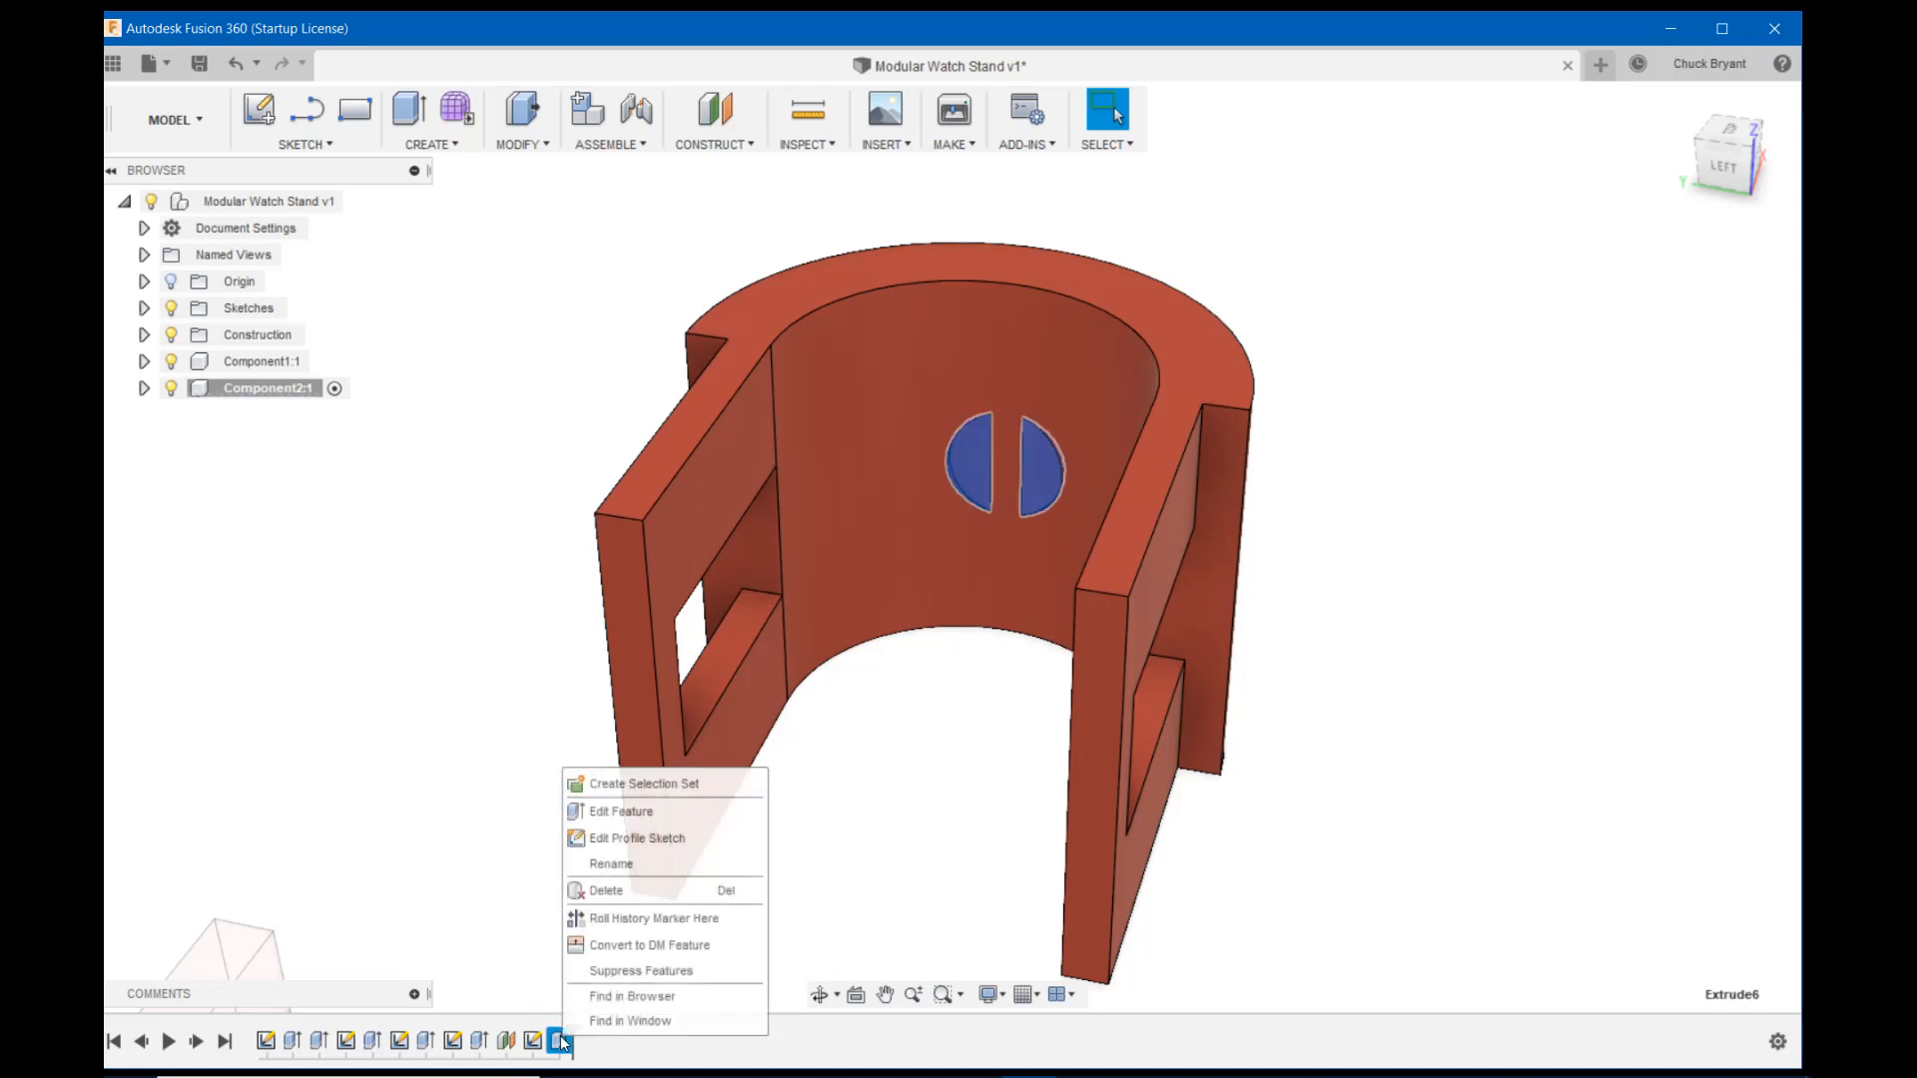
pyautogui.click(638, 813)
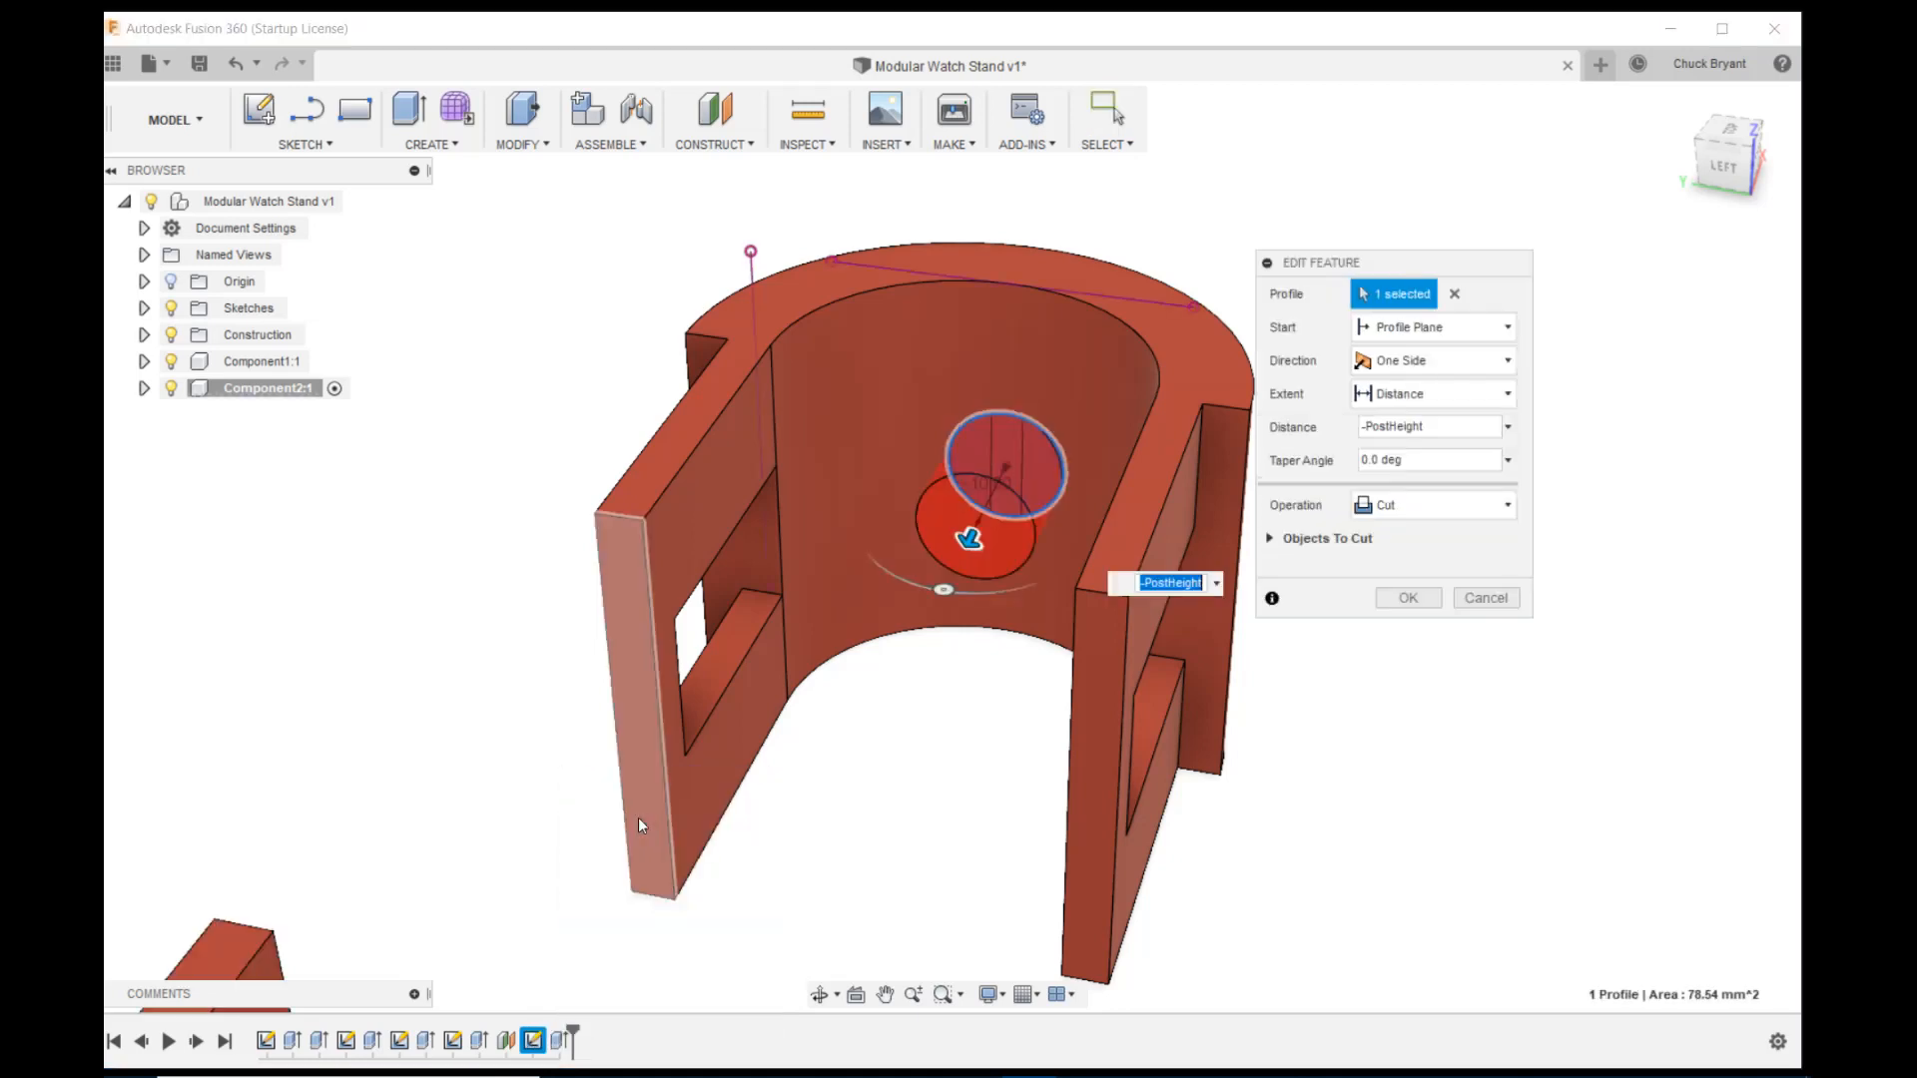
pyautogui.click(1436, 507)
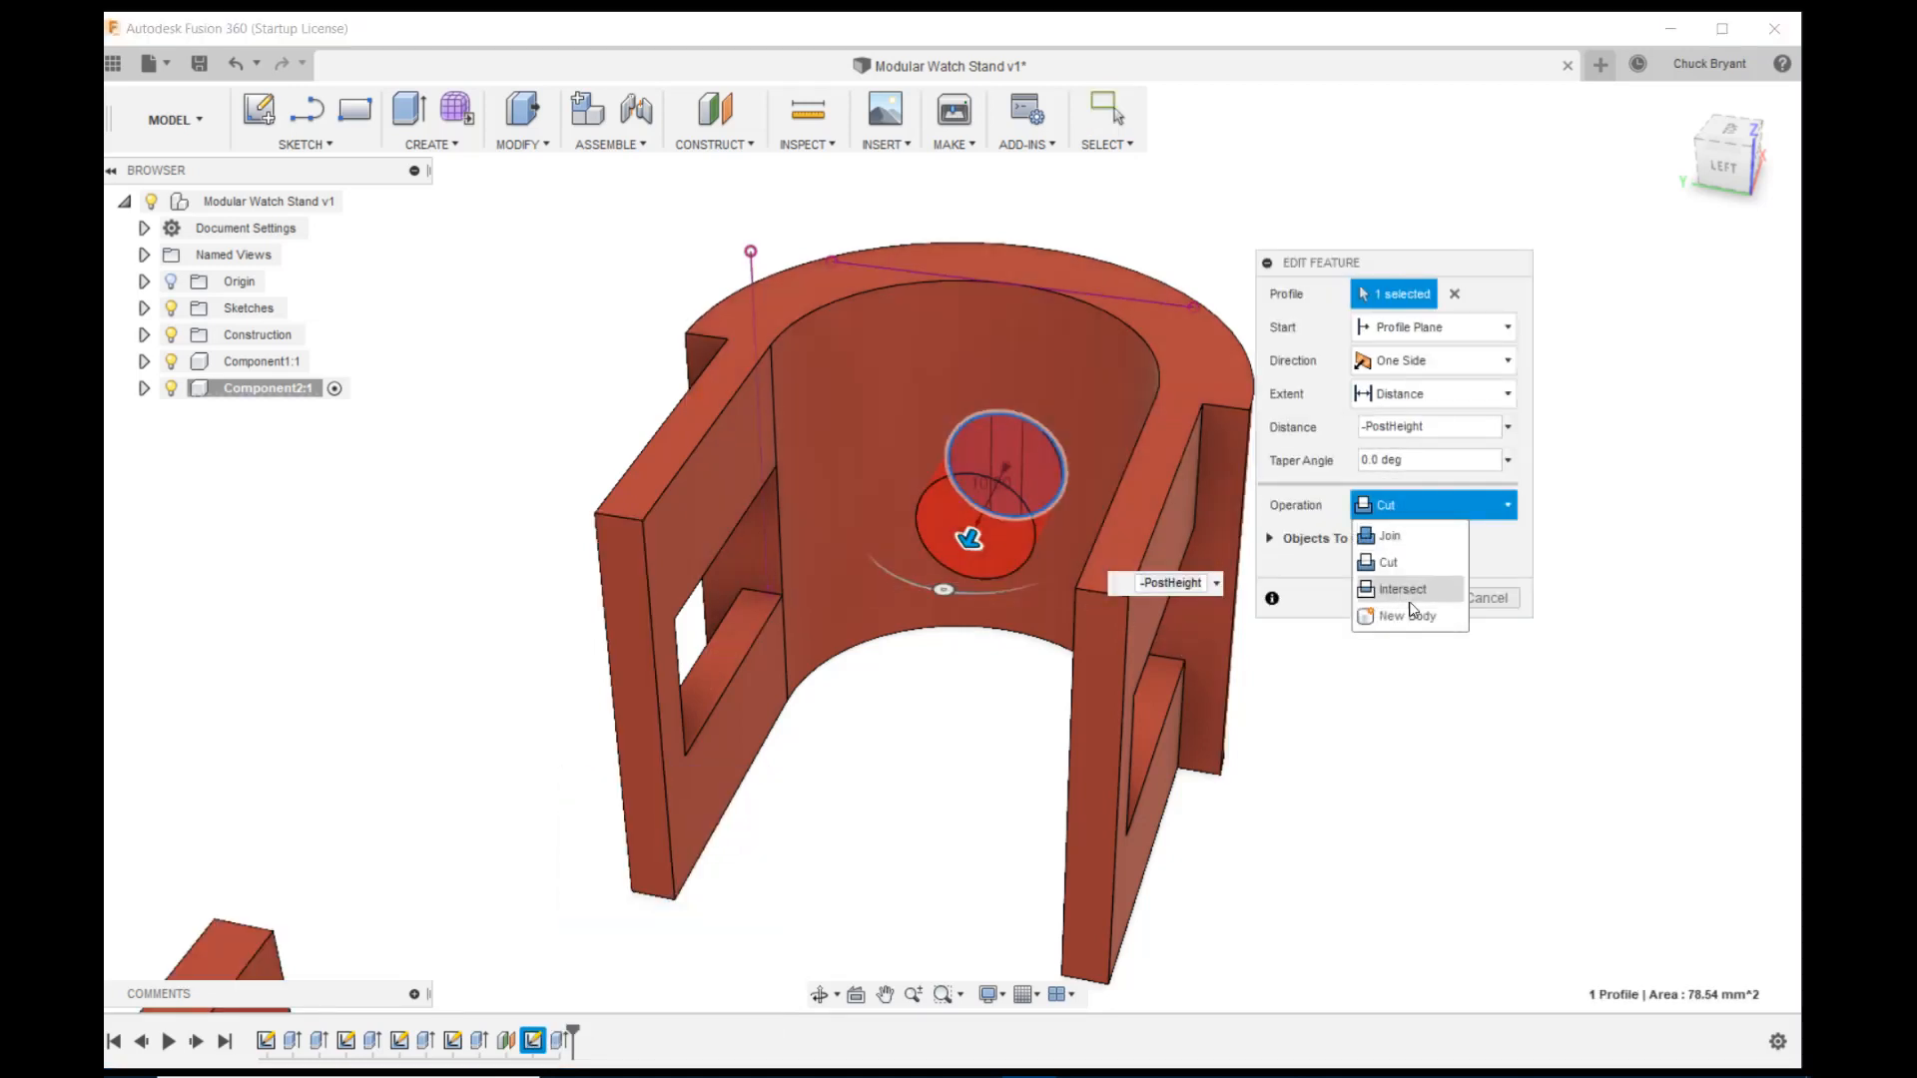
pyautogui.click(1388, 536)
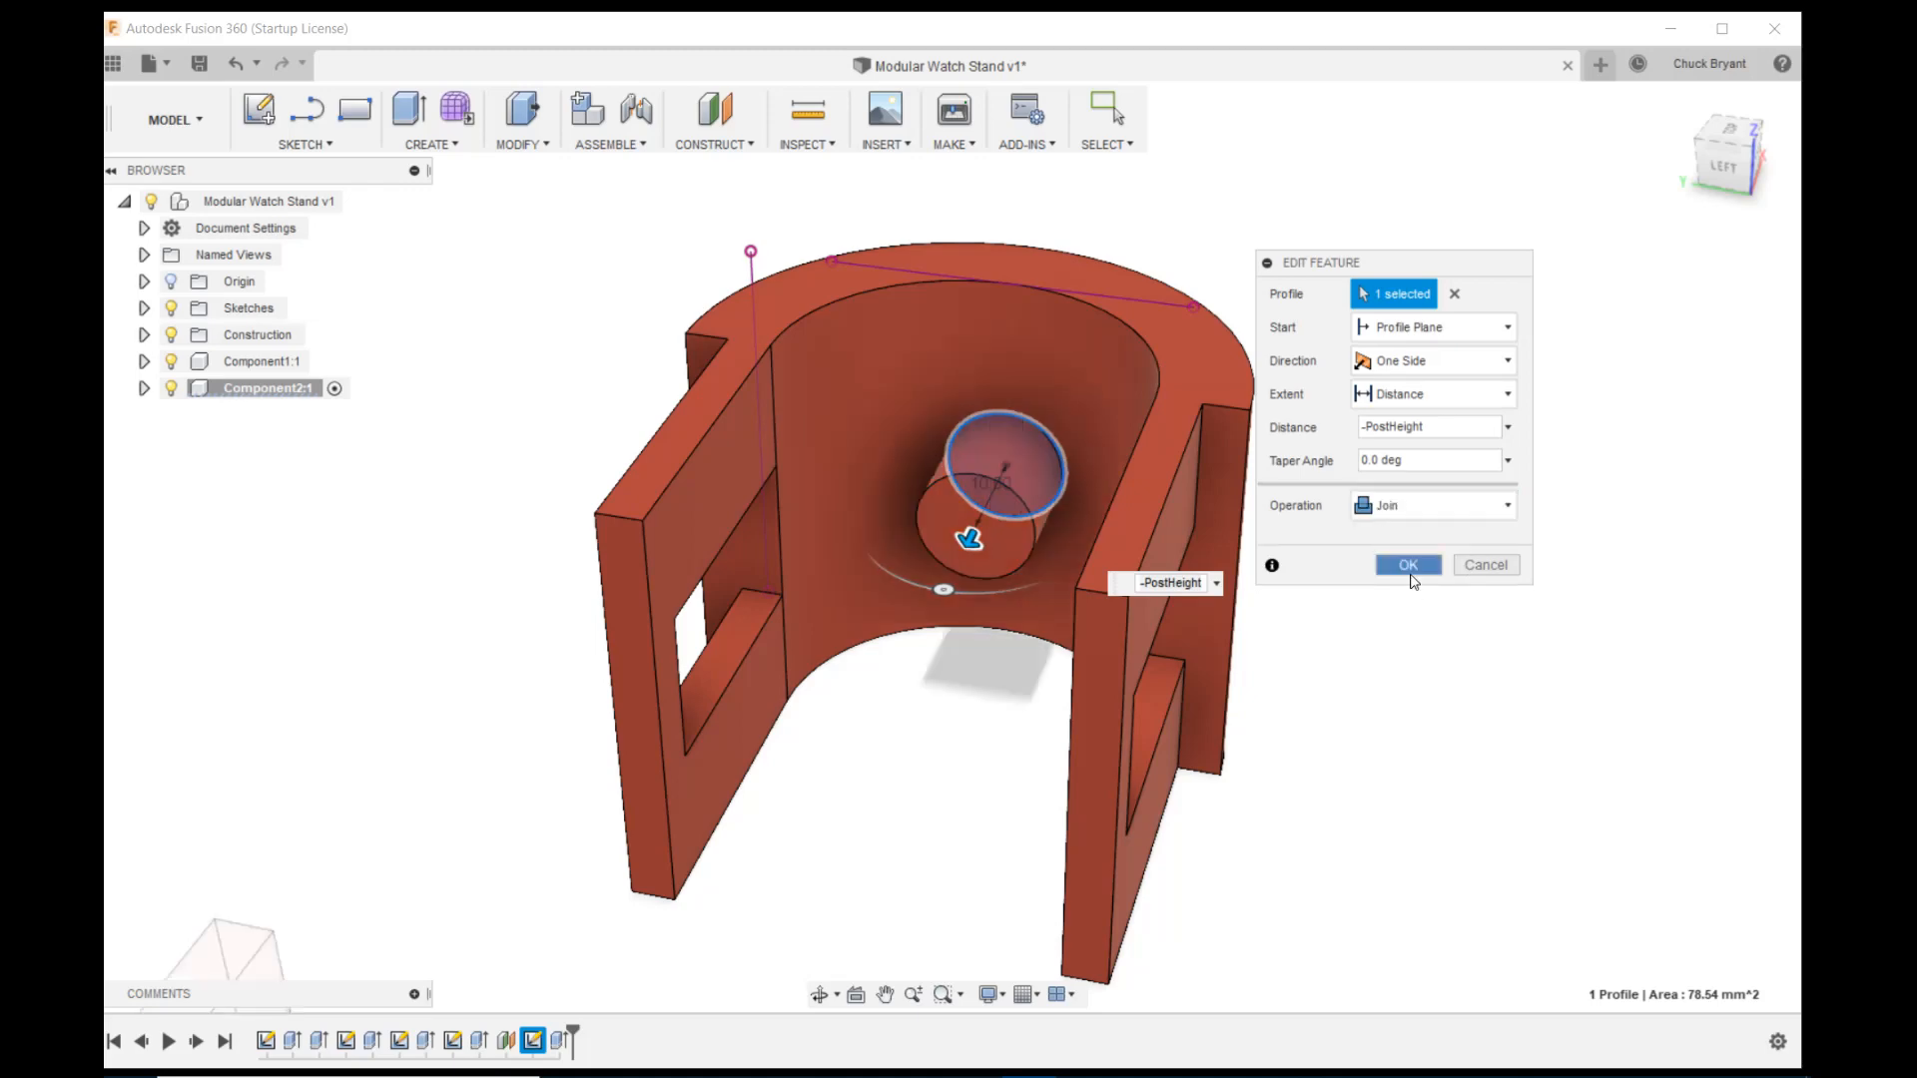
pyautogui.click(1407, 565)
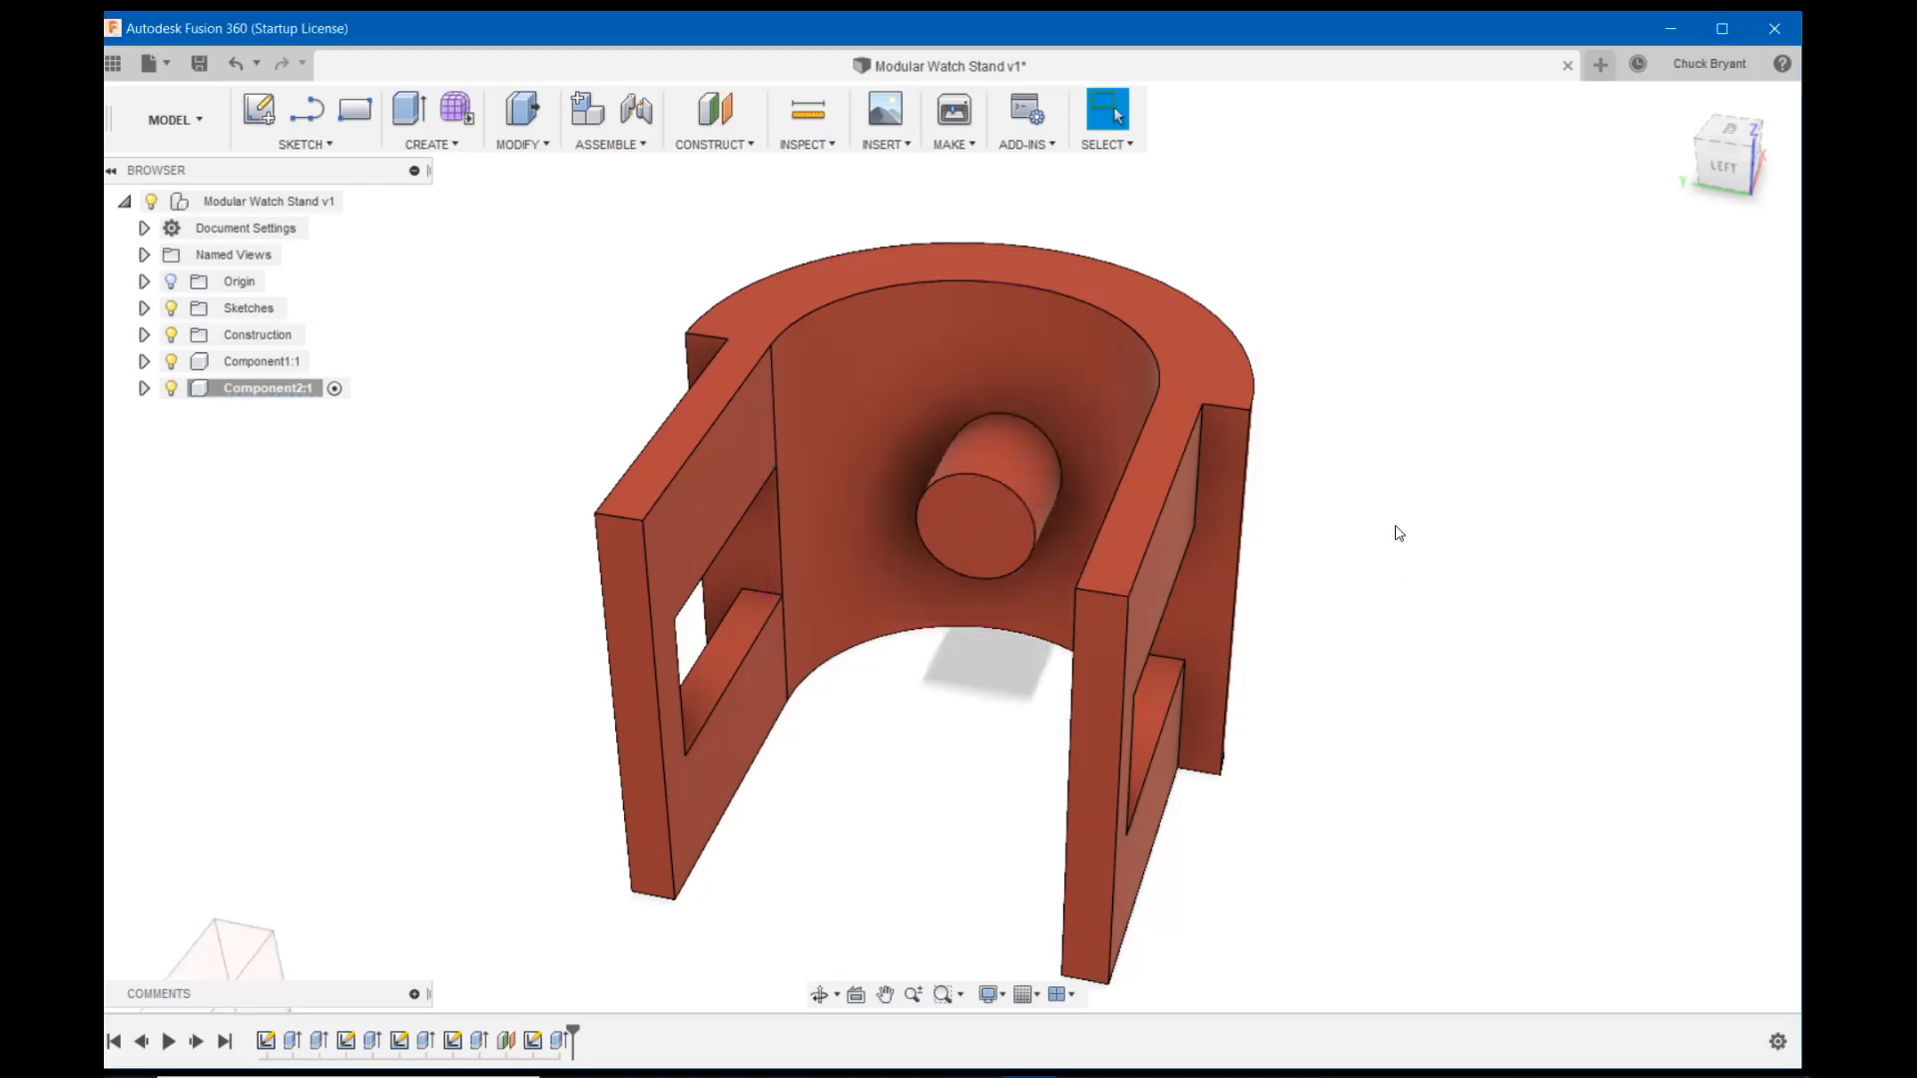
# Sketch a circle with diameter PostDiameterSmall at the center of the post's end face
pyautogui.click(259, 108)
pyautogui.click(996, 512)
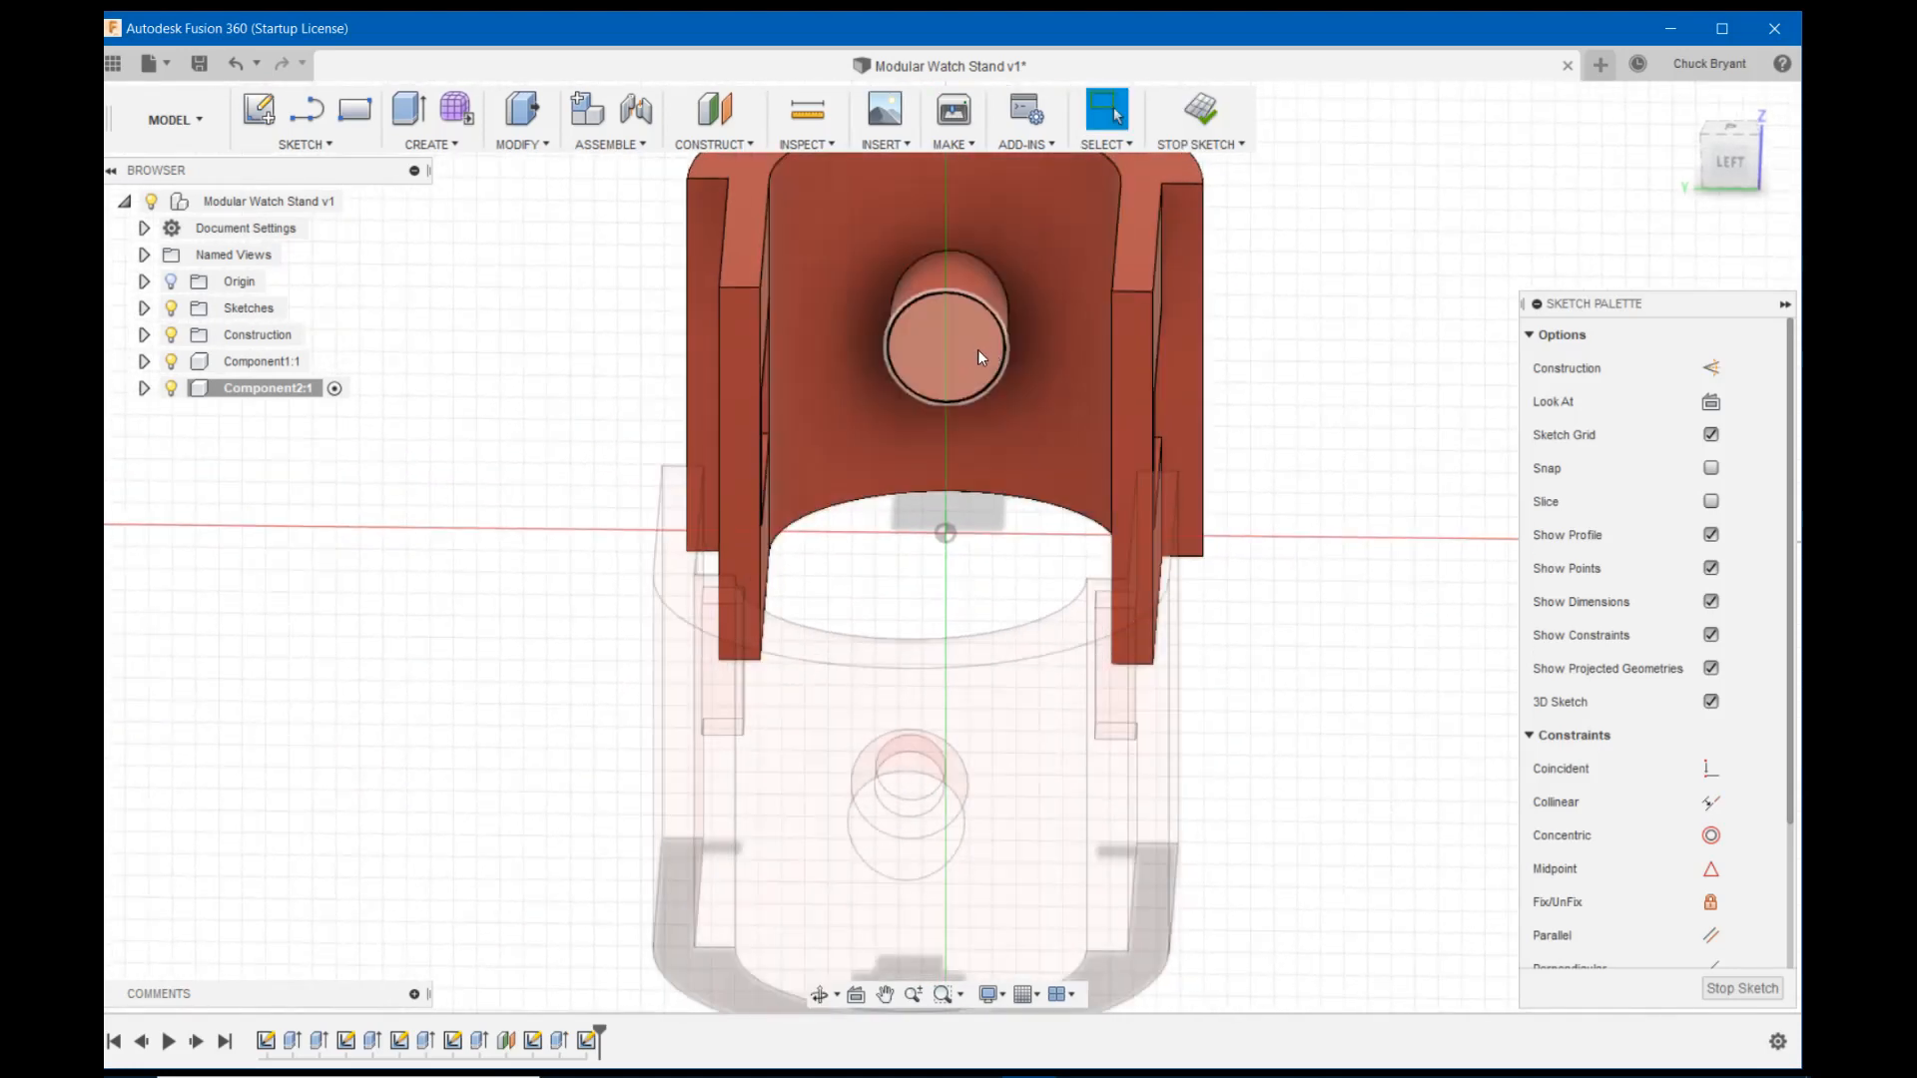
pyautogui.press('c')
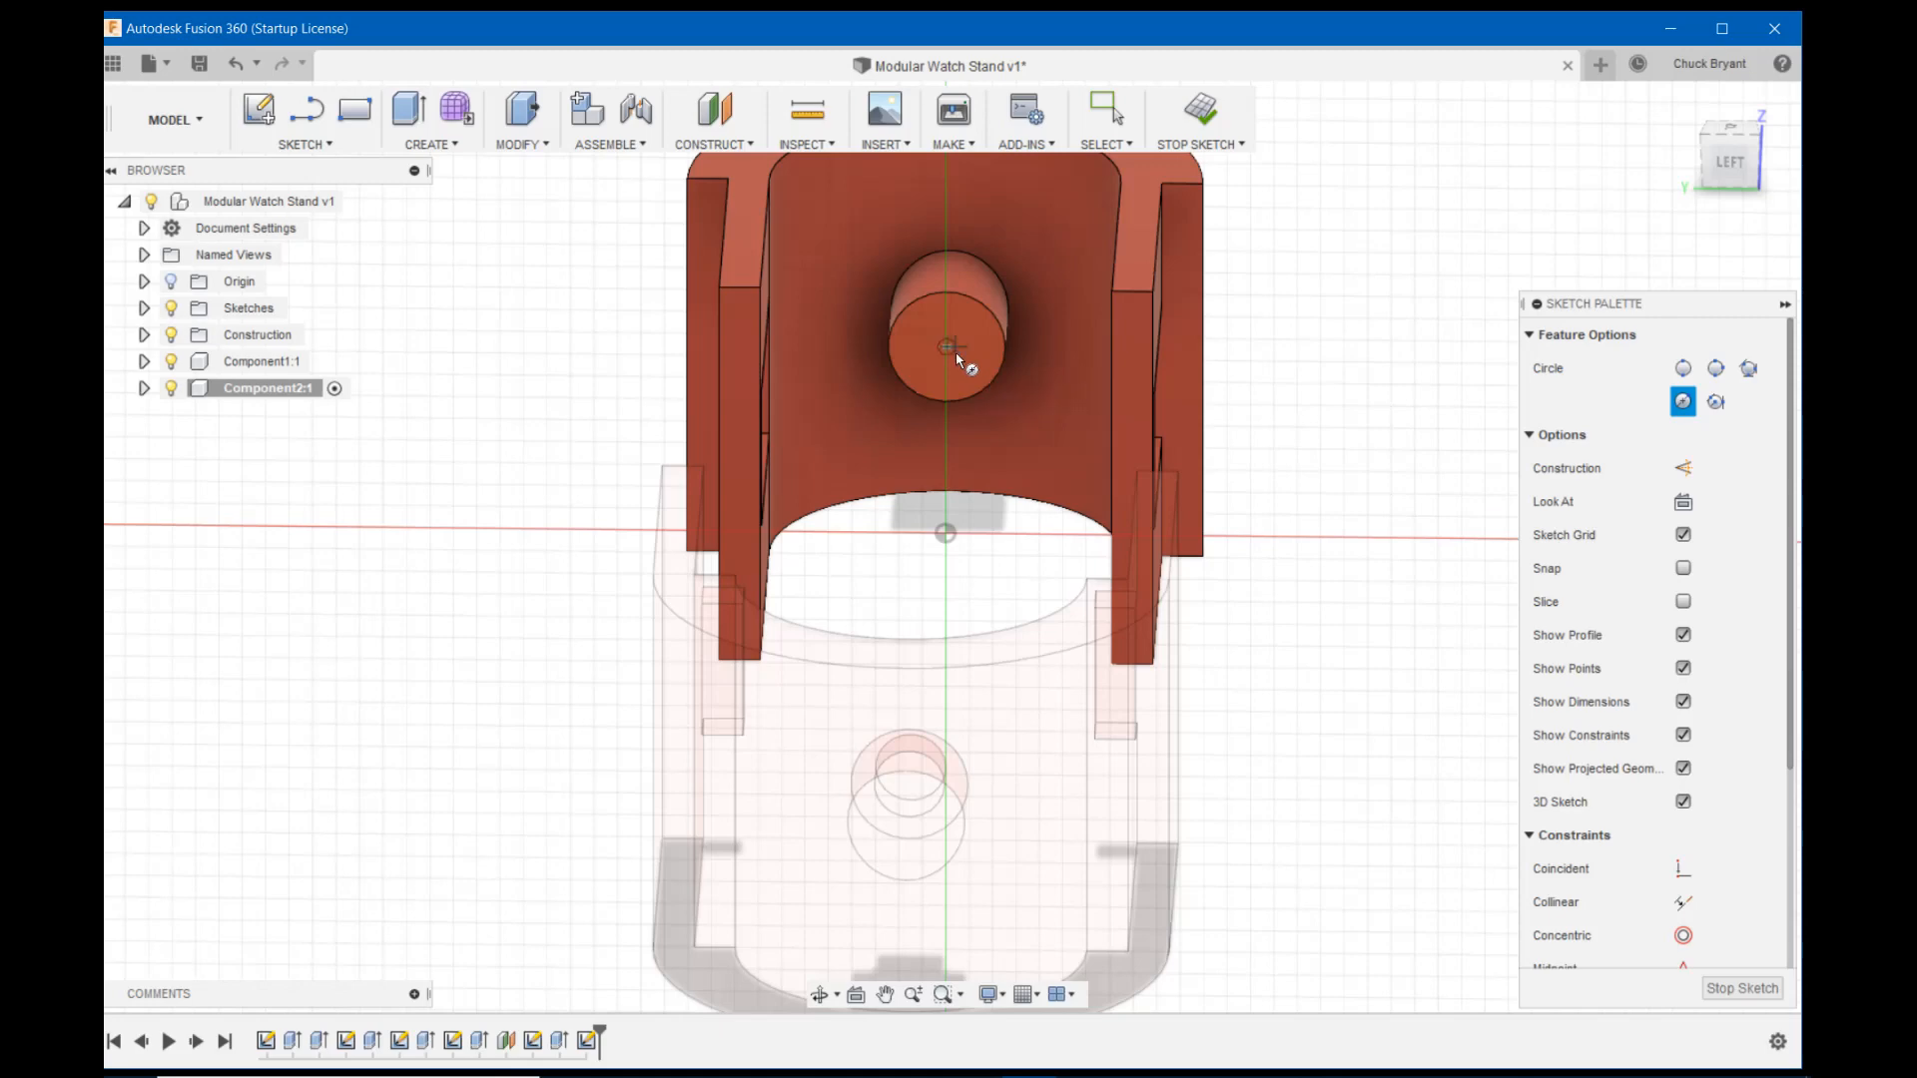
pyautogui.click(949, 349)
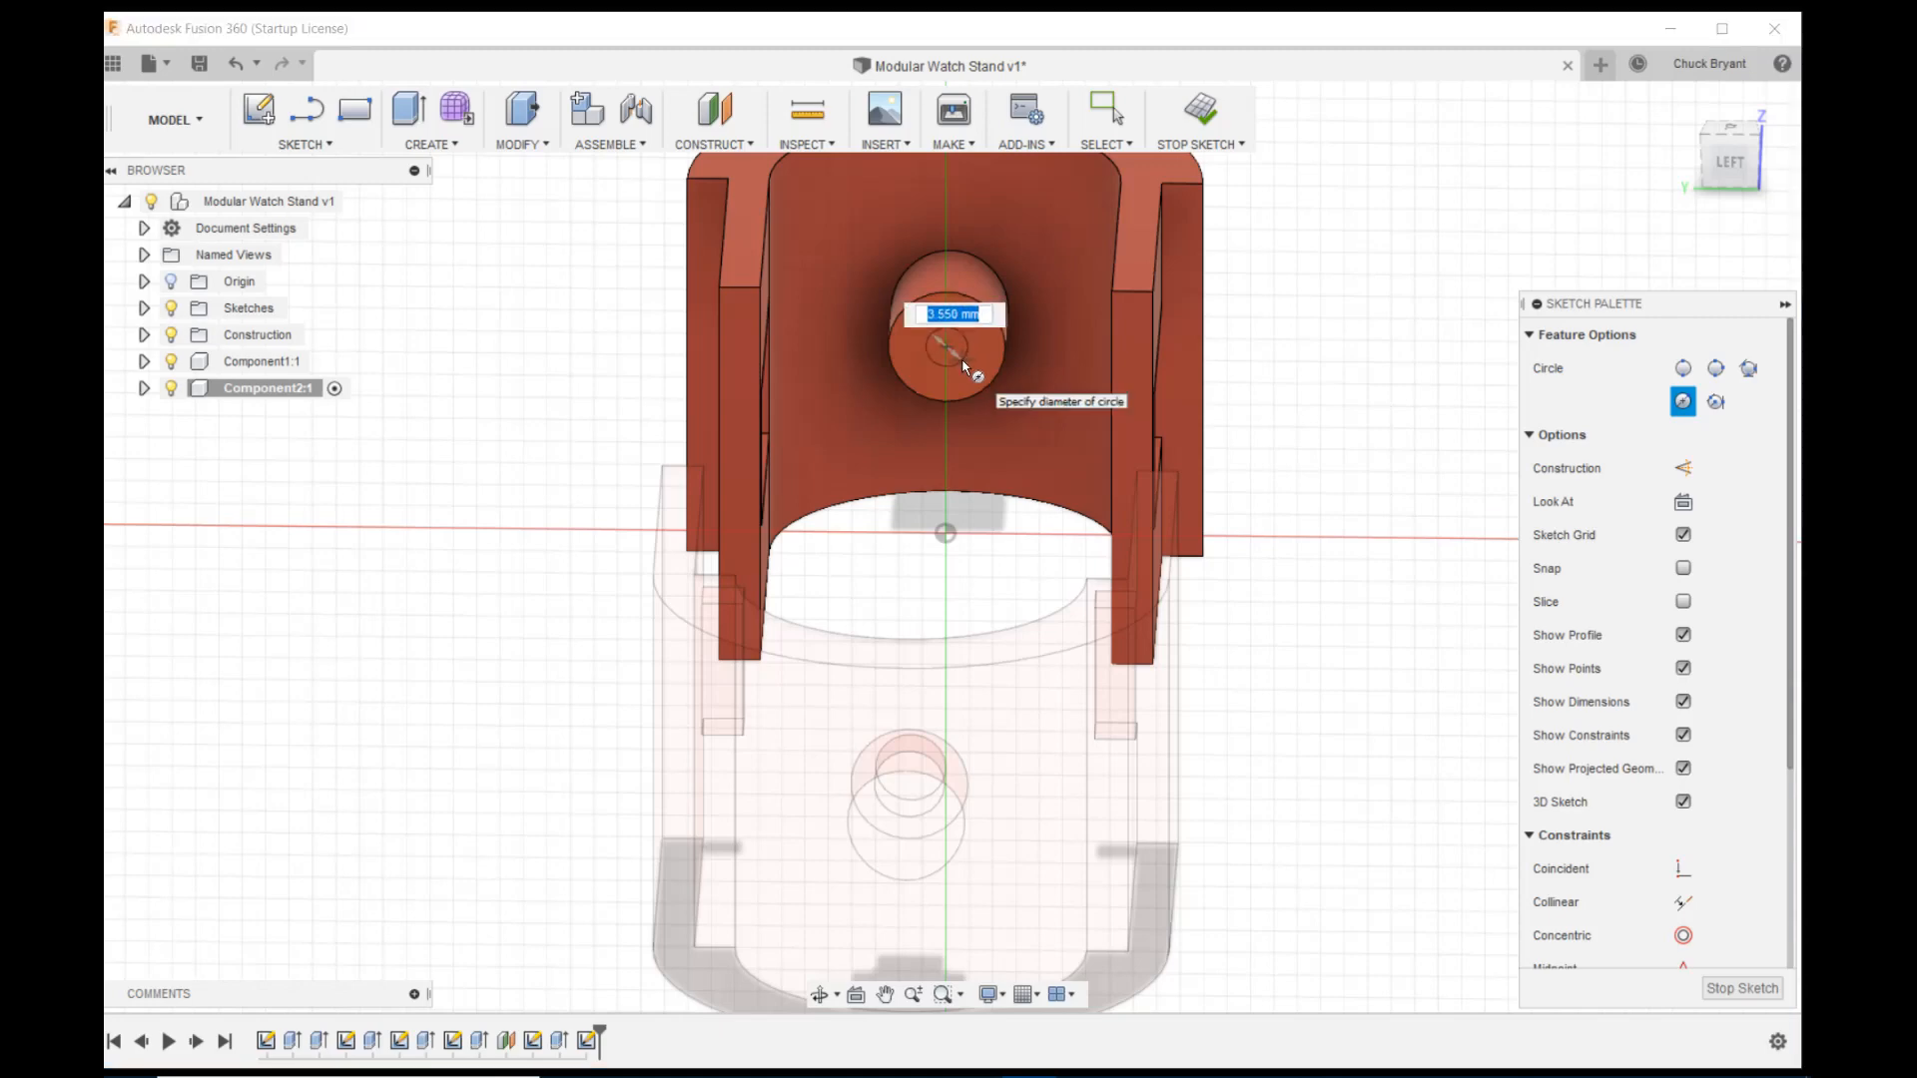
pyautogui.write('P')
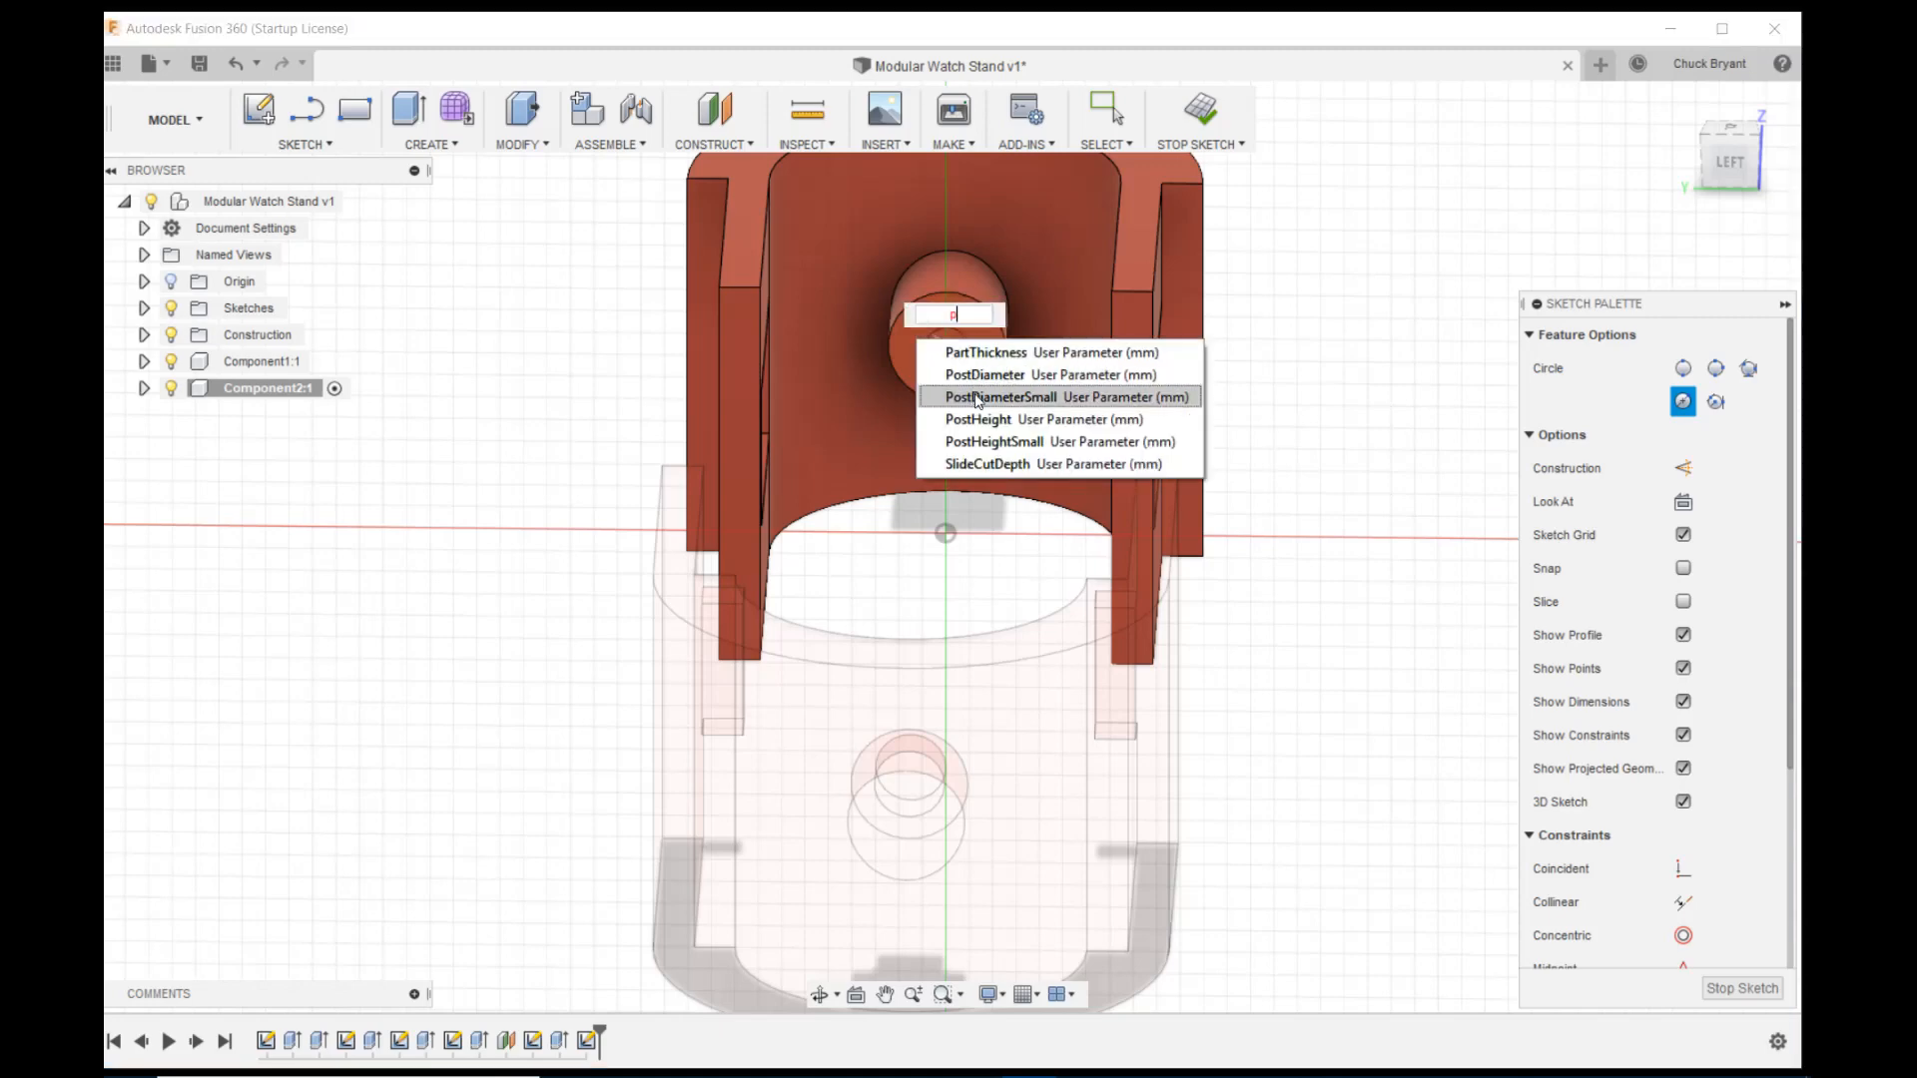
pyautogui.click(981, 398)
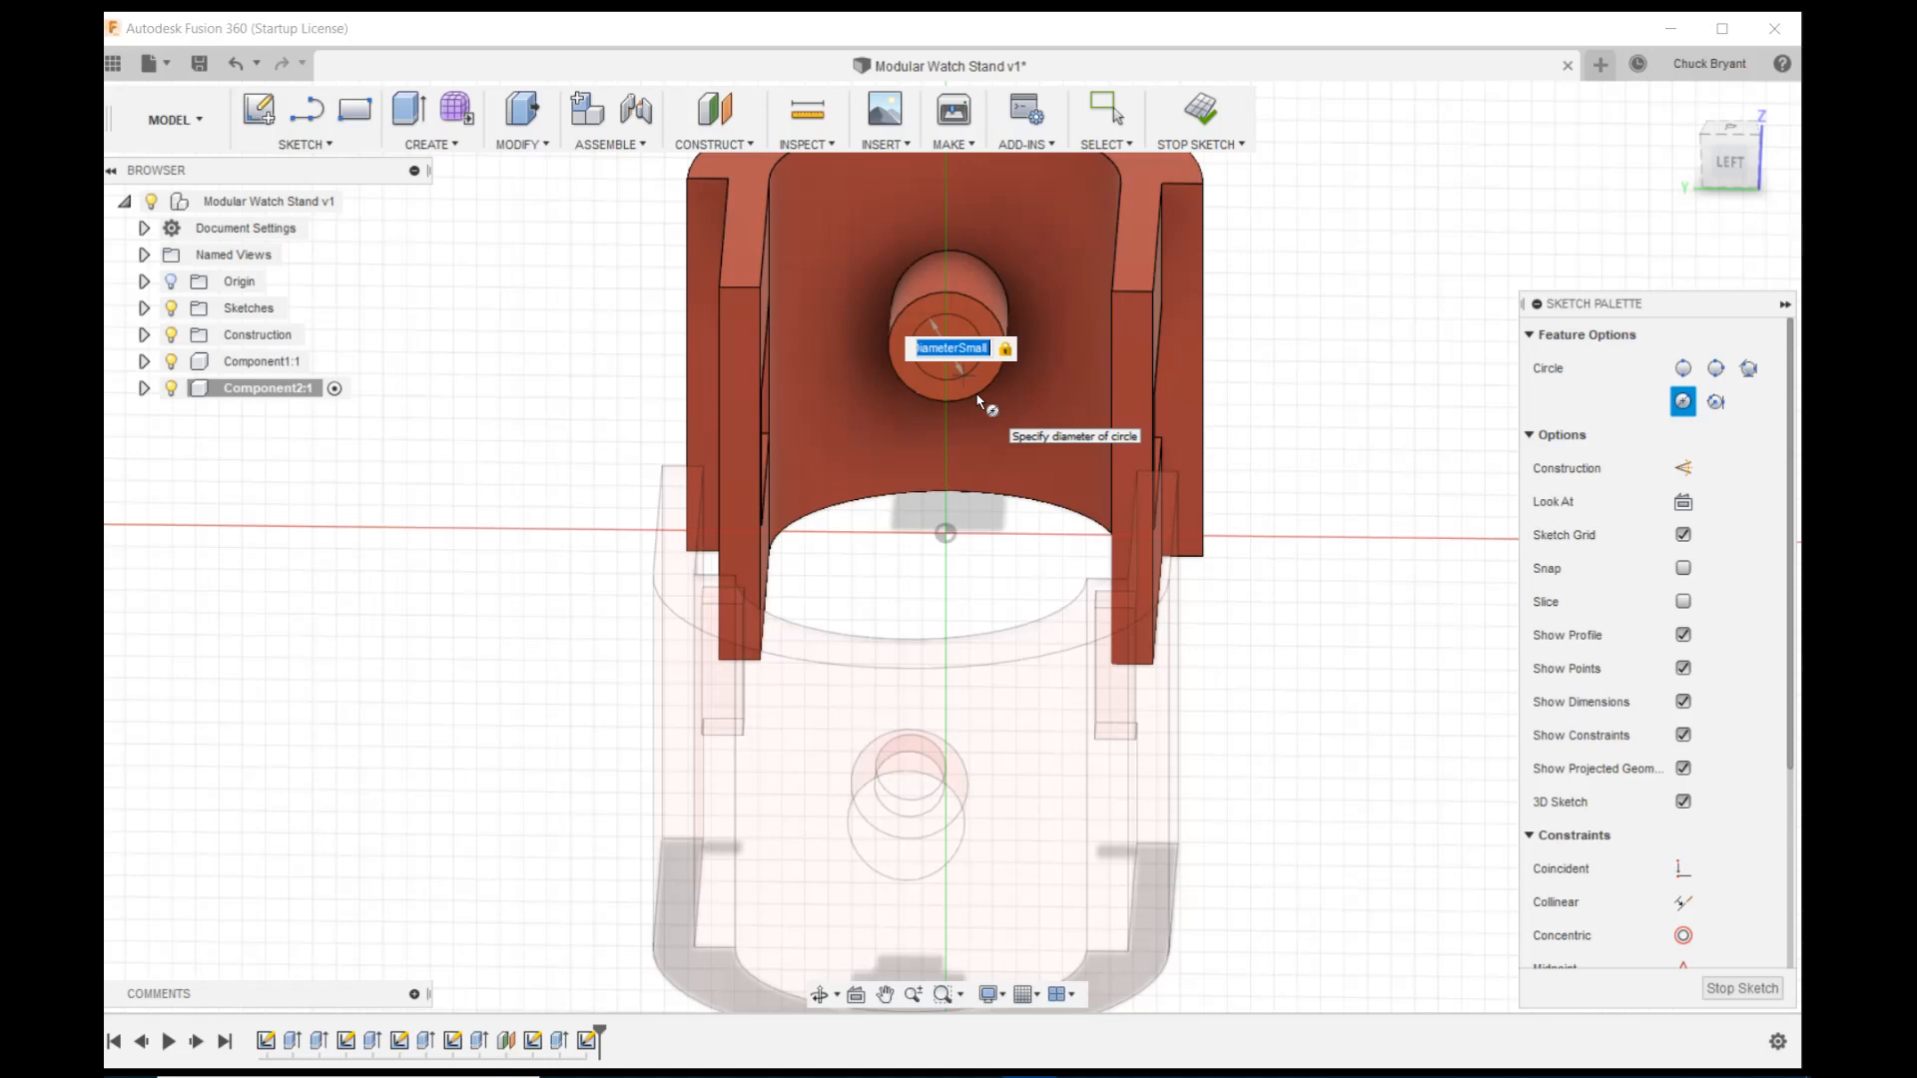
pyautogui.press('Return')
pyautogui.press('Escape')
# Extrude the small circle on the post's end by PostHeightSmall, joining it to the post
pyautogui.press('e')
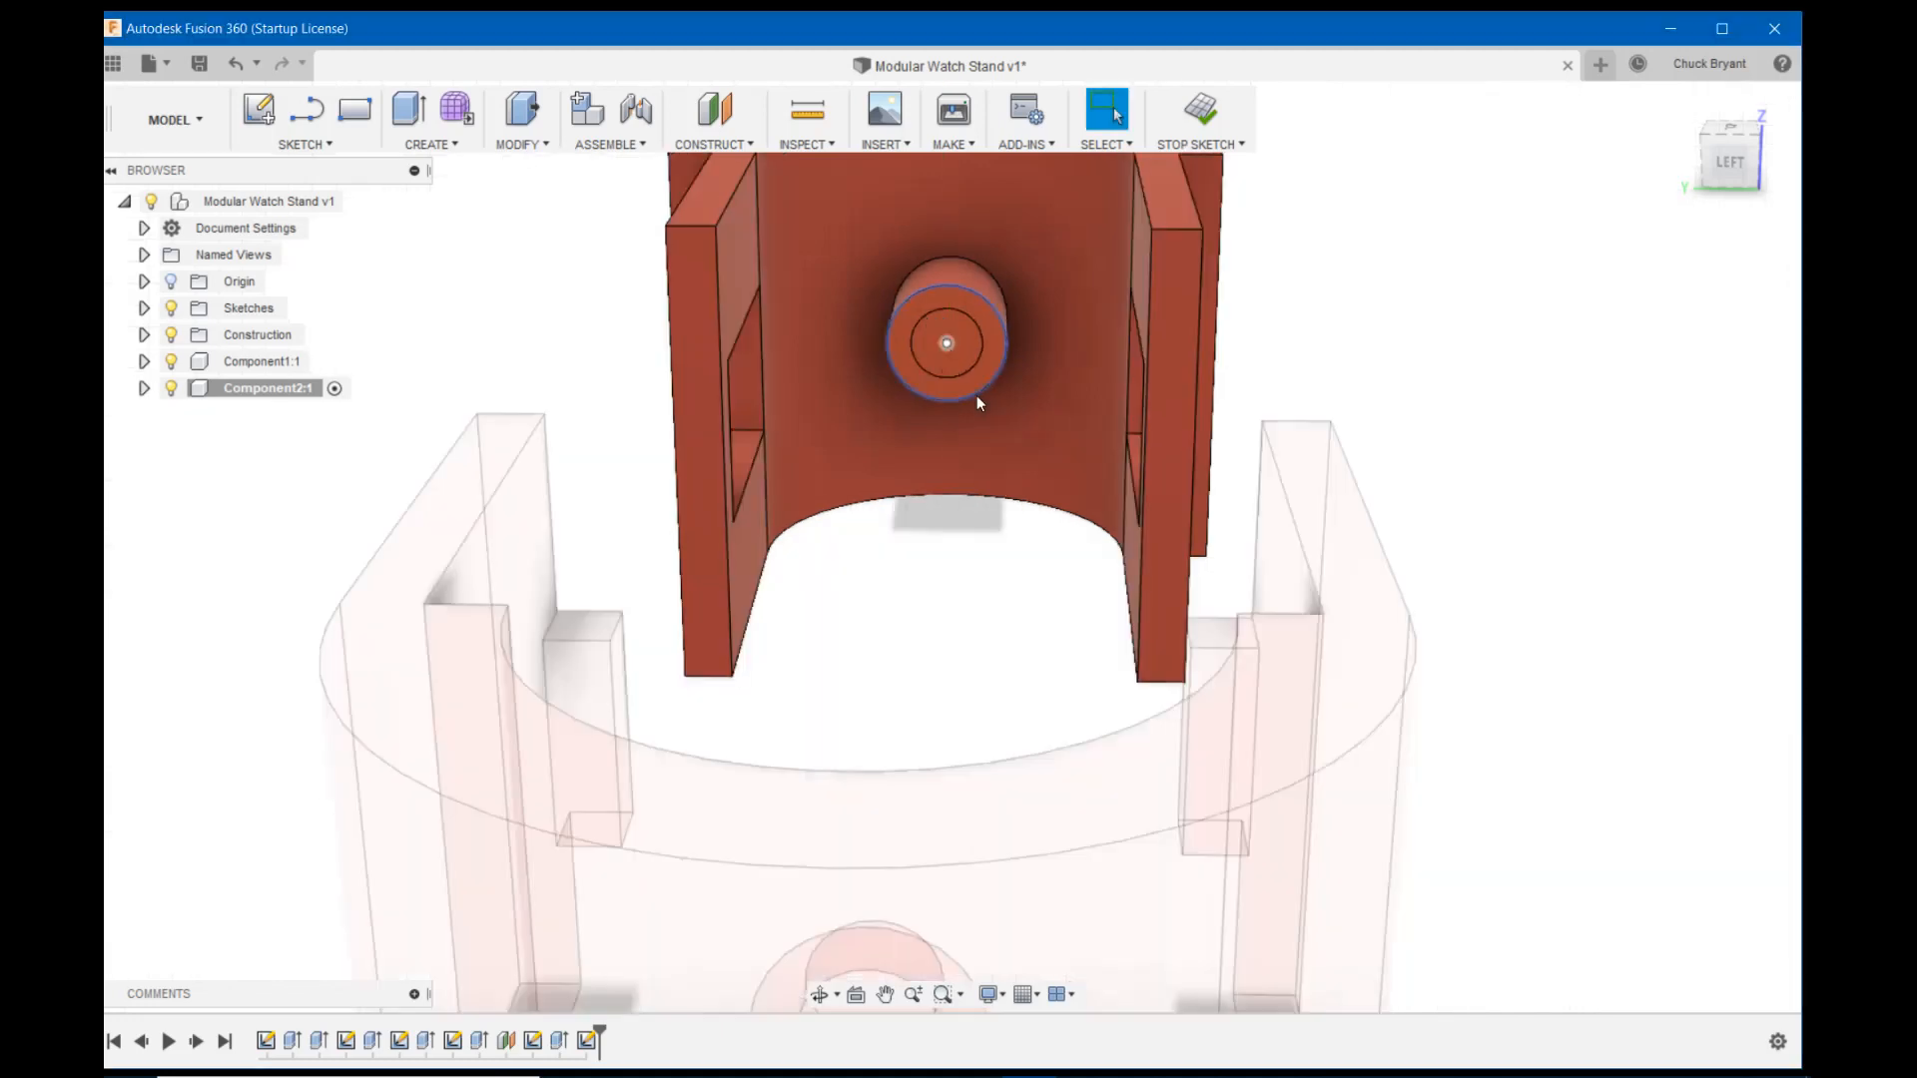
pyautogui.click(963, 336)
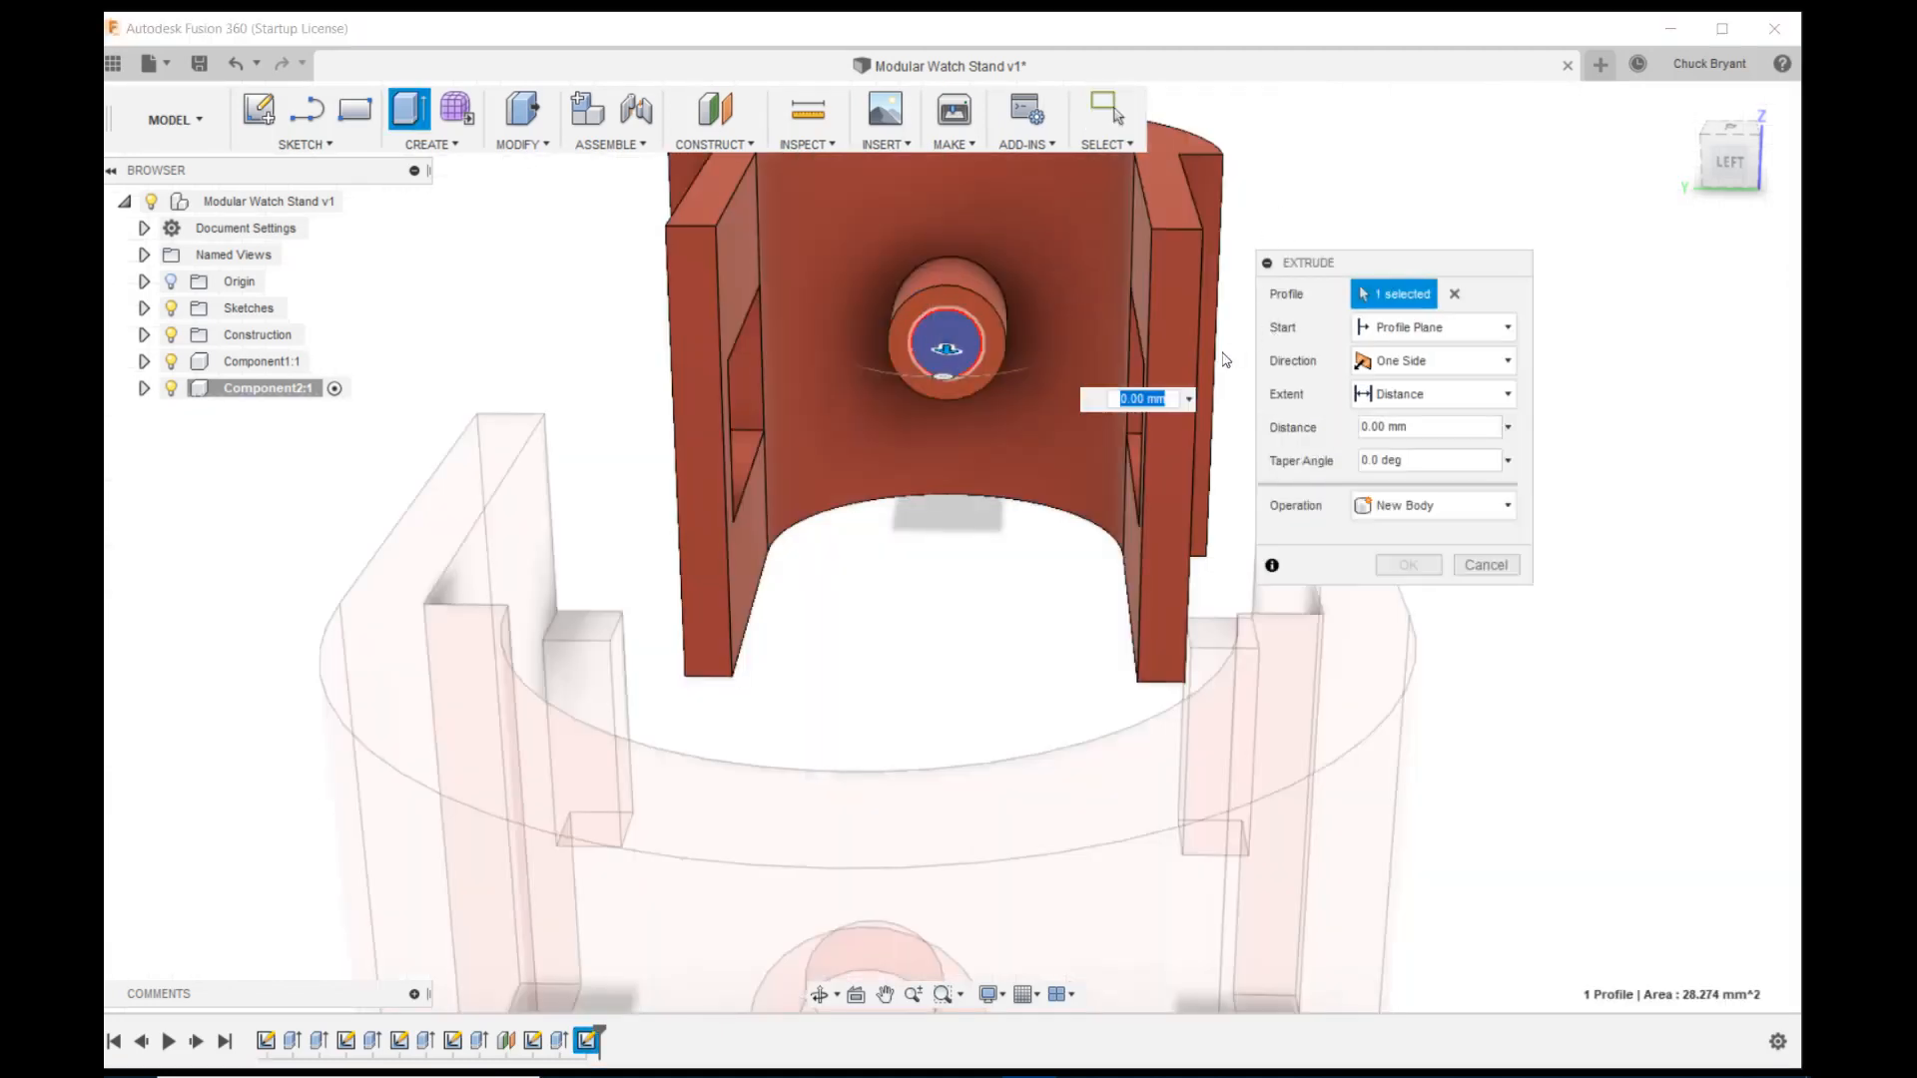
pyautogui.write('pos')
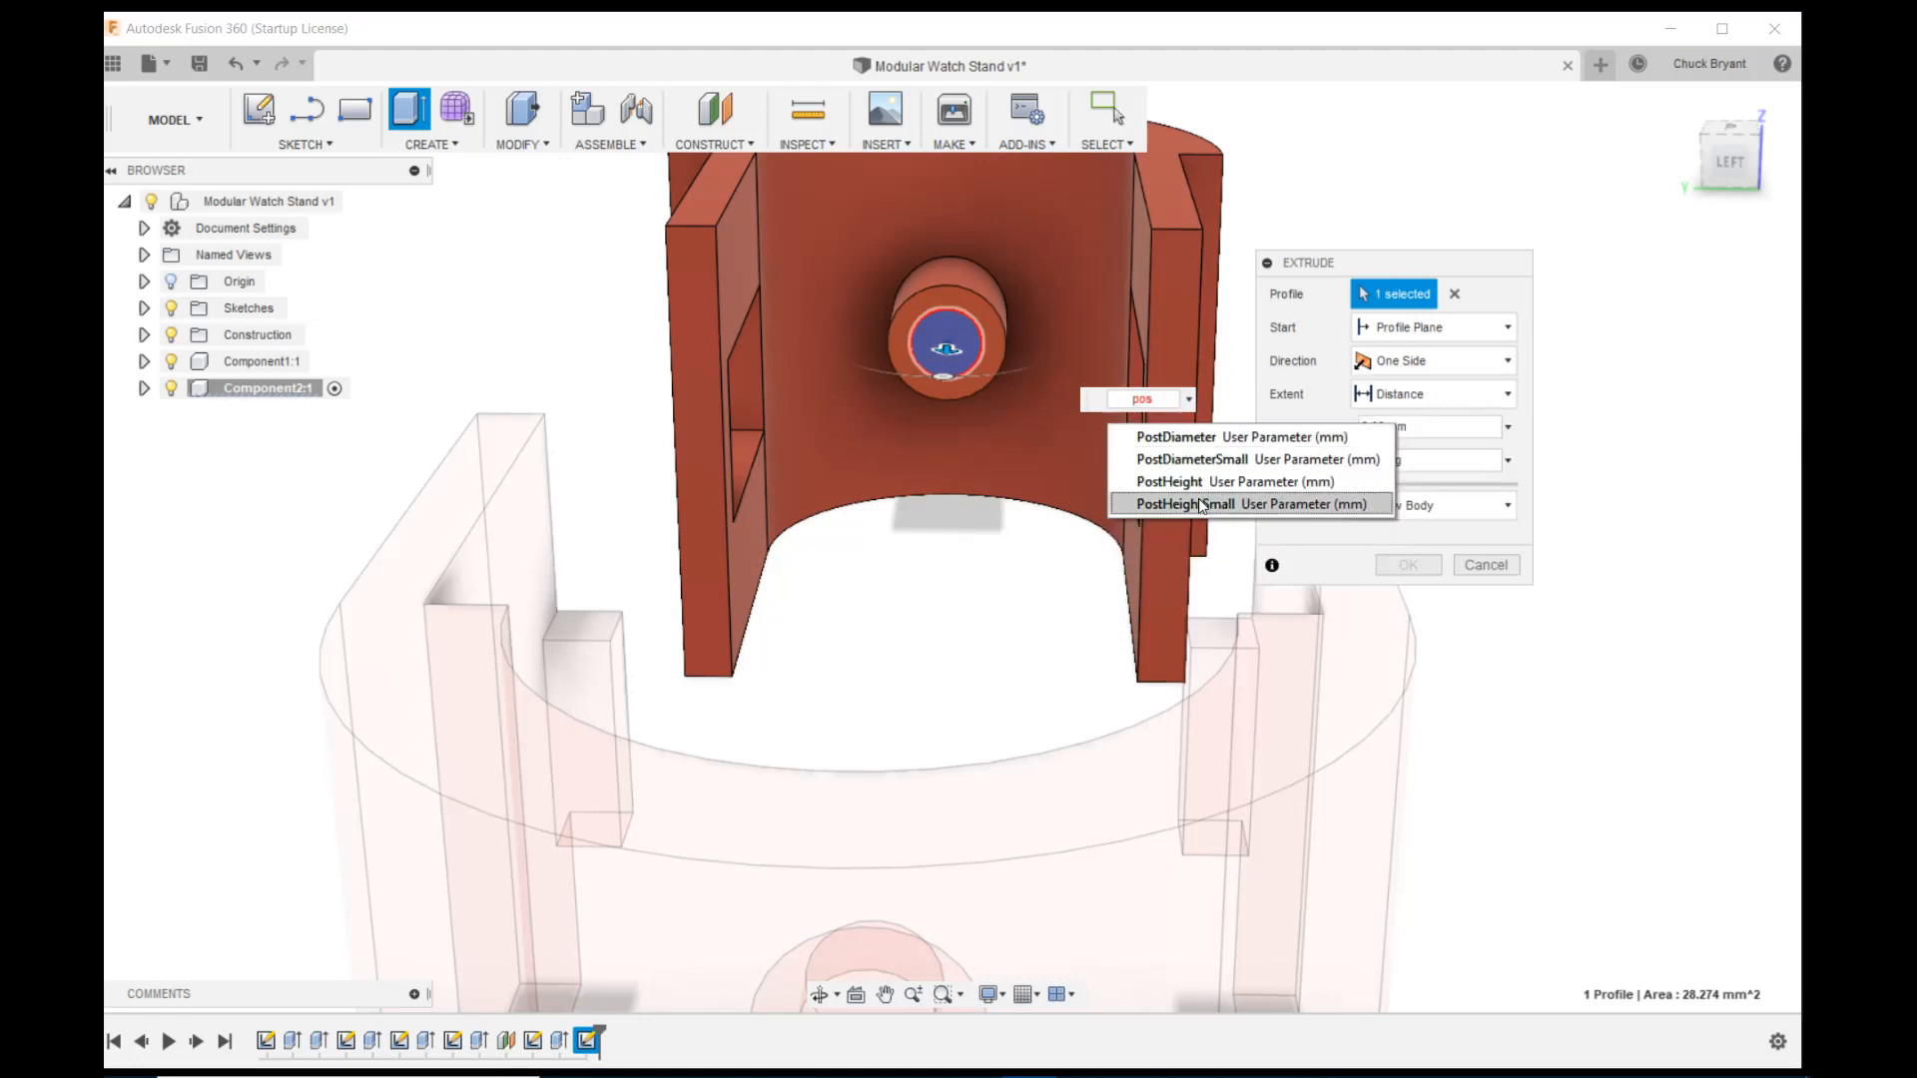
pyautogui.click(1200, 504)
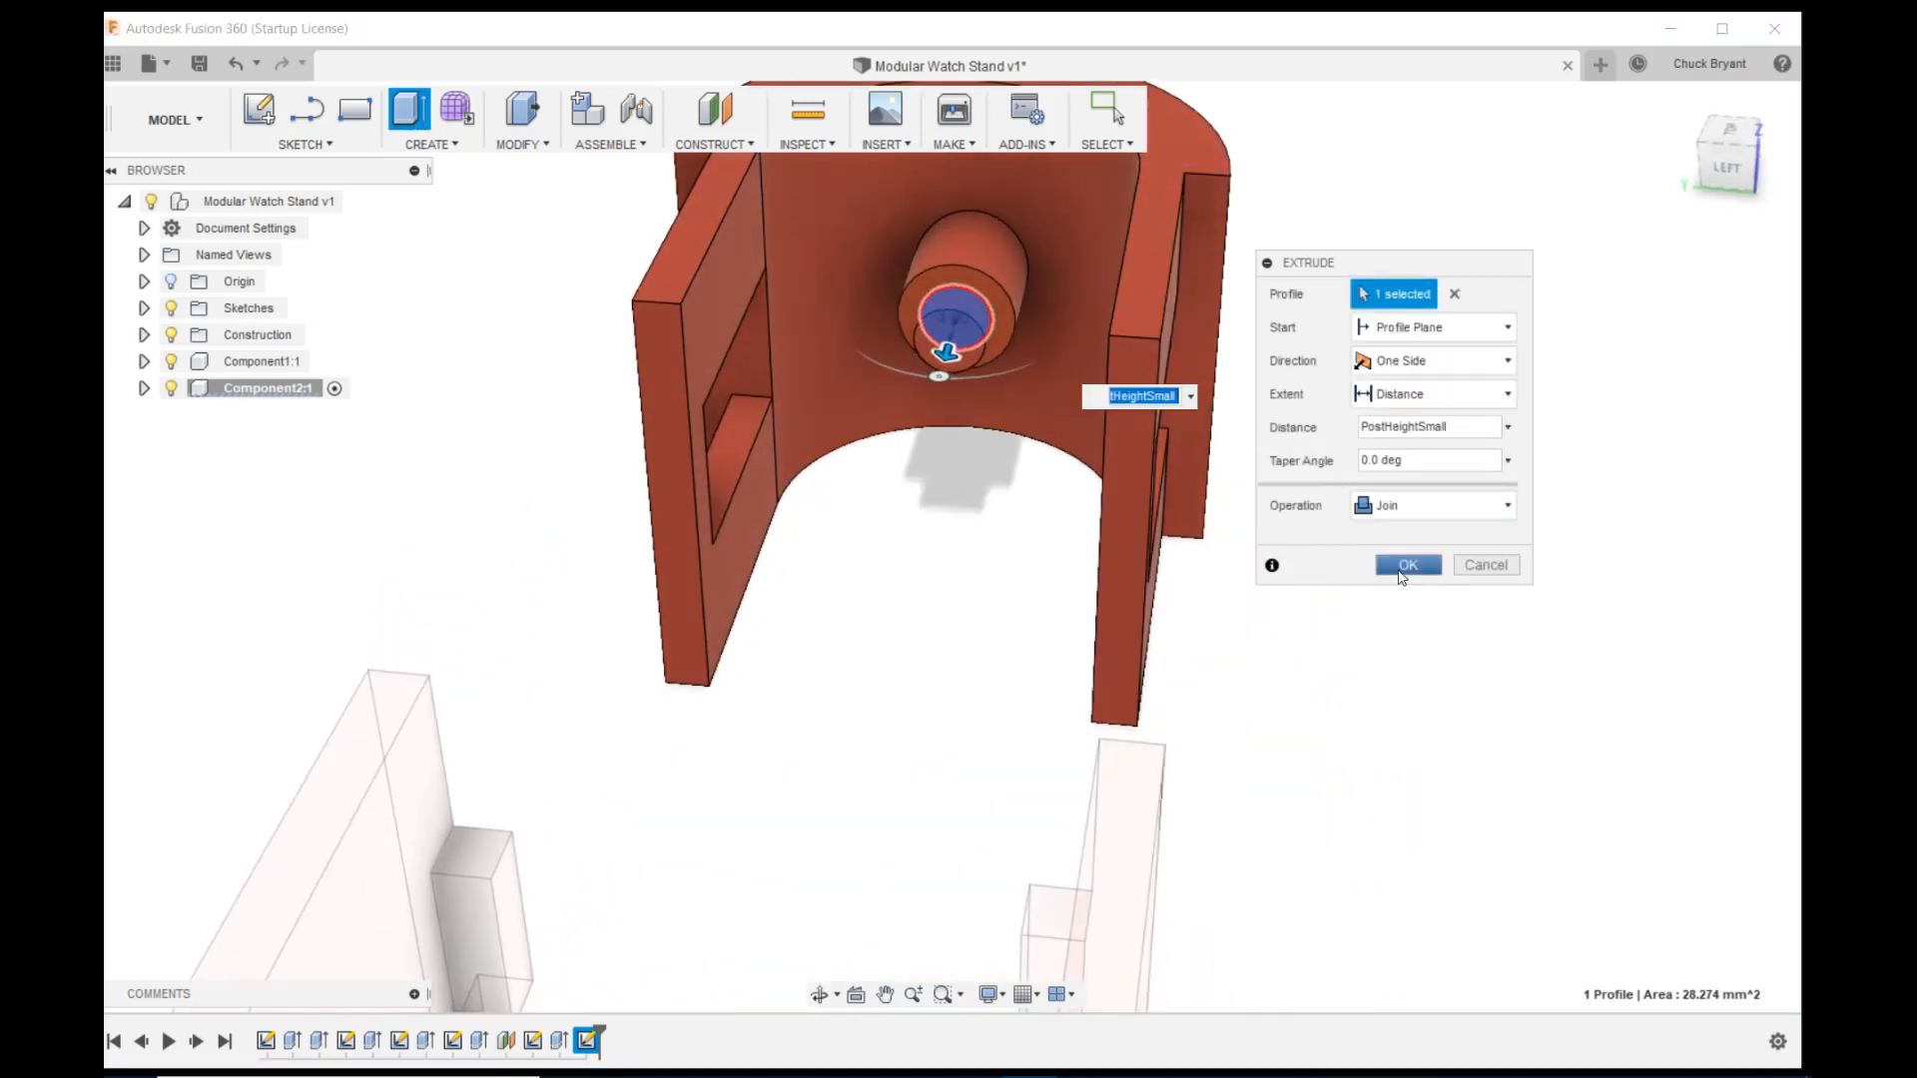
pyautogui.click(1409, 565)
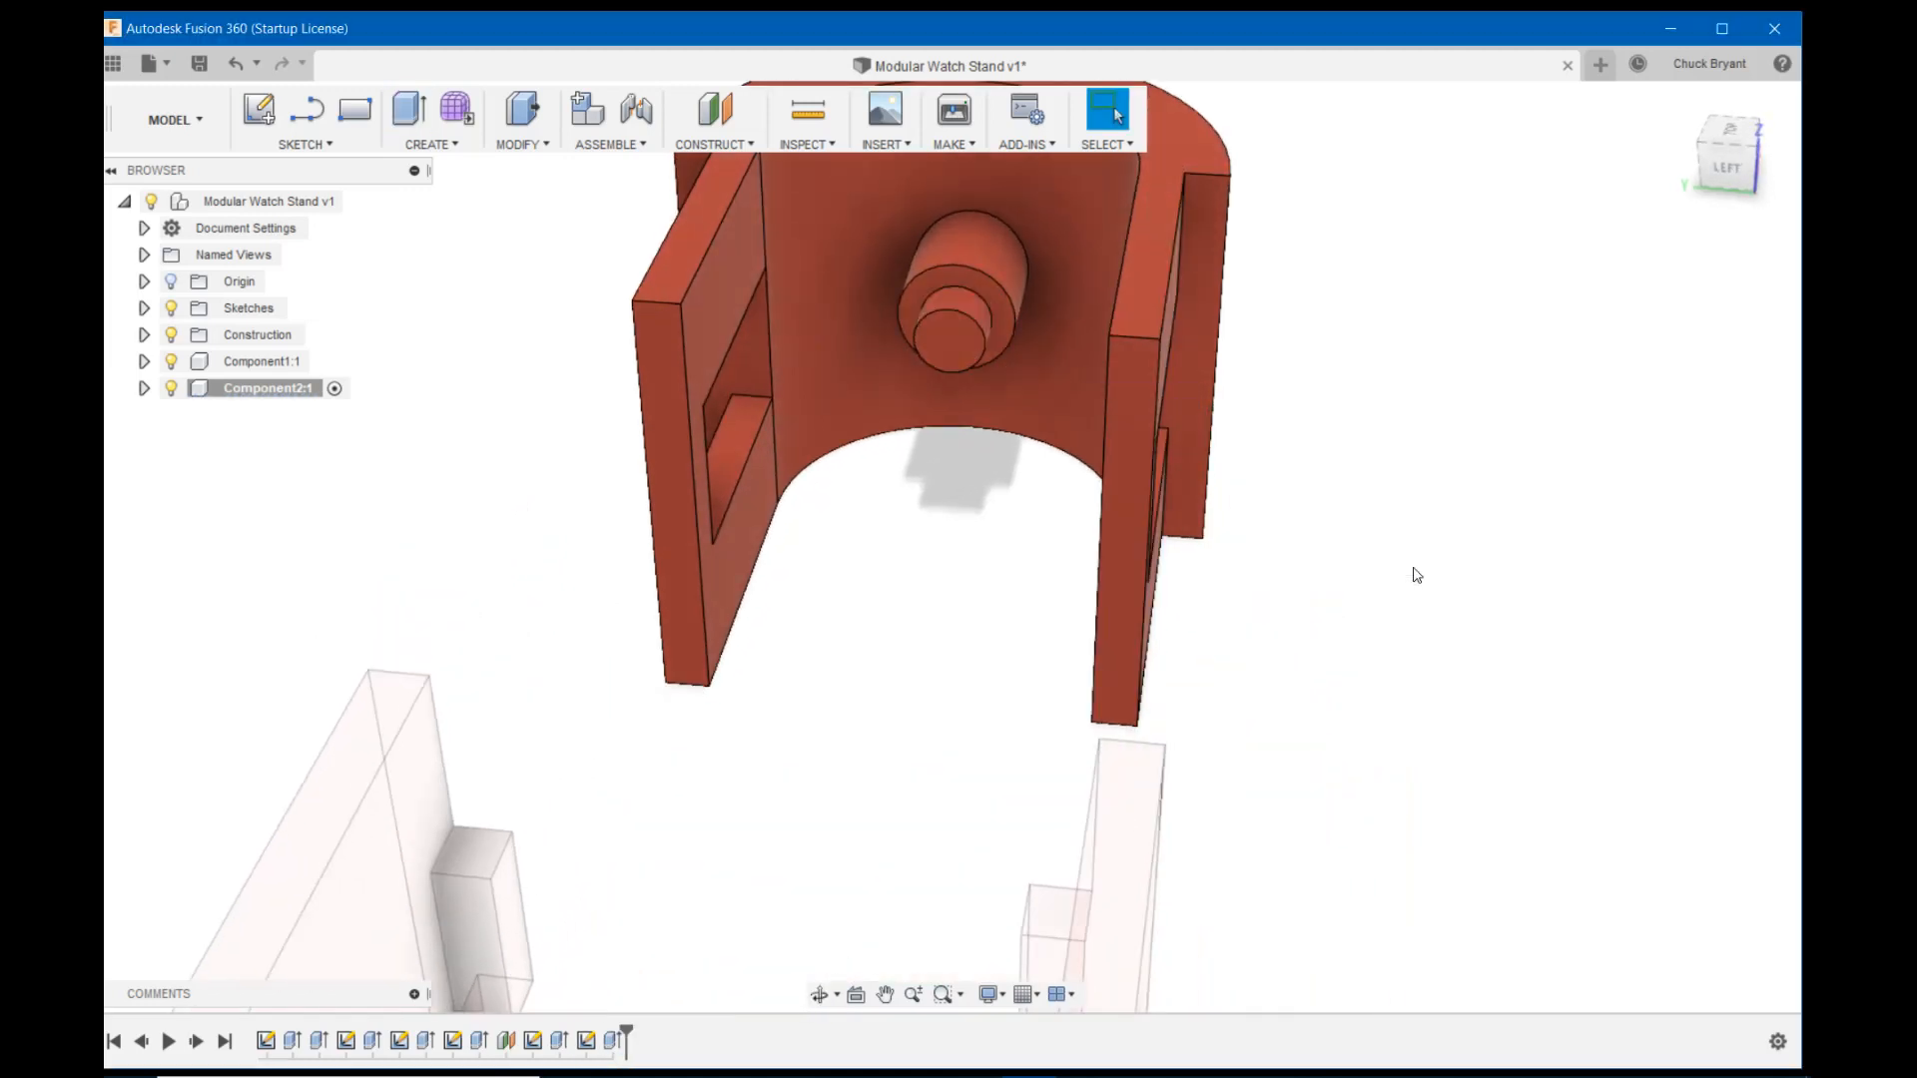
# Create a joint from the end face of the second component's slotted arm to the inner step face of the first component
pyautogui.moveTo(1412, 569)
pyautogui.keyDown('shift'); pyautogui.mouseDown(button='middle')
pyautogui.moveTo(1454, 535)
pyautogui.moveTo(1301, 615)
pyautogui.moveTo(1317, 631)
pyautogui.moveTo(1393, 601)
pyautogui.mouseUp(button='middle'); pyautogui.keyUp('shift')
pyautogui.press('F6')
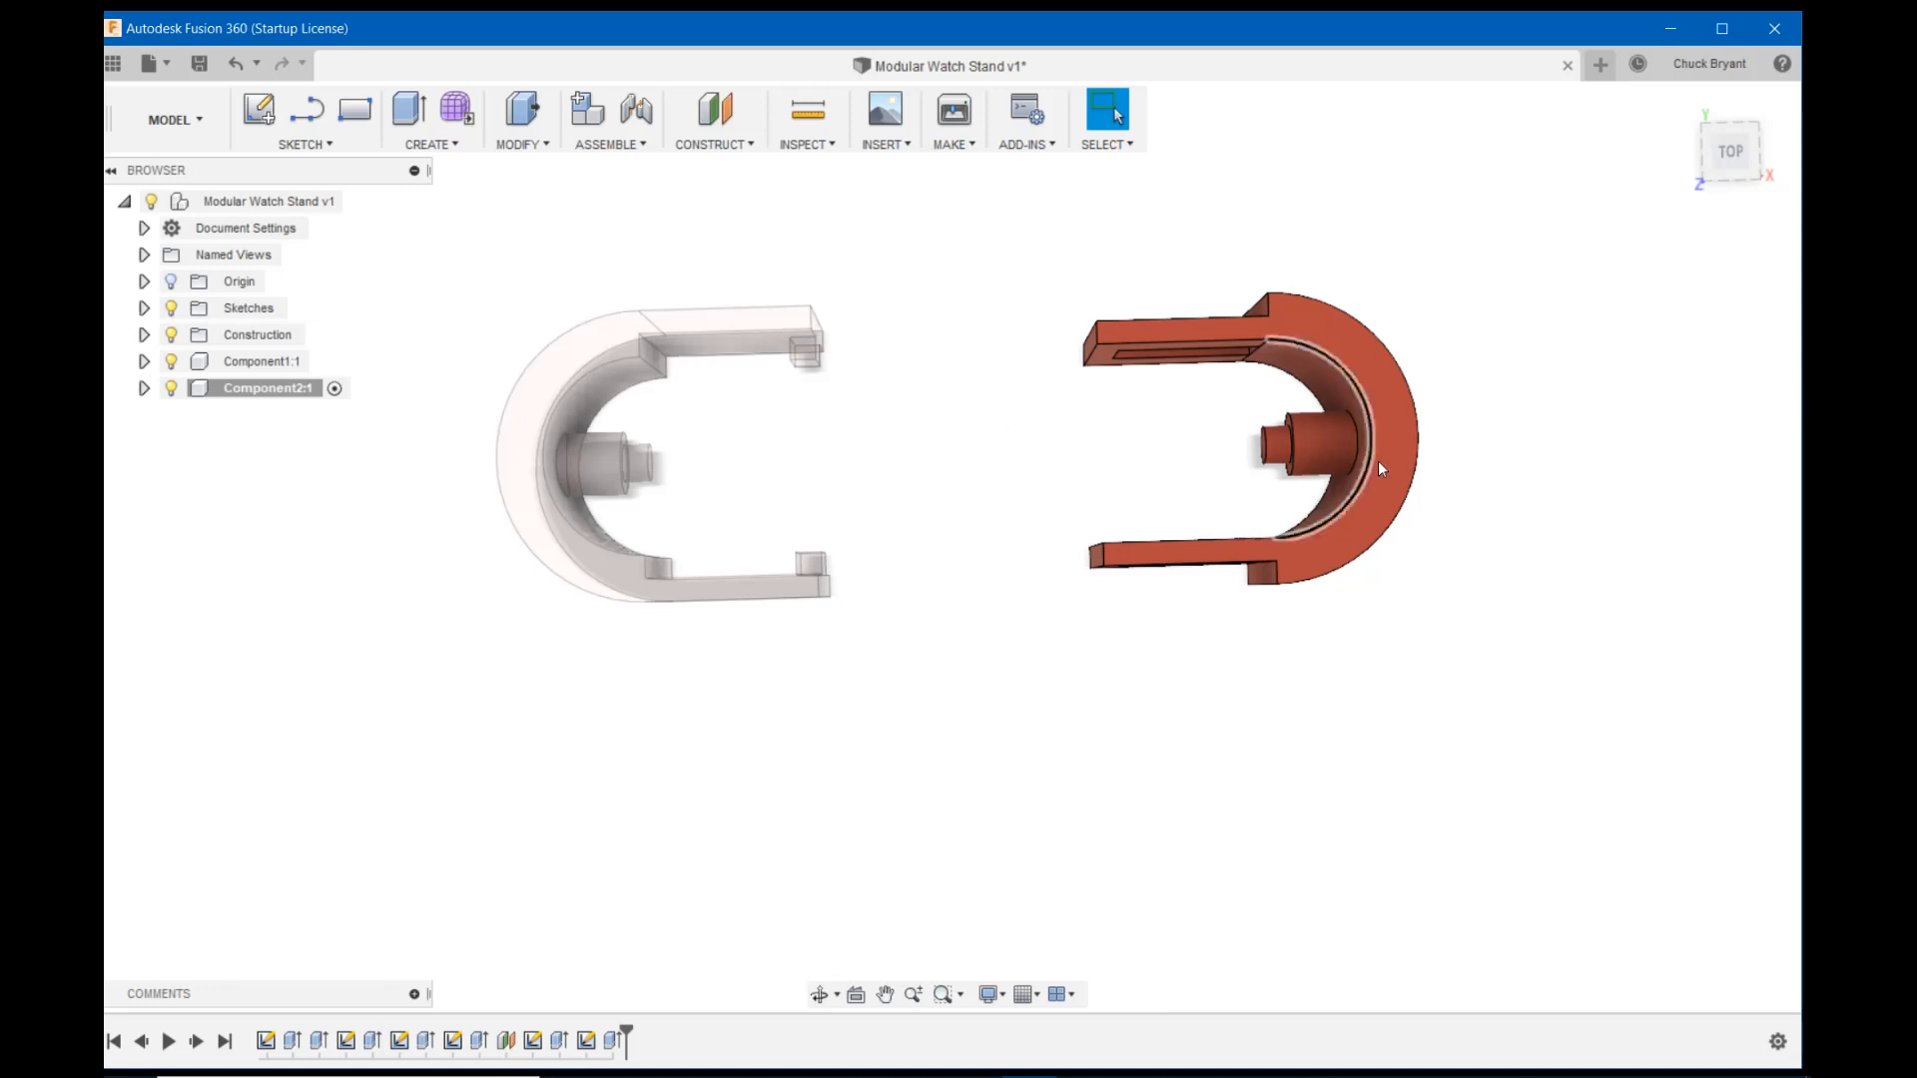
pyautogui.keyDown('shift'); pyautogui.moveTo(1525, 426); pyautogui.dragTo(1513, 428, button='middle'); pyautogui.keyUp('shift')
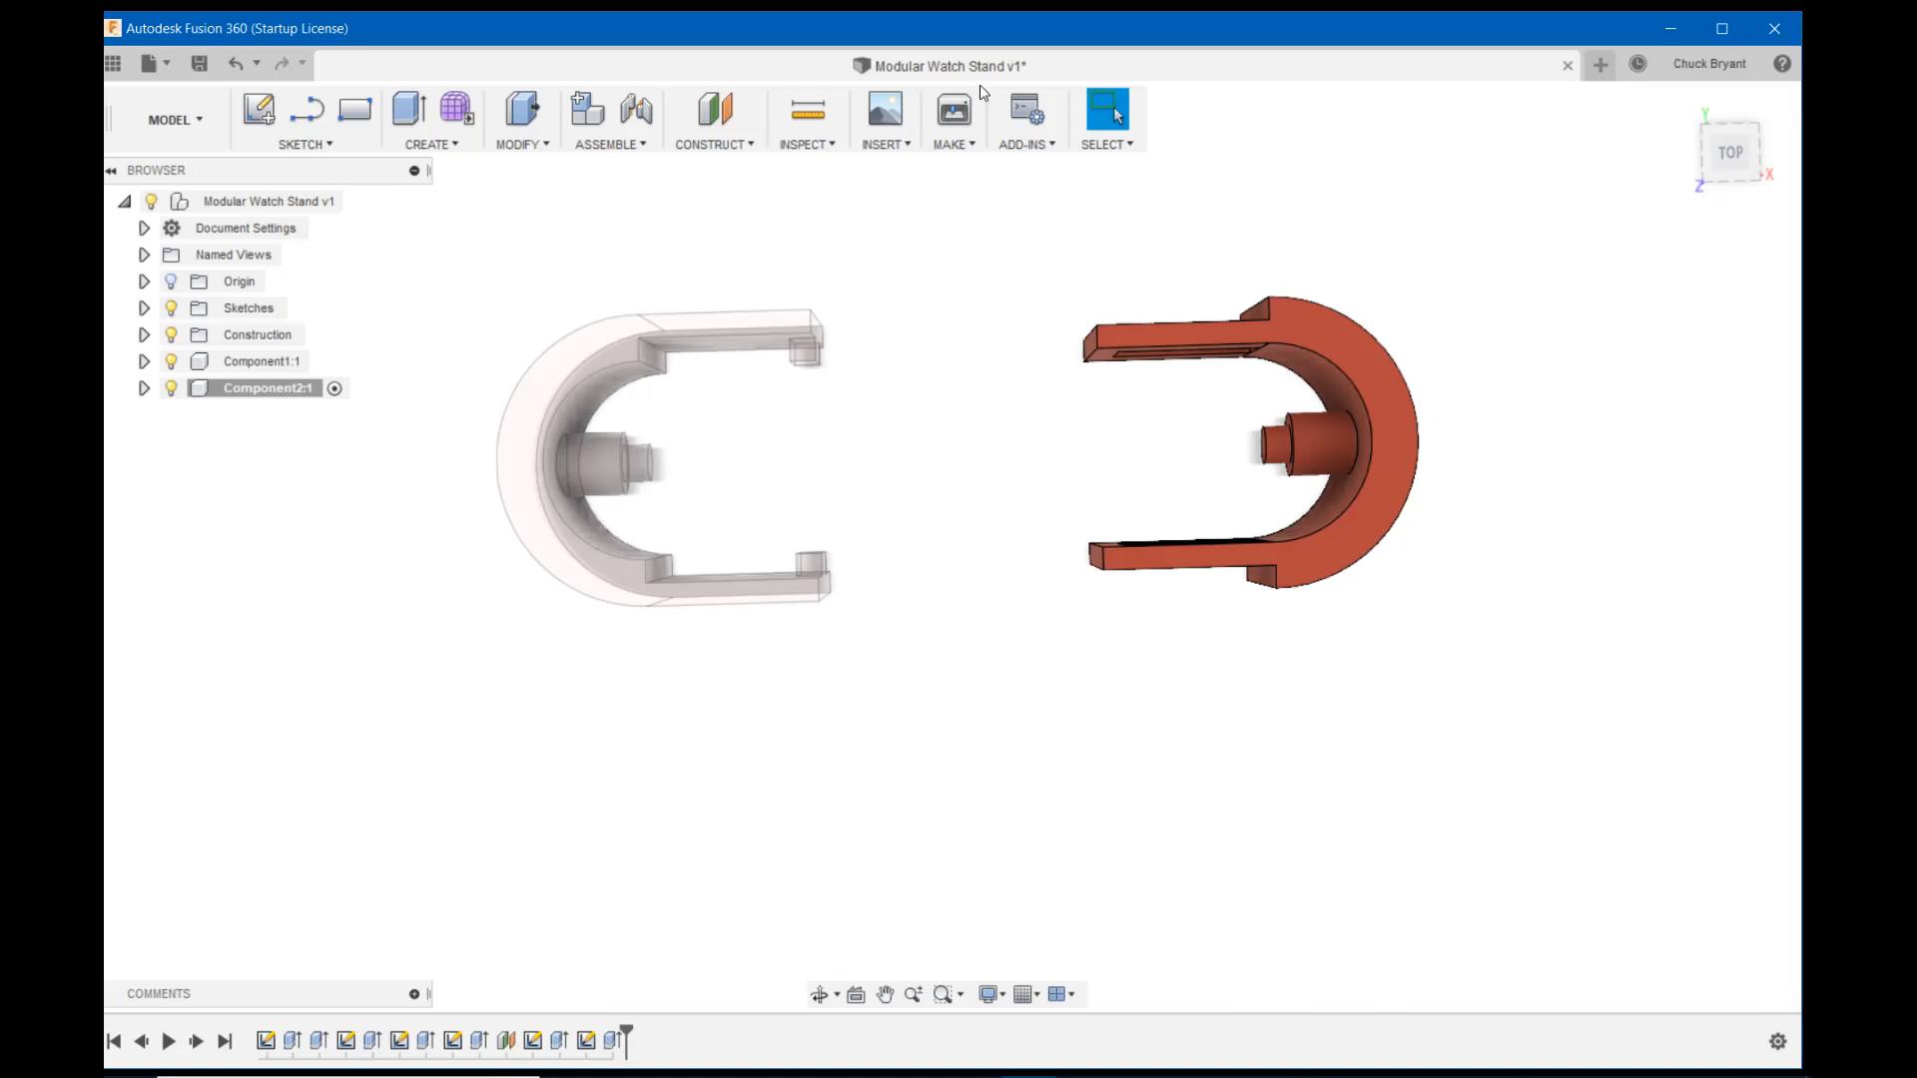
pyautogui.click(743, 145)
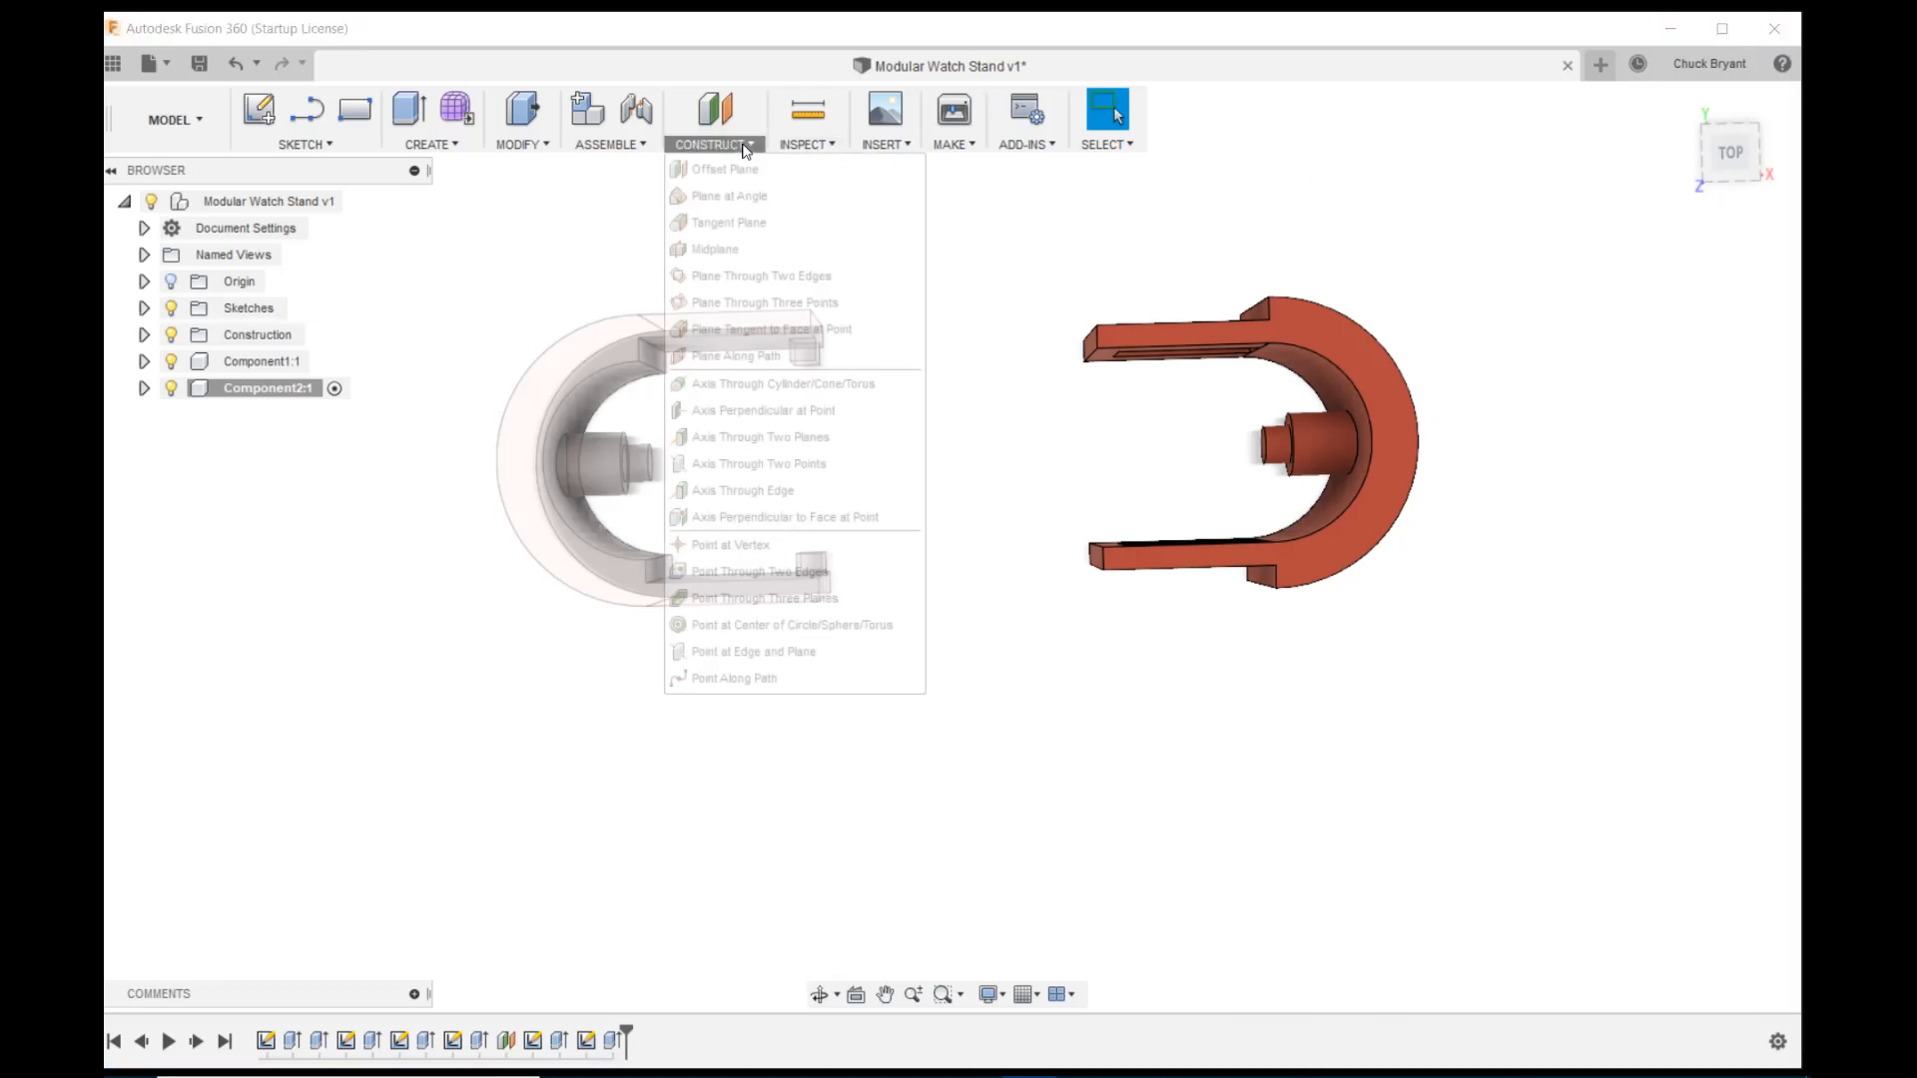
pyautogui.moveTo(580, 137)
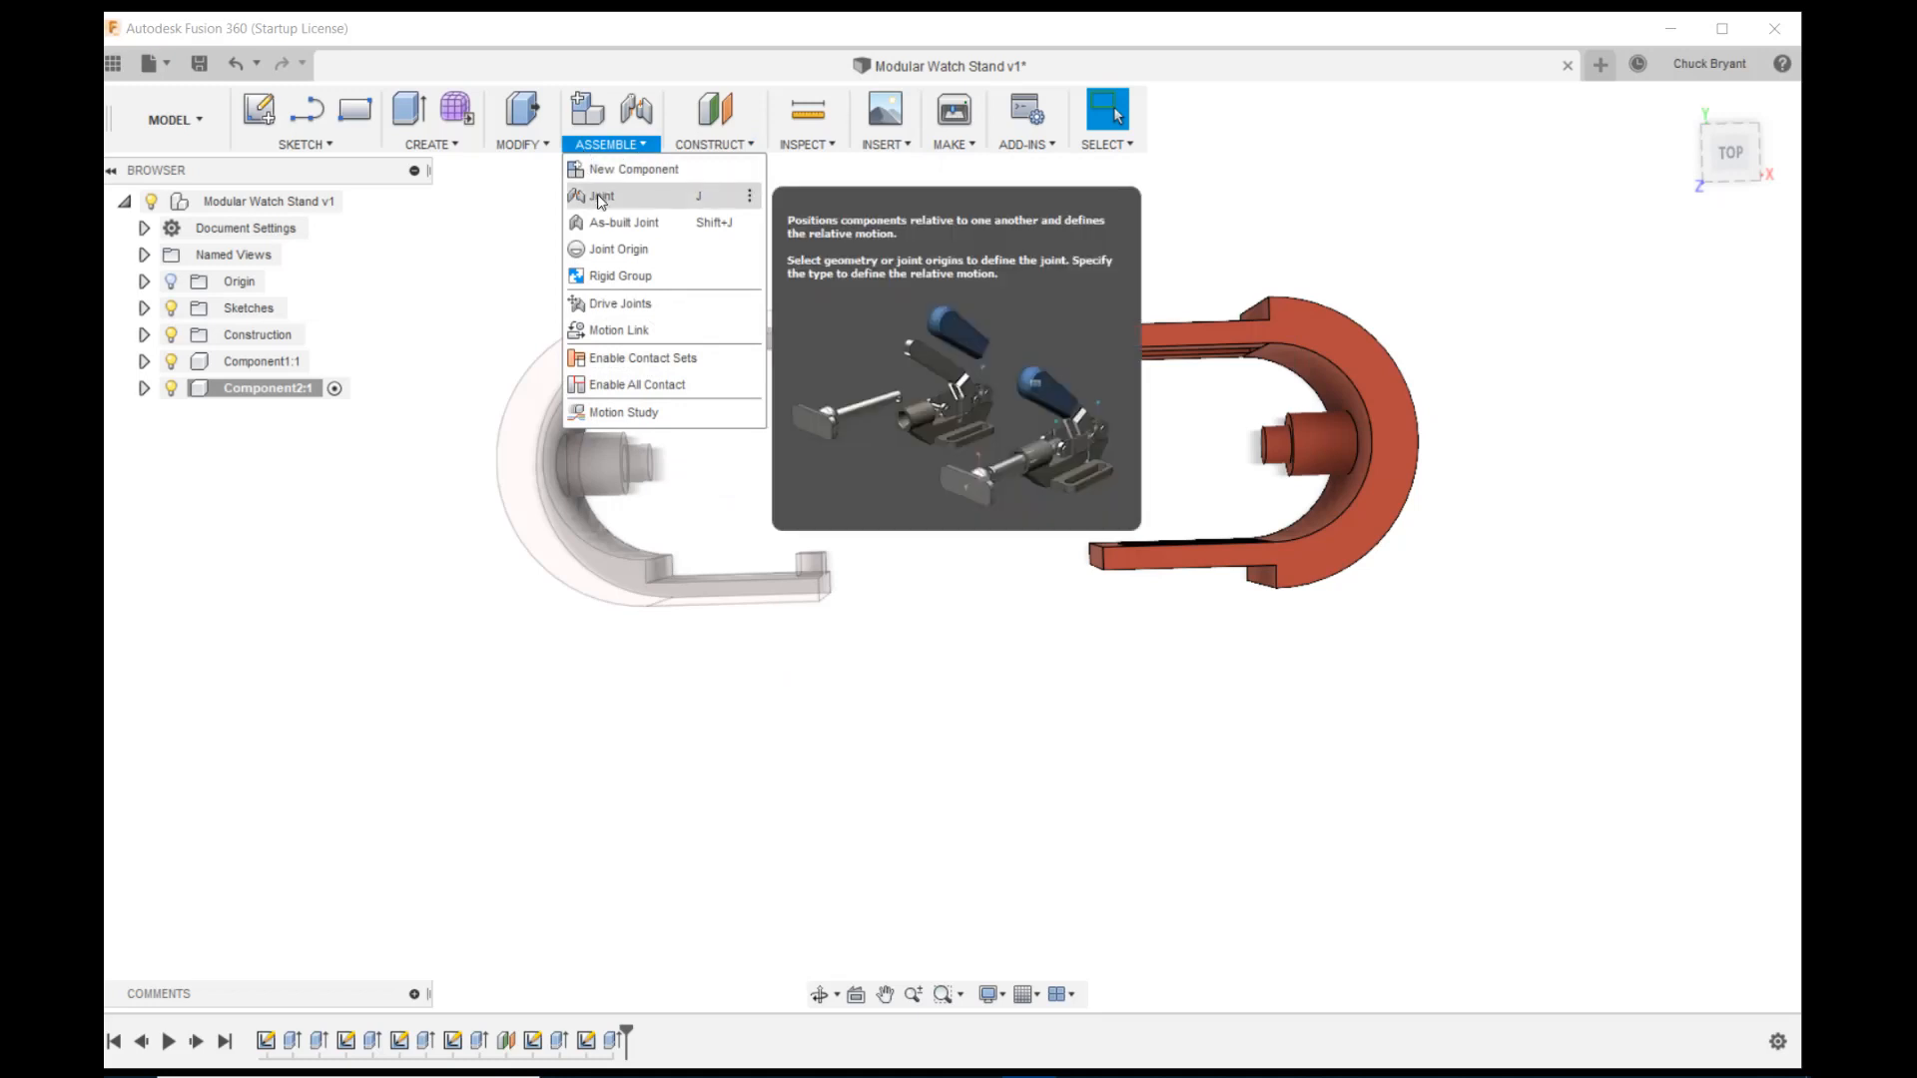
pyautogui.click(600, 197)
pyautogui.keyDown('shift'); pyautogui.moveTo(878, 197); pyautogui.dragTo(1026, 315, button='middle'); pyautogui.keyUp('shift')
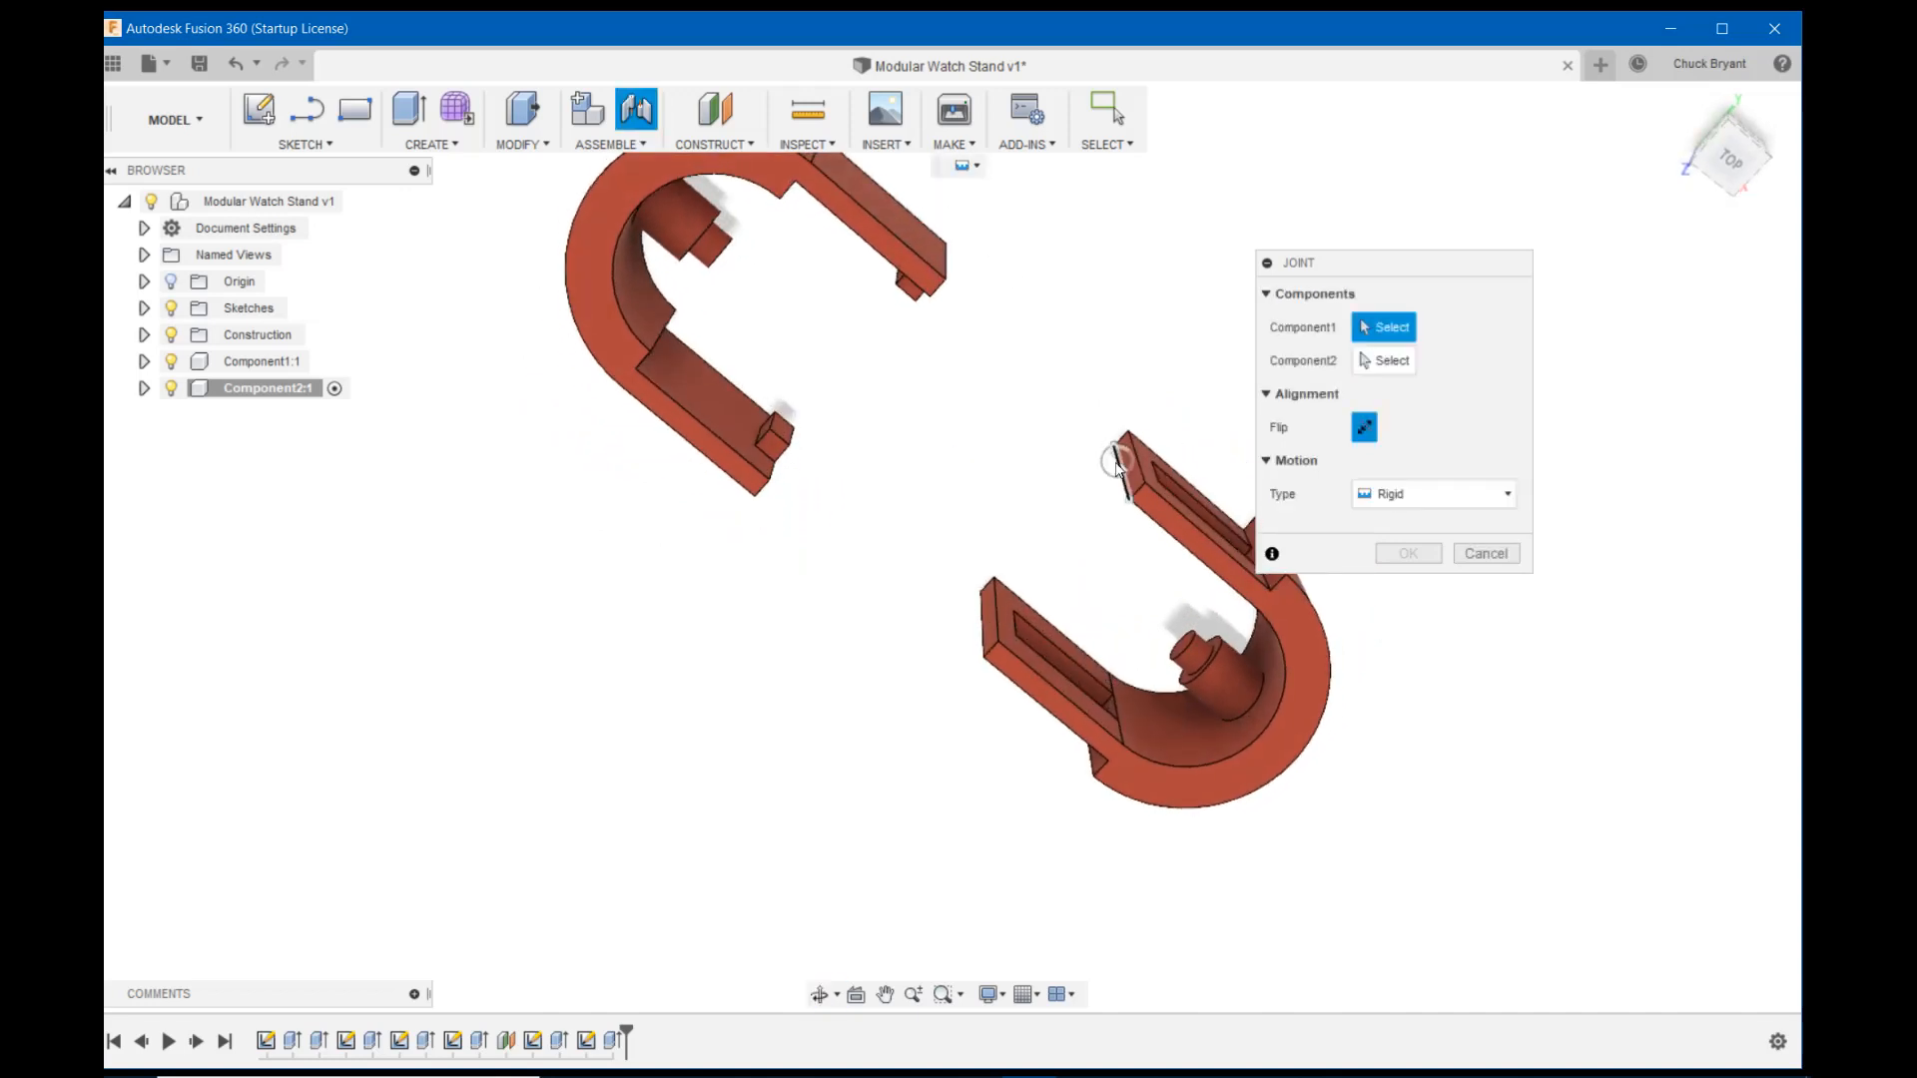
pyautogui.scroll(3, 1128, 465)
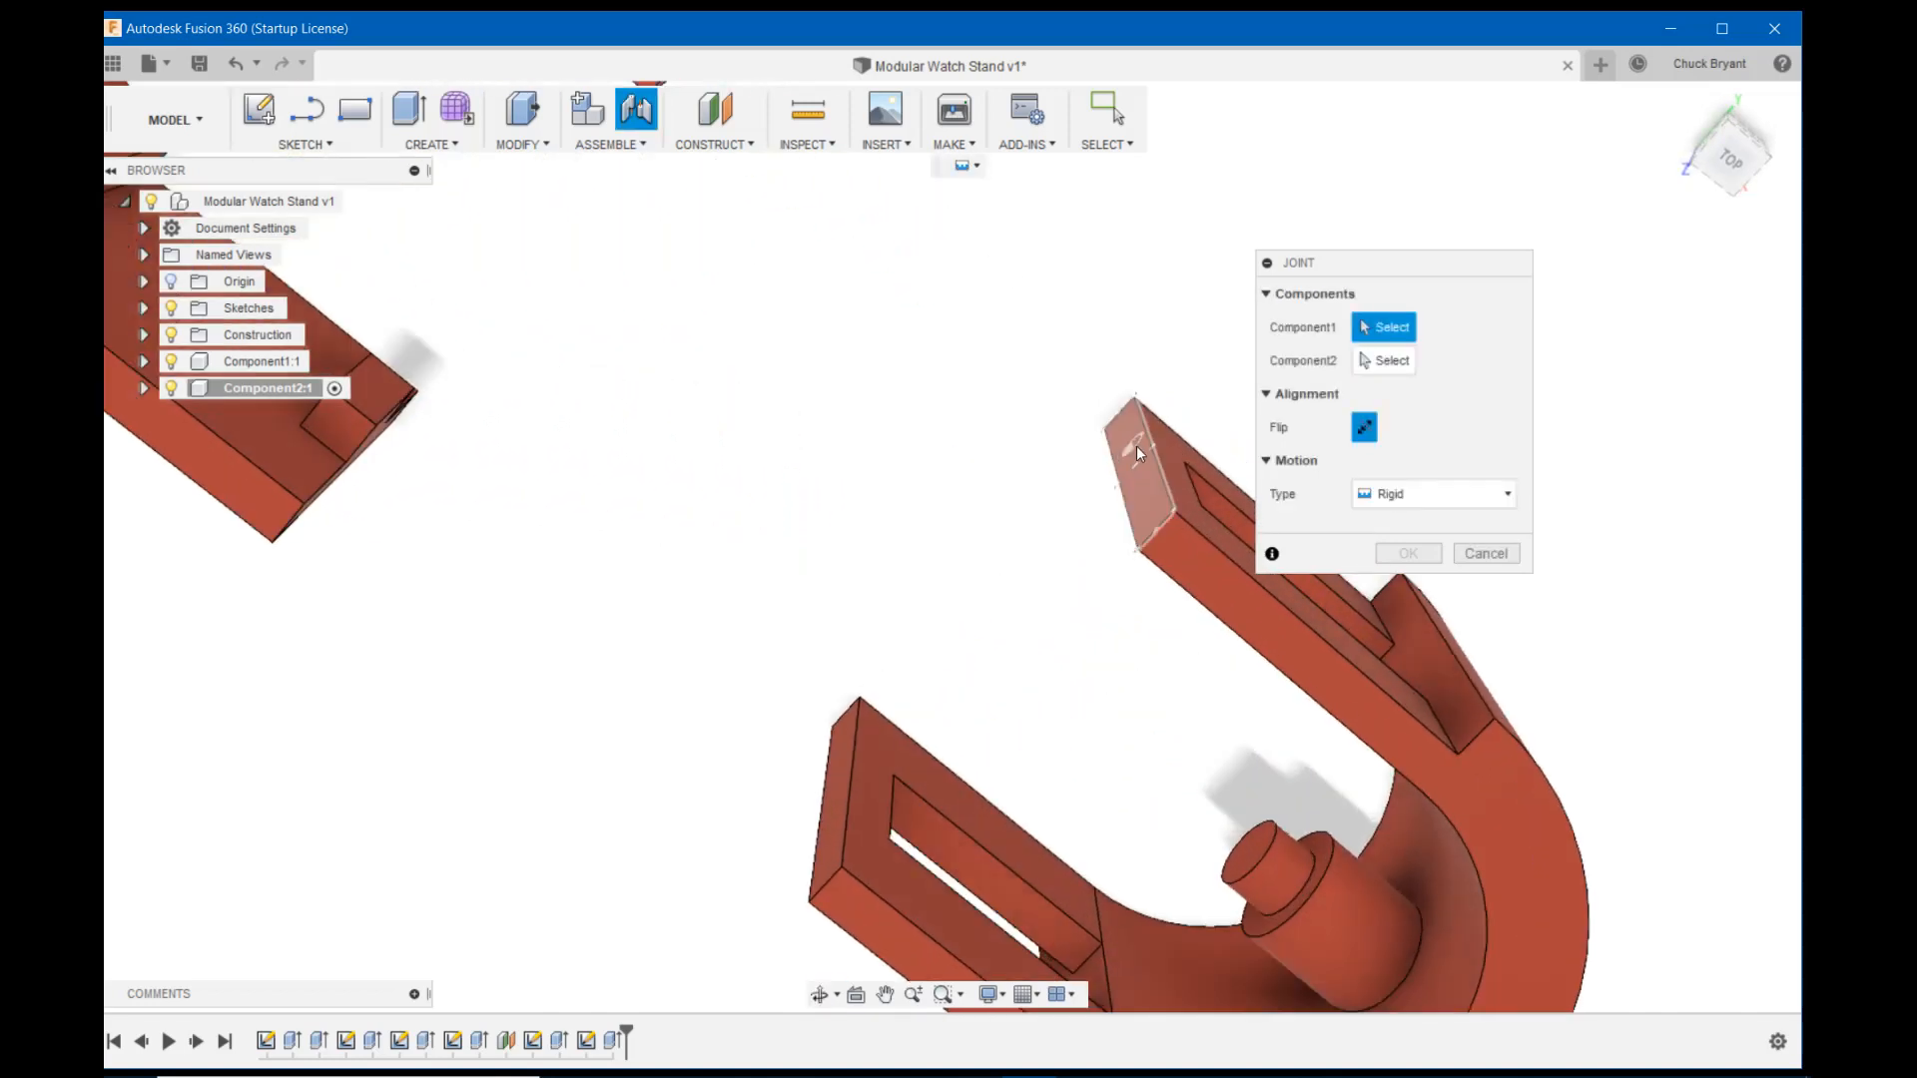
pyautogui.click(1134, 464)
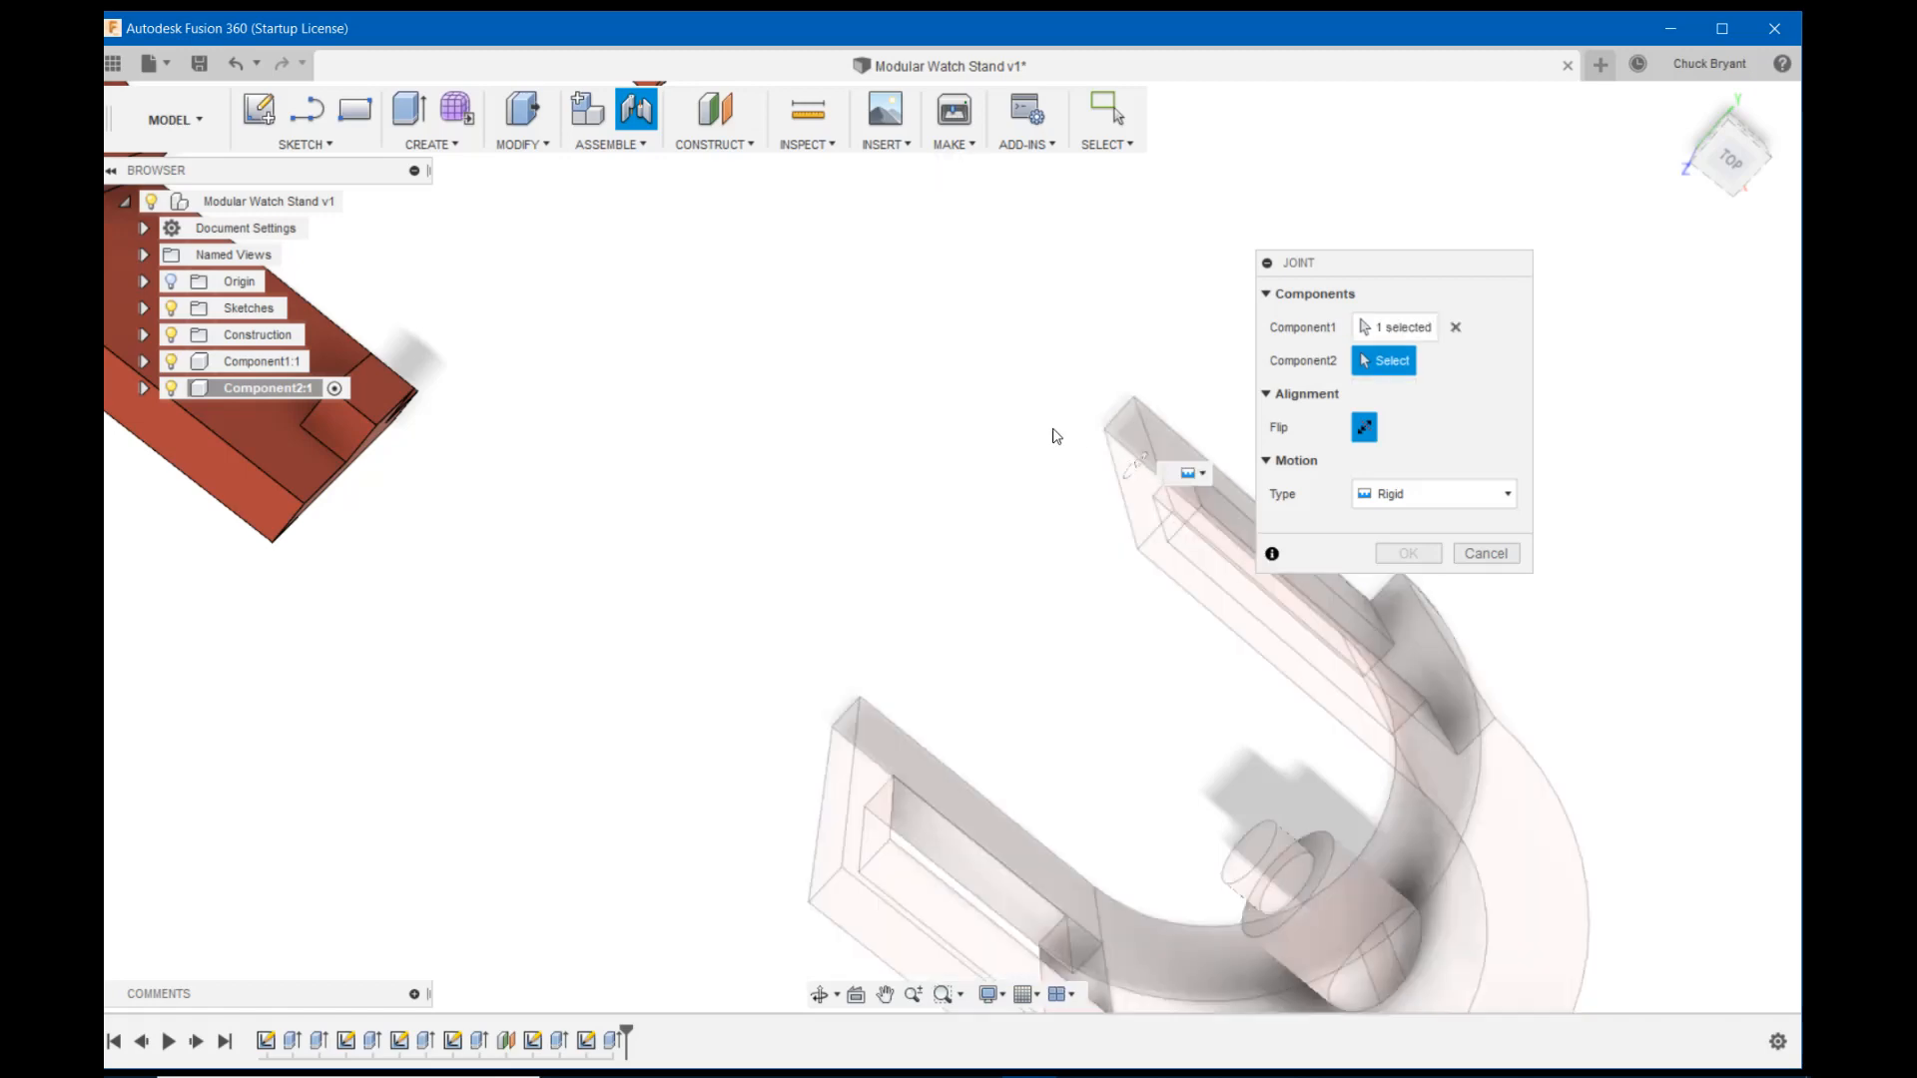
pyautogui.keyDown('shift'); pyautogui.moveTo(1052, 432); pyautogui.dragTo(775, 223, button='middle'); pyautogui.keyUp('shift')
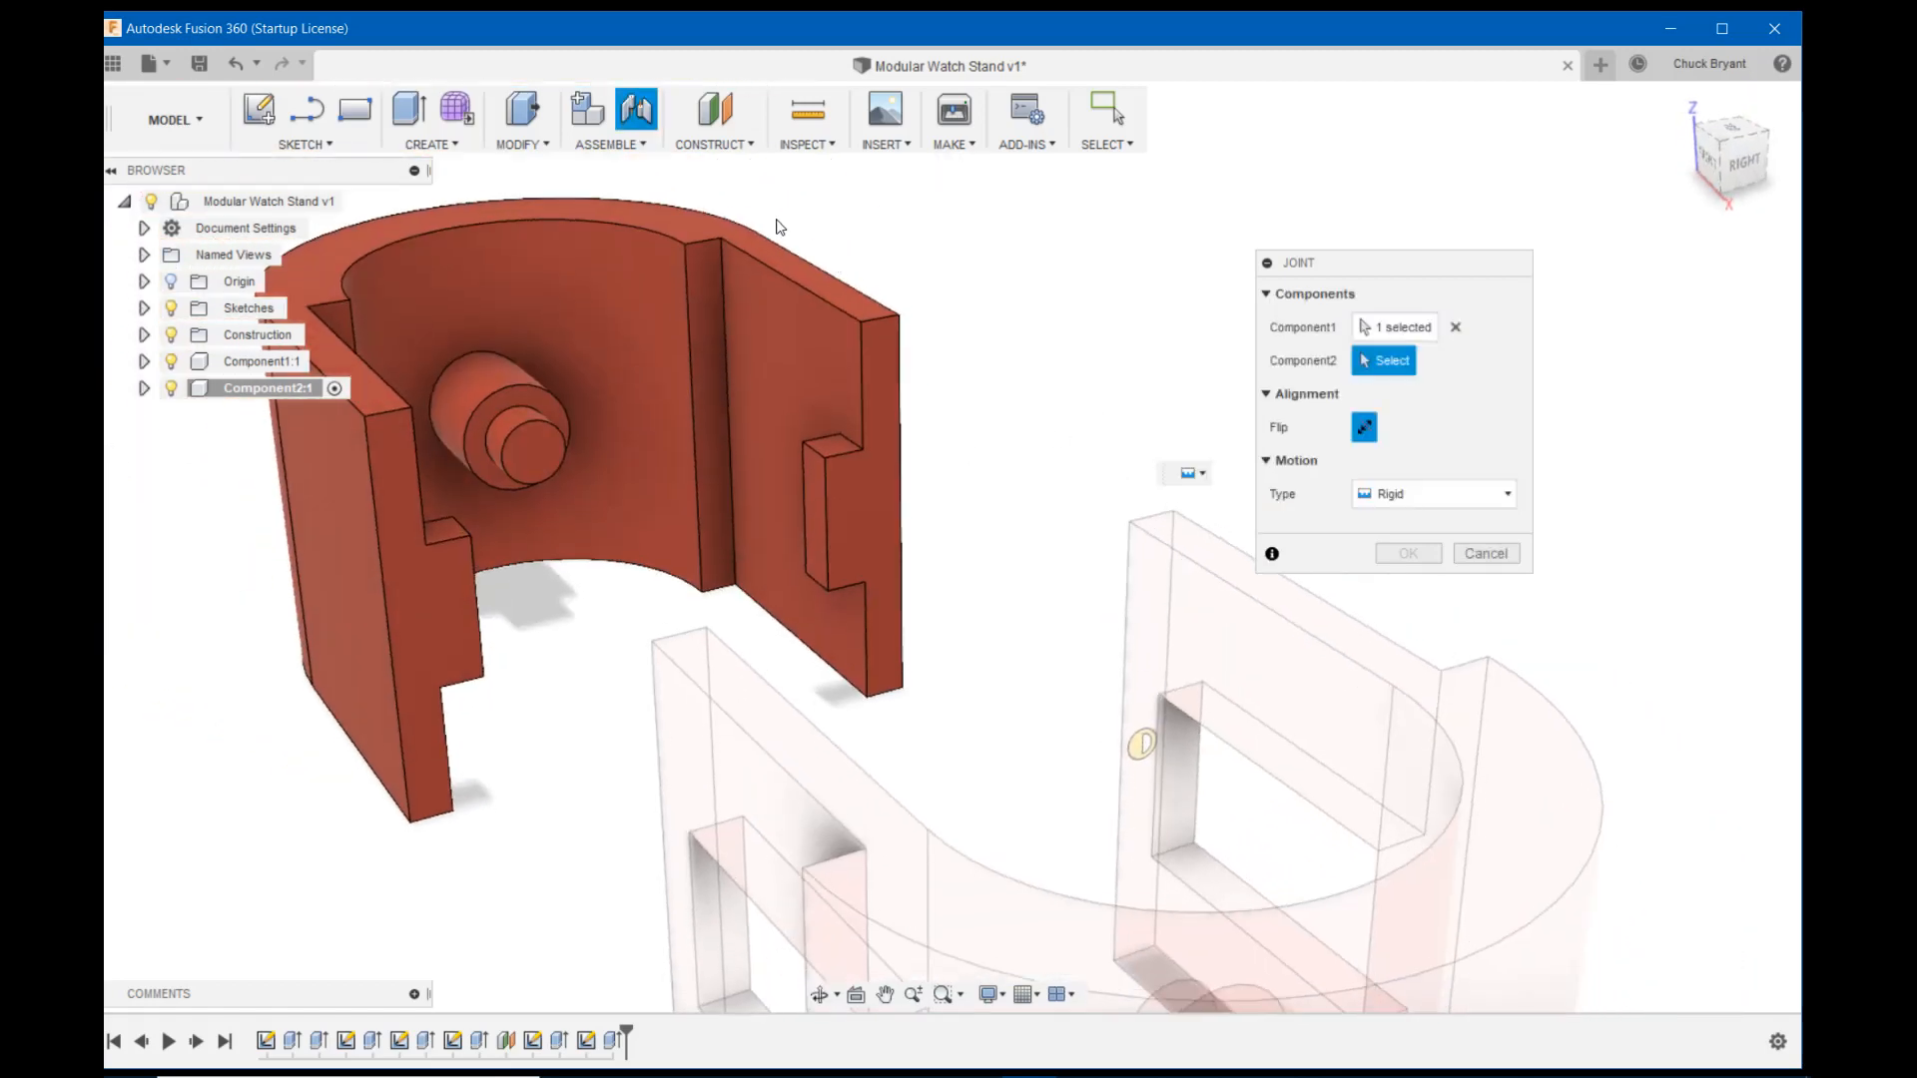
pyautogui.click(717, 418)
# Set the joint's motion type to Slider along the Z axis and finish the joint
pyautogui.keyDown('shift'); pyautogui.moveTo(716, 419); pyautogui.dragTo(969, 522, button='middle'); pyautogui.keyUp('shift')
pyautogui.click(1505, 644)
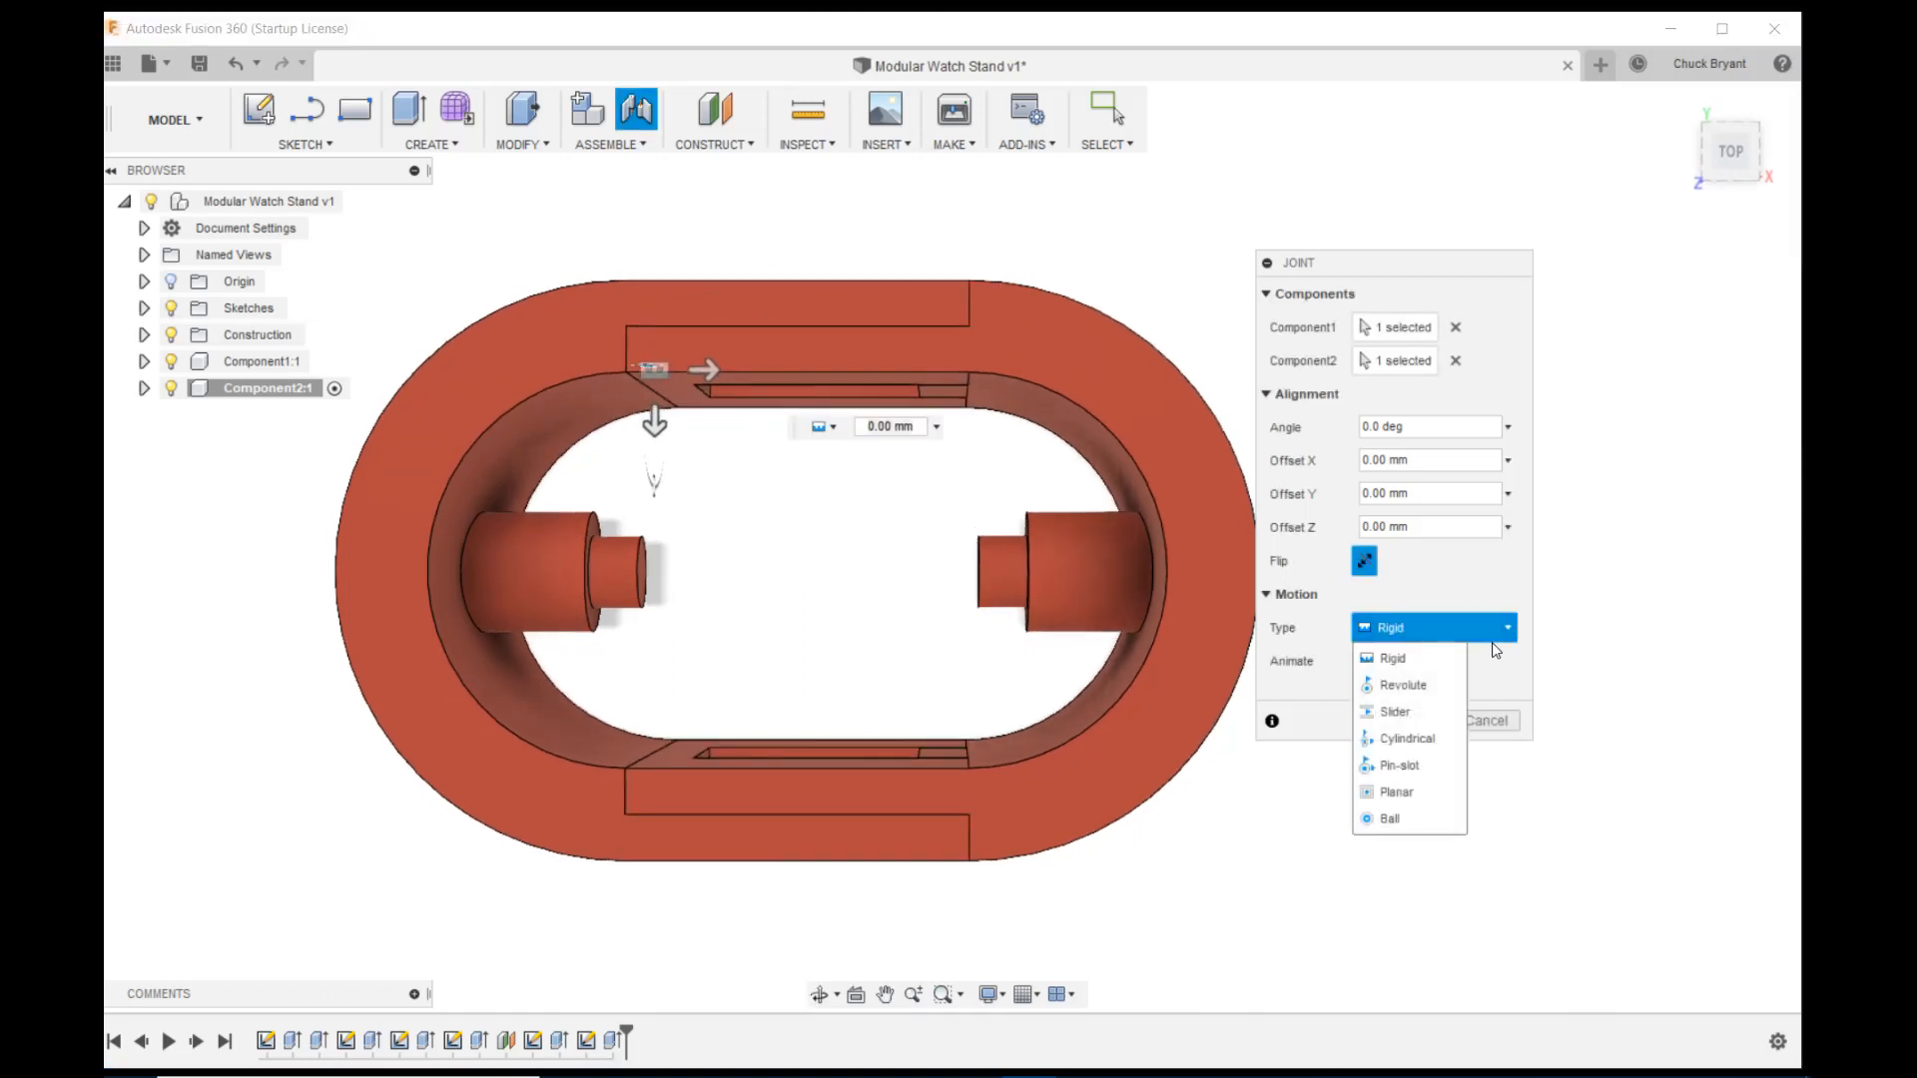
pyautogui.click(1429, 719)
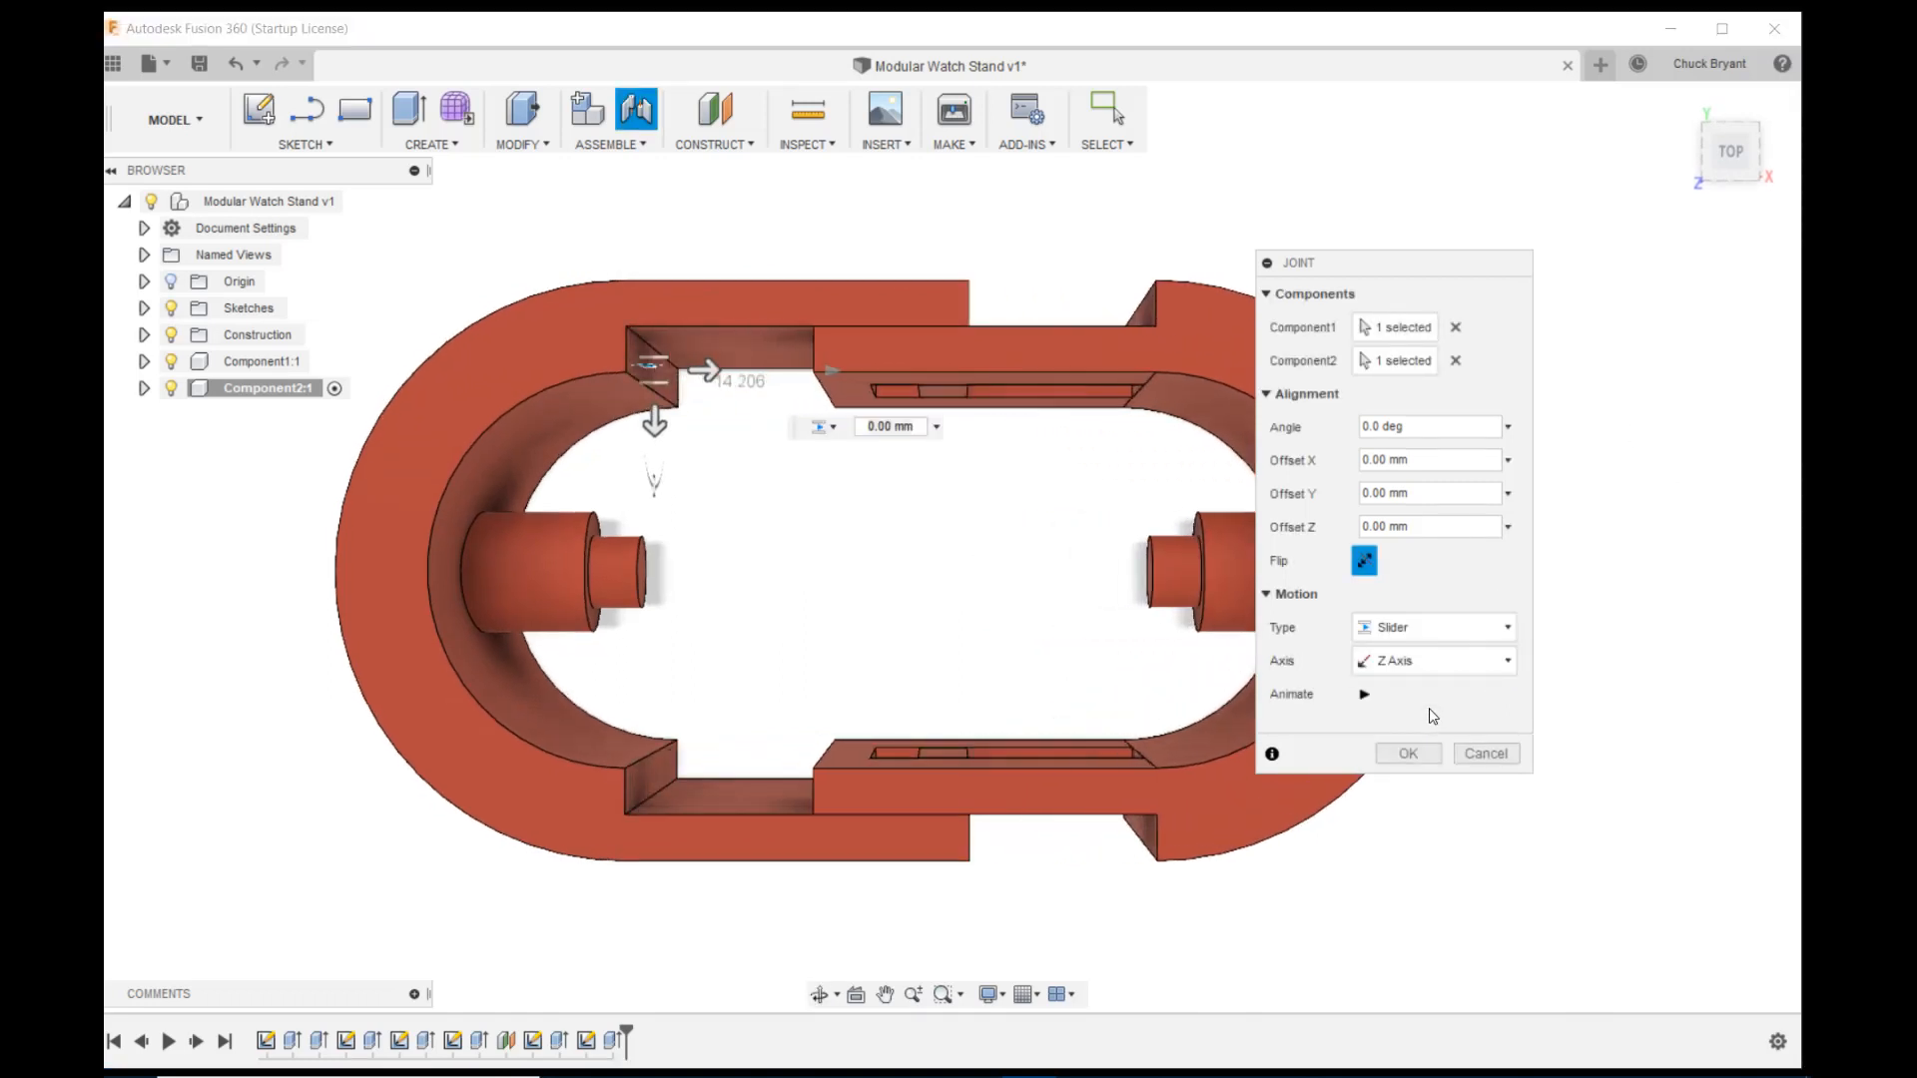
pyautogui.click(1428, 749)
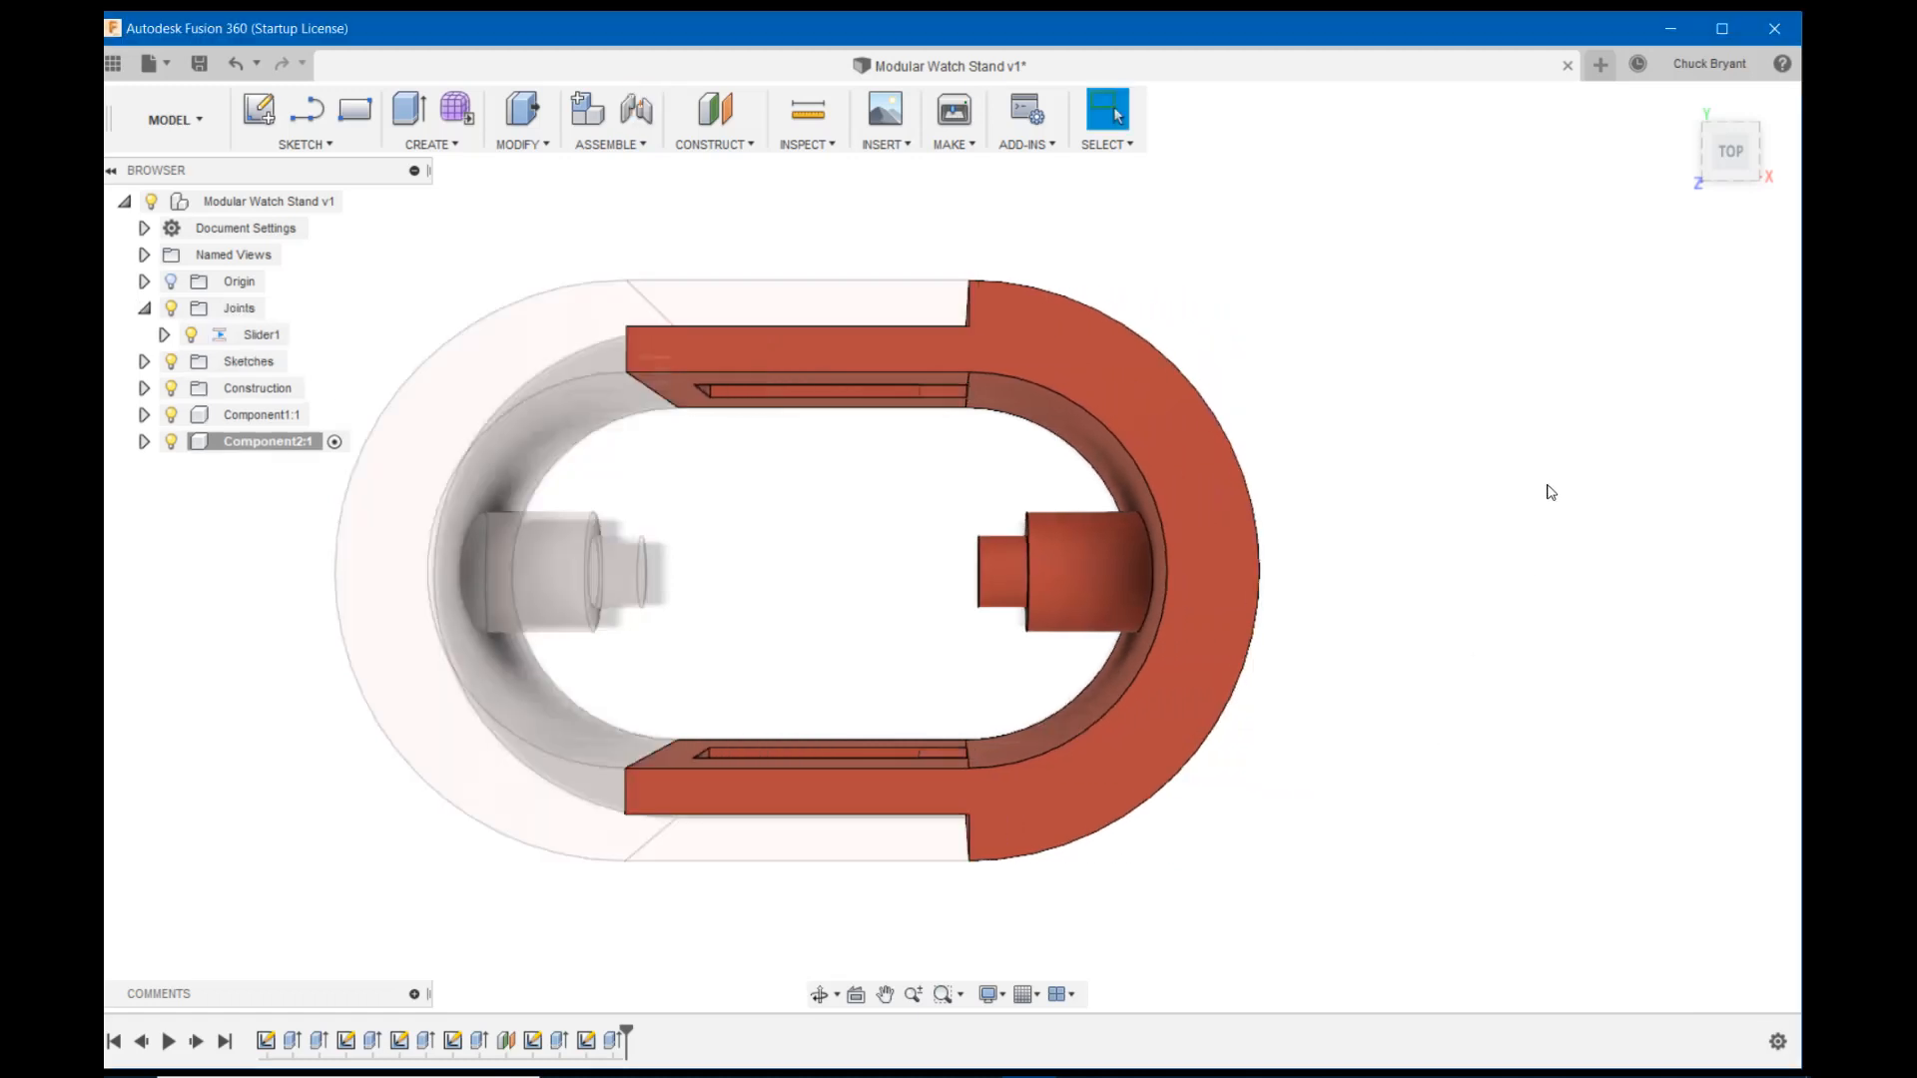
# Limit the slider joint's travel to a minimum of 0 mm and a maximum of 18 mm
pyautogui.scroll(-3, 1551, 492)
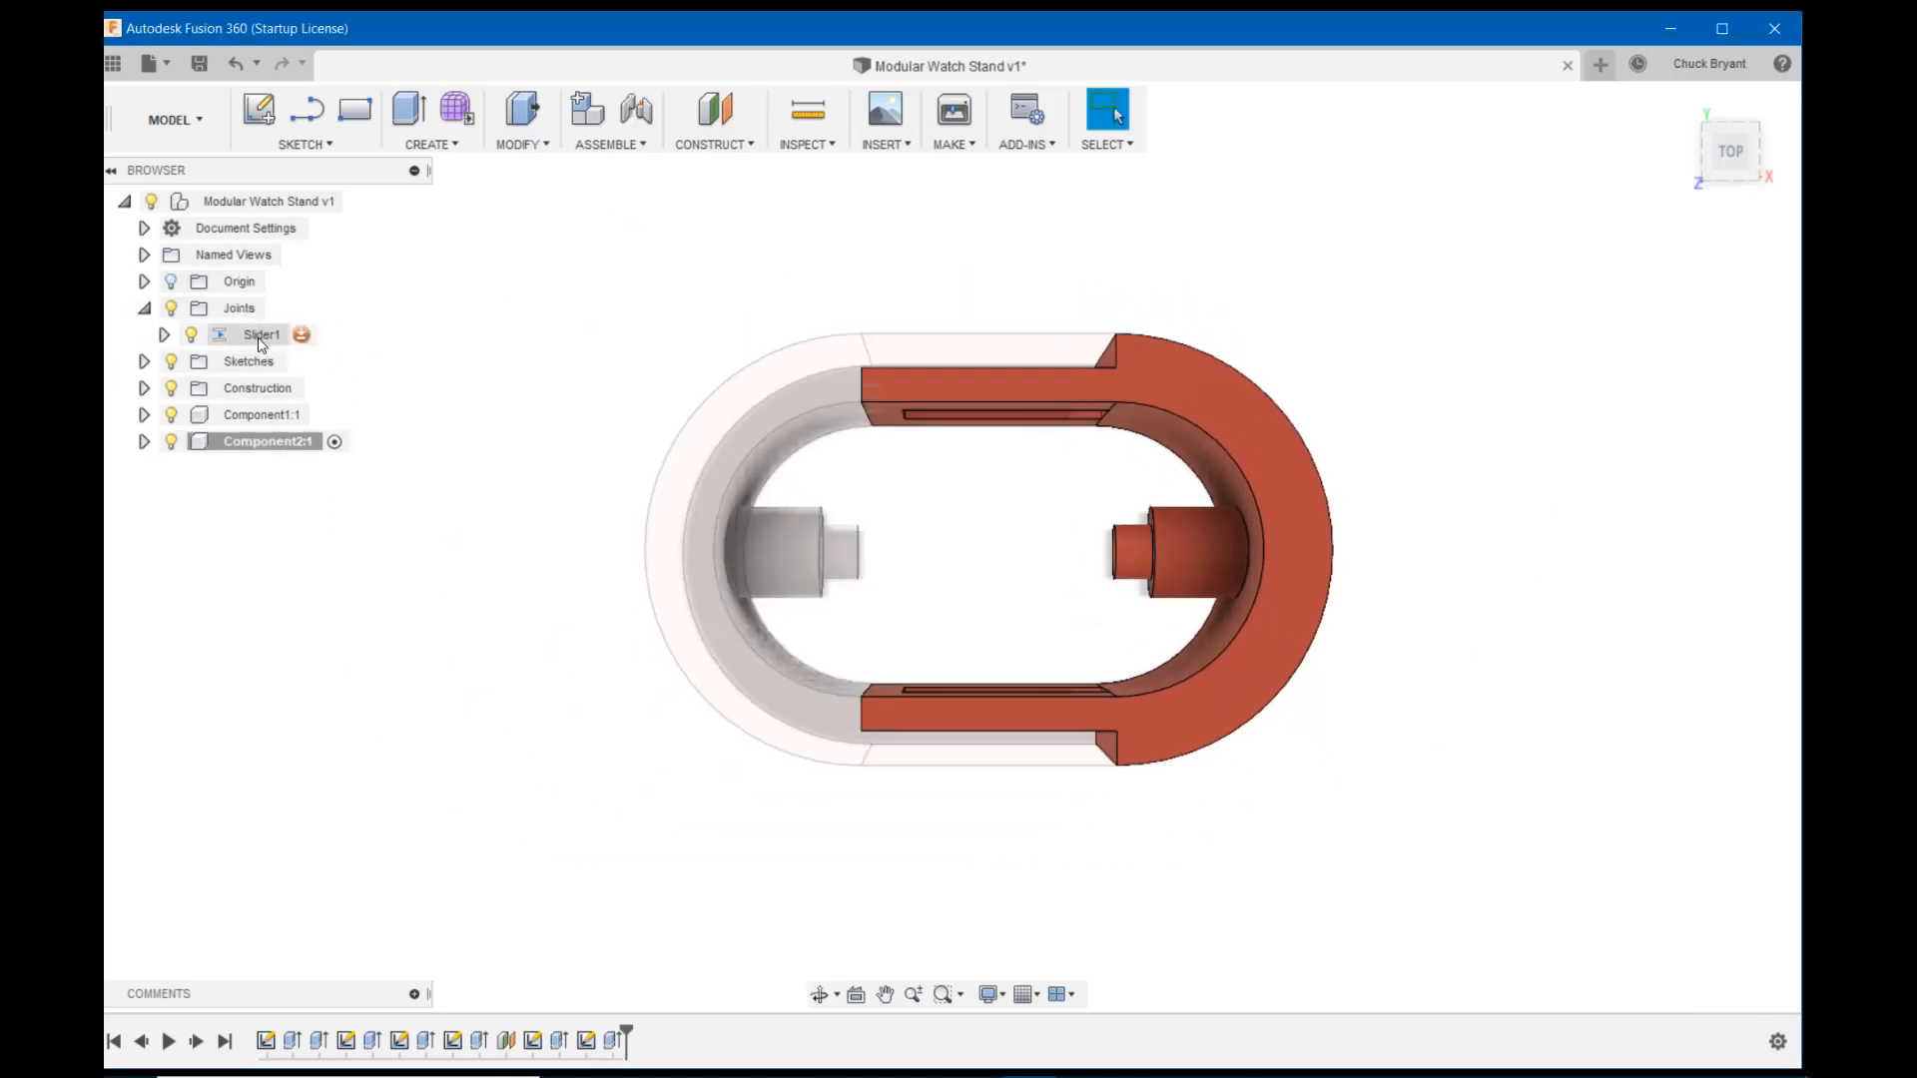
pyautogui.click(301, 338)
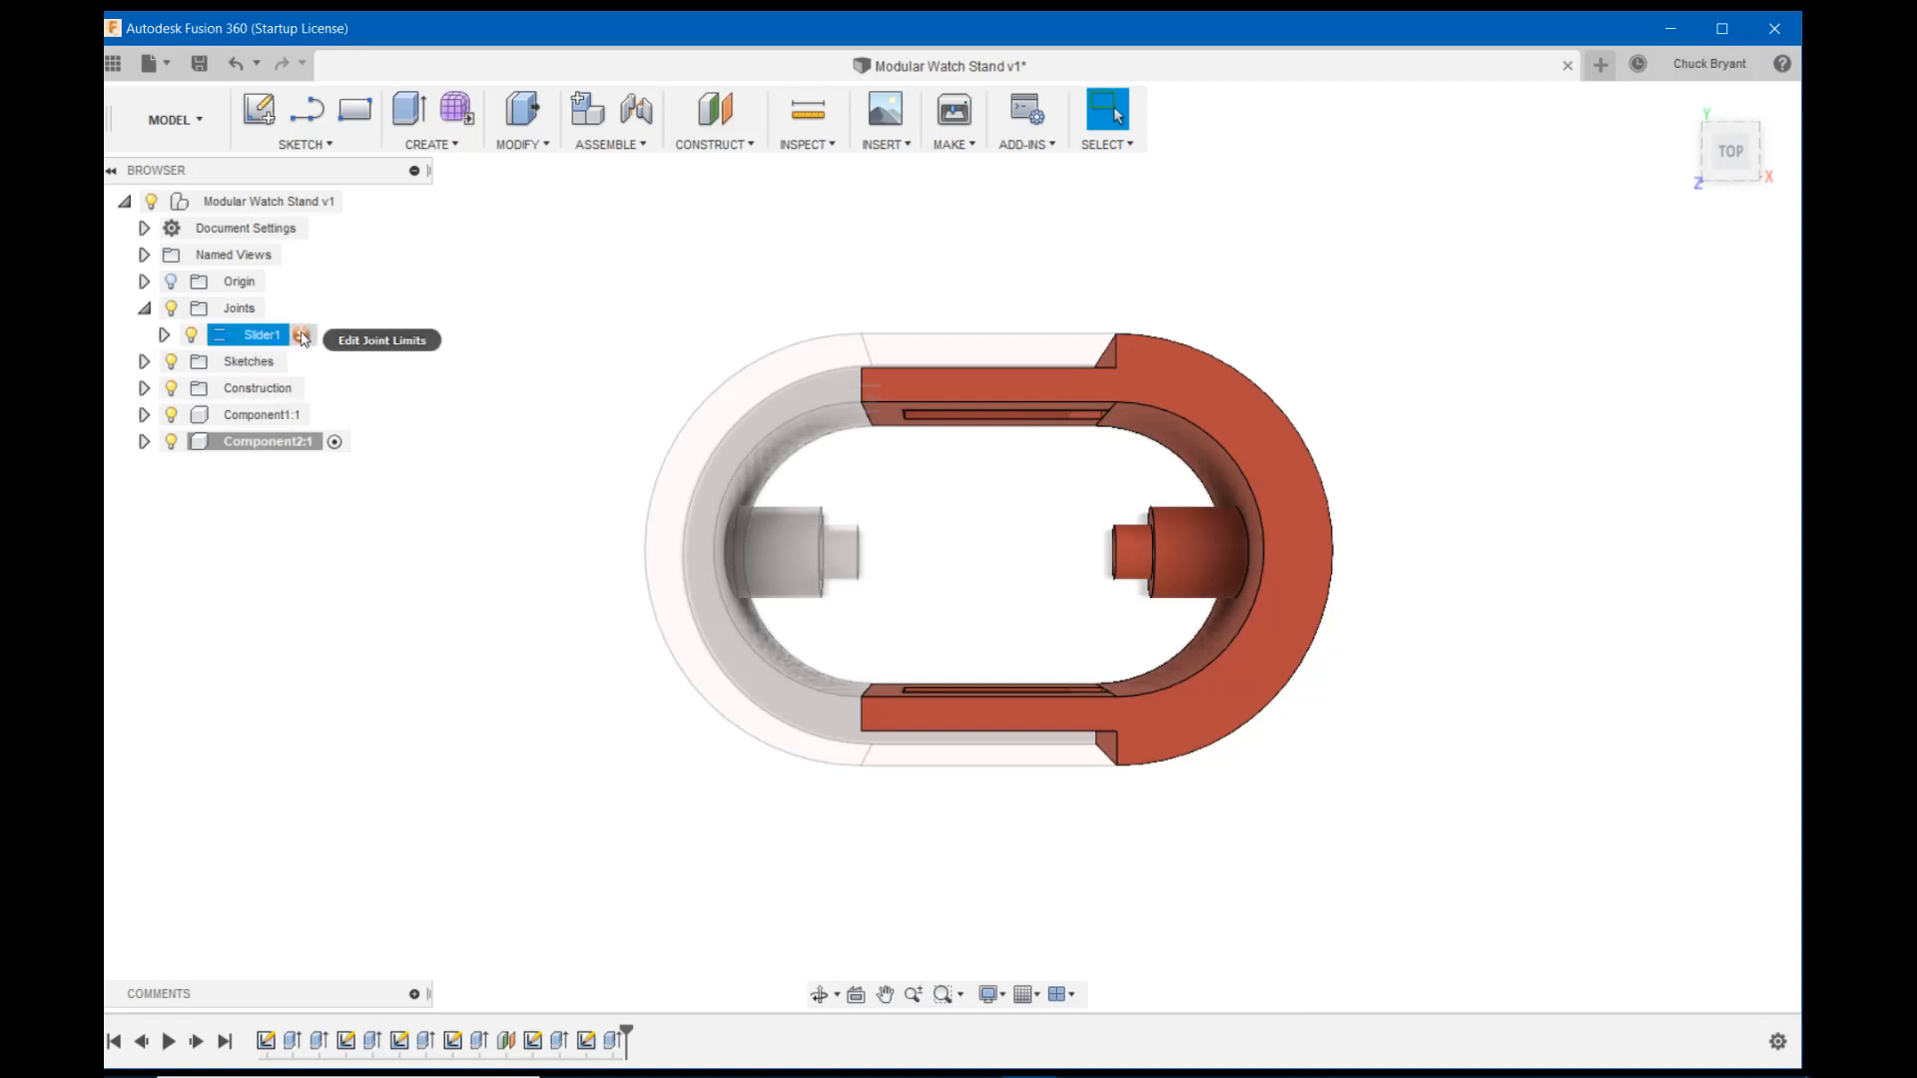
pyautogui.click(301, 337)
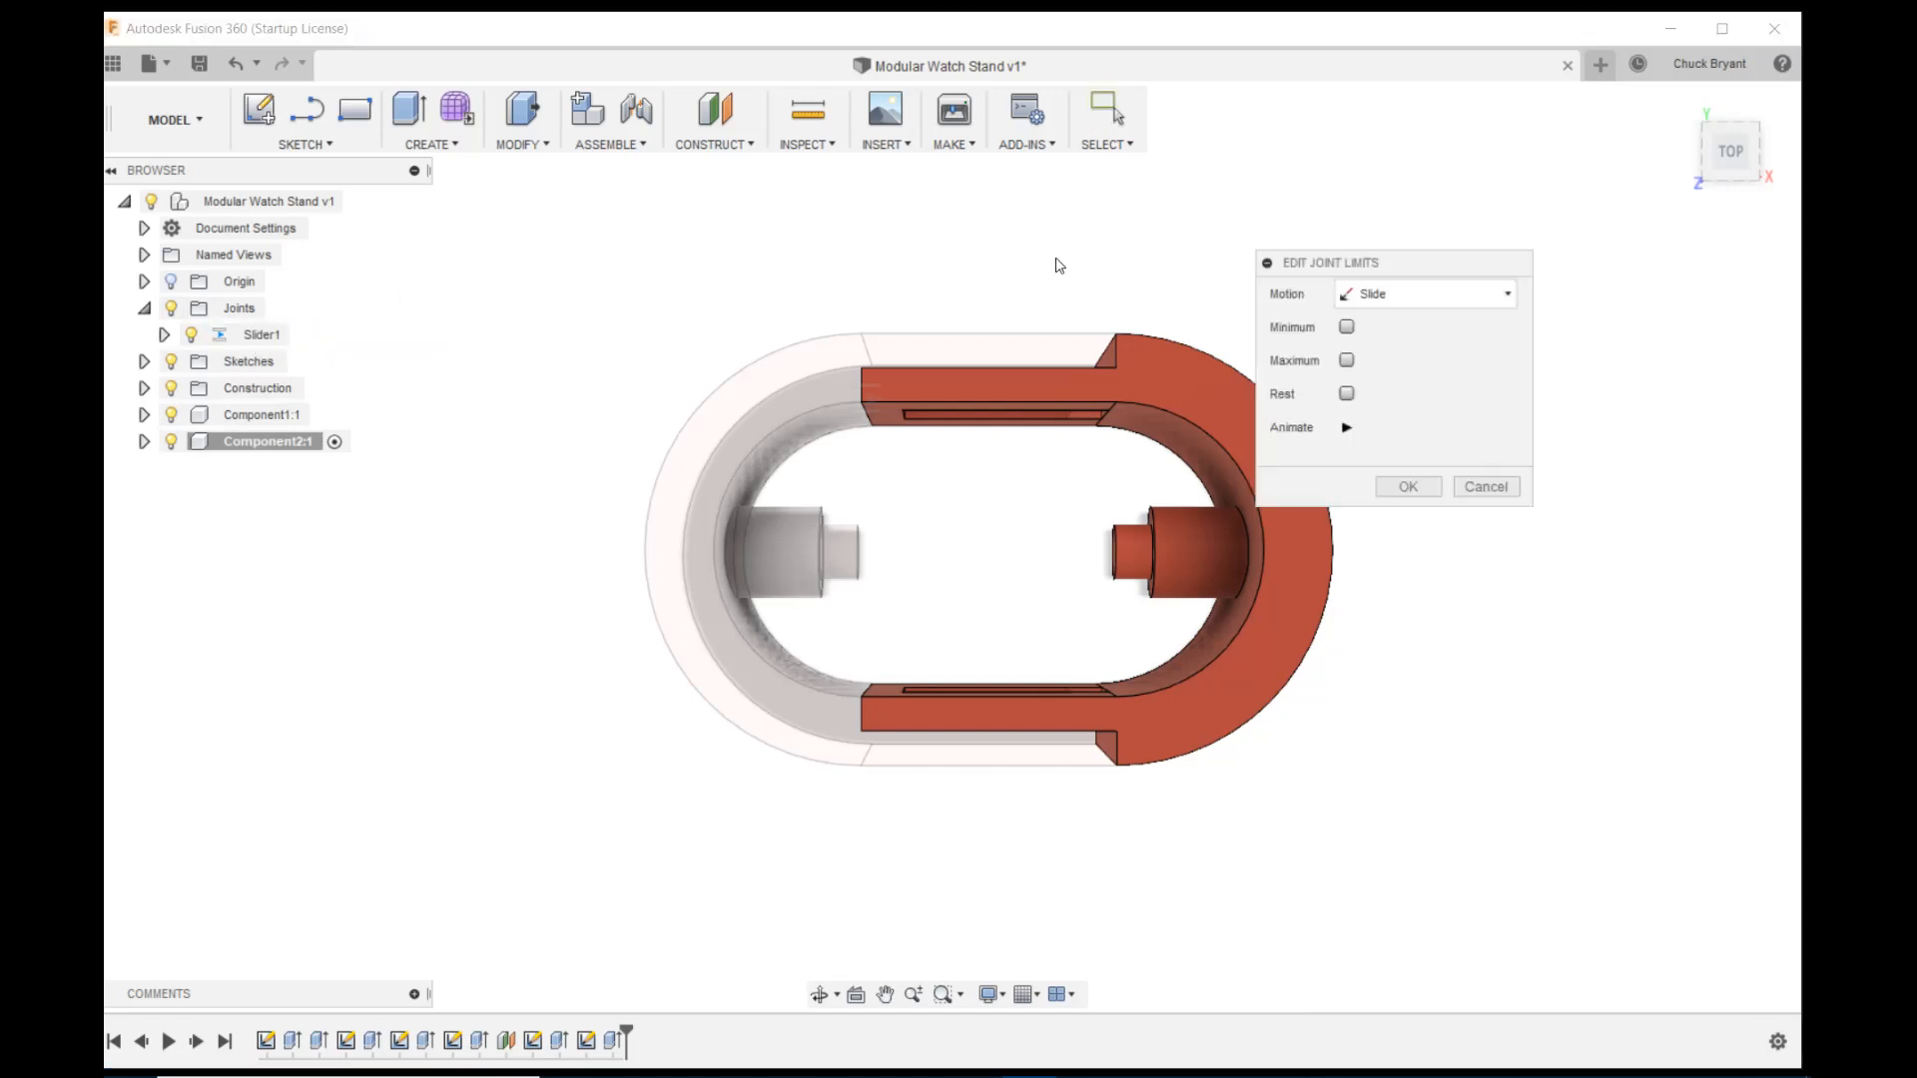
pyautogui.click(1346, 327)
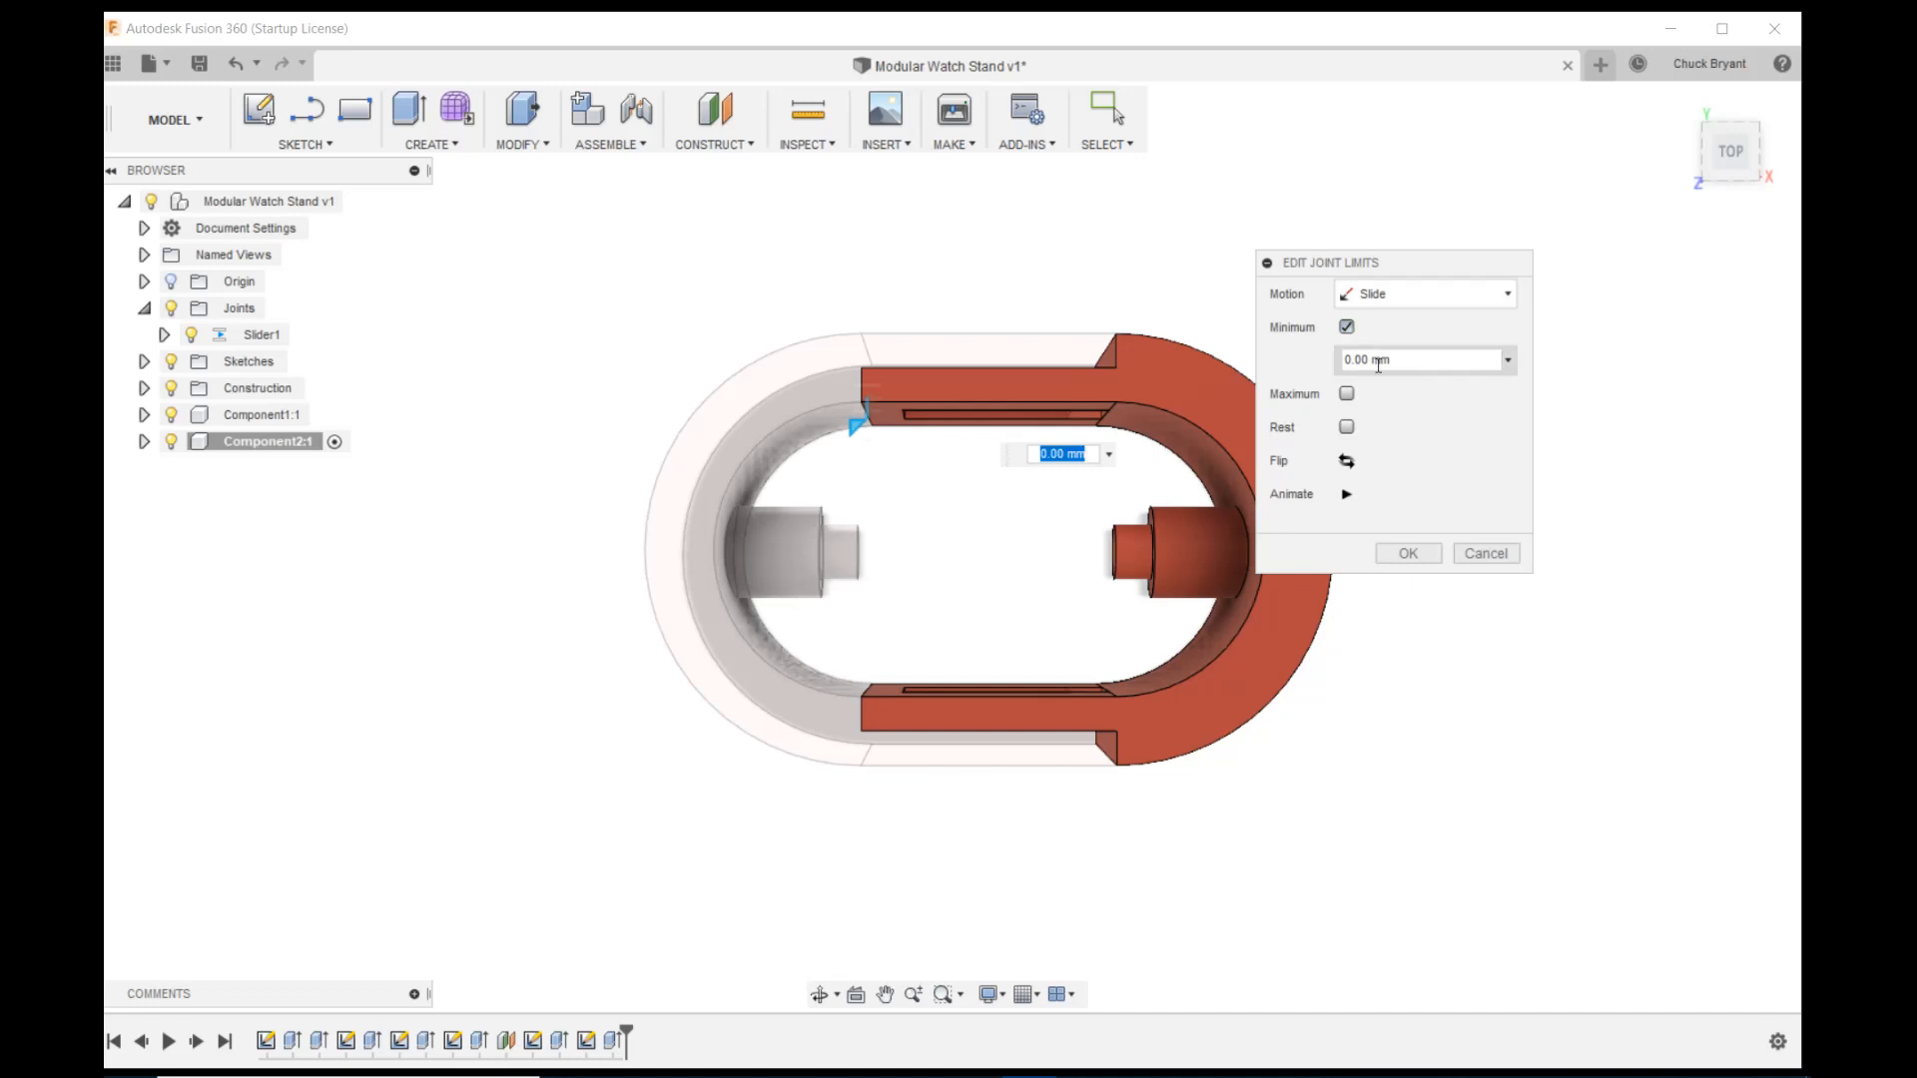
pyautogui.click(1347, 393)
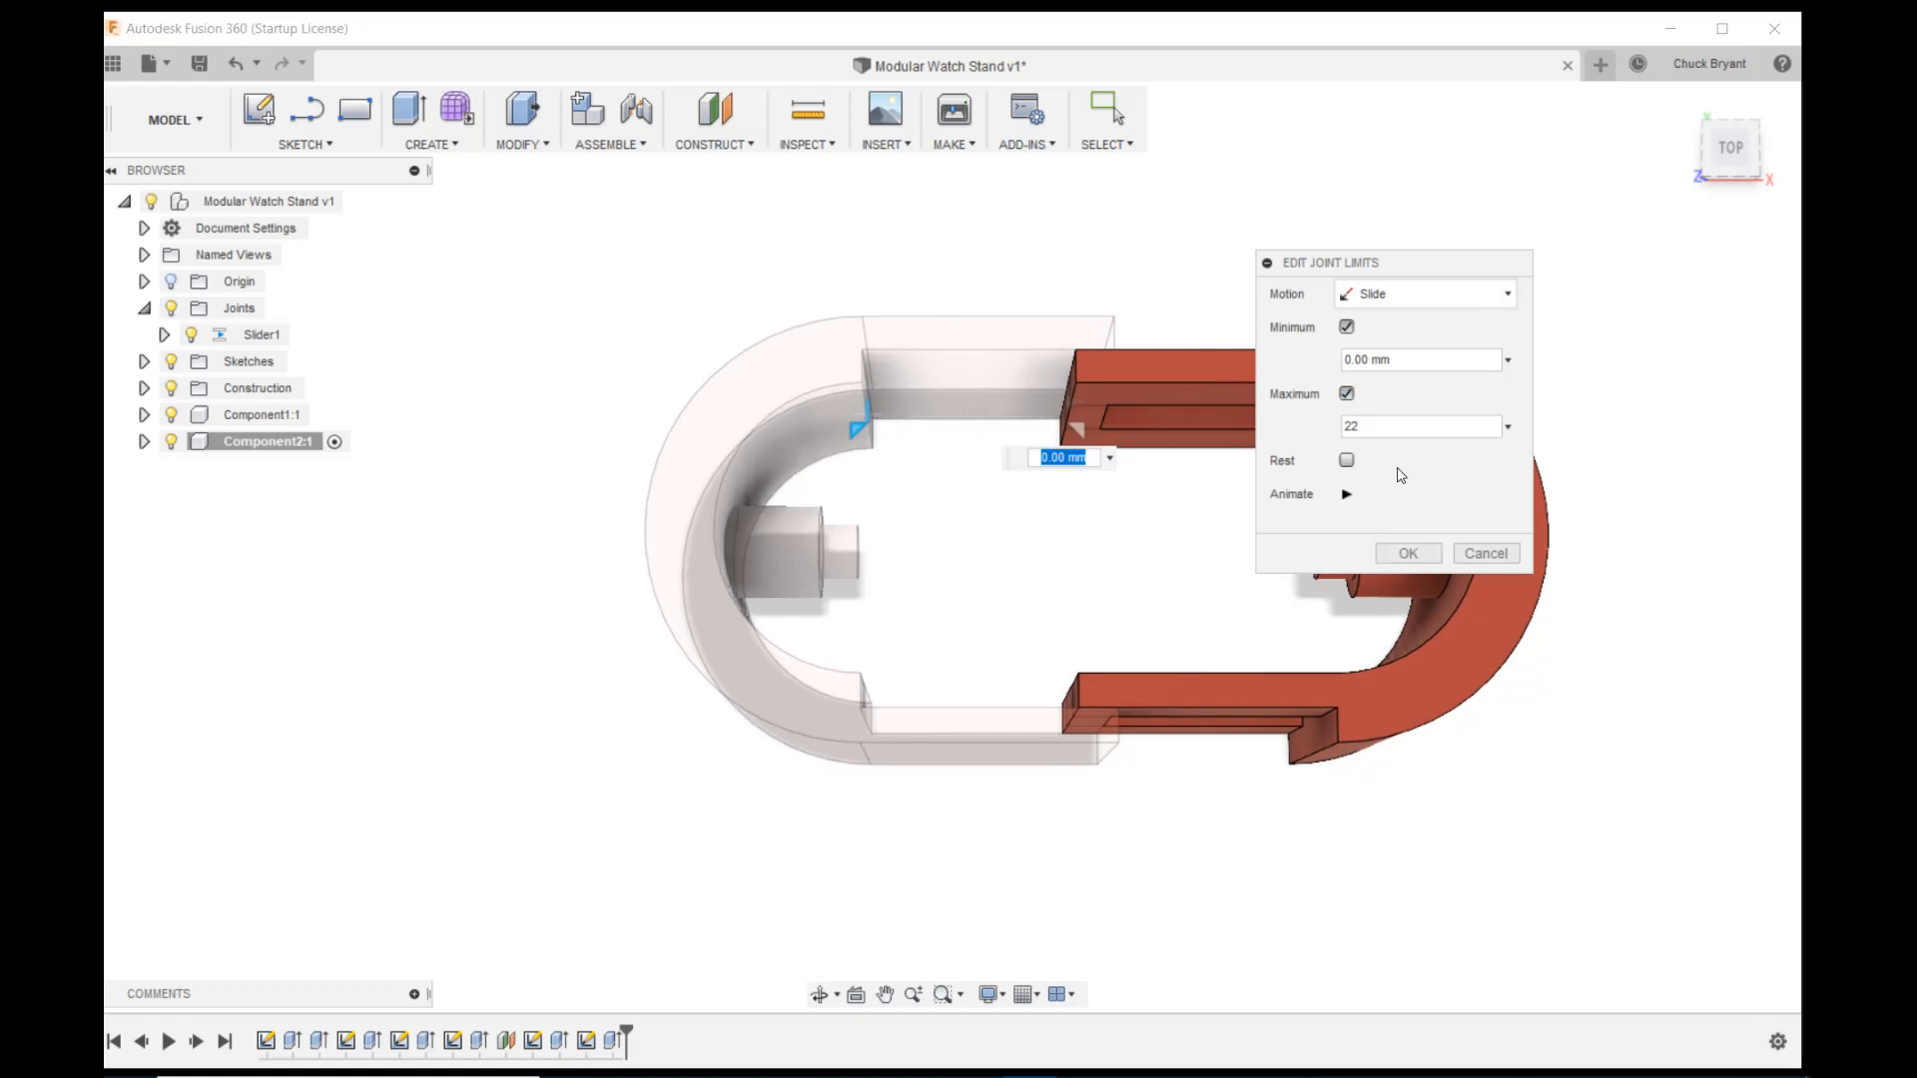
pyautogui.click(1389, 431)
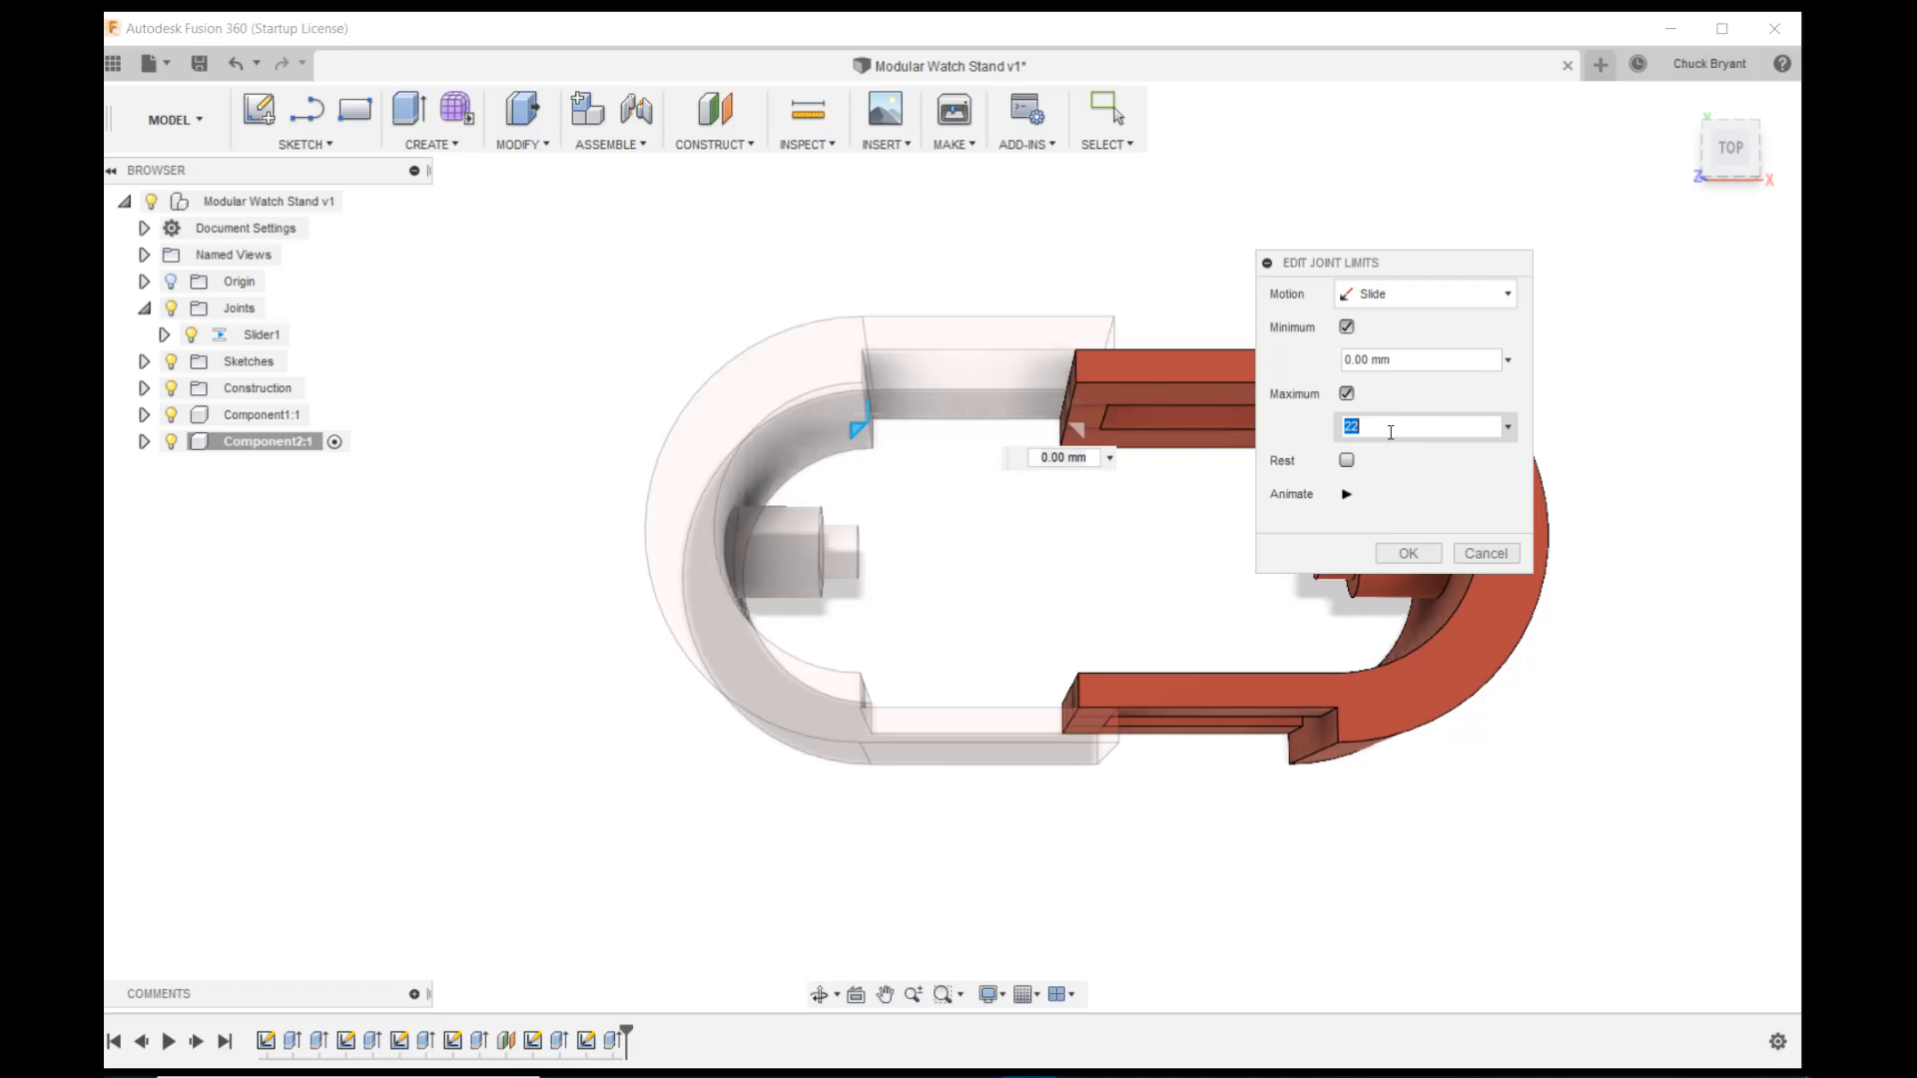
pyautogui.write('18')
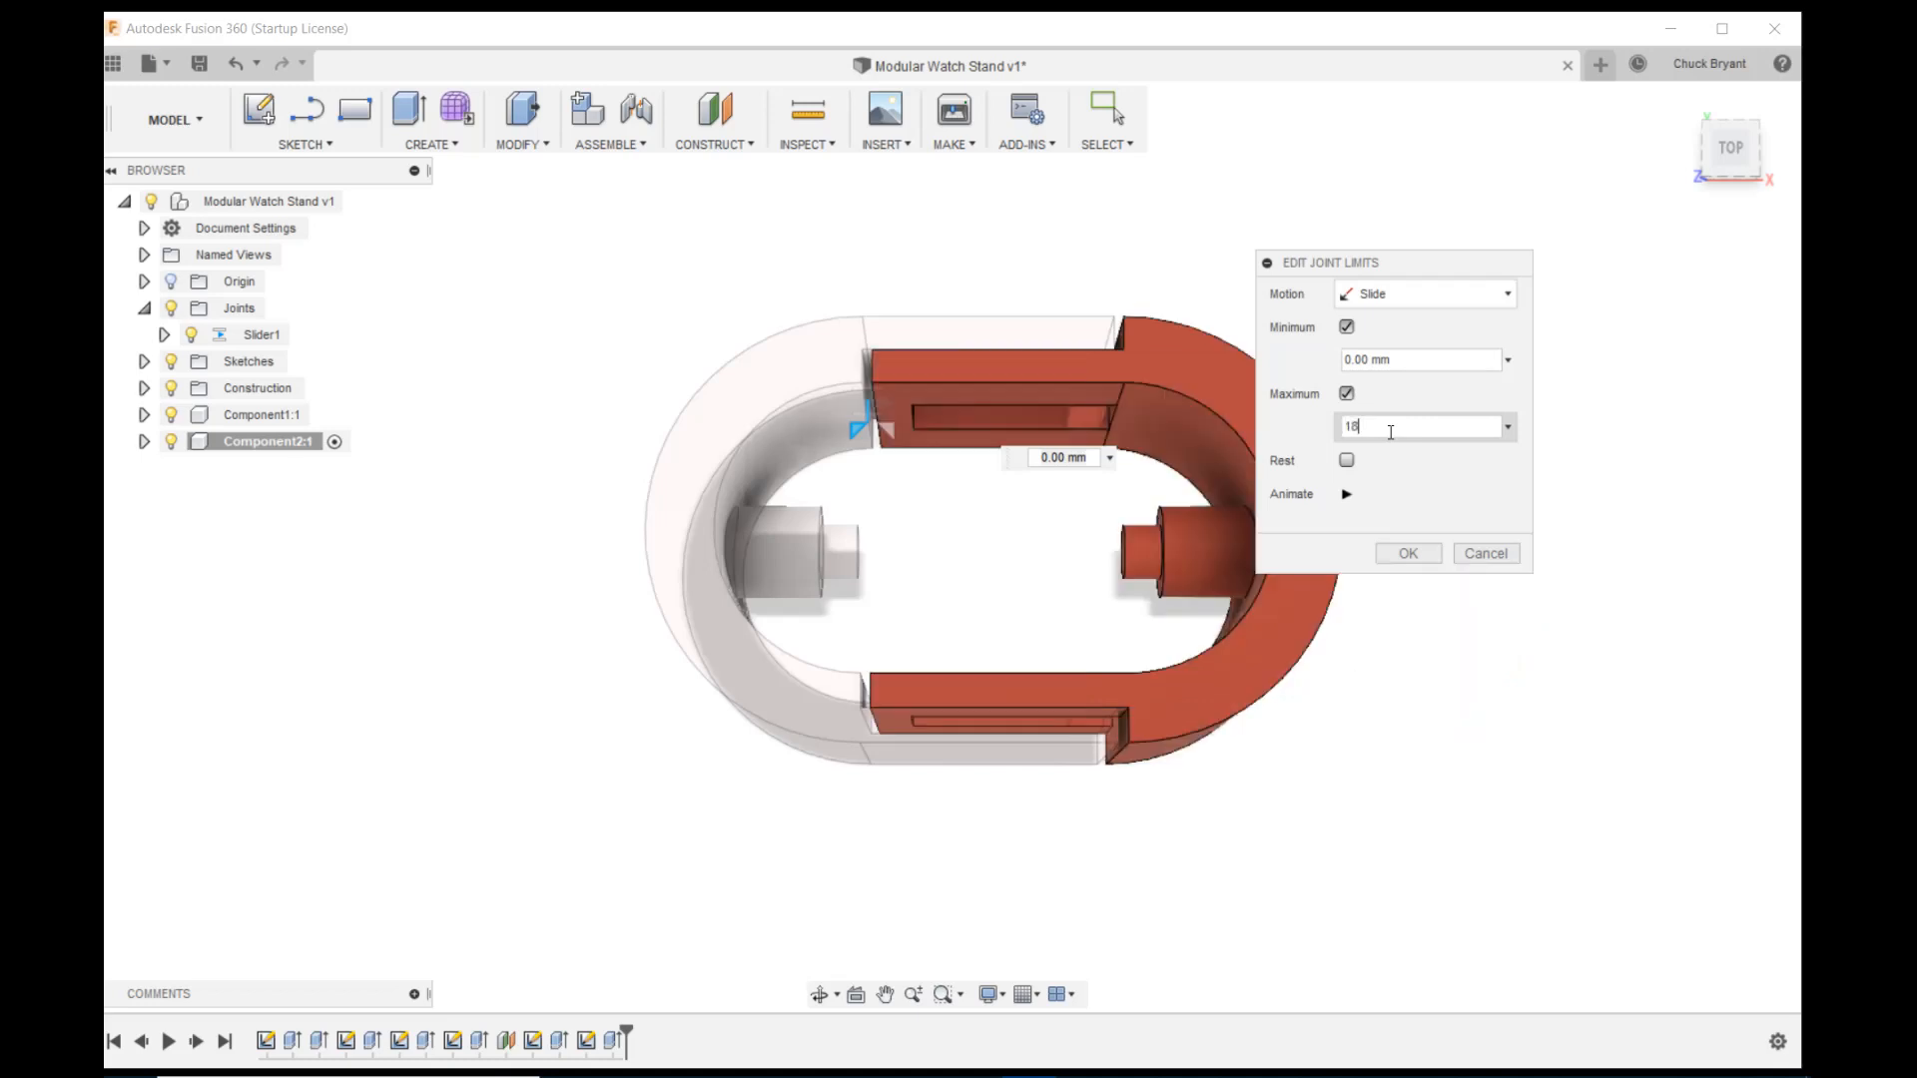
pyautogui.click(1407, 553)
pyautogui.moveTo(1415, 483)
pyautogui.keyDown('shift'); pyautogui.mouseDown(button='middle')
pyautogui.moveTo(1412, 535)
pyautogui.moveTo(1403, 486)
pyautogui.mouseUp(button='middle'); pyautogui.keyUp('shift')
pyautogui.press('Escape')
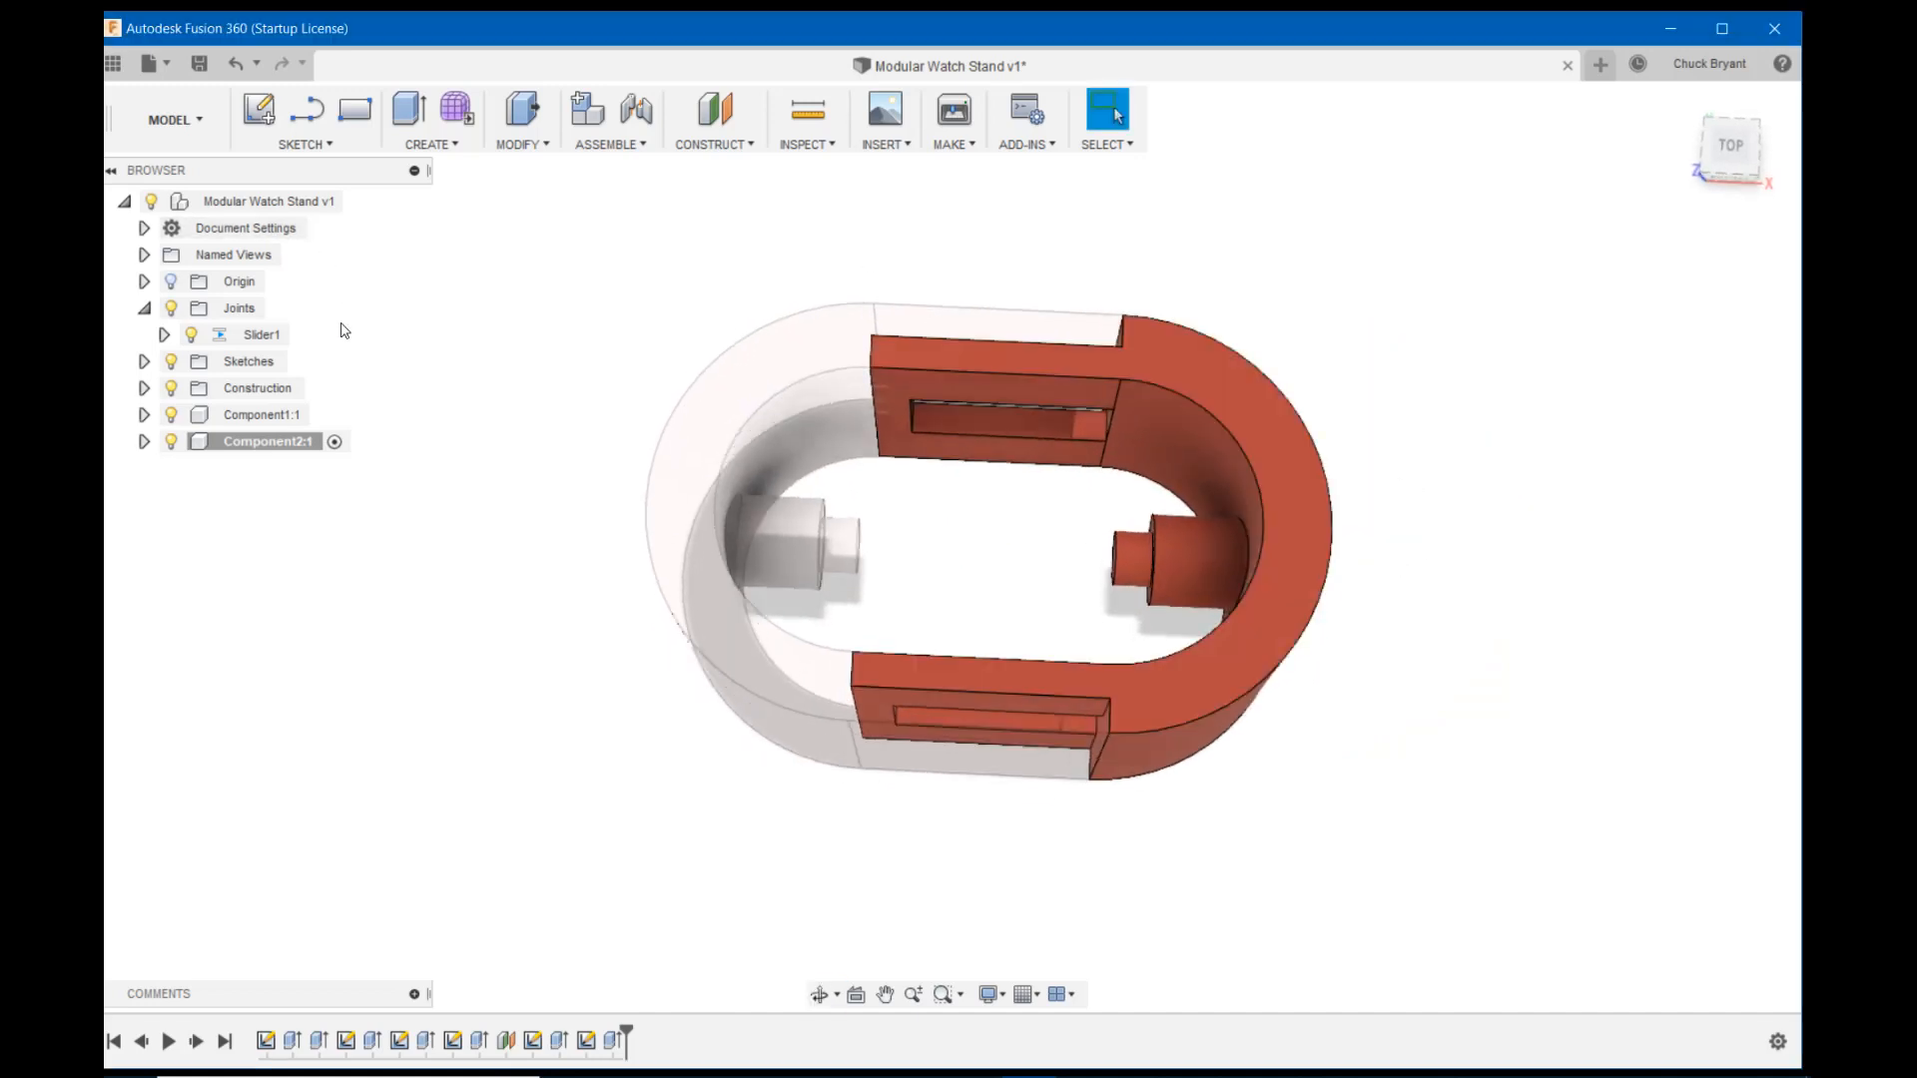
# Preview the slider joint's motion between its limits from the joint limit settings
pyautogui.click(265, 335)
pyautogui.click(311, 335)
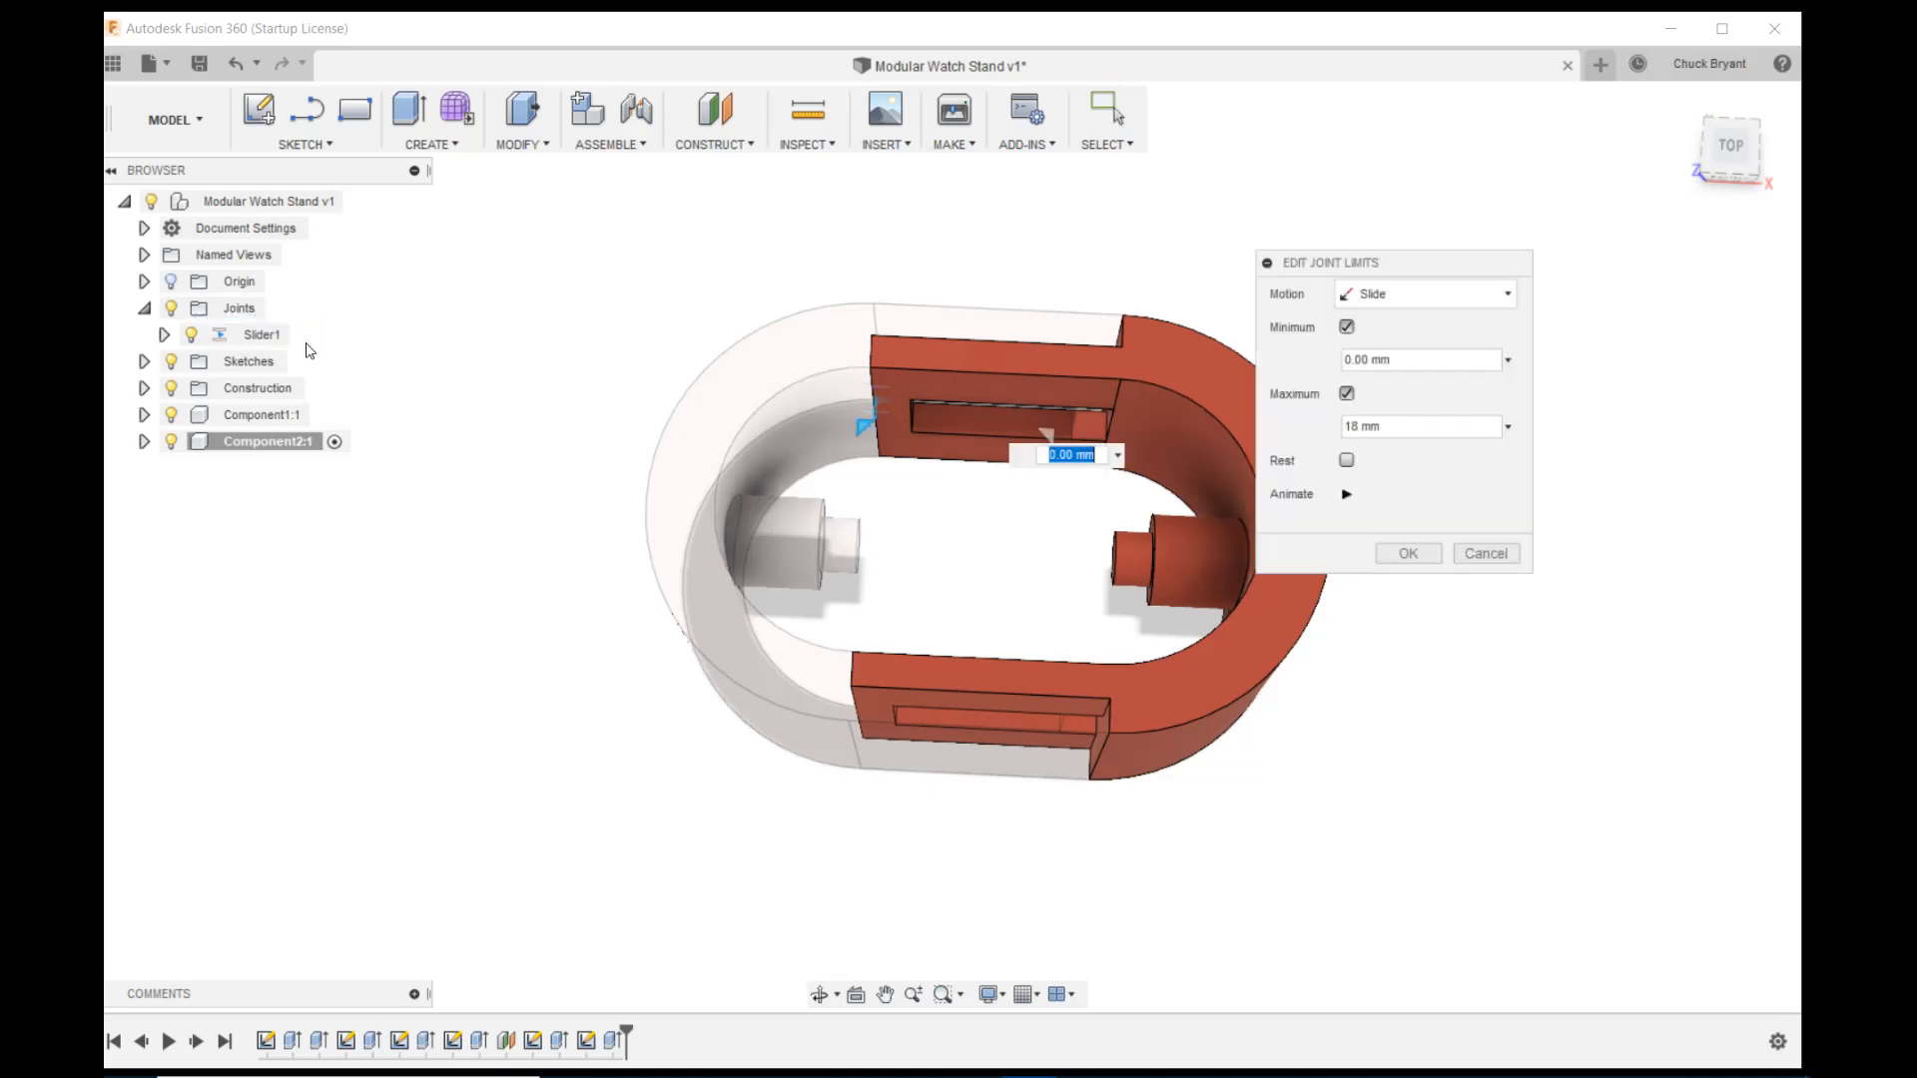
pyautogui.click(1350, 499)
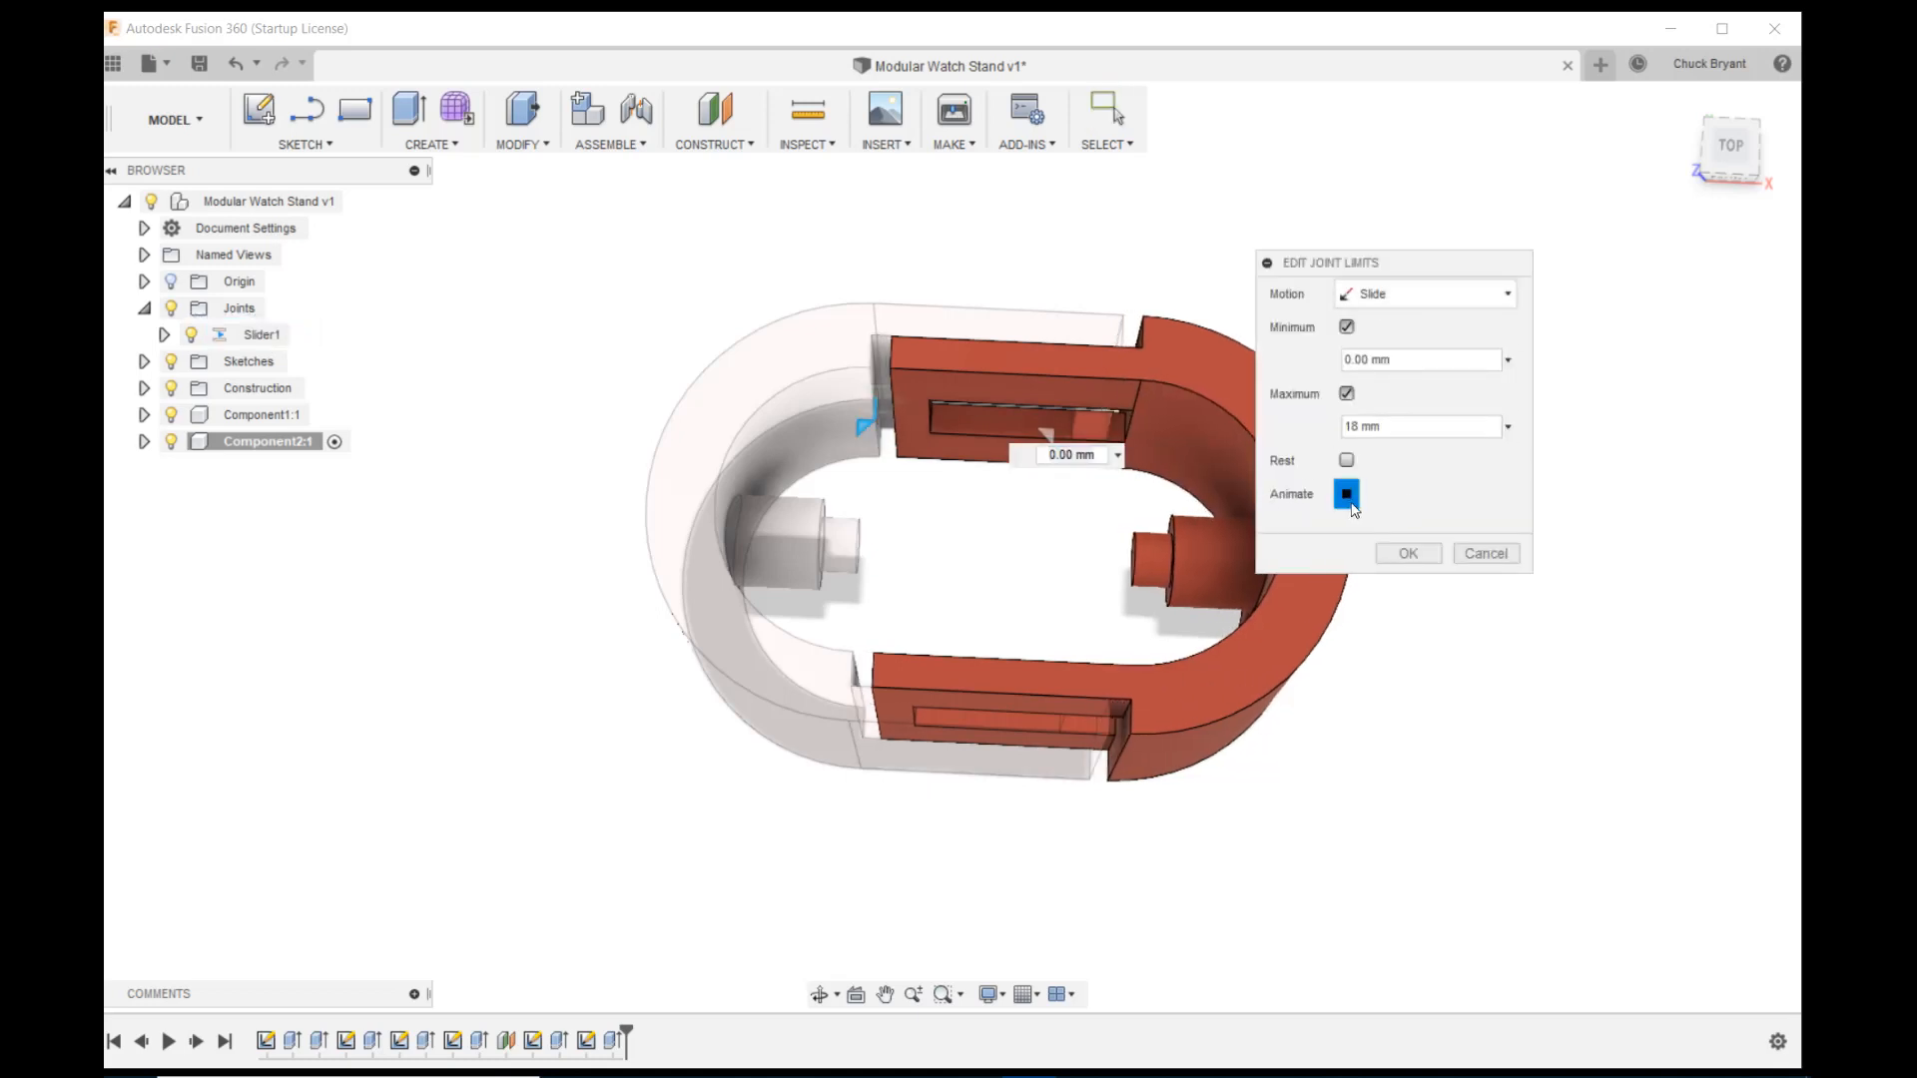
pyautogui.click(1408, 553)
pyautogui.keyDown('shift'); pyautogui.moveTo(1579, 349); pyautogui.dragTo(1496, 321, button='middle'); pyautogui.keyUp('shift')
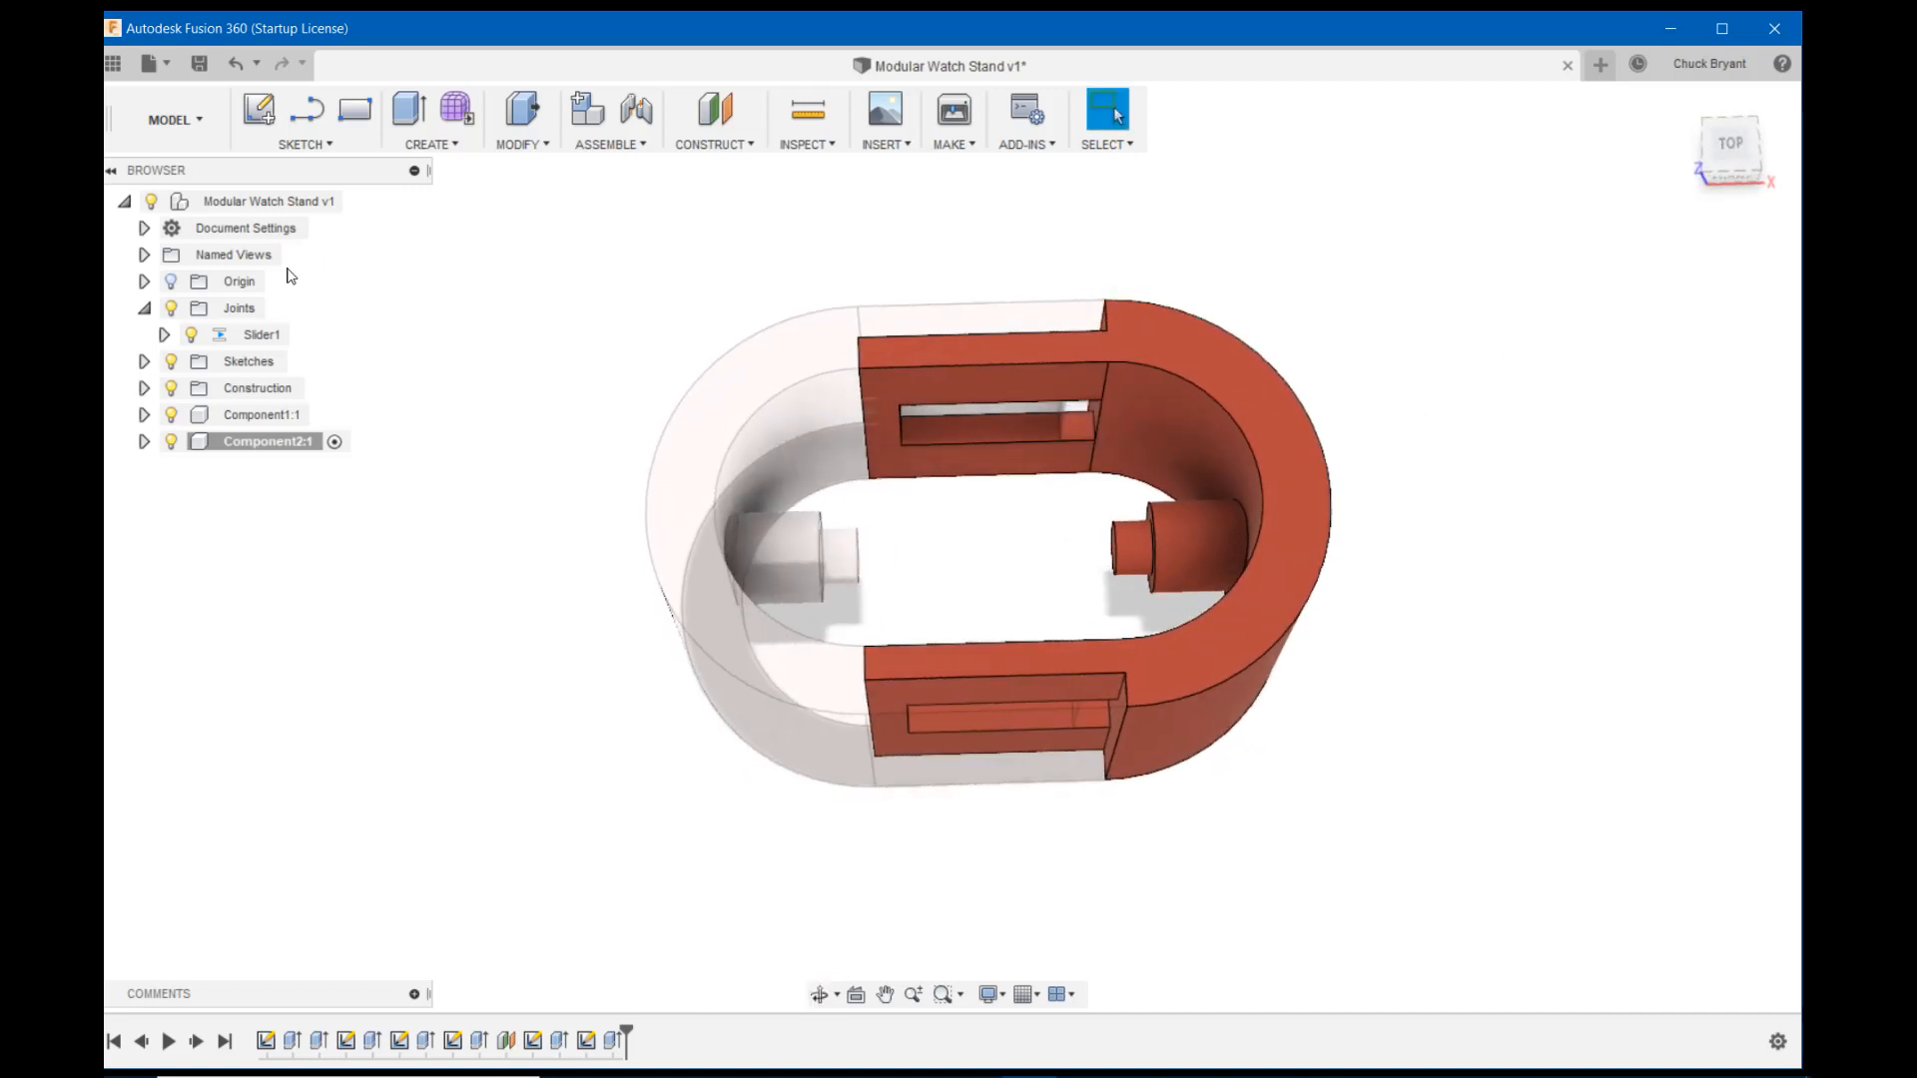
# Animate the slider joint on the full assembly and examine how the two halves slide together and apart
pyautogui.click(264, 335)
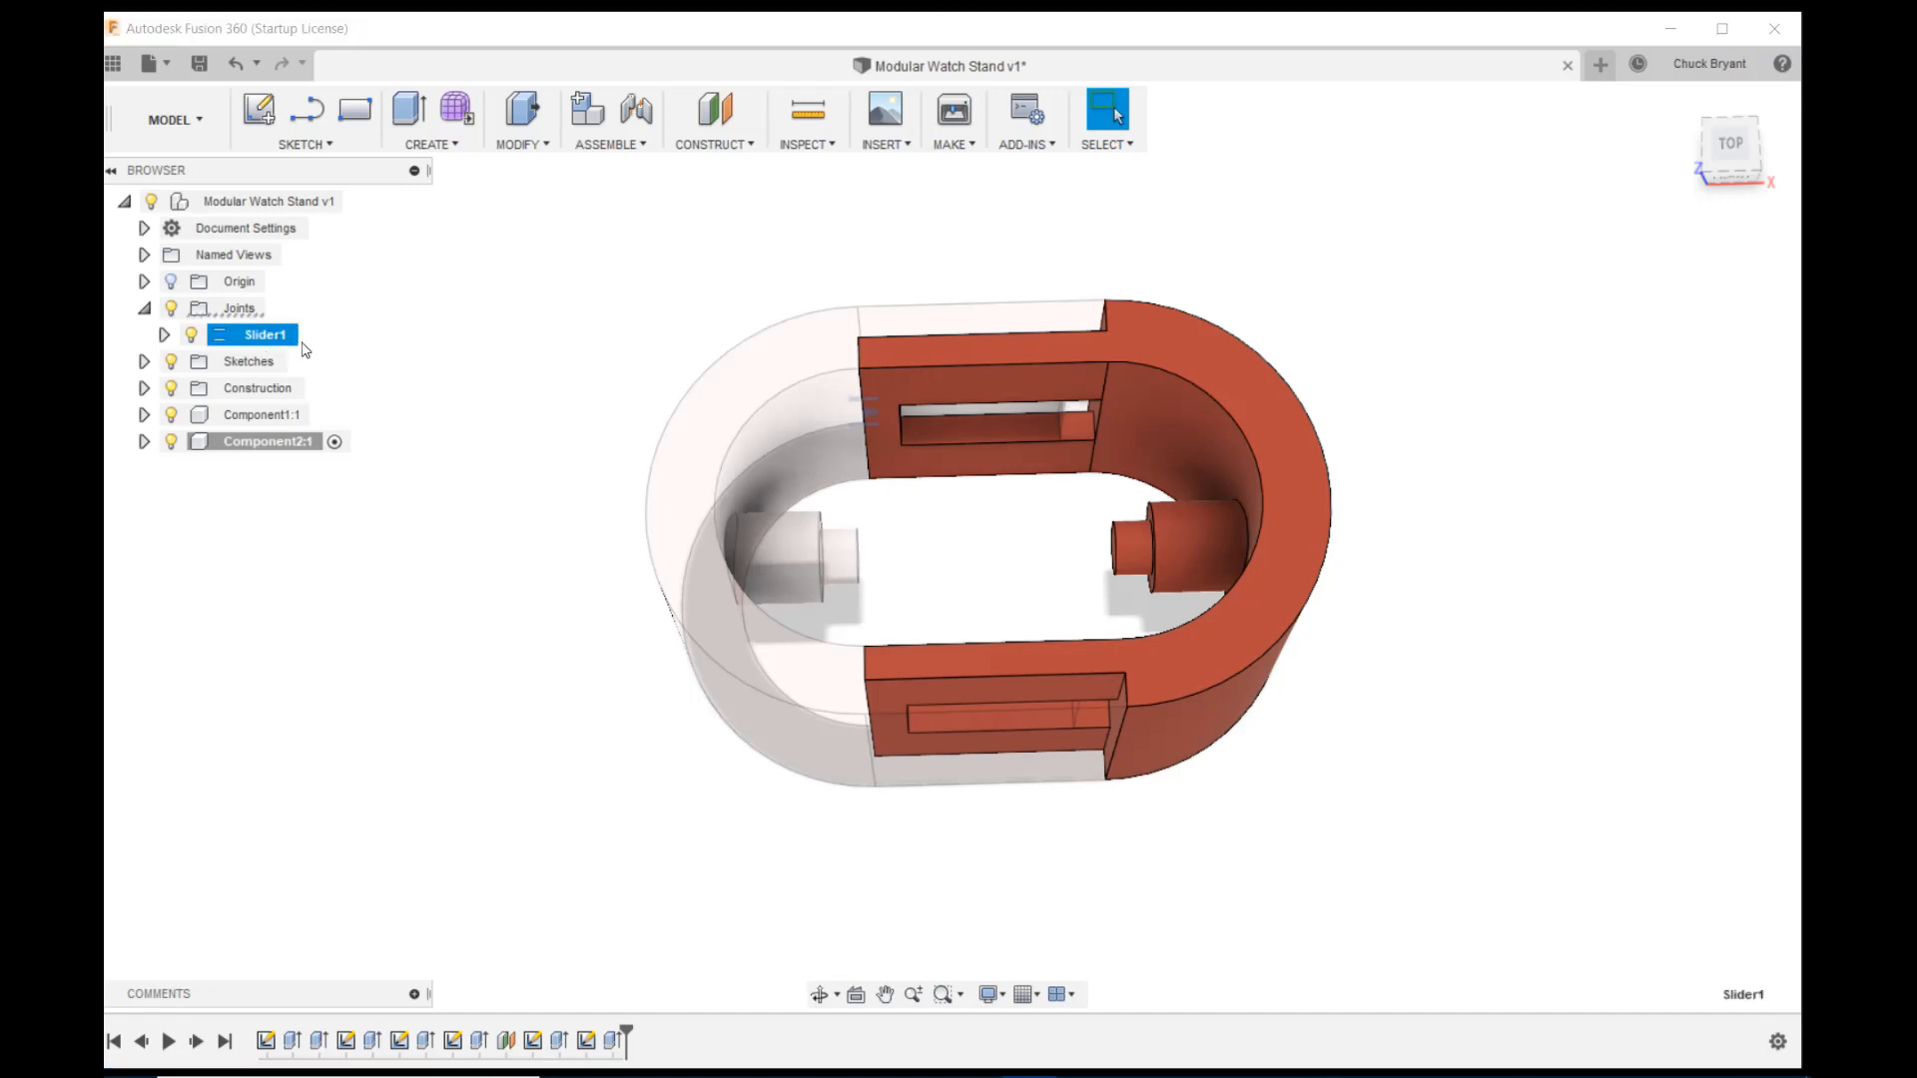
pyautogui.click(302, 342)
pyautogui.click(297, 336)
pyautogui.rightClick(316, 338)
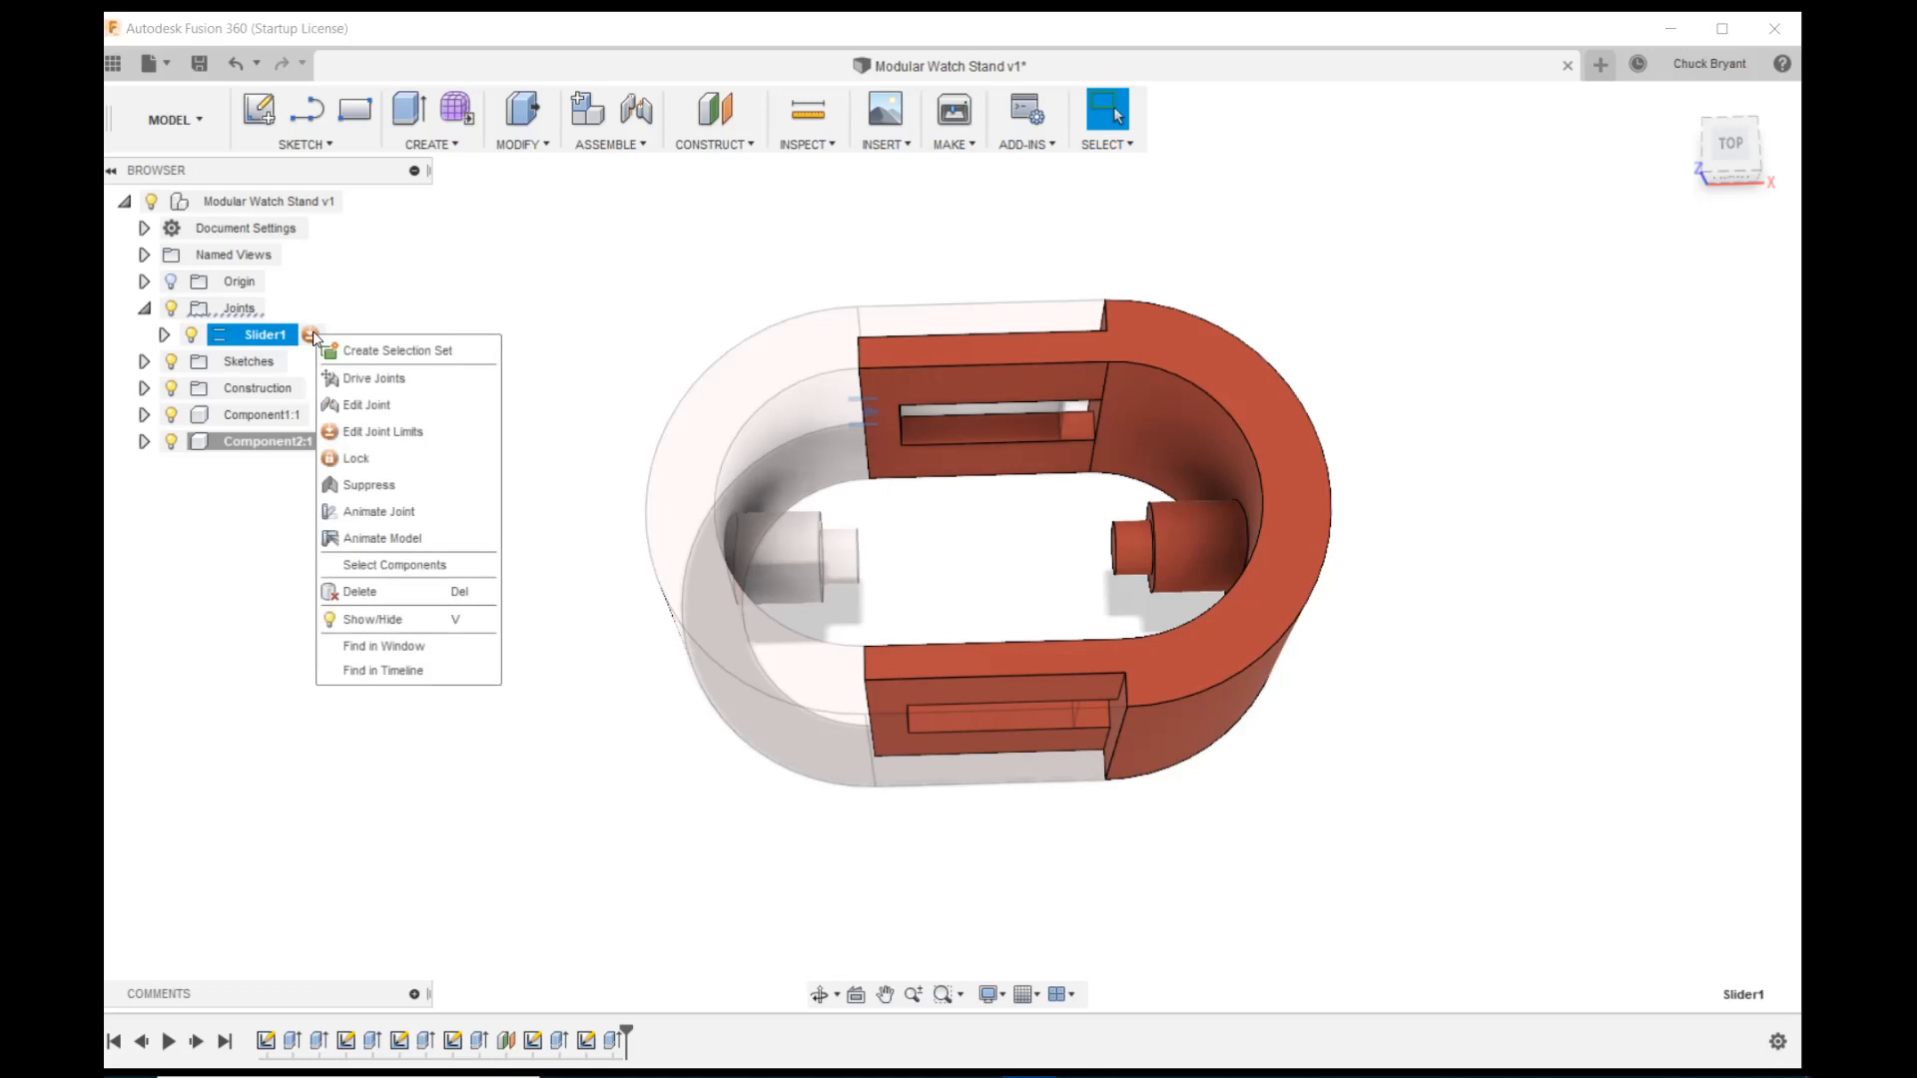
pyautogui.click(369, 511)
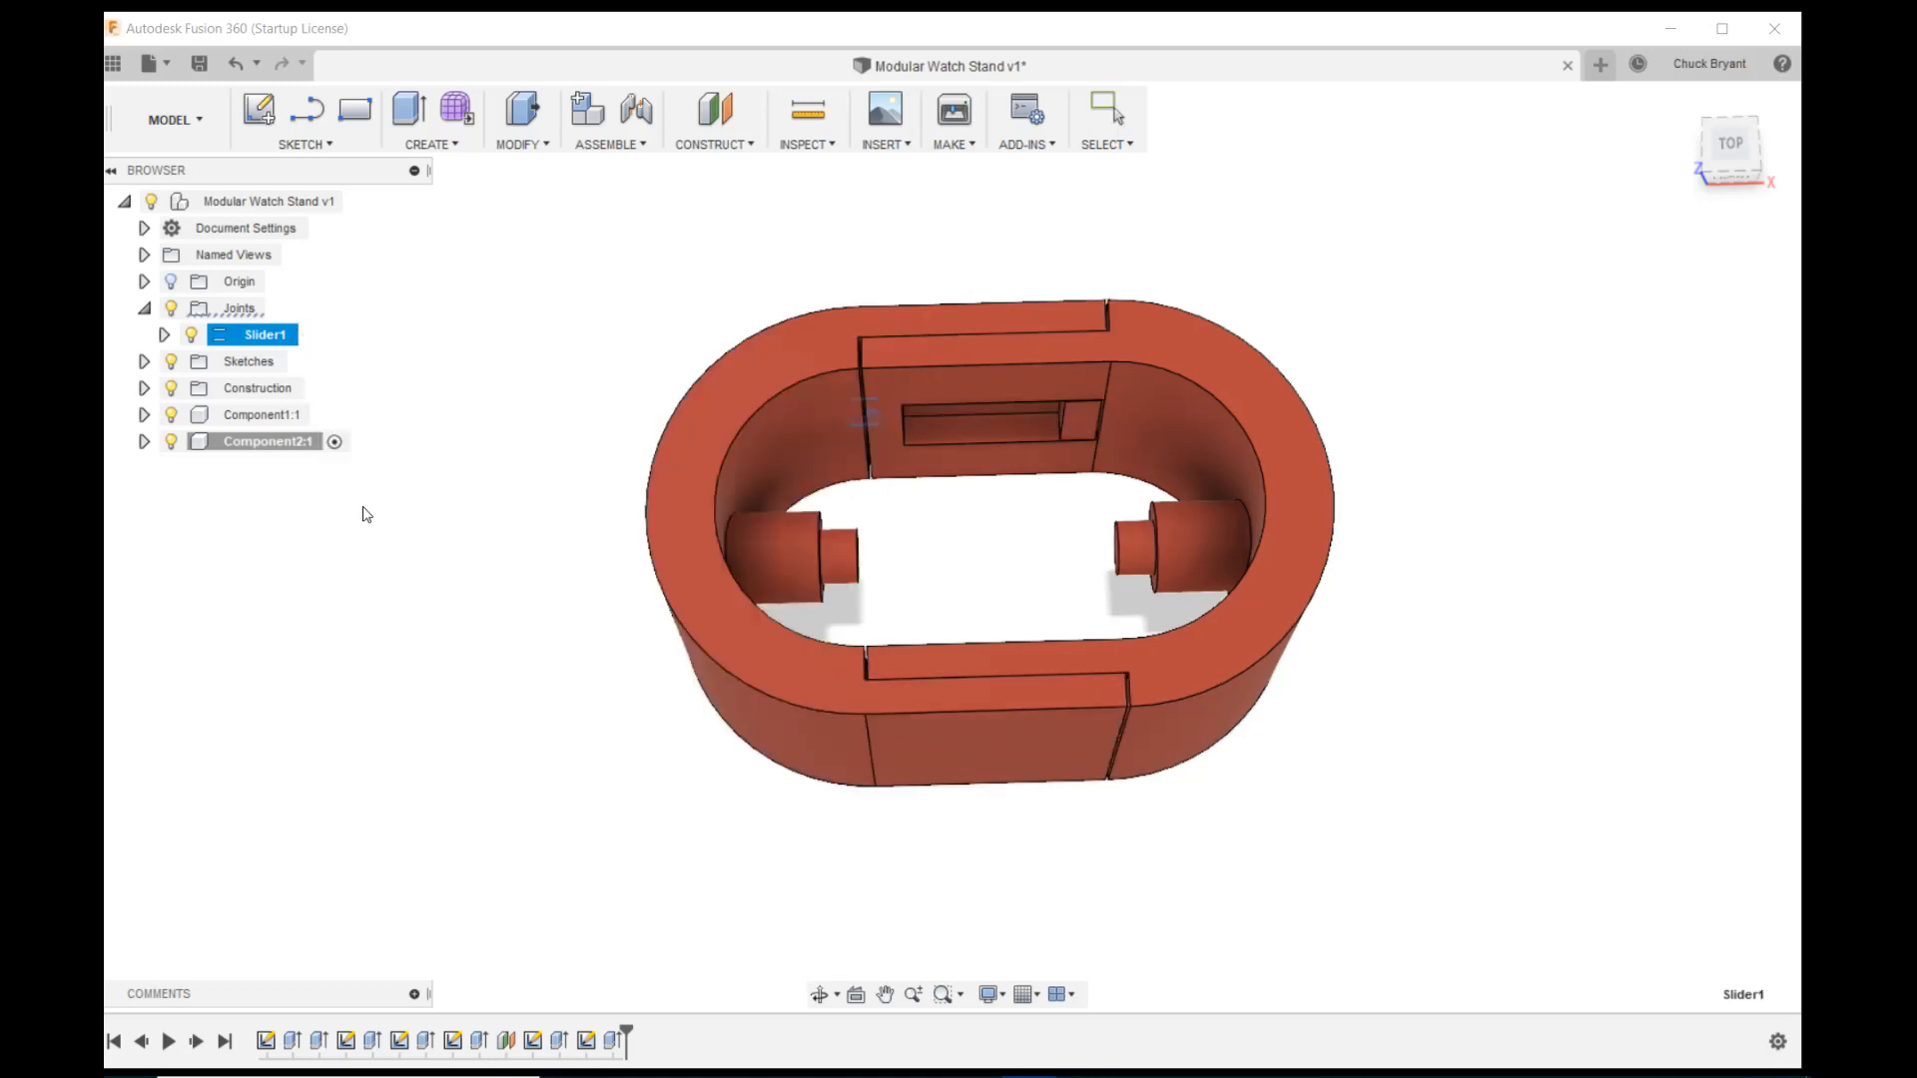
pyautogui.keyDown('shift'); pyautogui.moveTo(1673, 440); pyautogui.dragTo(1660, 453, button='middle'); pyautogui.keyUp('shift')
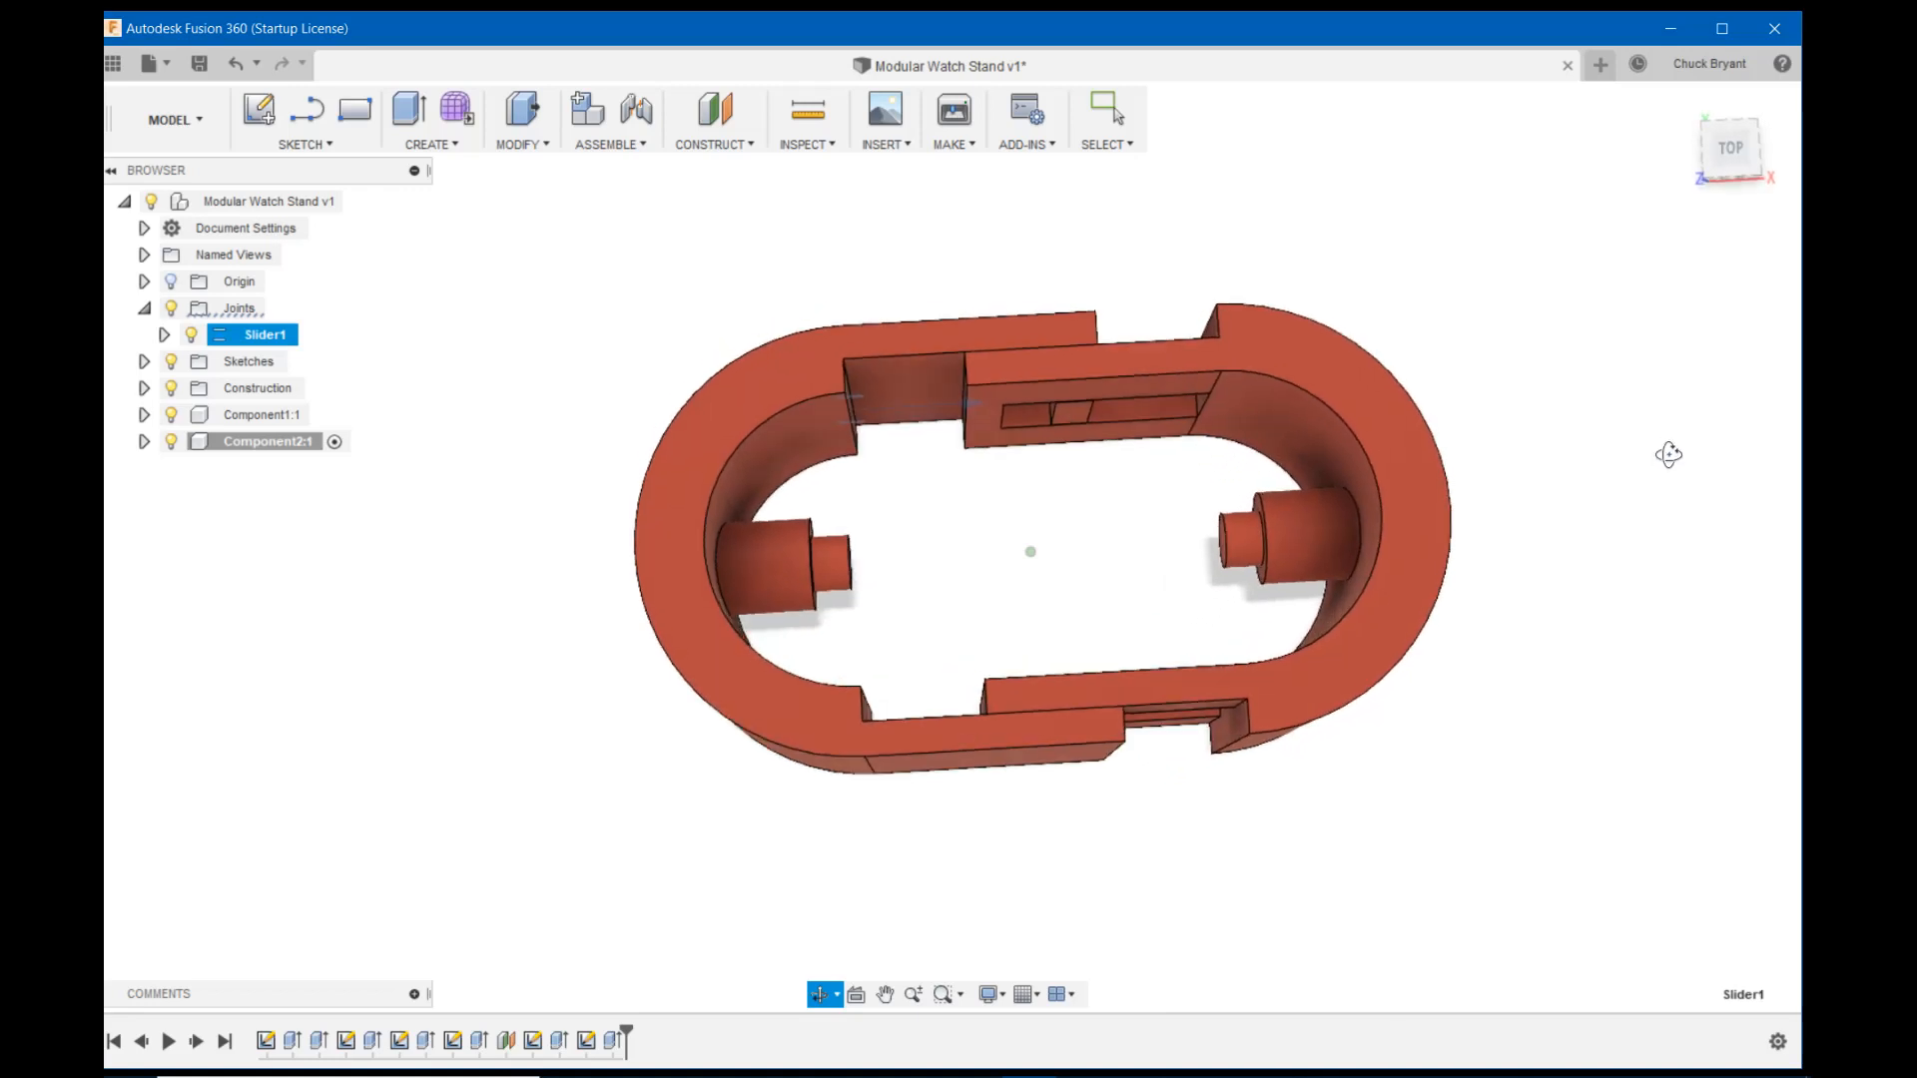
pyautogui.moveTo(1660, 459); pyautogui.dragTo(1574, 479, button='middle')
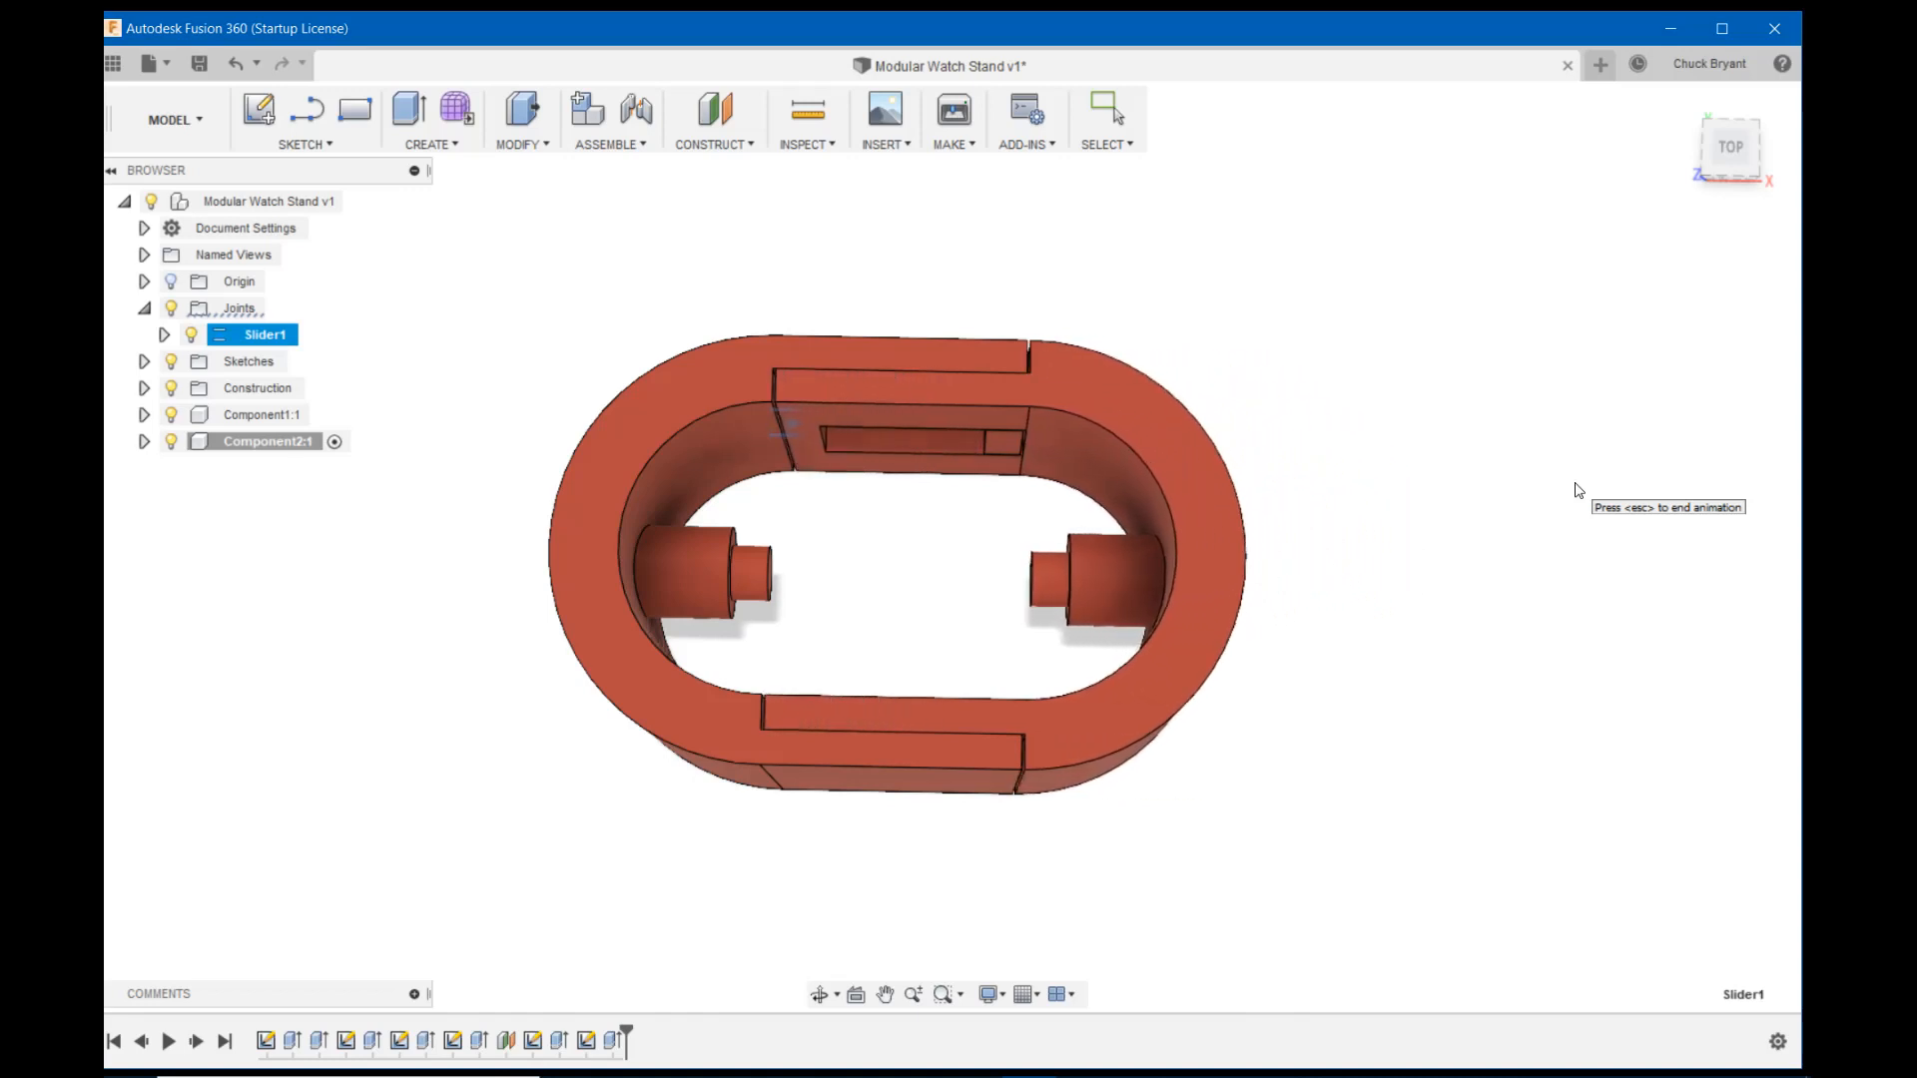
pyautogui.press('Escape')
pyautogui.keyDown('shift'); pyautogui.moveTo(1582, 483); pyautogui.dragTo(1603, 561, button='middle'); pyautogui.keyUp('shift')
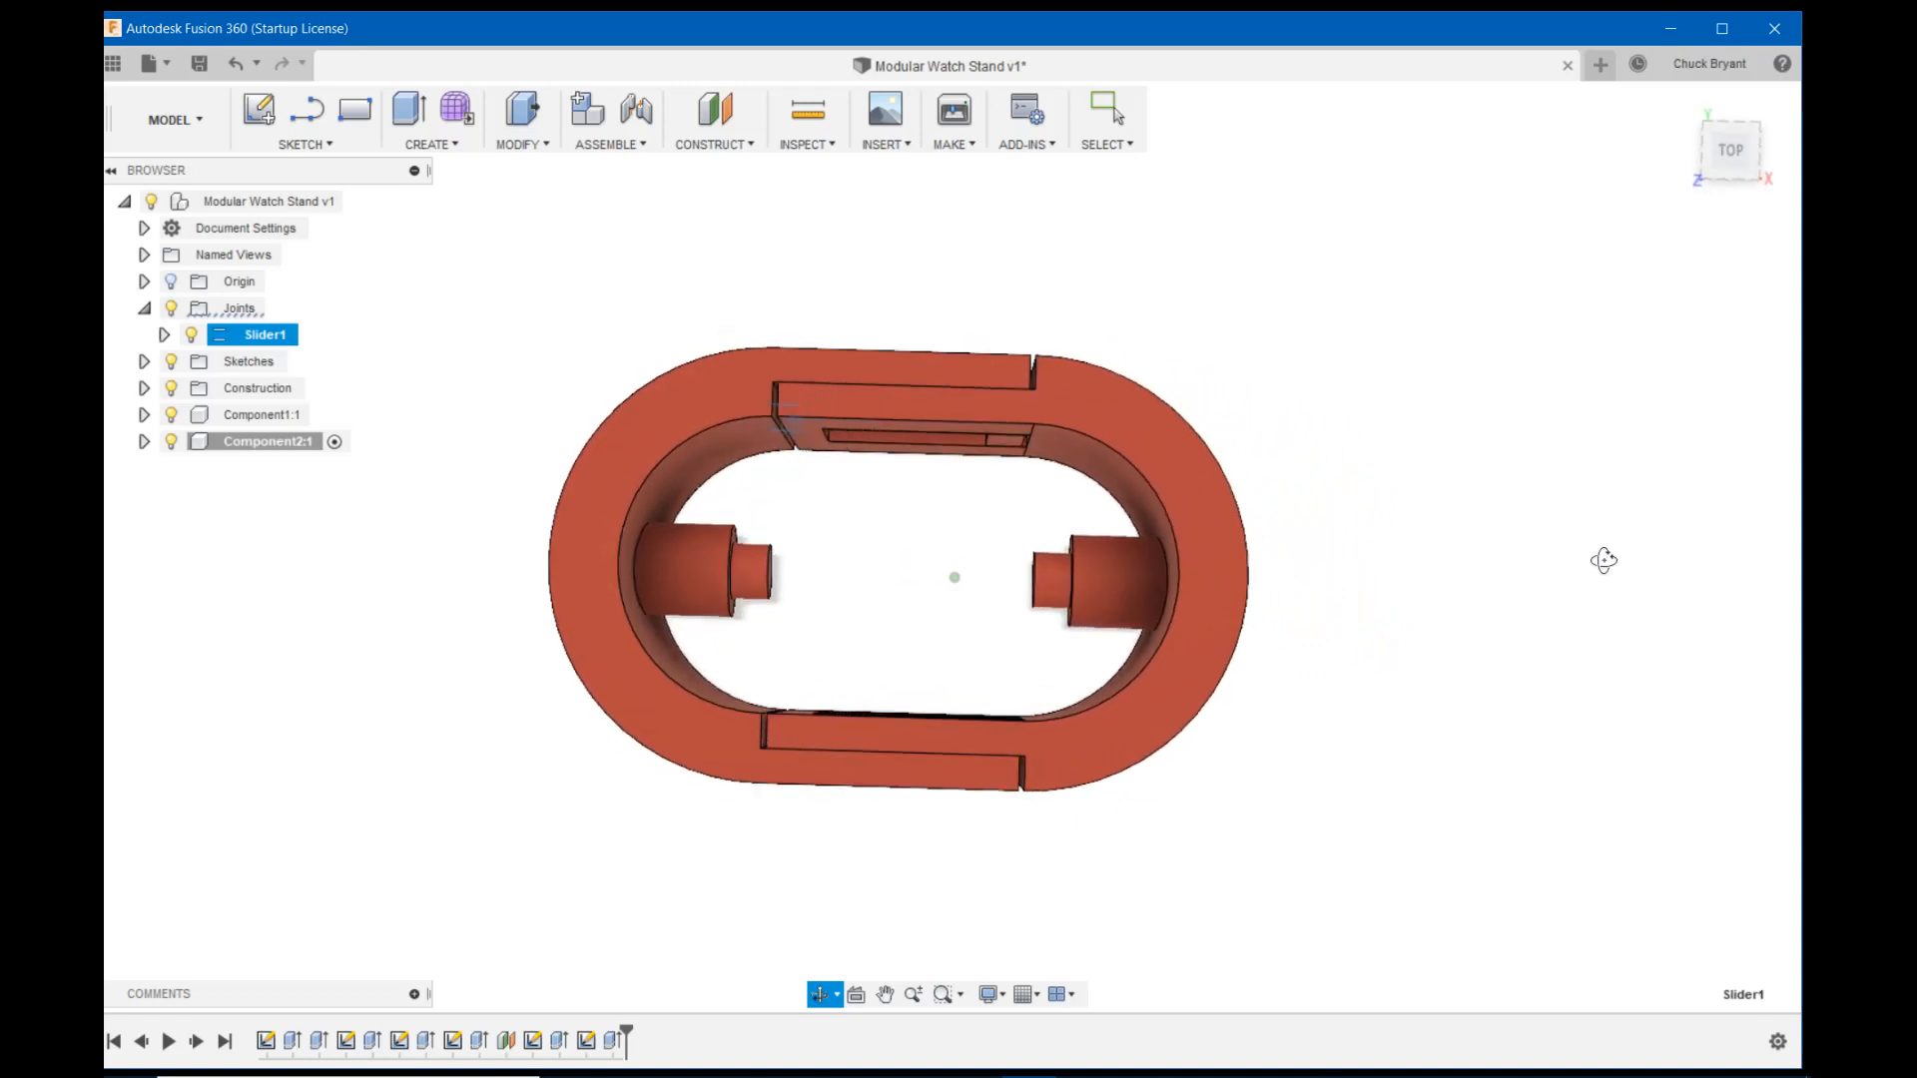